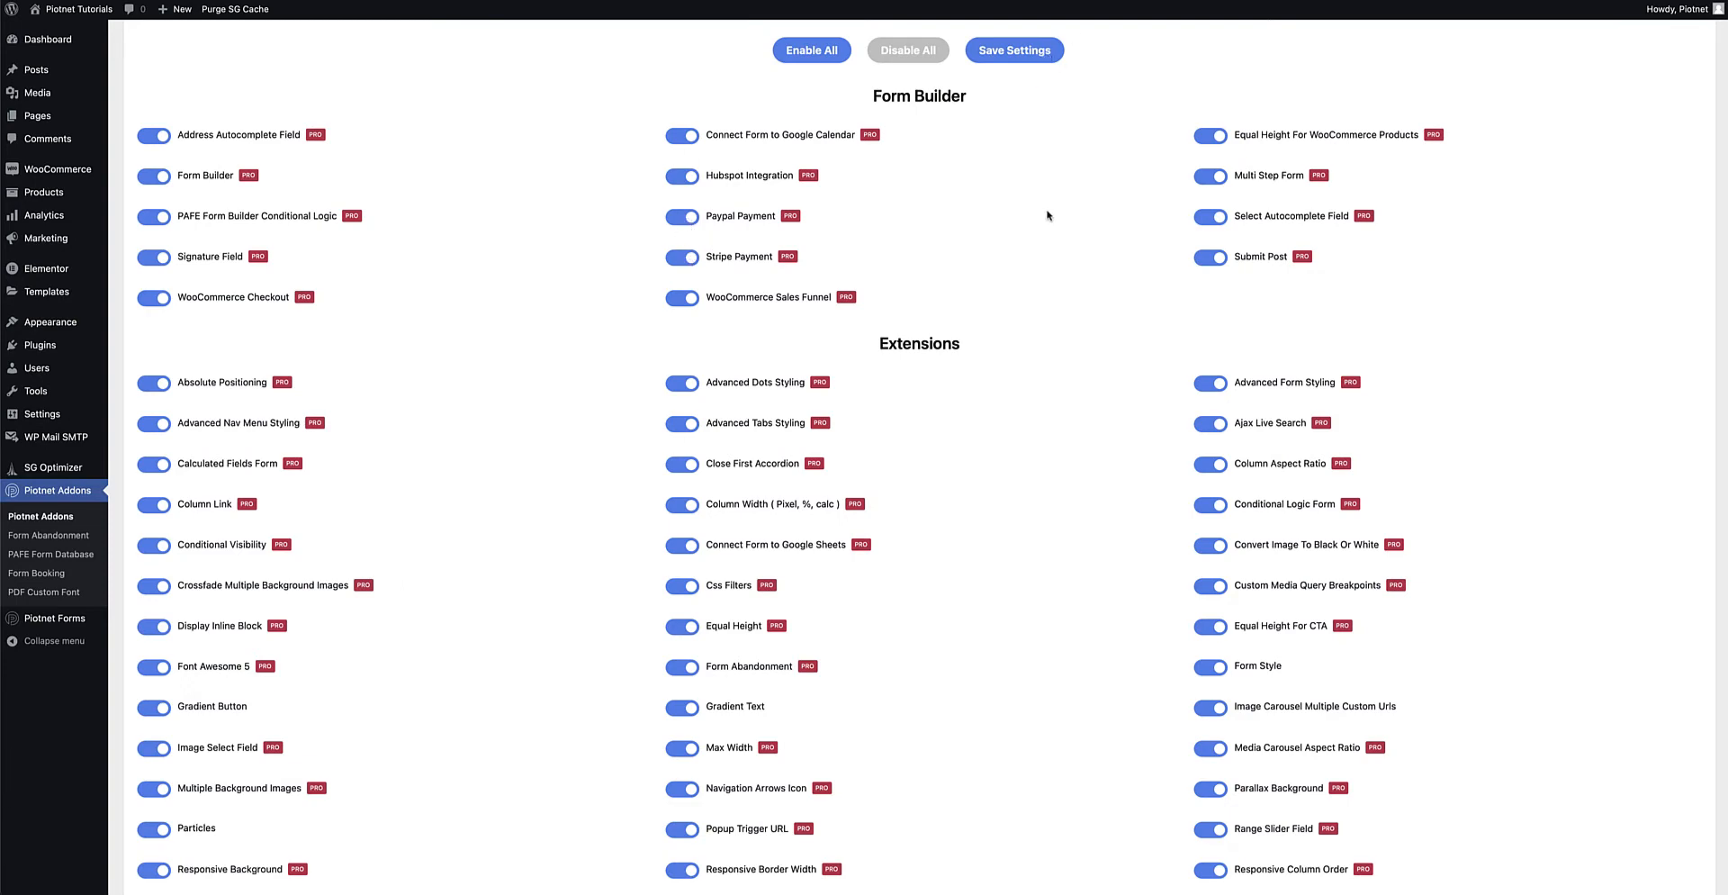
Scroll the Piotnet Addons settings down to Paypal Integration and its empty Client ID field.
scroll(1045, 249, "down", 14)
scroll(1044, 249, "down", 7)
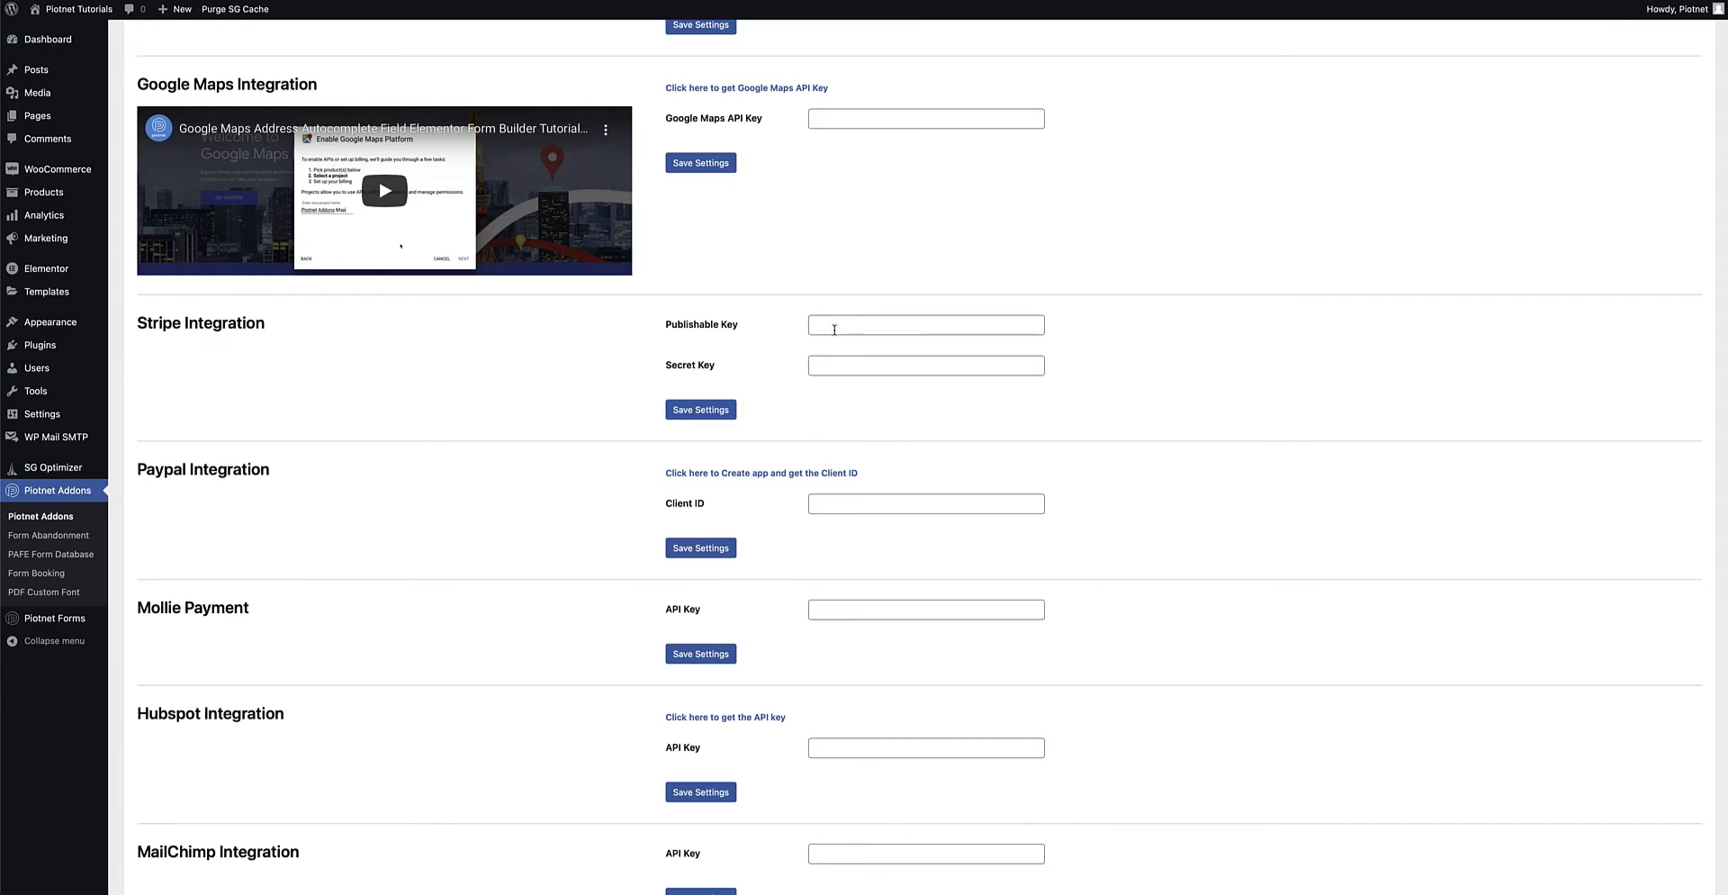
scroll(840, 396, "down", 2)
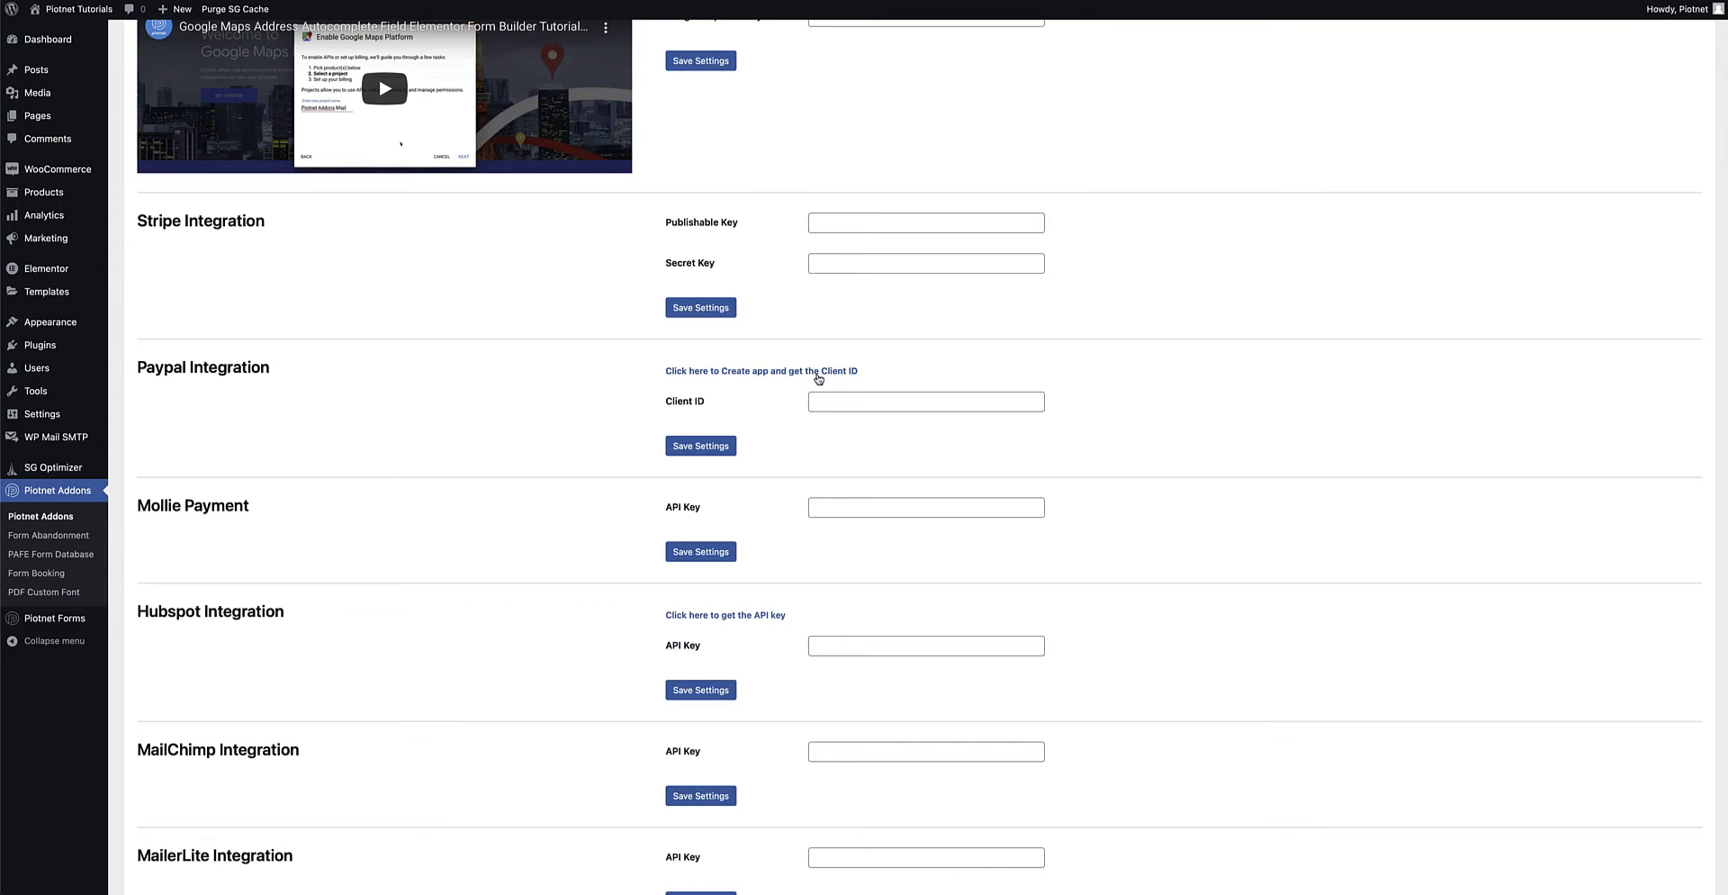
Go to PayPal Developer's app page and start a new REST API app.
left_click(818, 373)
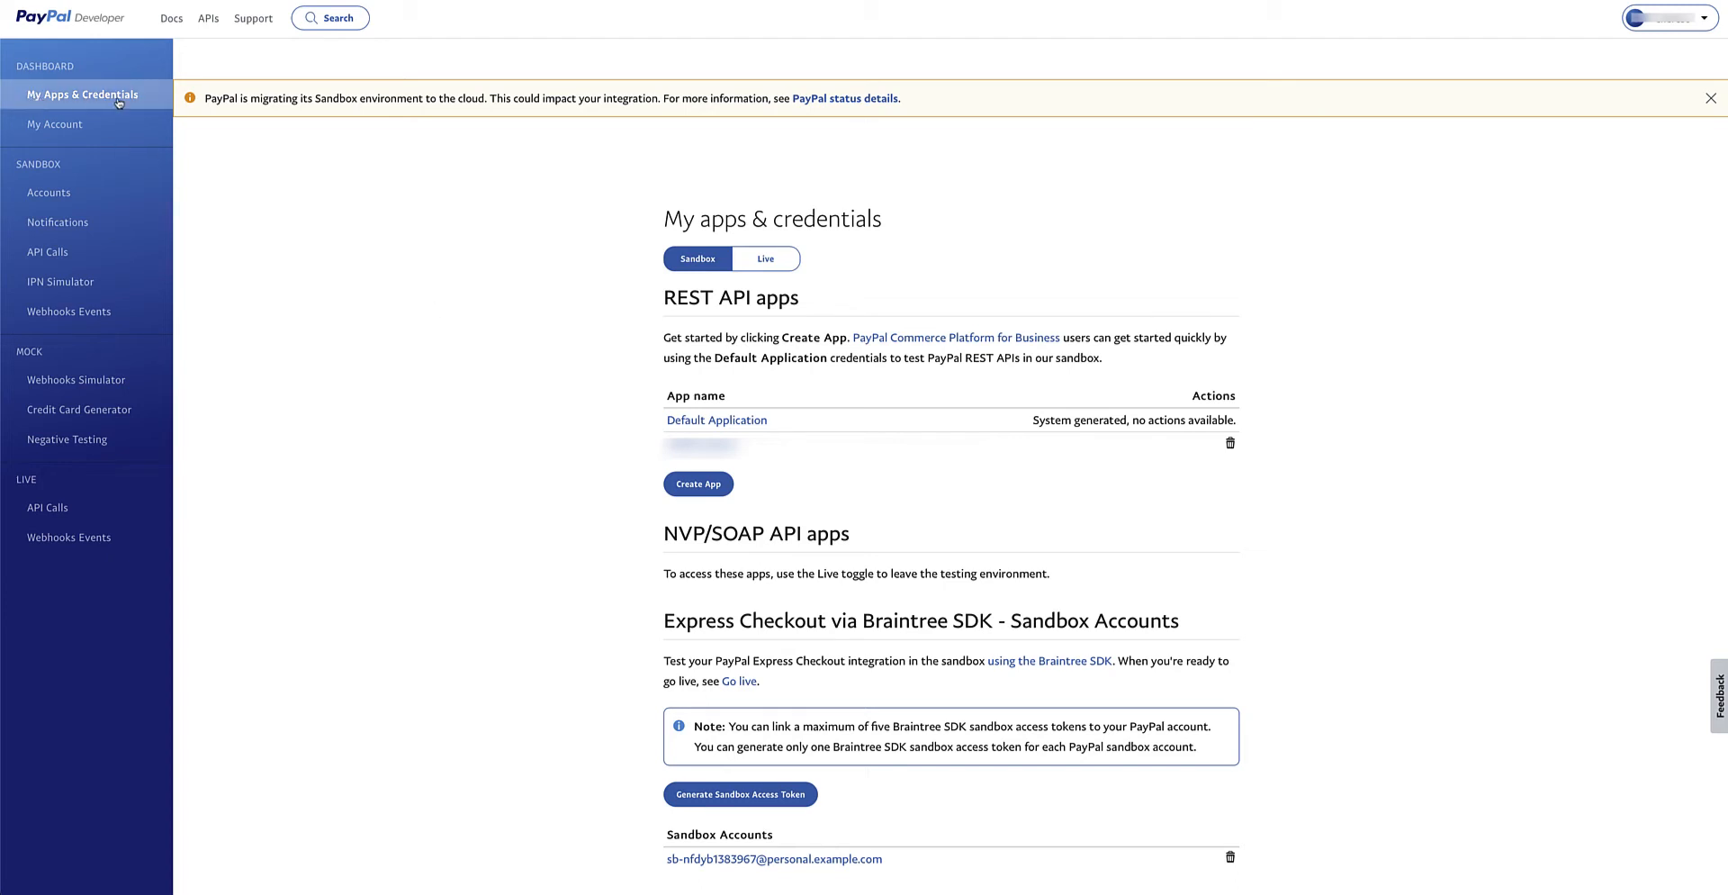
left_click(708, 487)
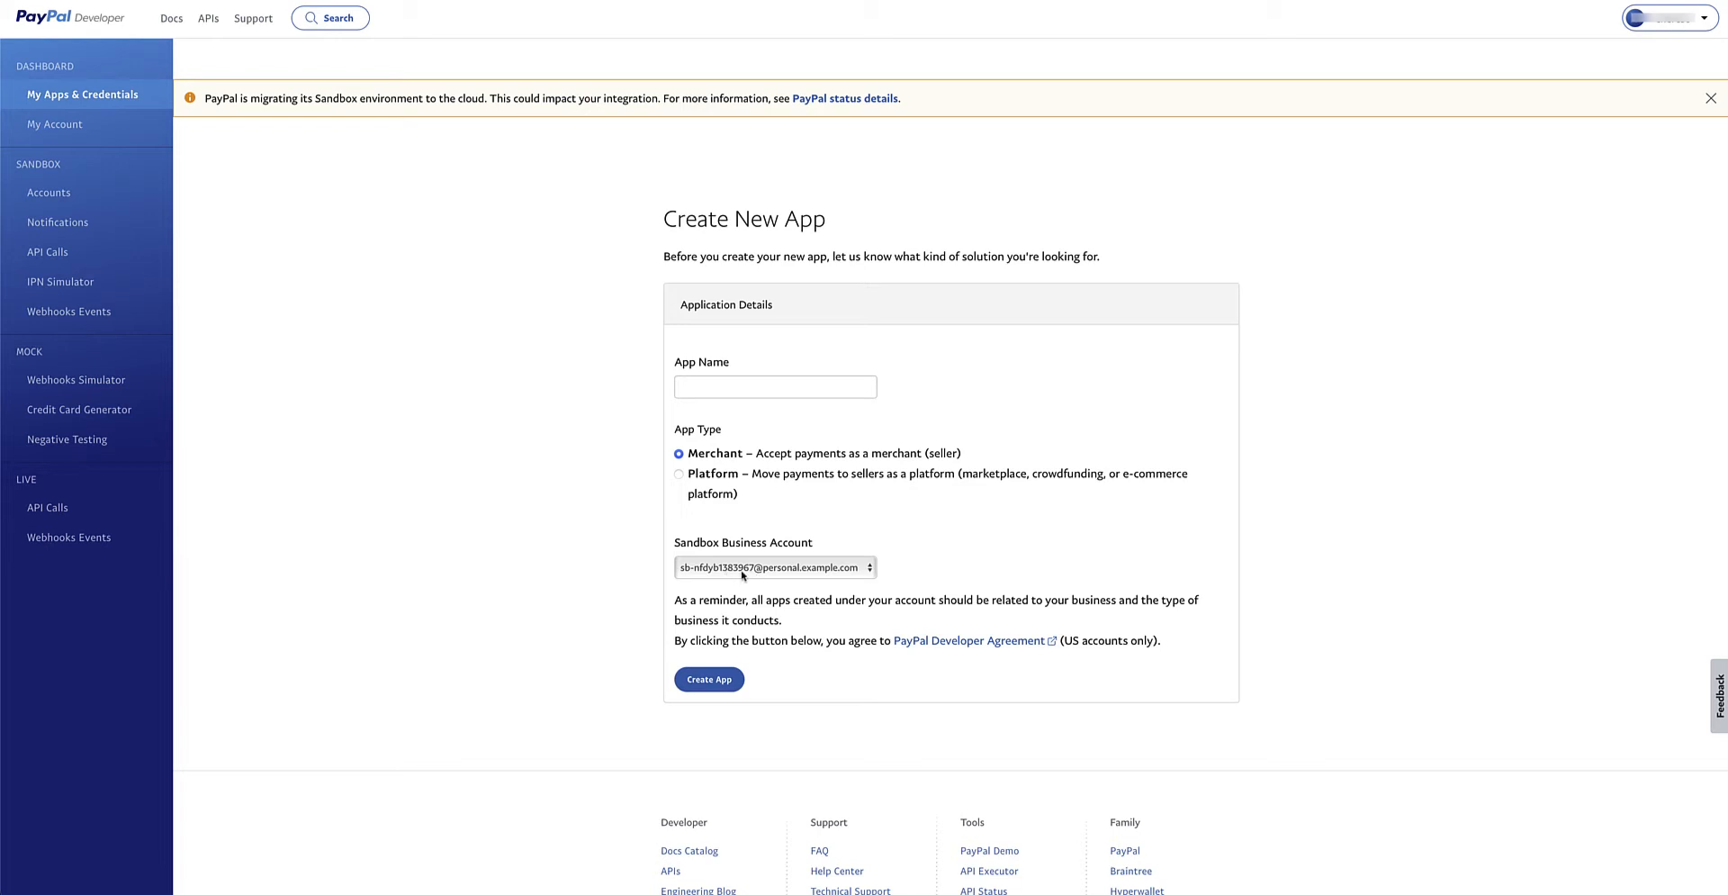
Create the sandbox app 'Piotnet Tutorials' and copy its Client ID.
left_click(697, 387)
type("Piotnet")
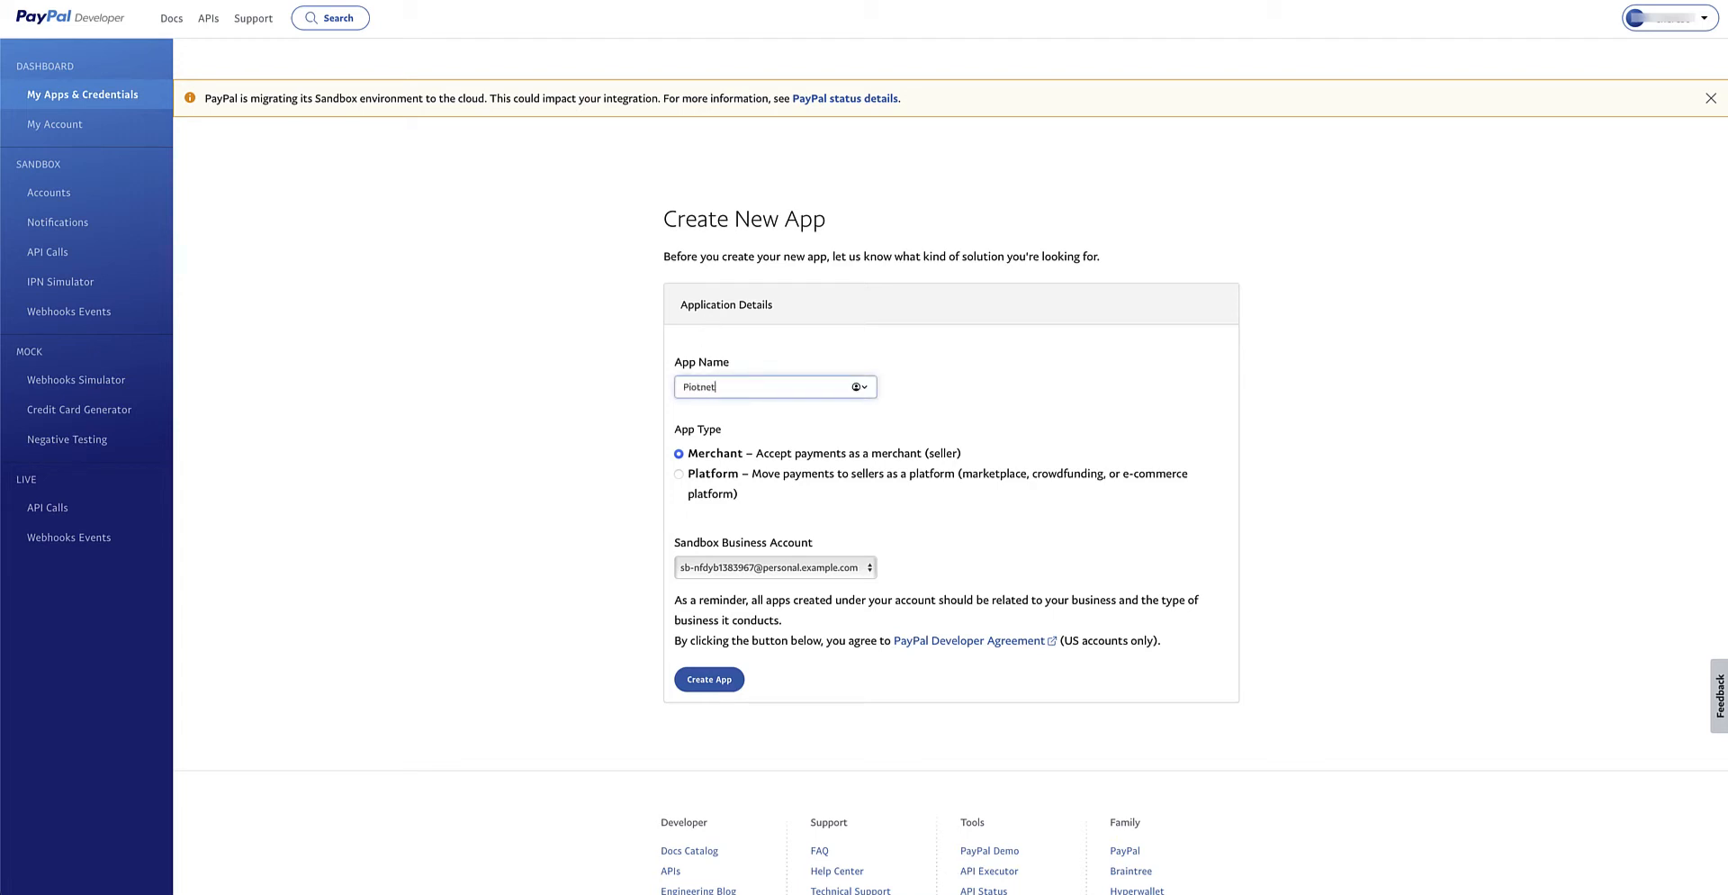
type(" Tutorials")
left_click(710, 680)
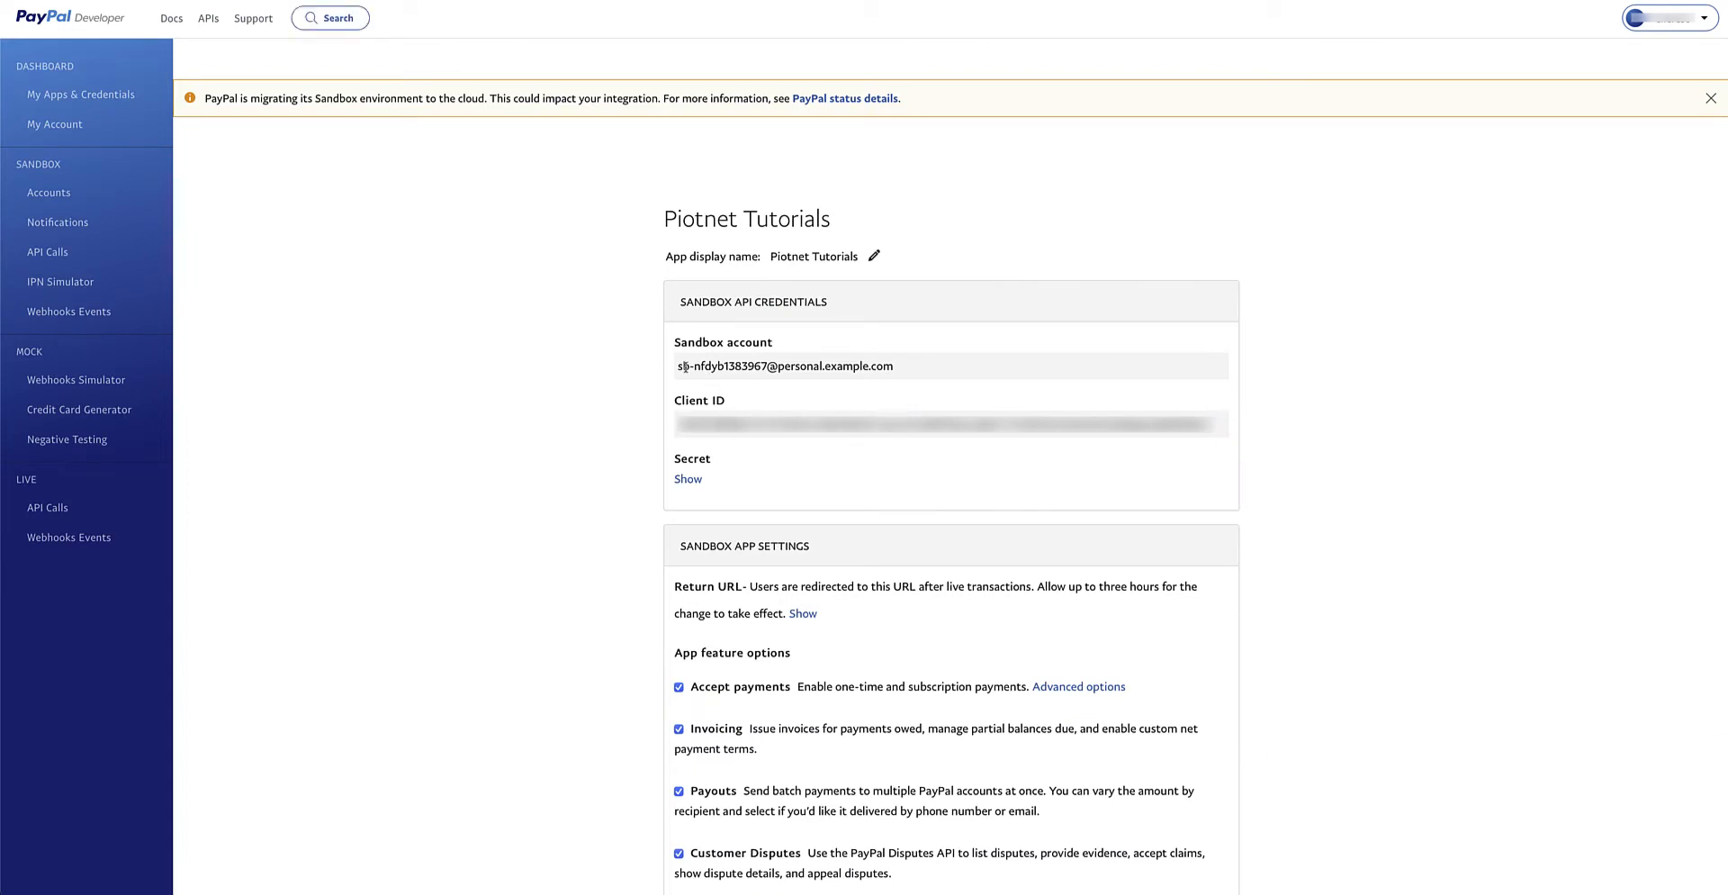
right_click(770, 419)
left_click(792, 451)
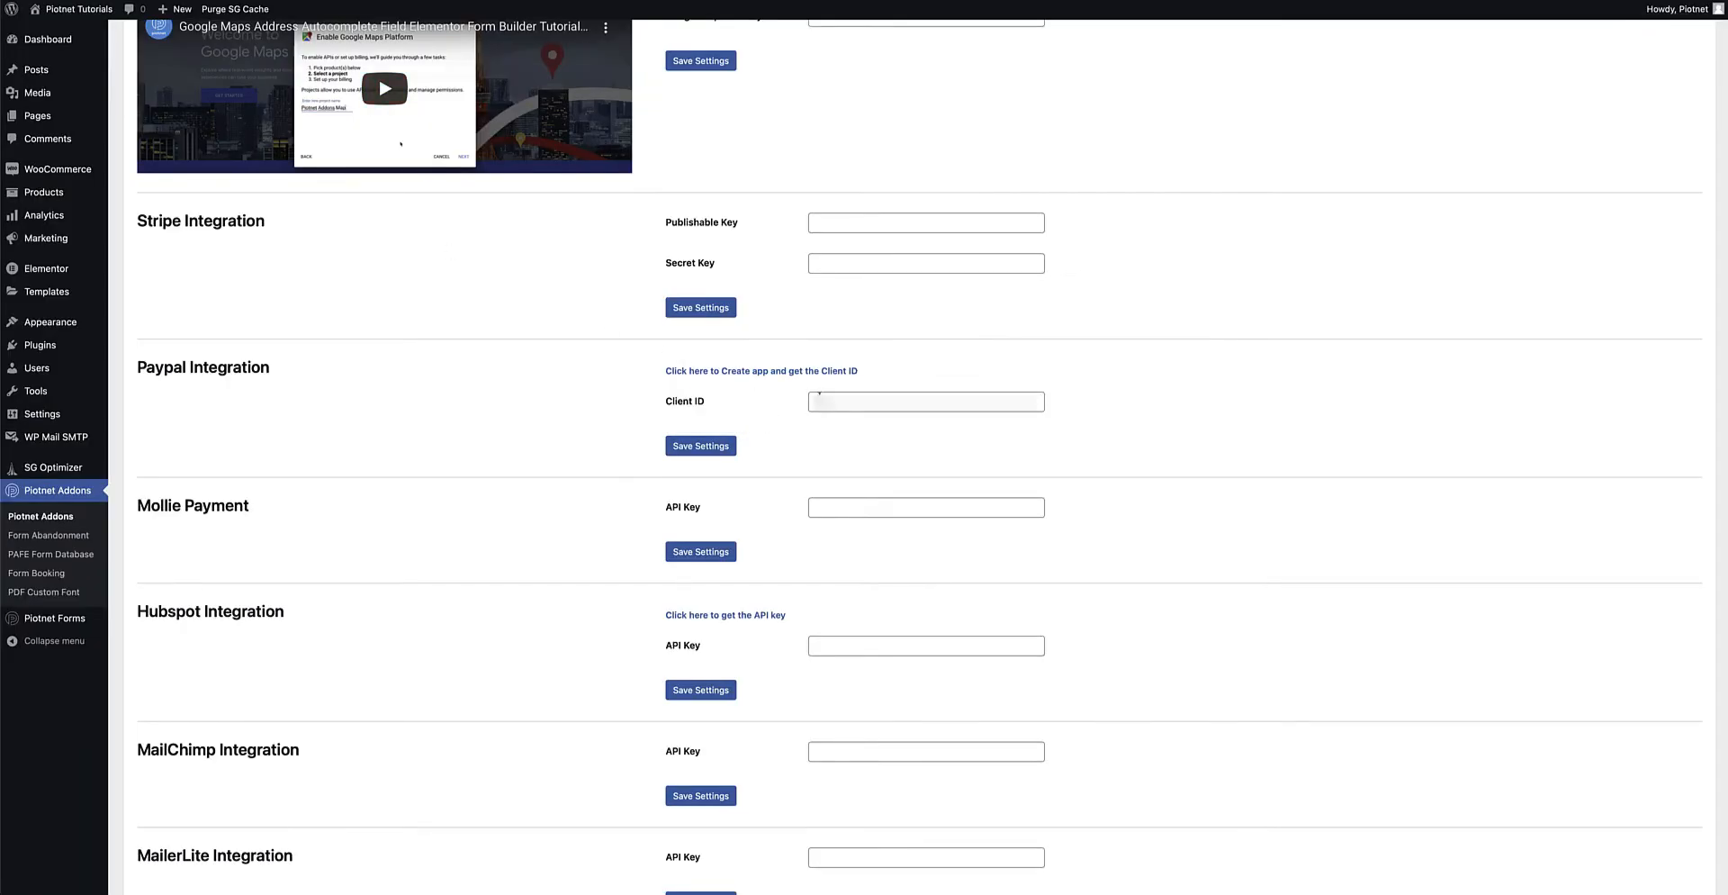
Paste the copied Client ID into the Paypal Client ID field and save the settings.
left_click(819, 396)
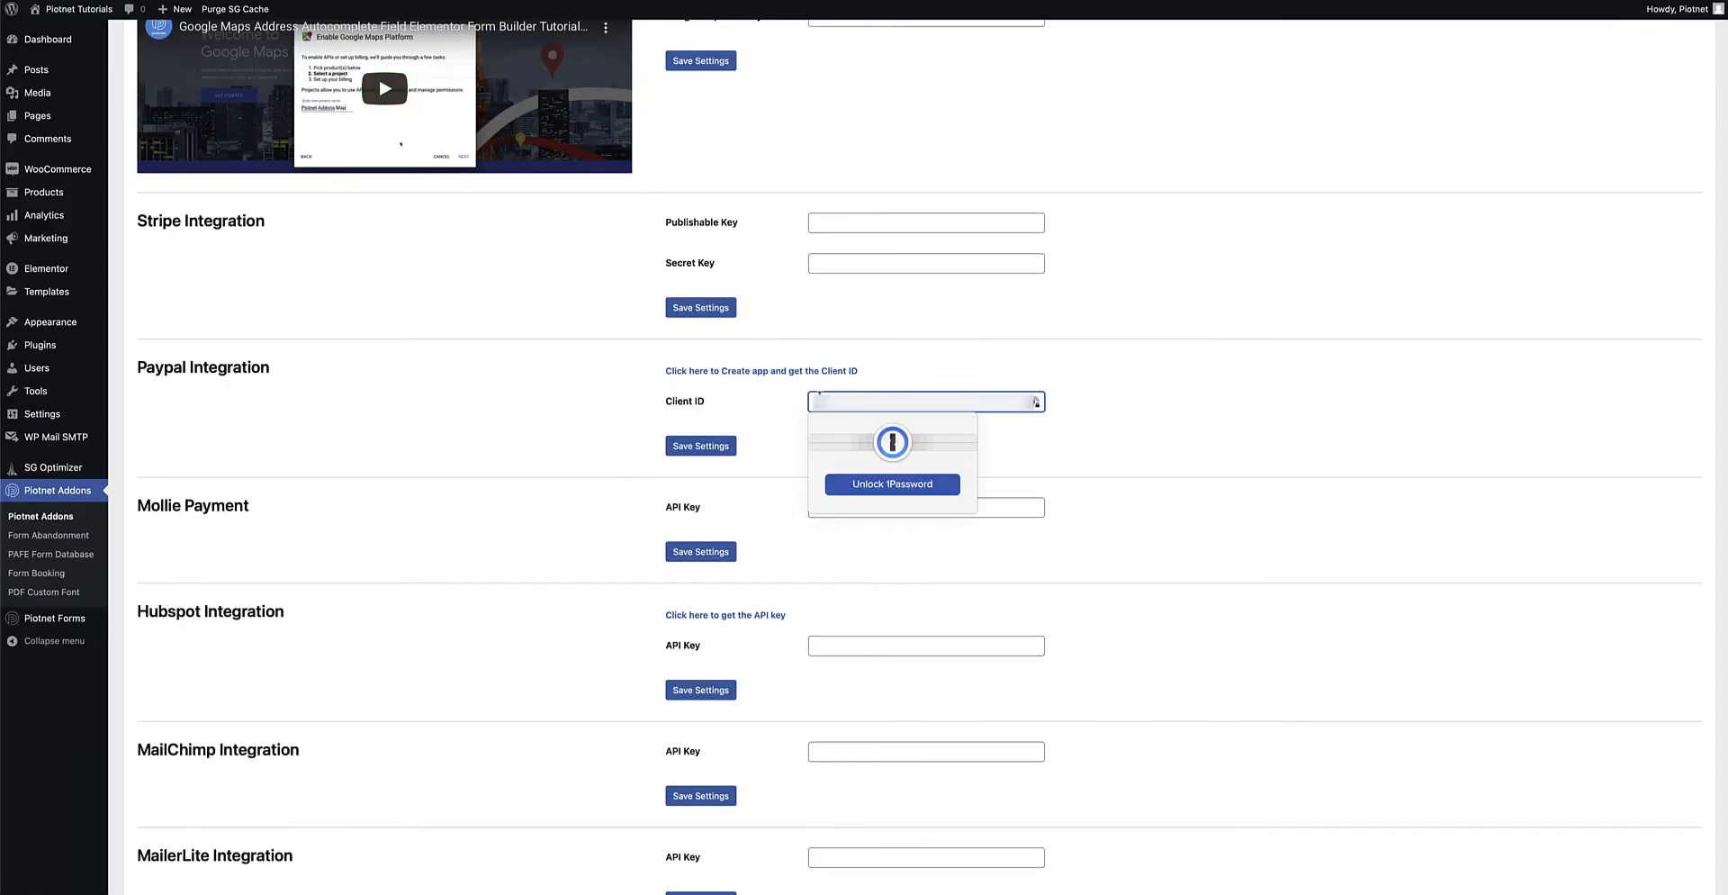
key("ctrl+v")
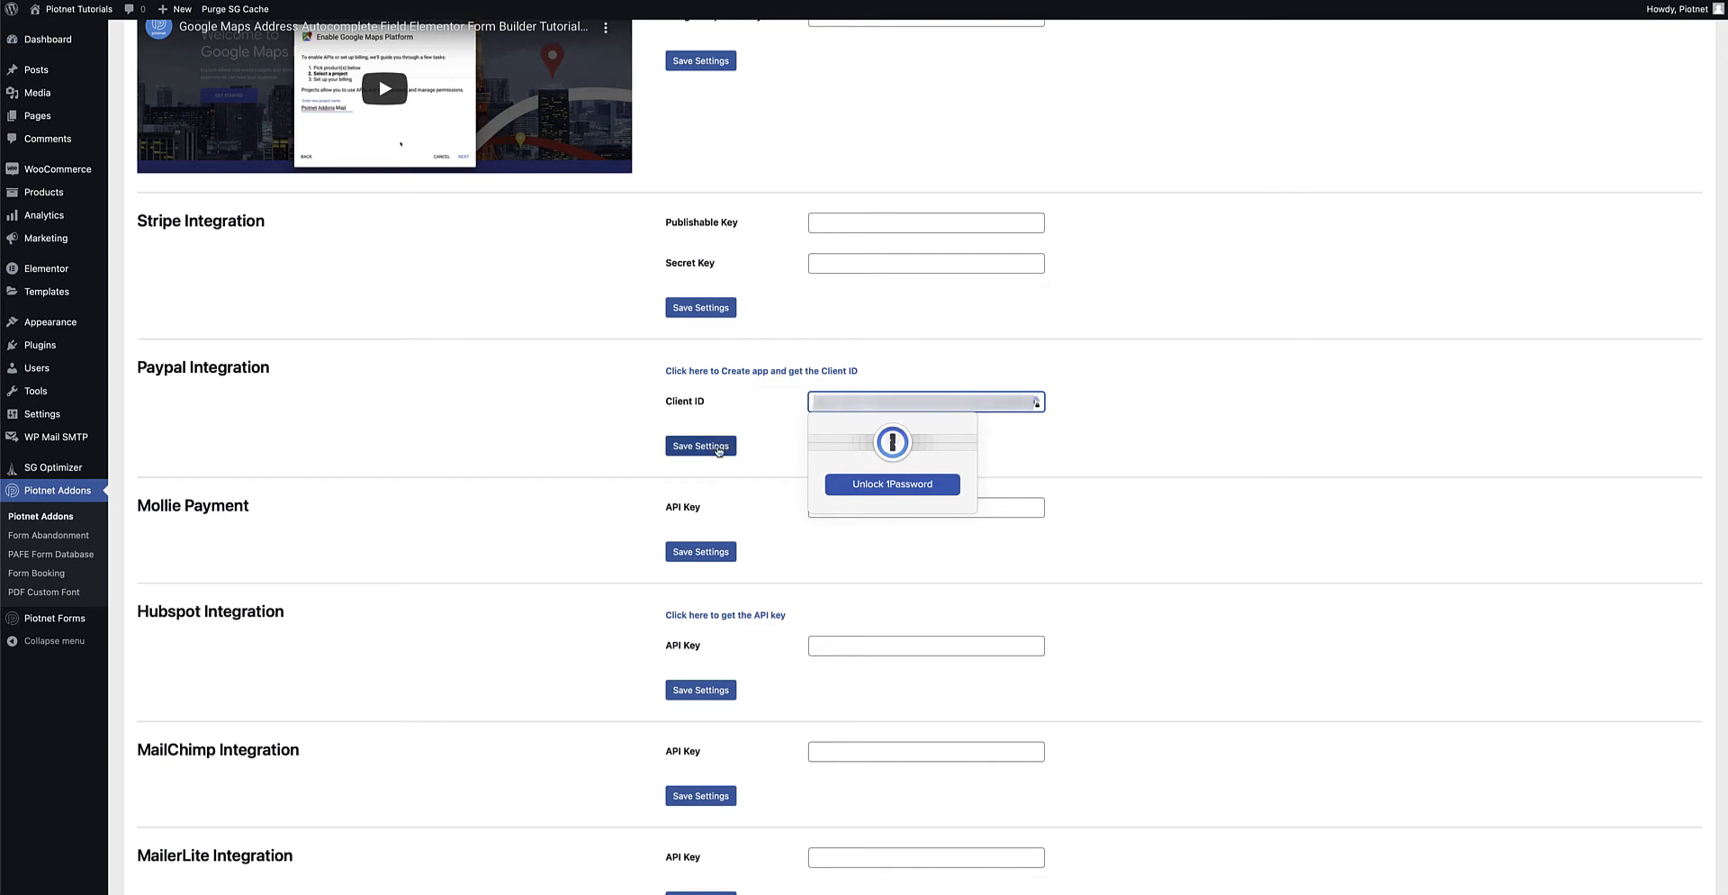
left_click(718, 447)
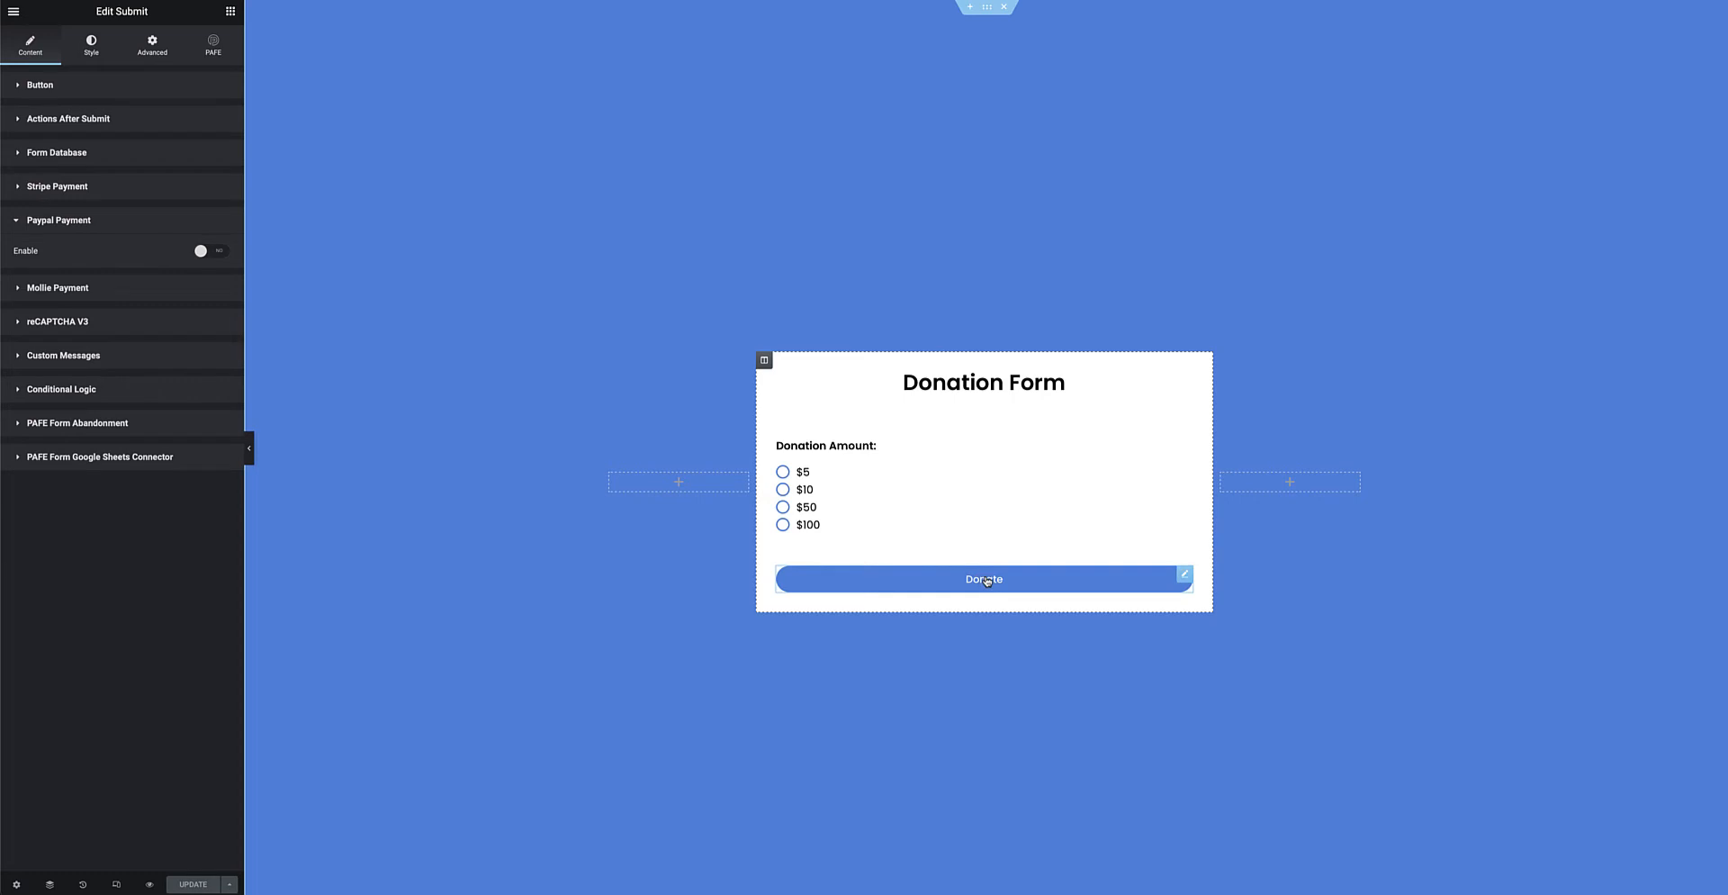
Open the Donation Amount radio field and inspect its options $5|5, $10|10, $50|50, $100|100.
left_click(1169, 455)
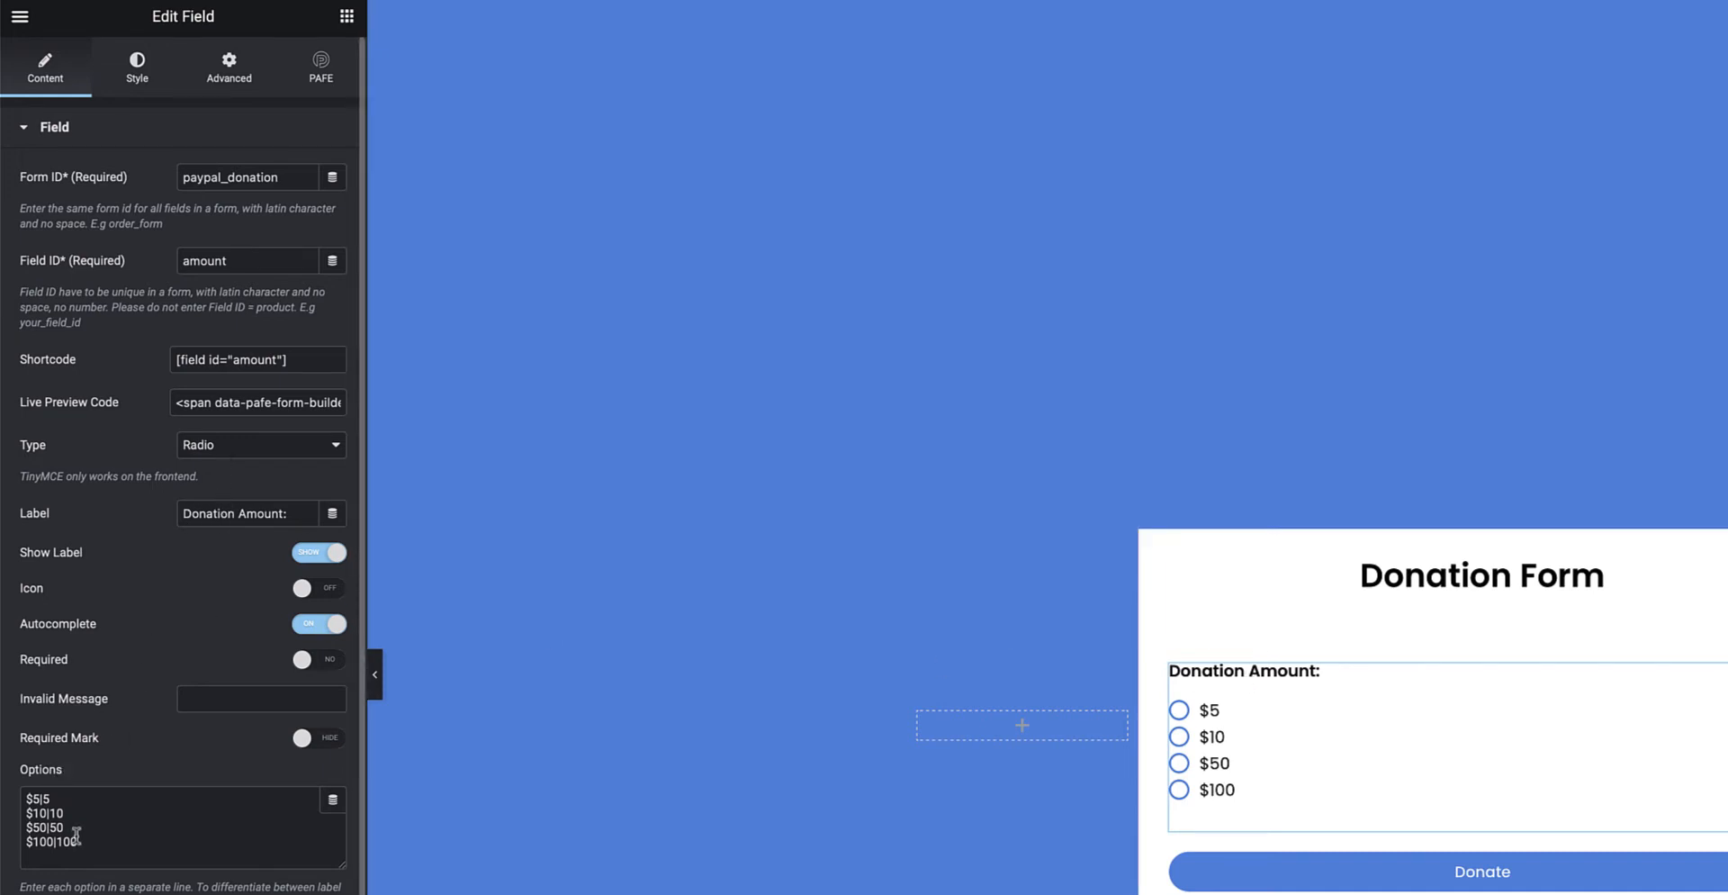
left_click_drag(79, 843, 8, 788)
left_click(116, 855)
left_click_drag(52, 800, 25, 800)
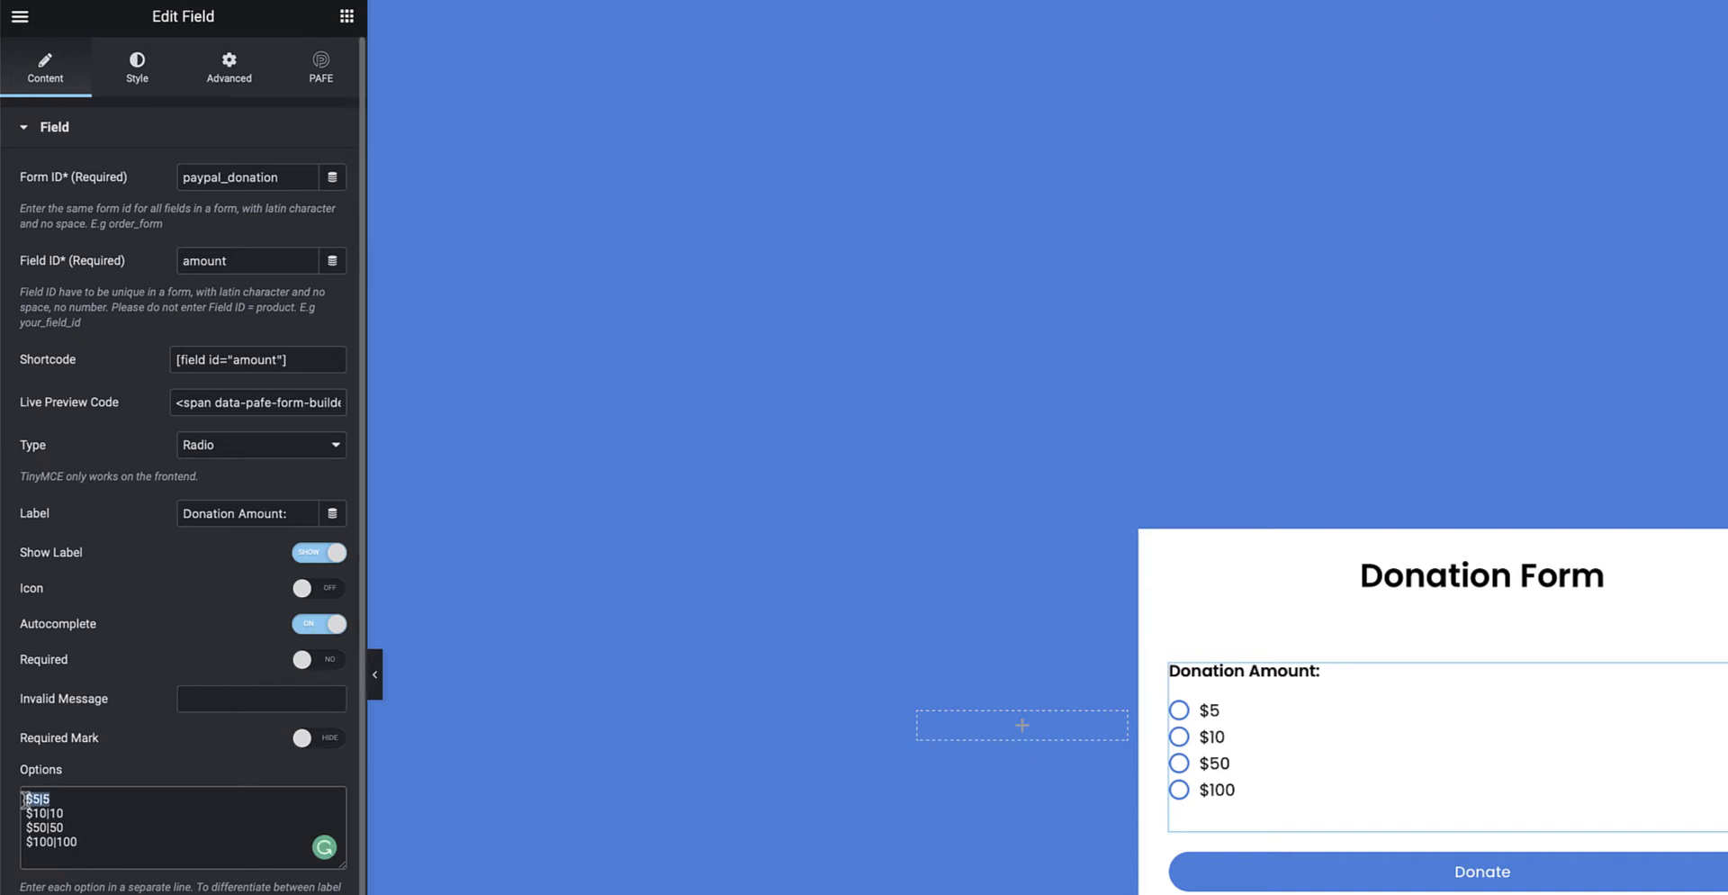
left_click(58, 800)
left_click_drag(41, 800, 26, 798)
left_click_drag(52, 799, 44, 799)
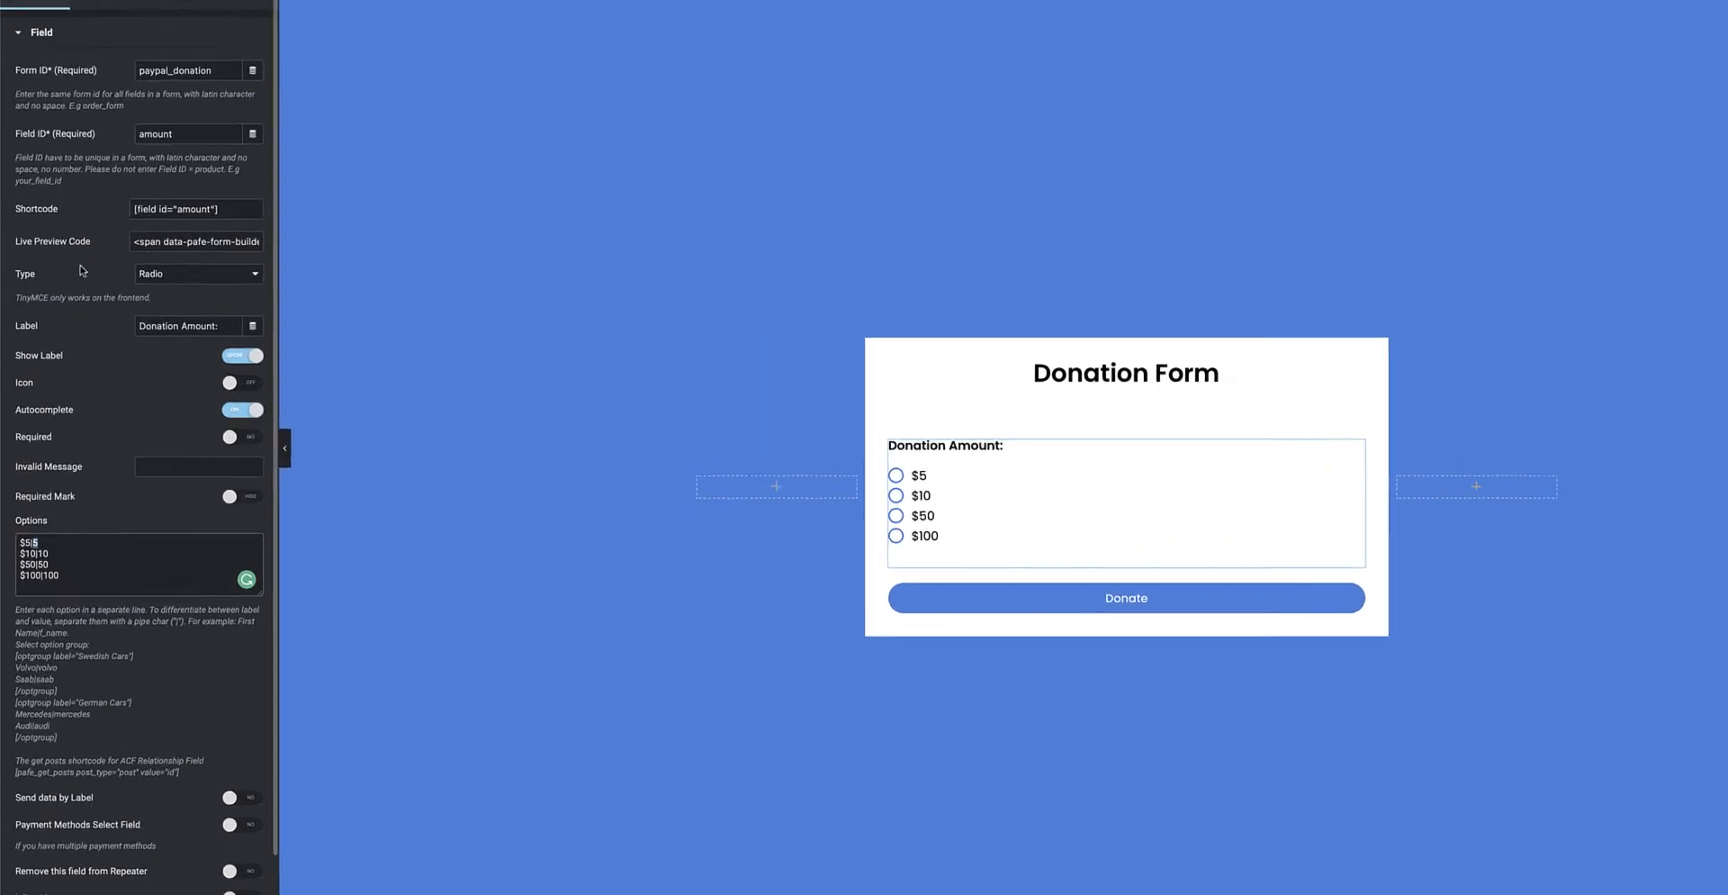
Switch the Donation Amount field to Select, preview its dropdown, then change it to Text.
left_click(171, 274)
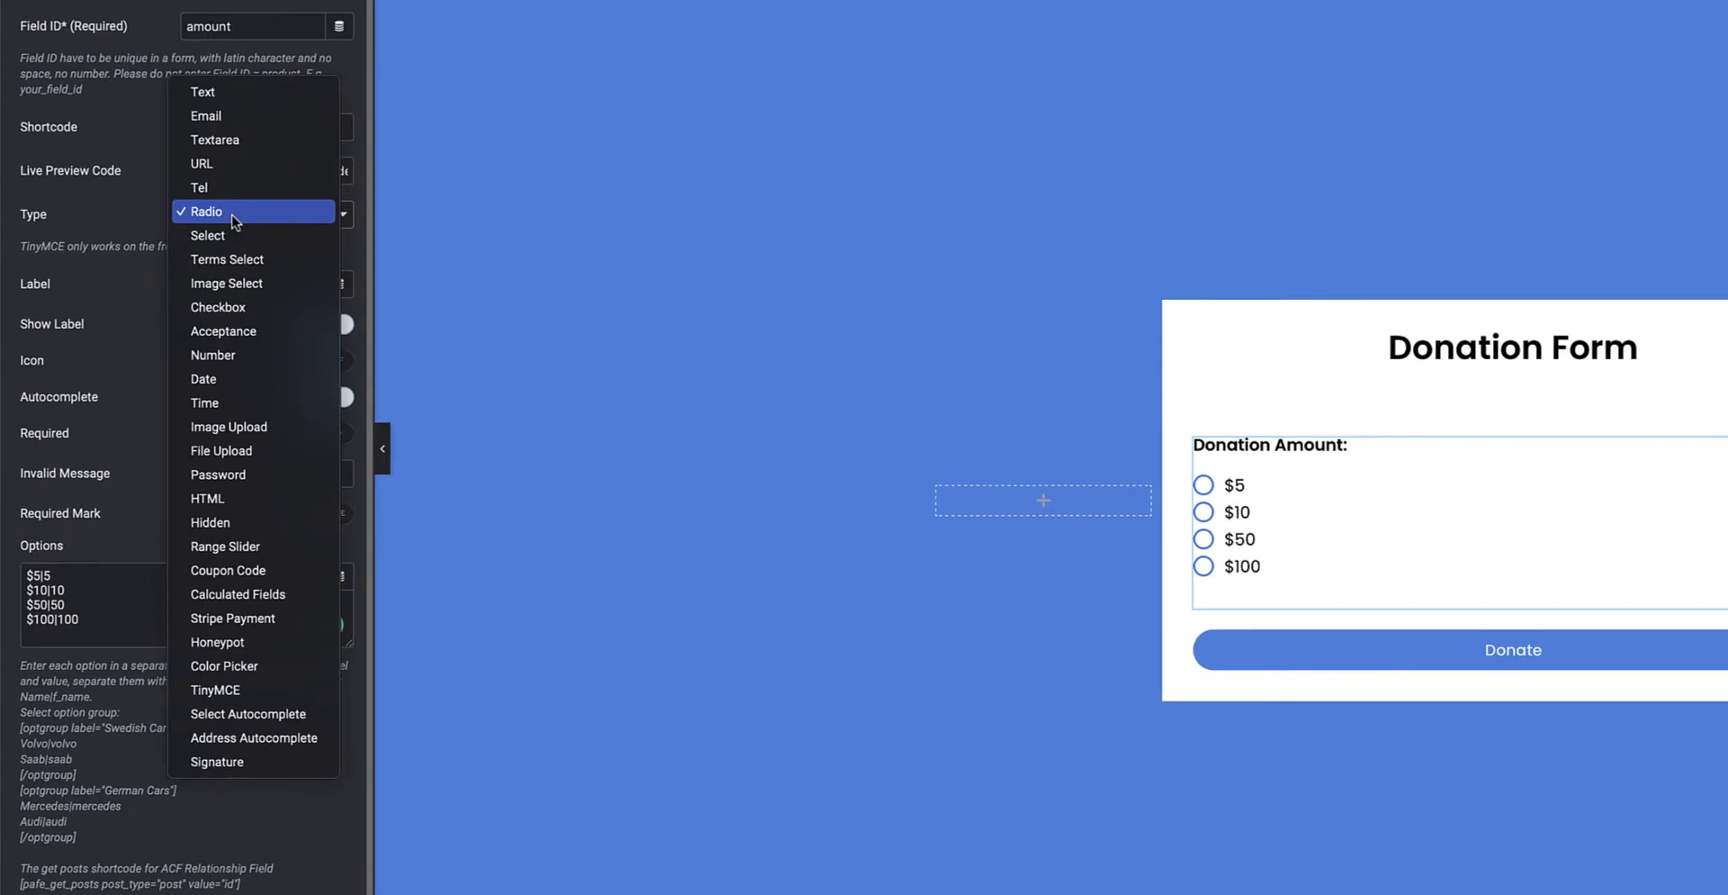
left_click(227, 237)
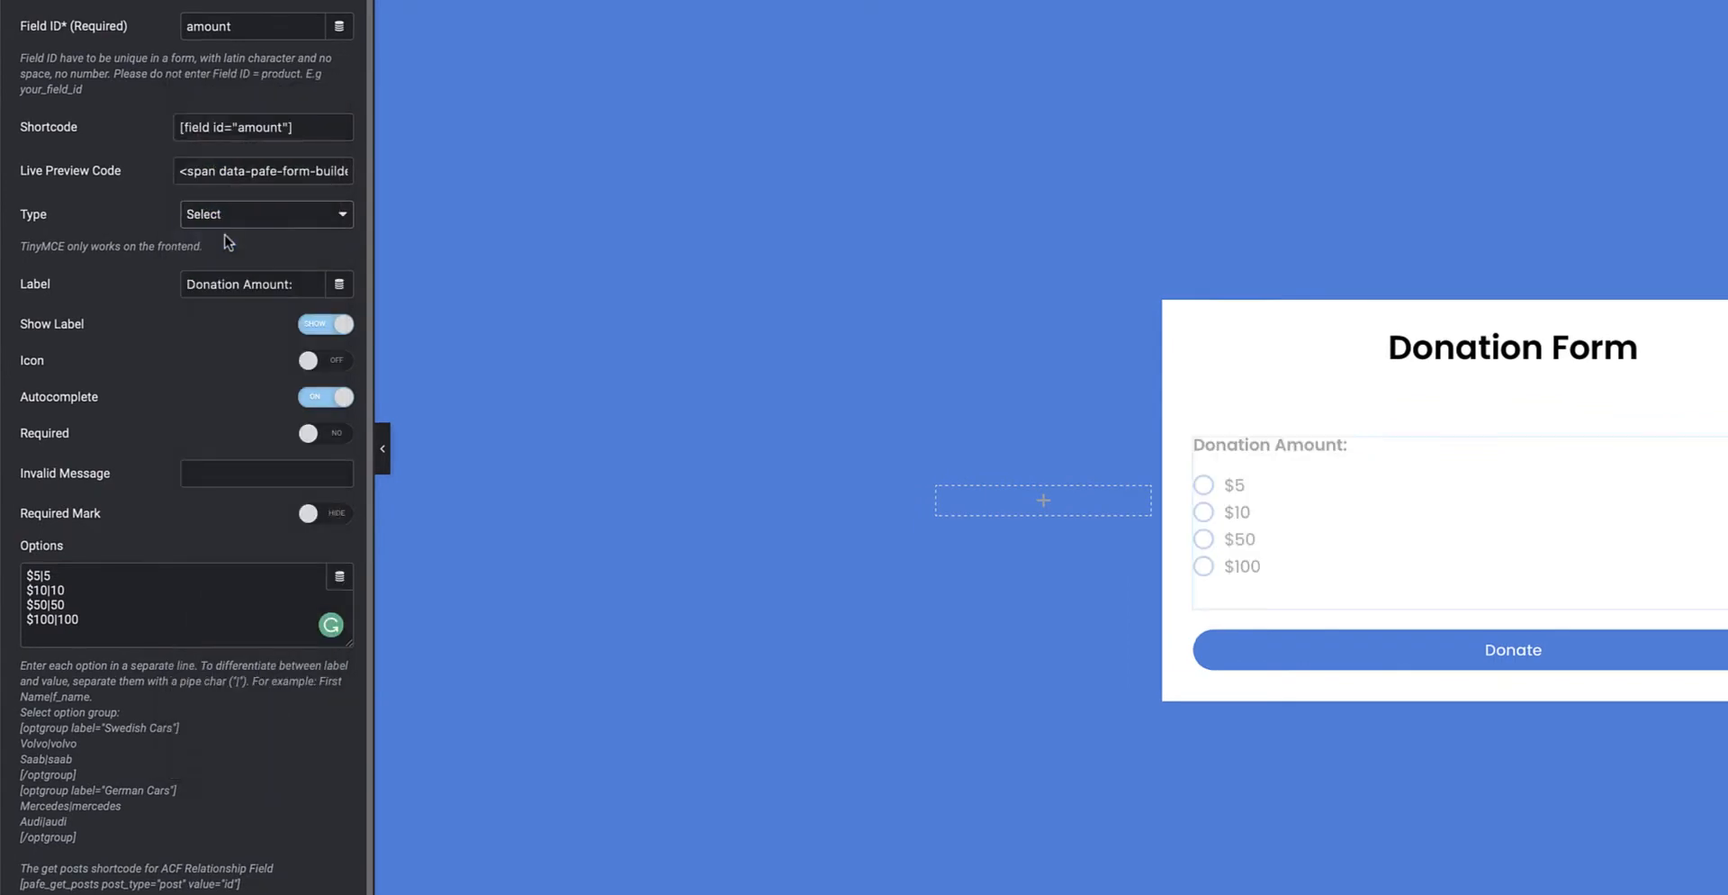
left_click_drag(90, 619, 20, 571)
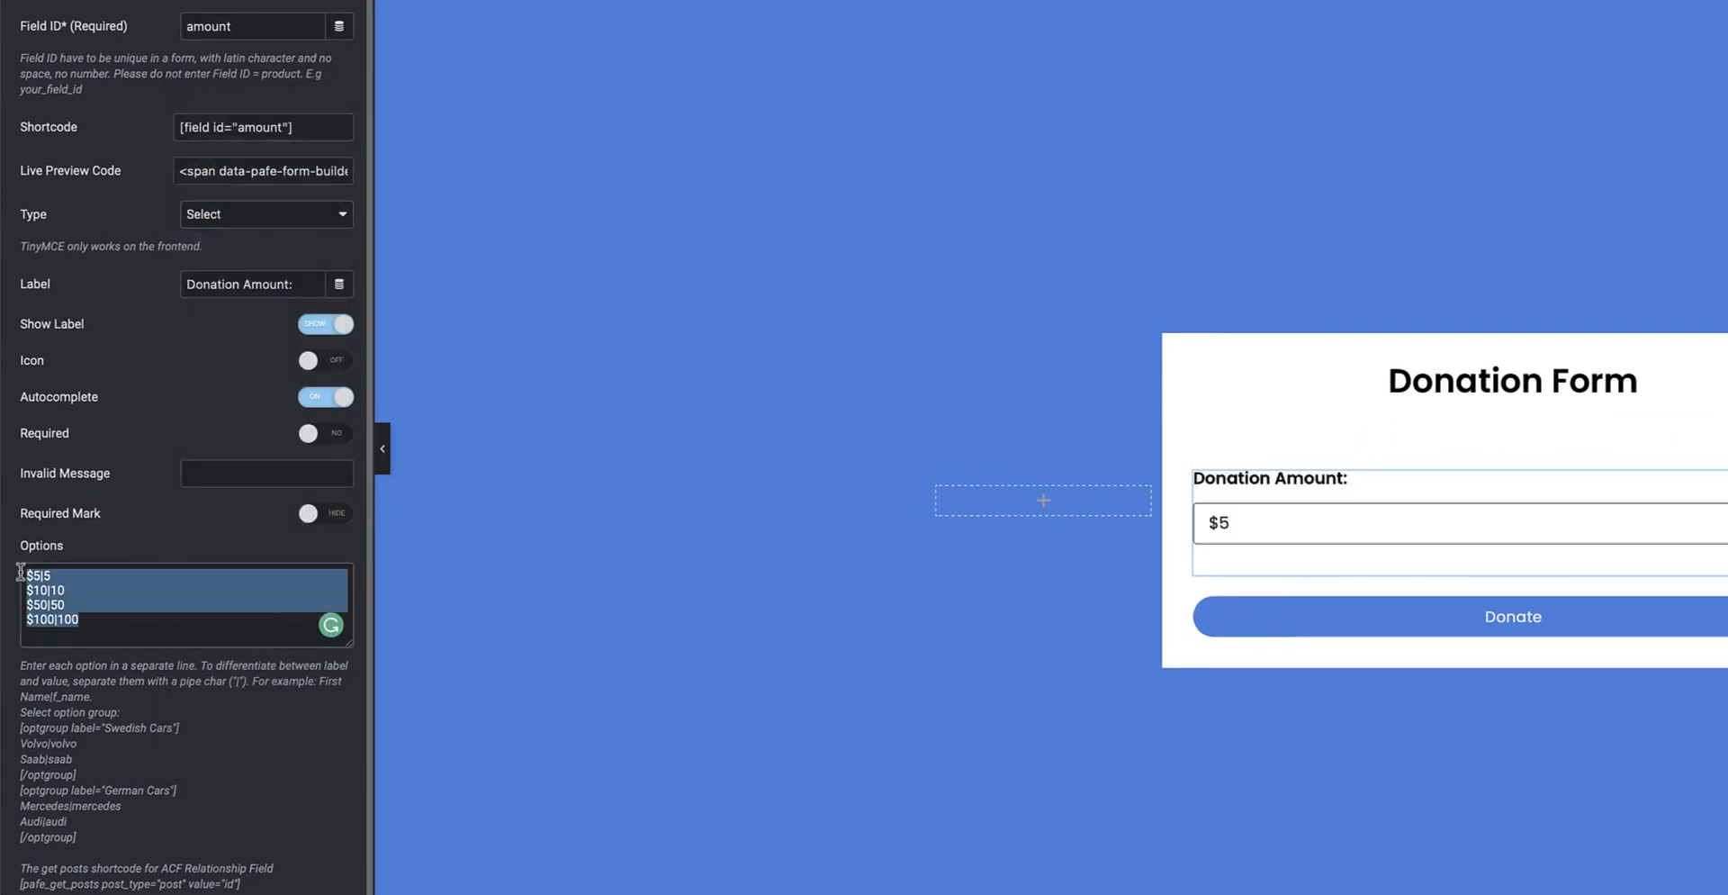
left_click(1303, 527)
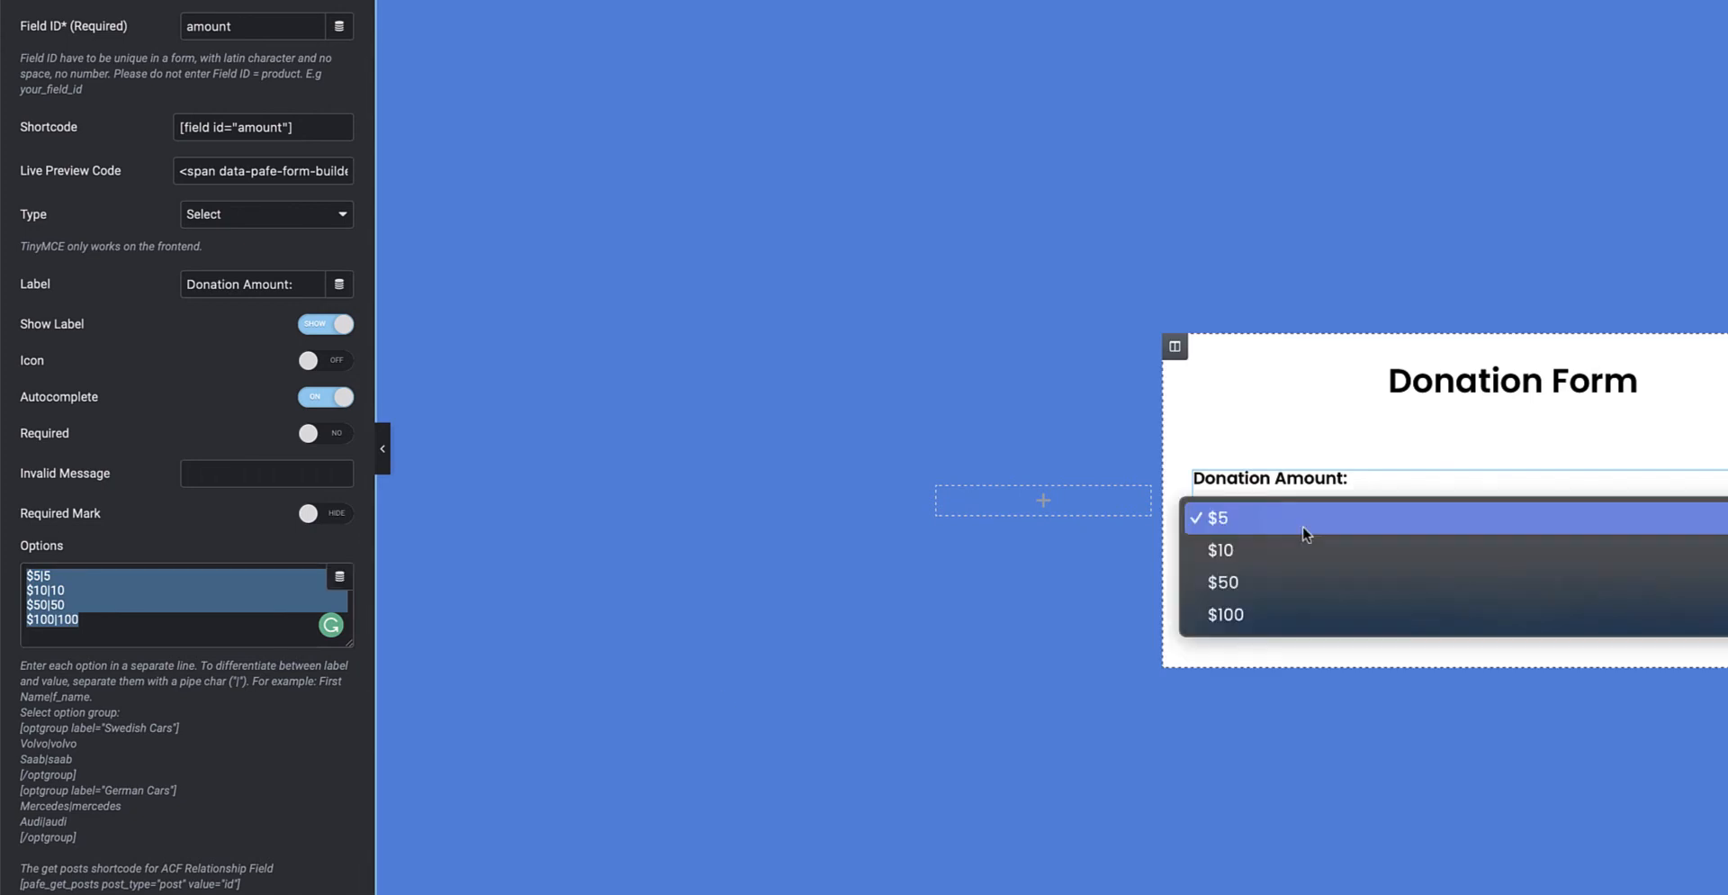
left_click(1106, 427)
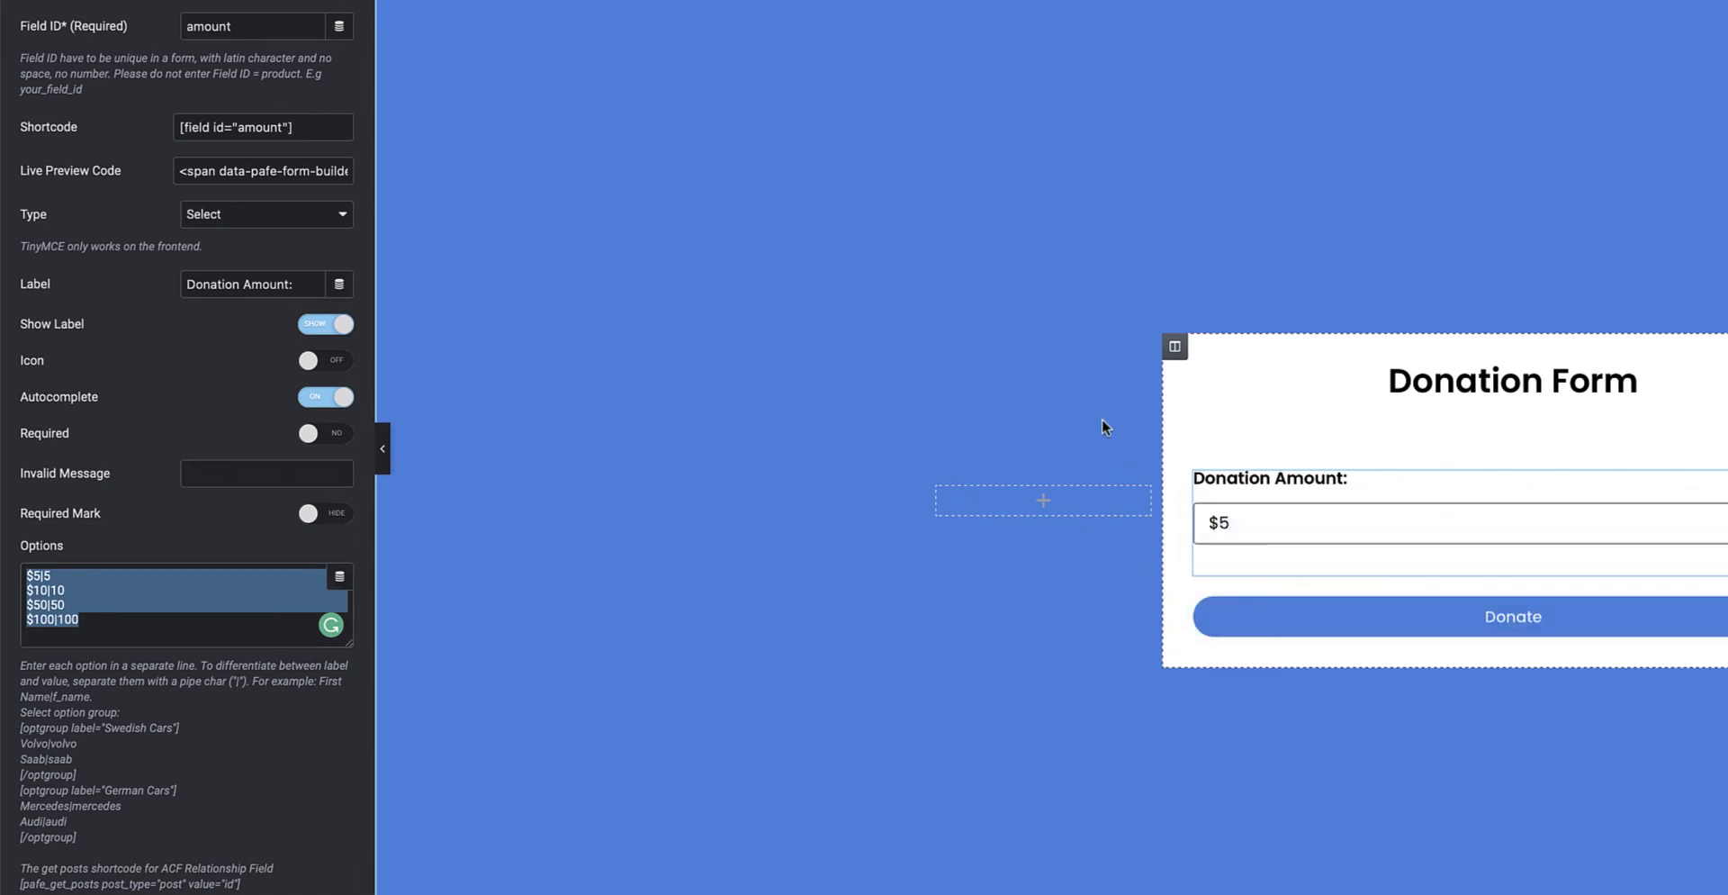
left_click(229, 221)
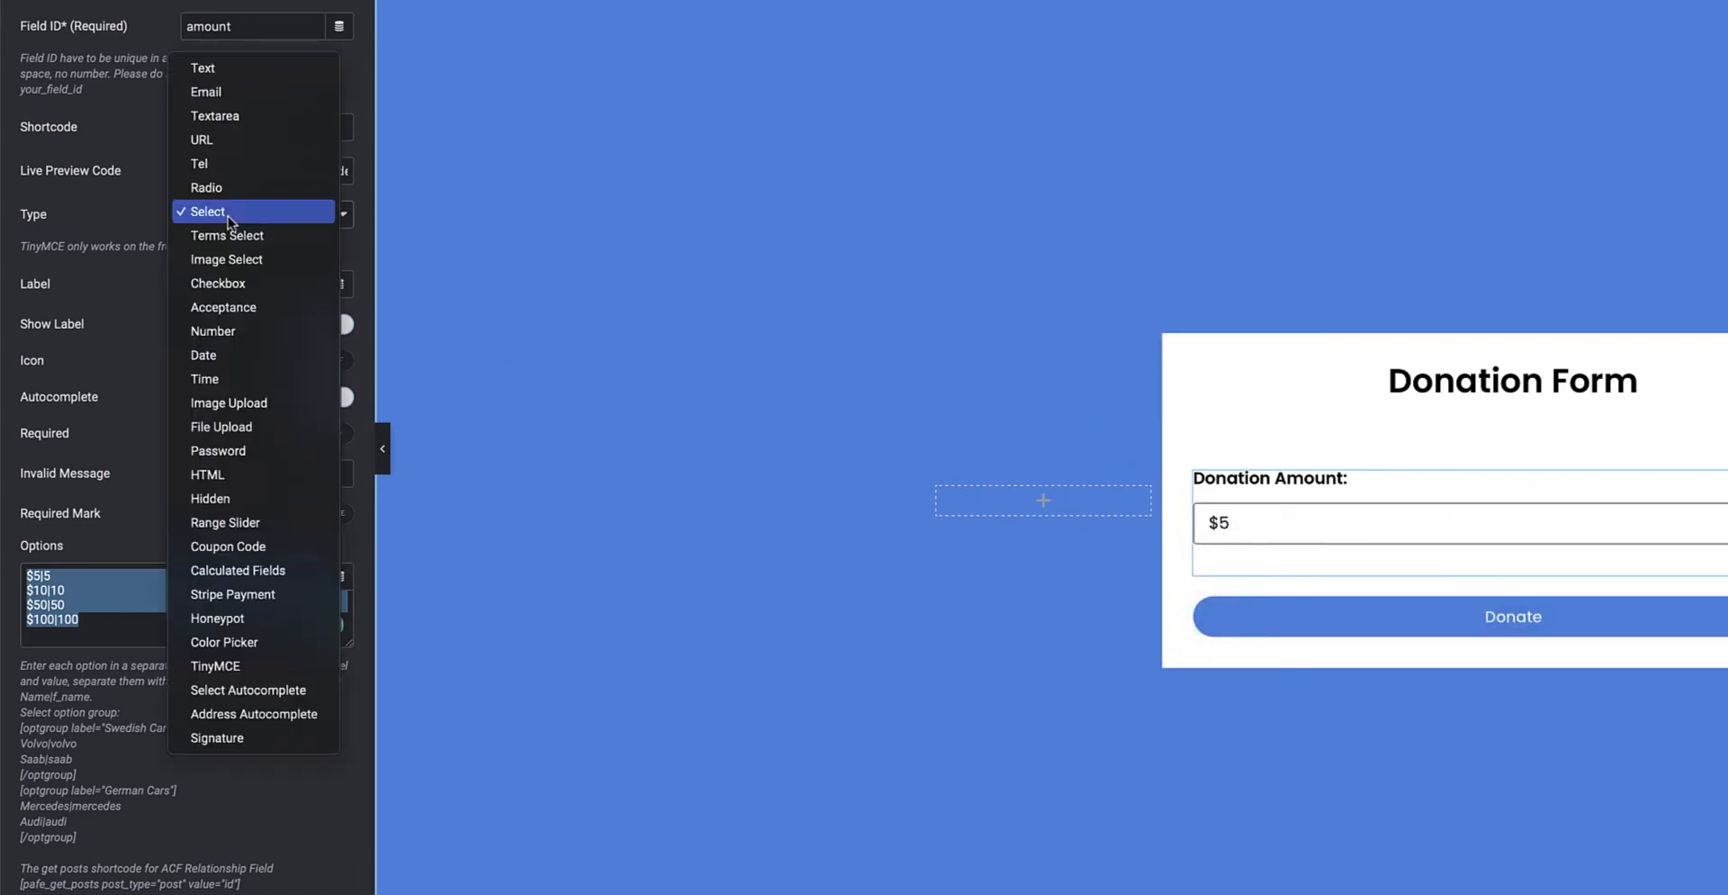
left_click(218, 67)
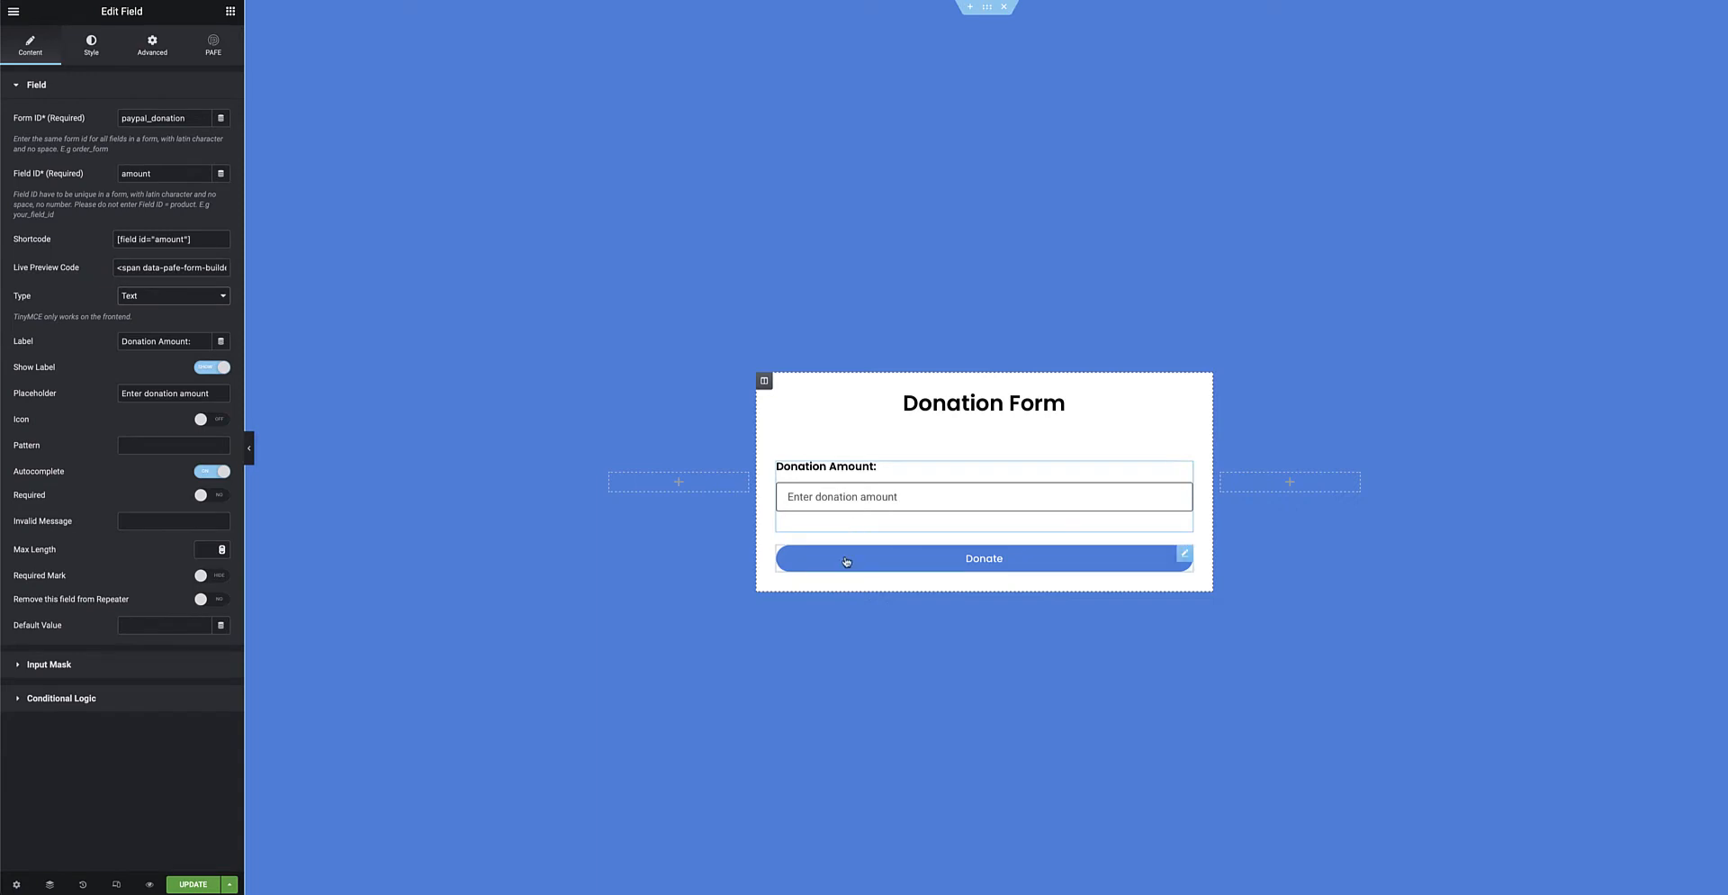
Browse the Donate button's Actions After Submit list without adding any action.
left_click(1182, 557)
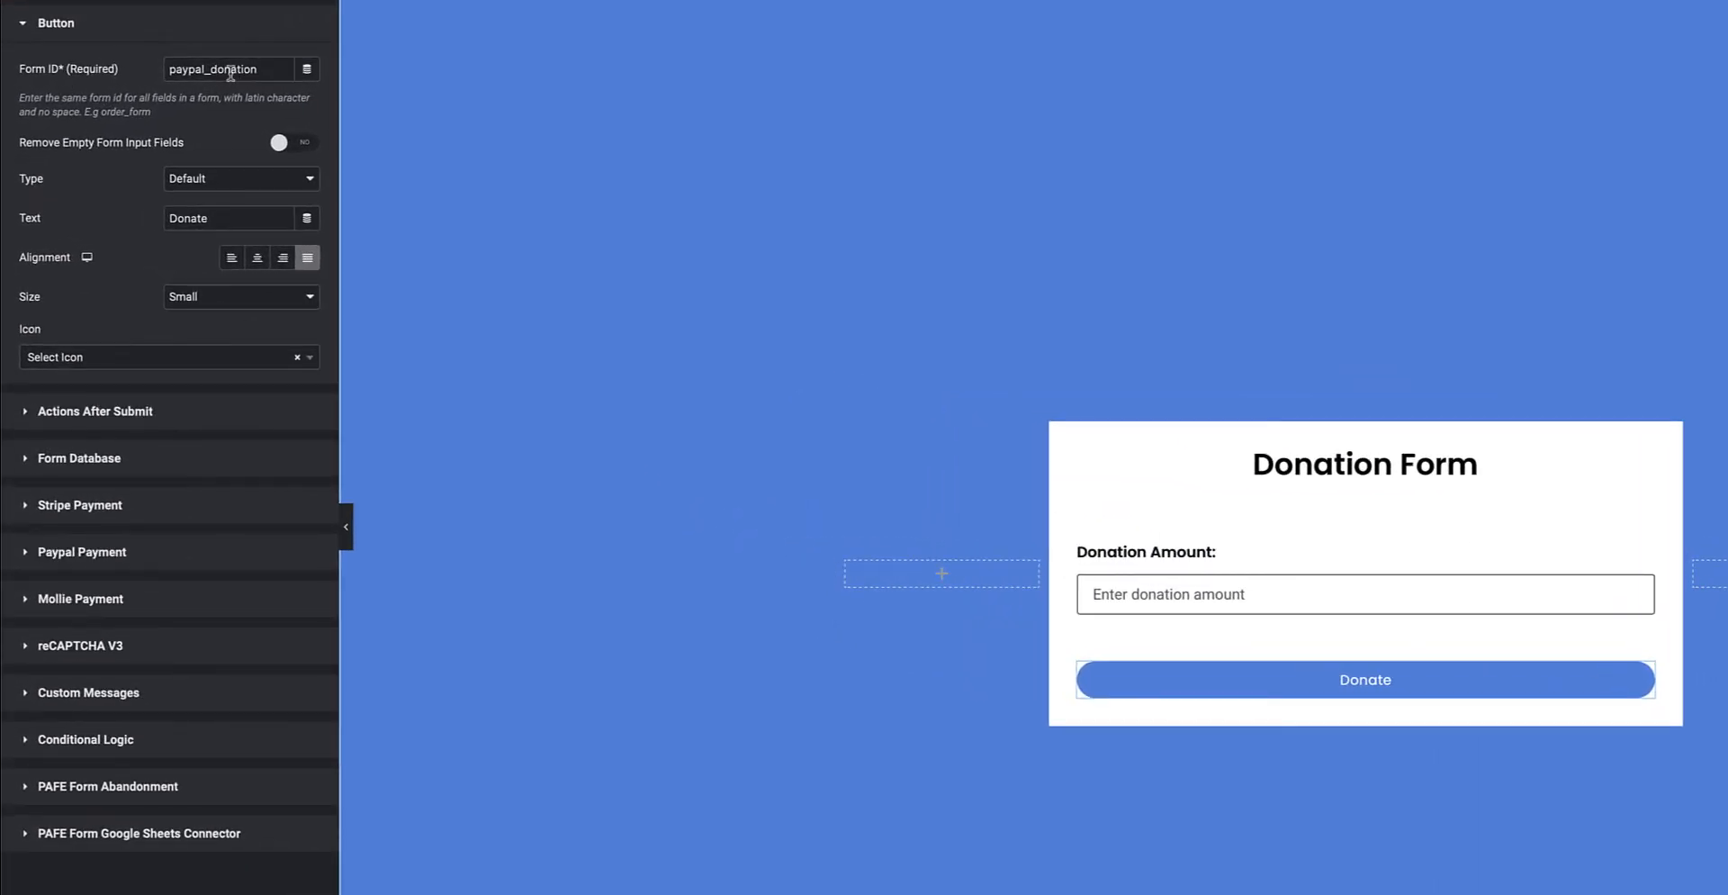
left_click(167, 417)
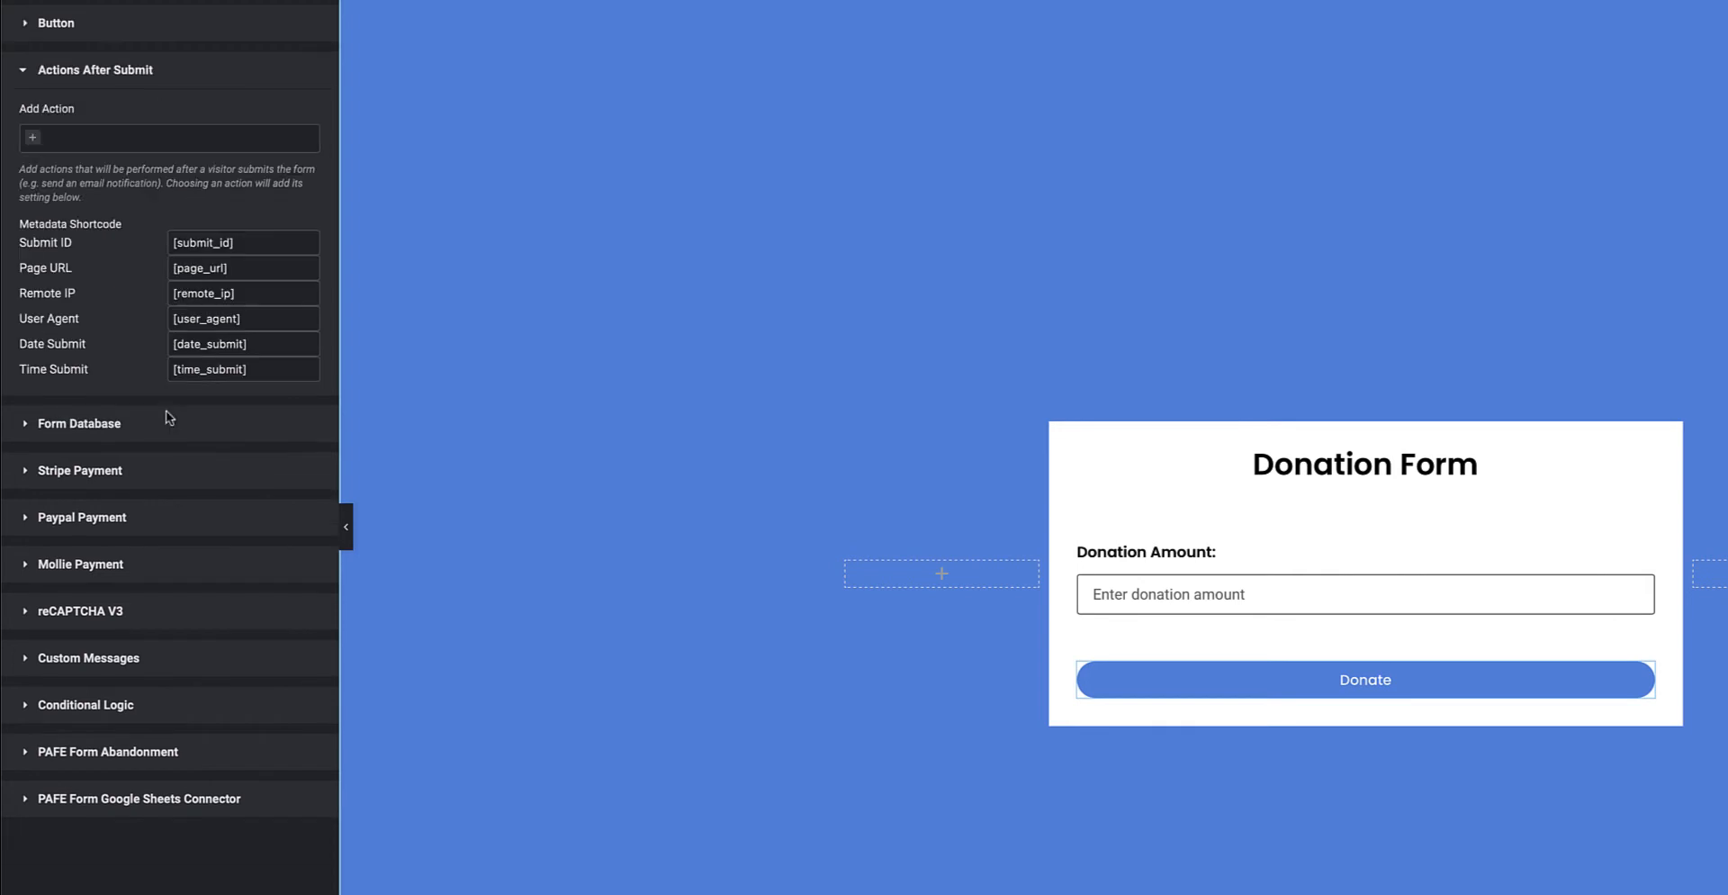
left_click(37, 144)
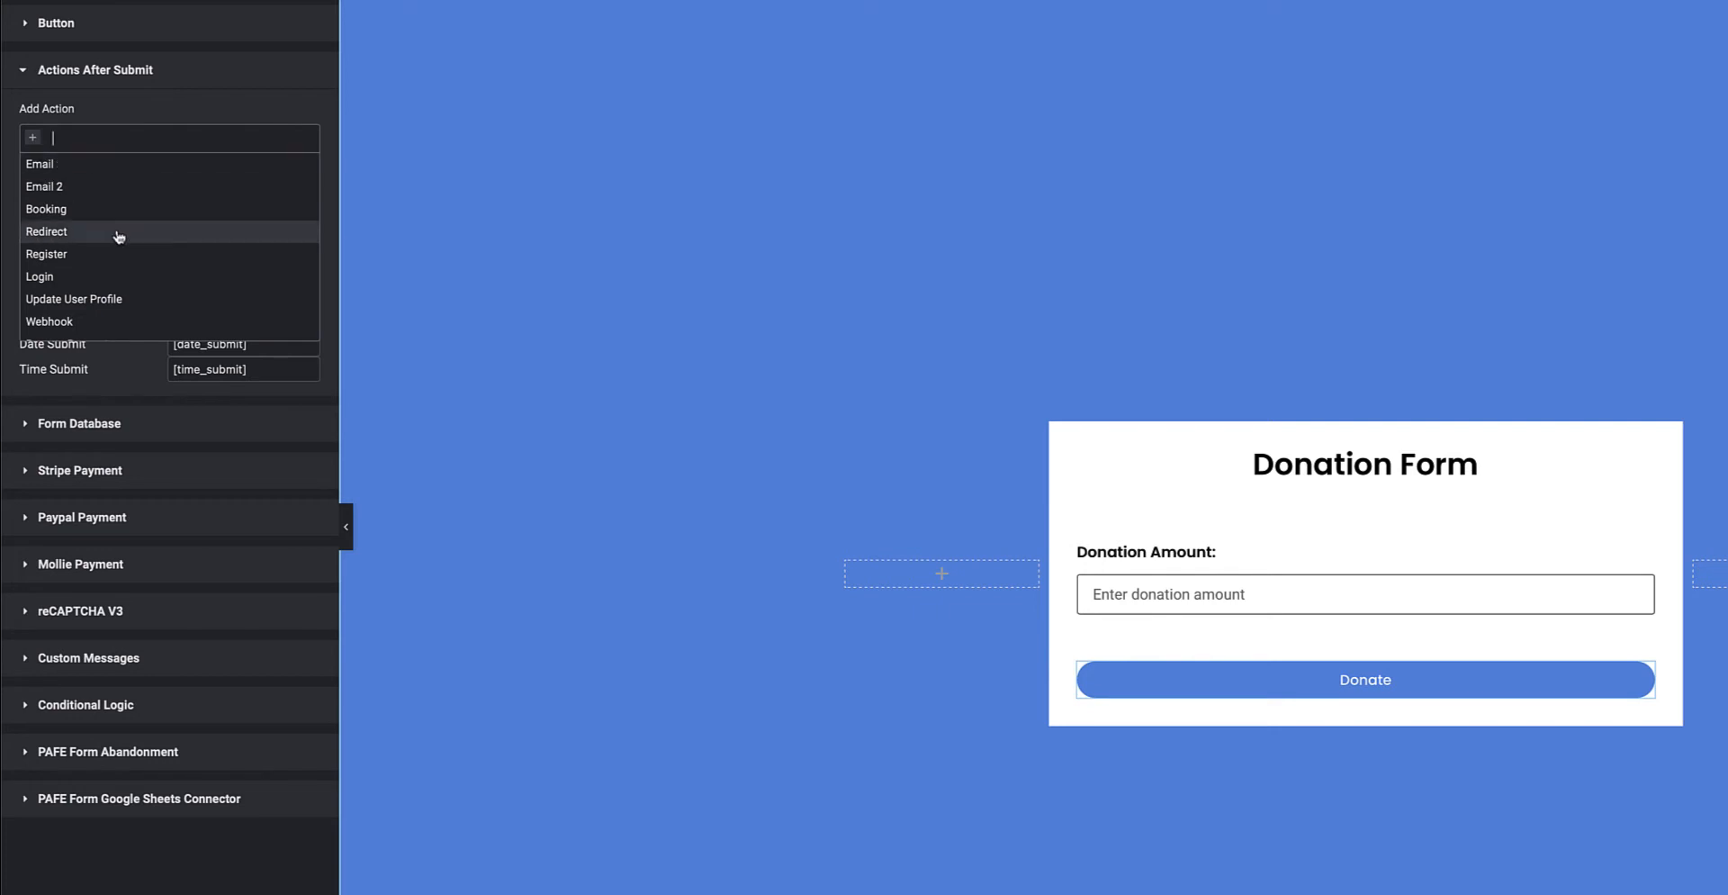
scroll(120, 235, "down", 3)
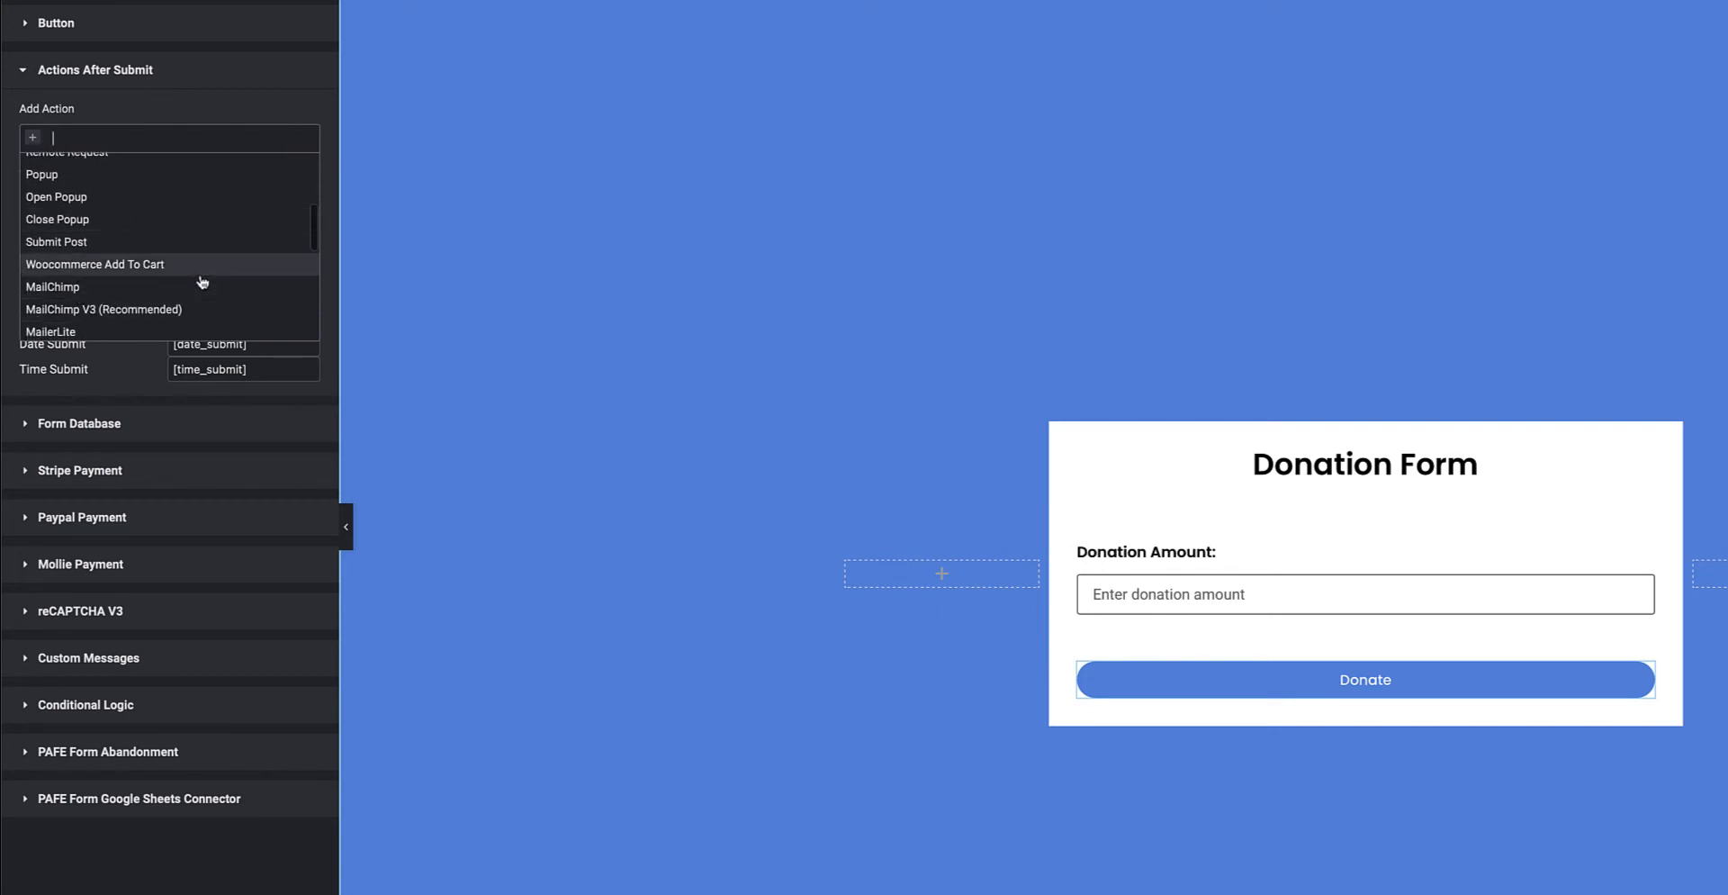
scroll(202, 282, "down", 3)
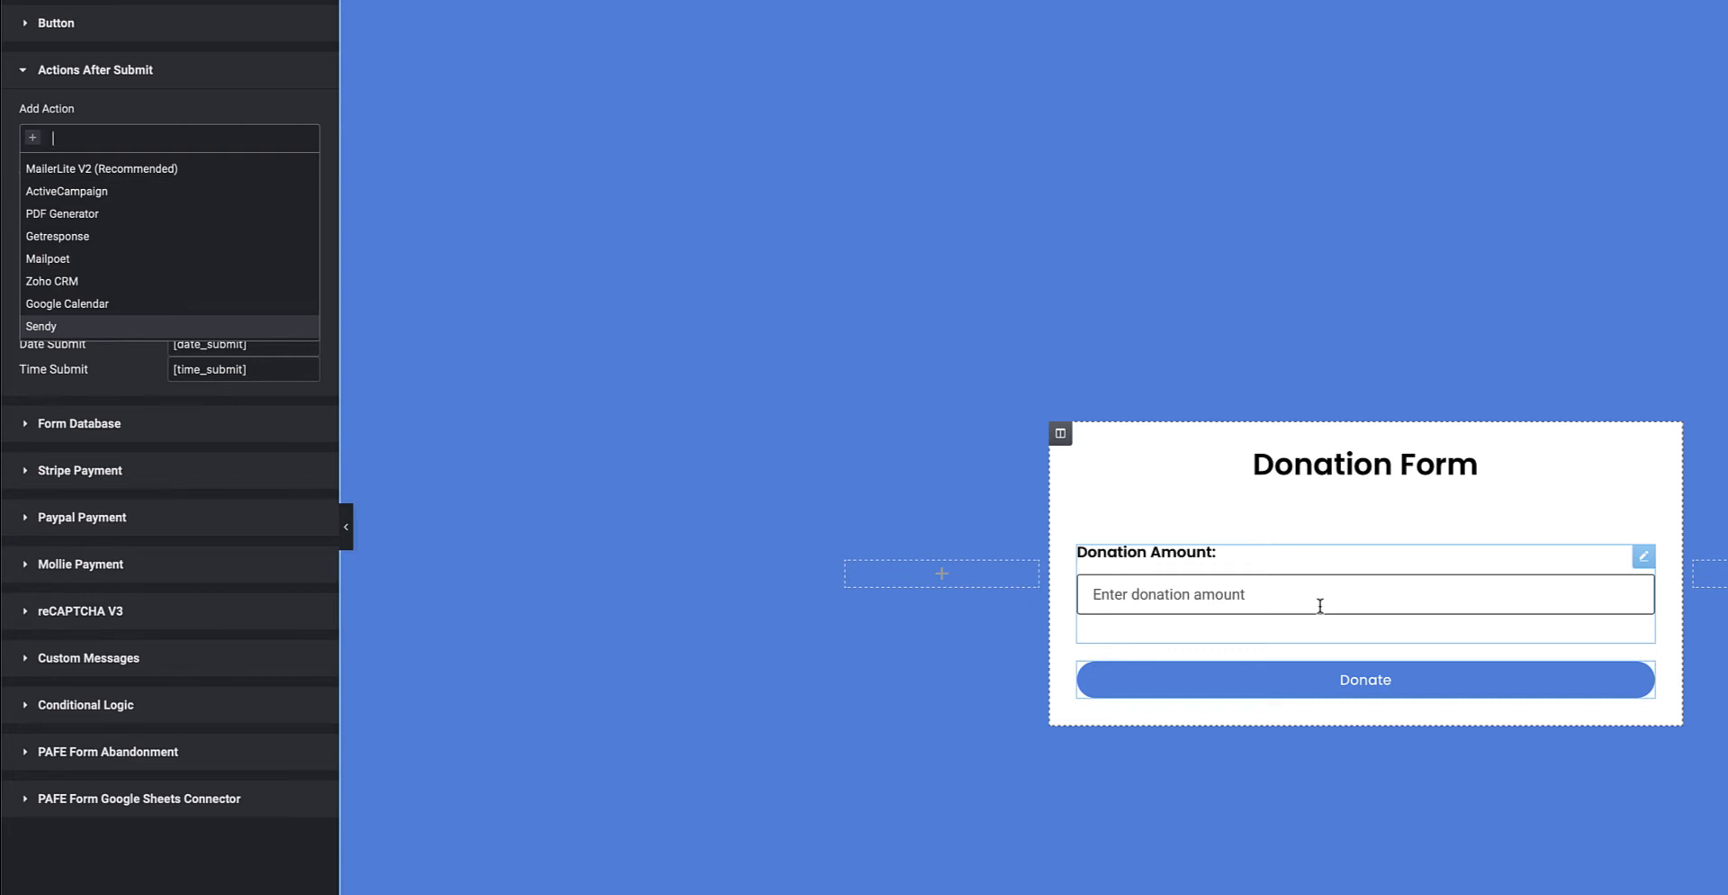
left_click(233, 72)
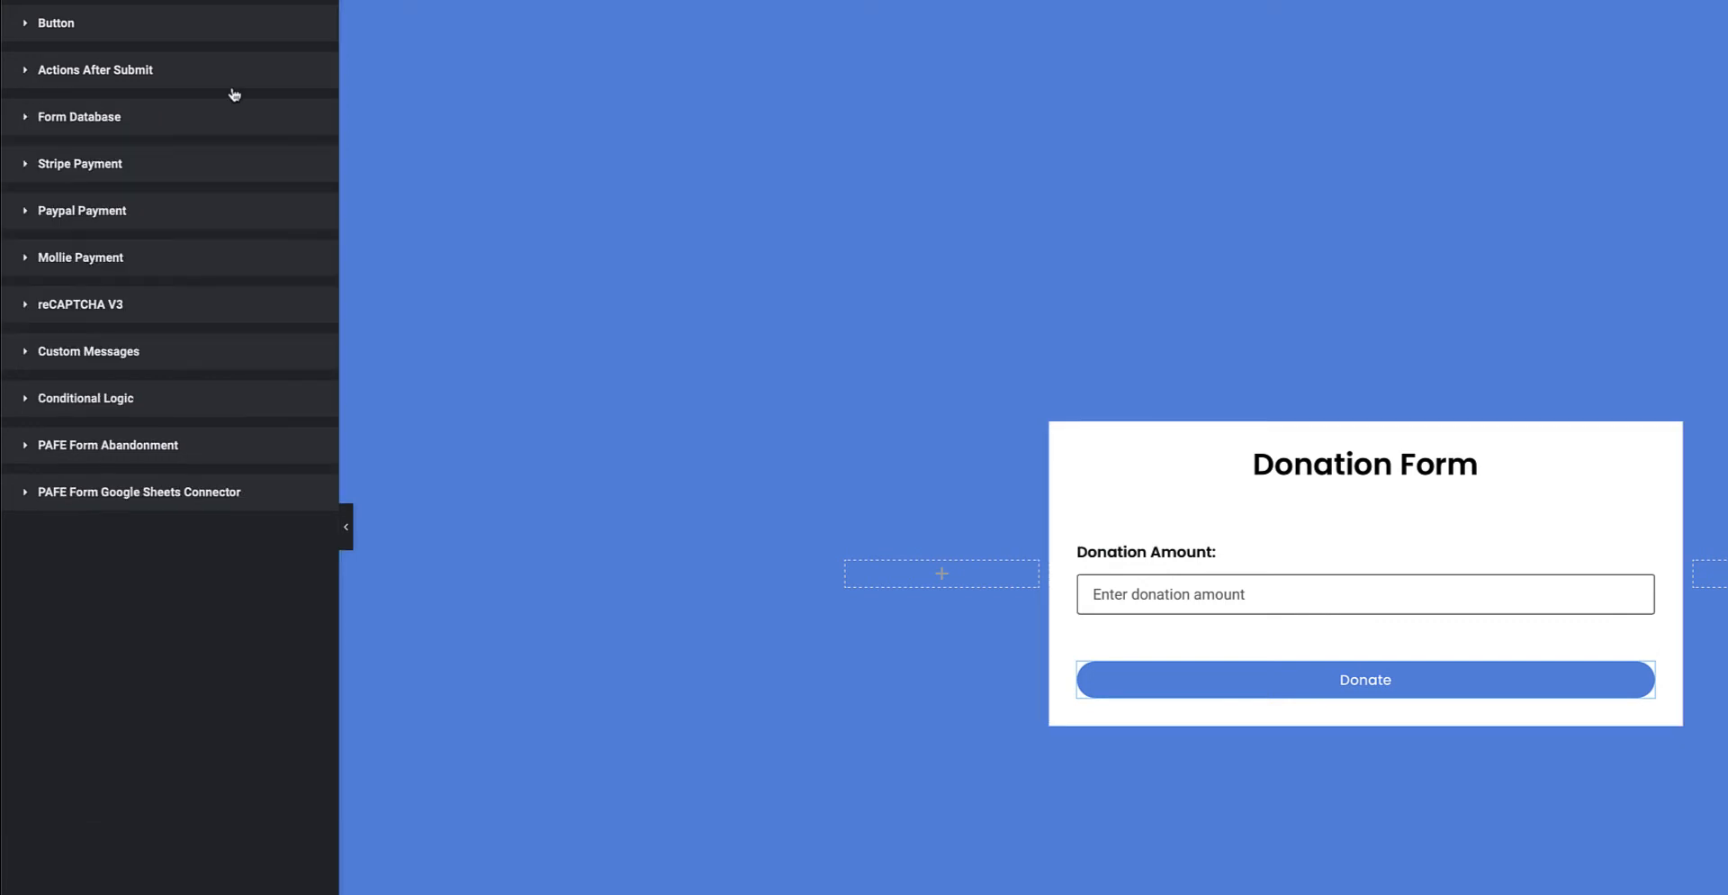
Enable Paypal Payment with USD currency and amount [field id="amount"].
left_click(121, 214)
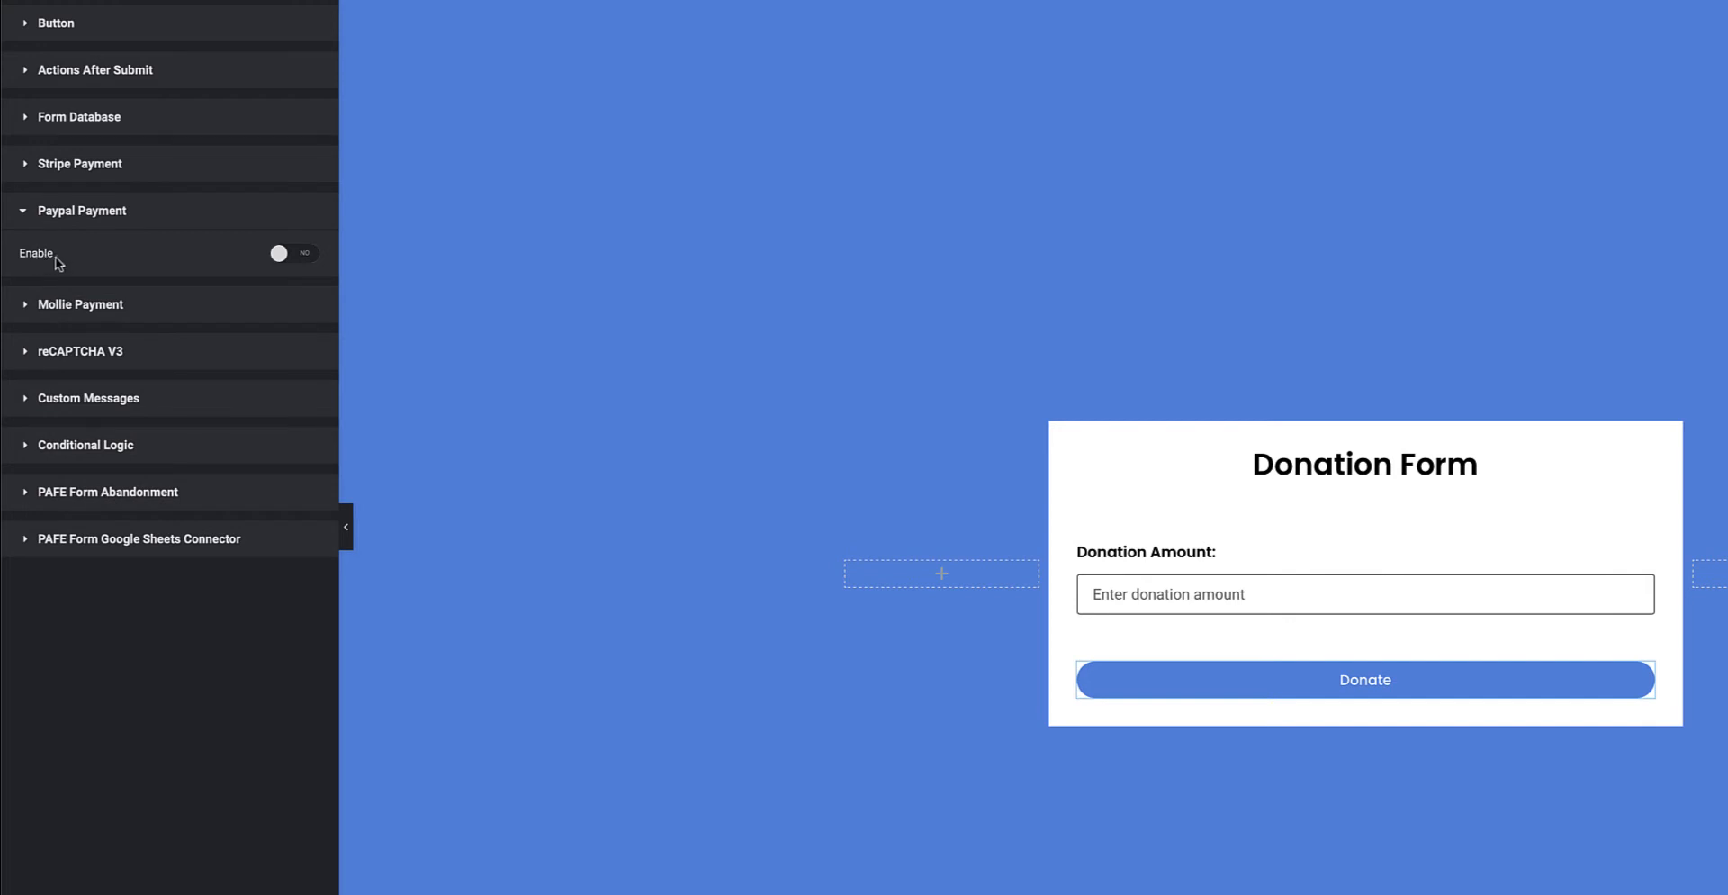
left_click(305, 258)
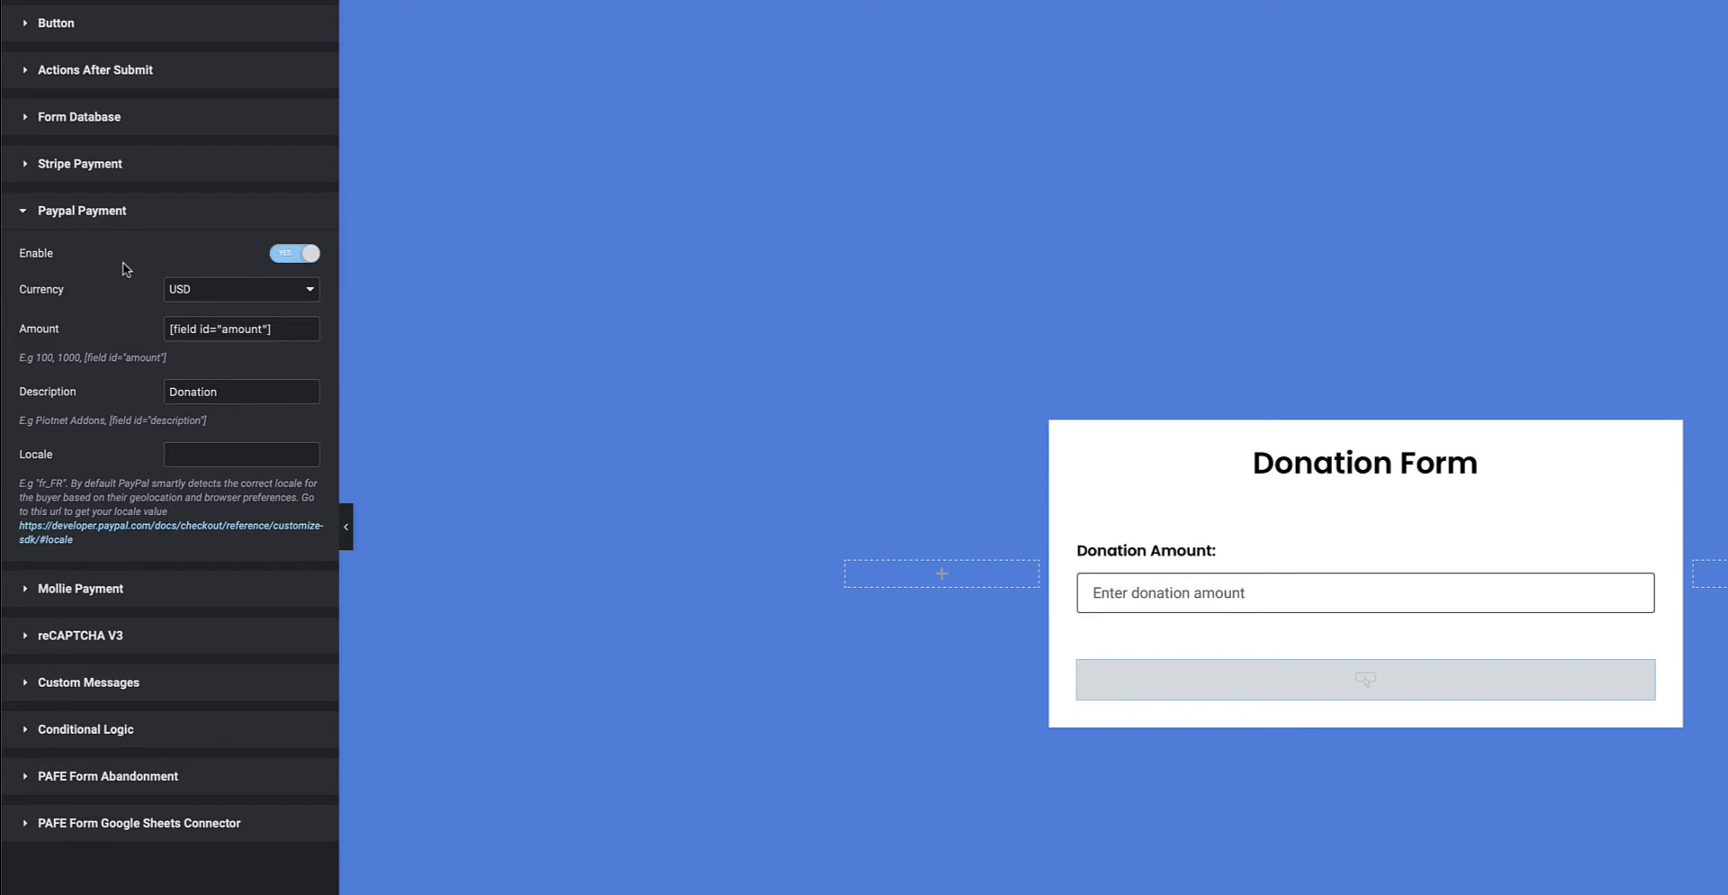
left_click(221, 291)
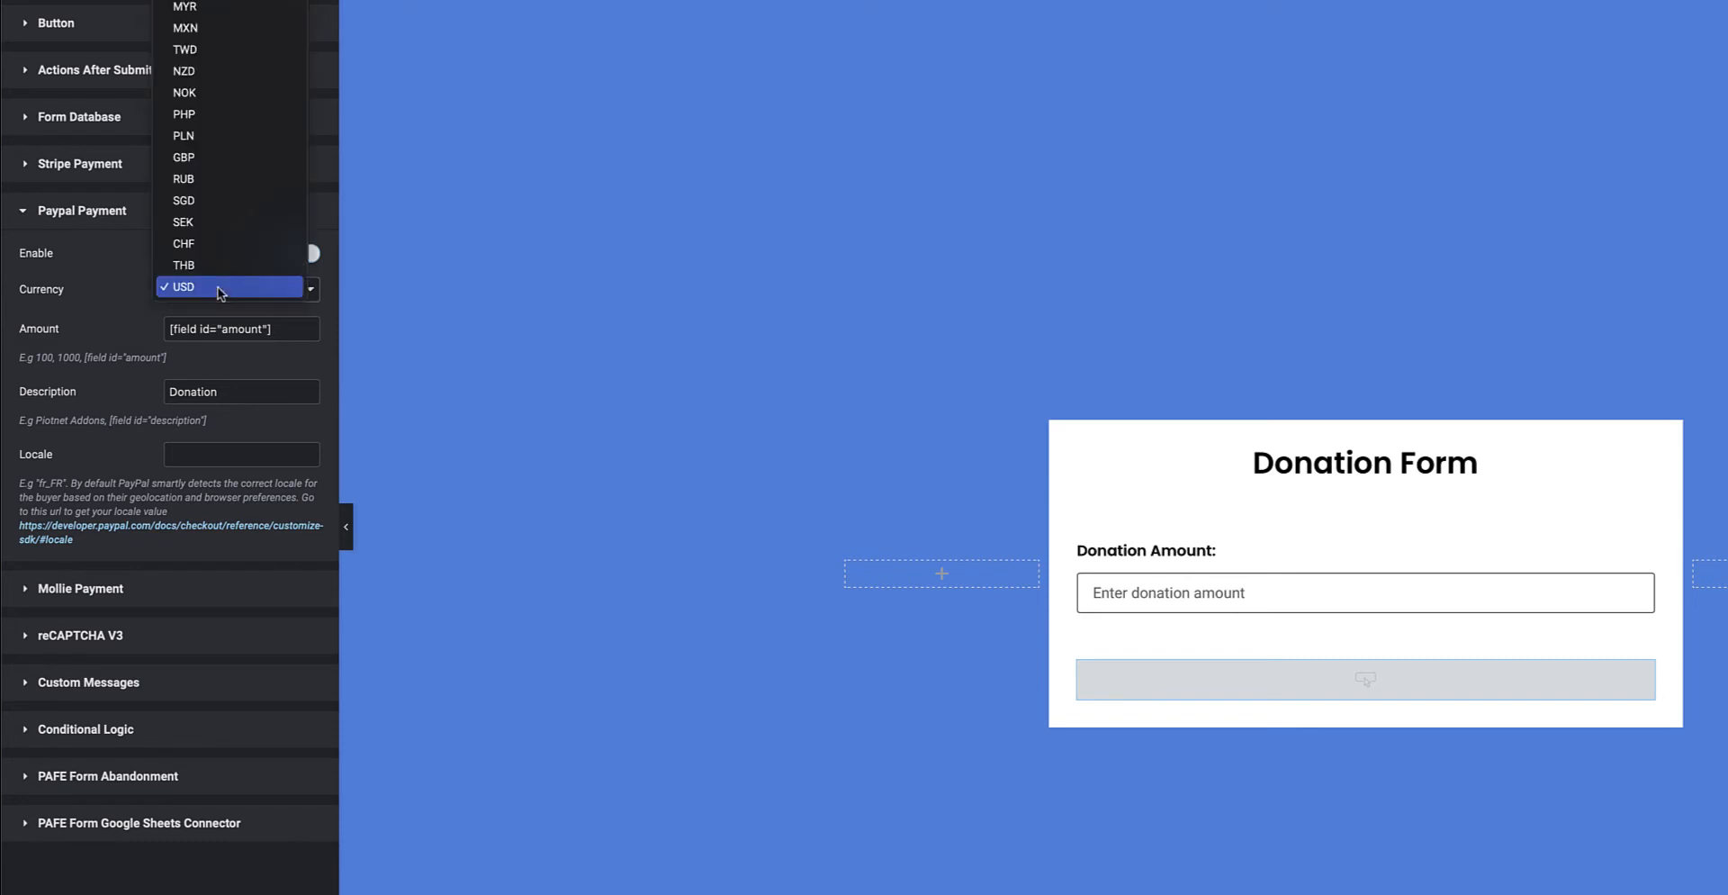
scroll(223, 189, "up", 1)
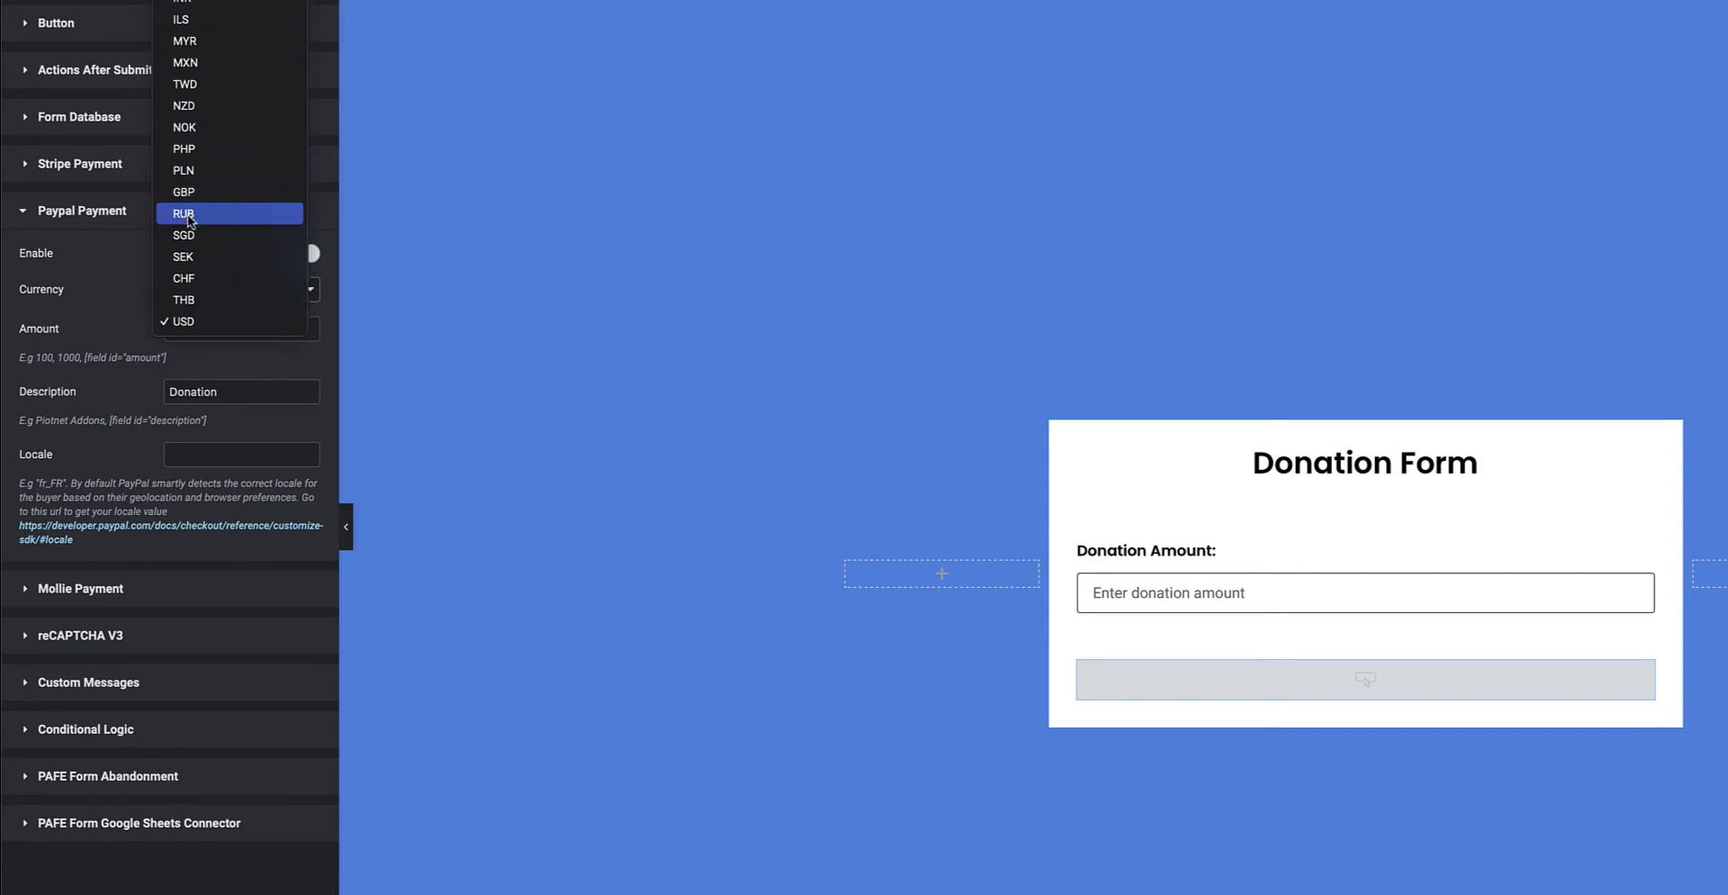
left_click(107, 305)
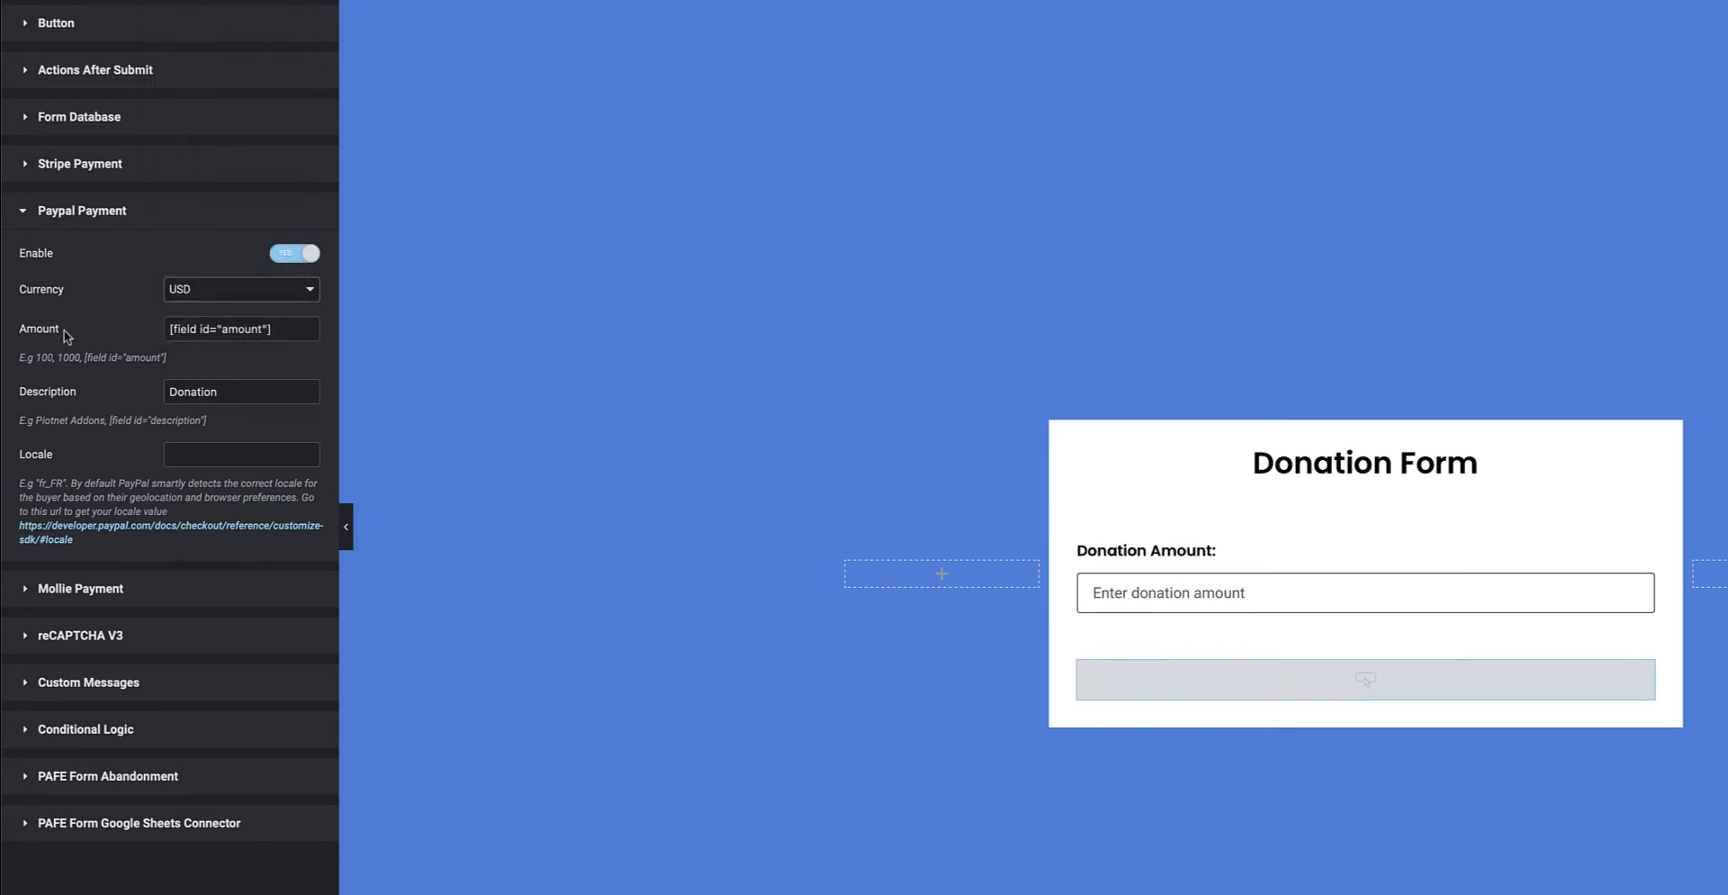
left_click_drag(275, 330, 164, 330)
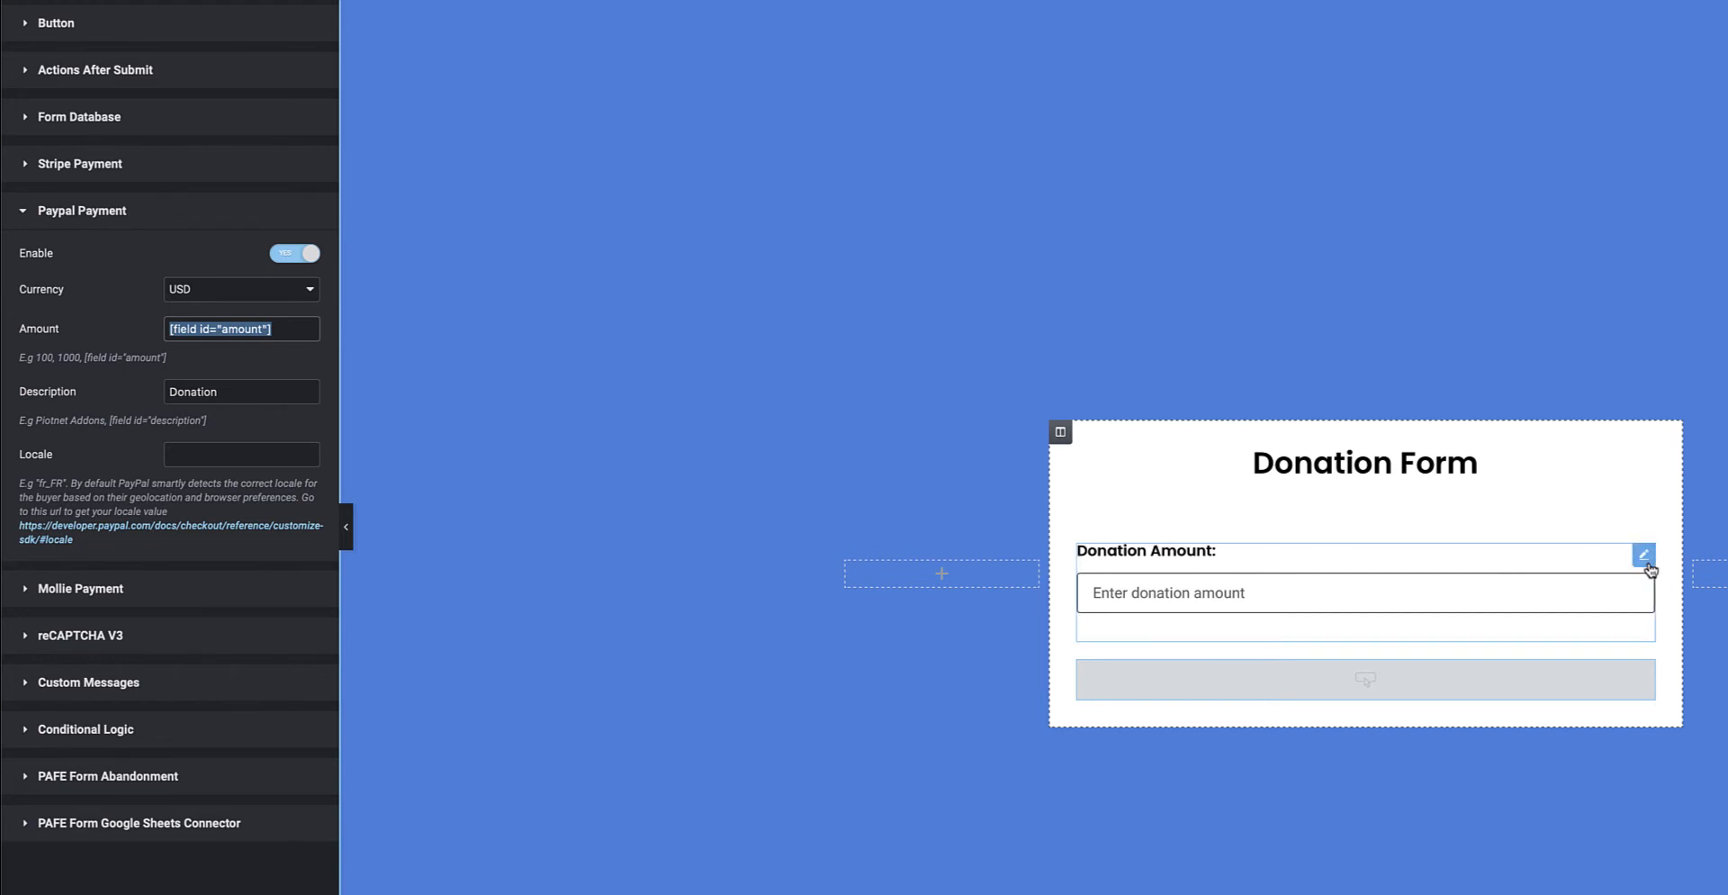
Change the Donation Amount field type back to Radio, then select the submit button.
left_click(1647, 563)
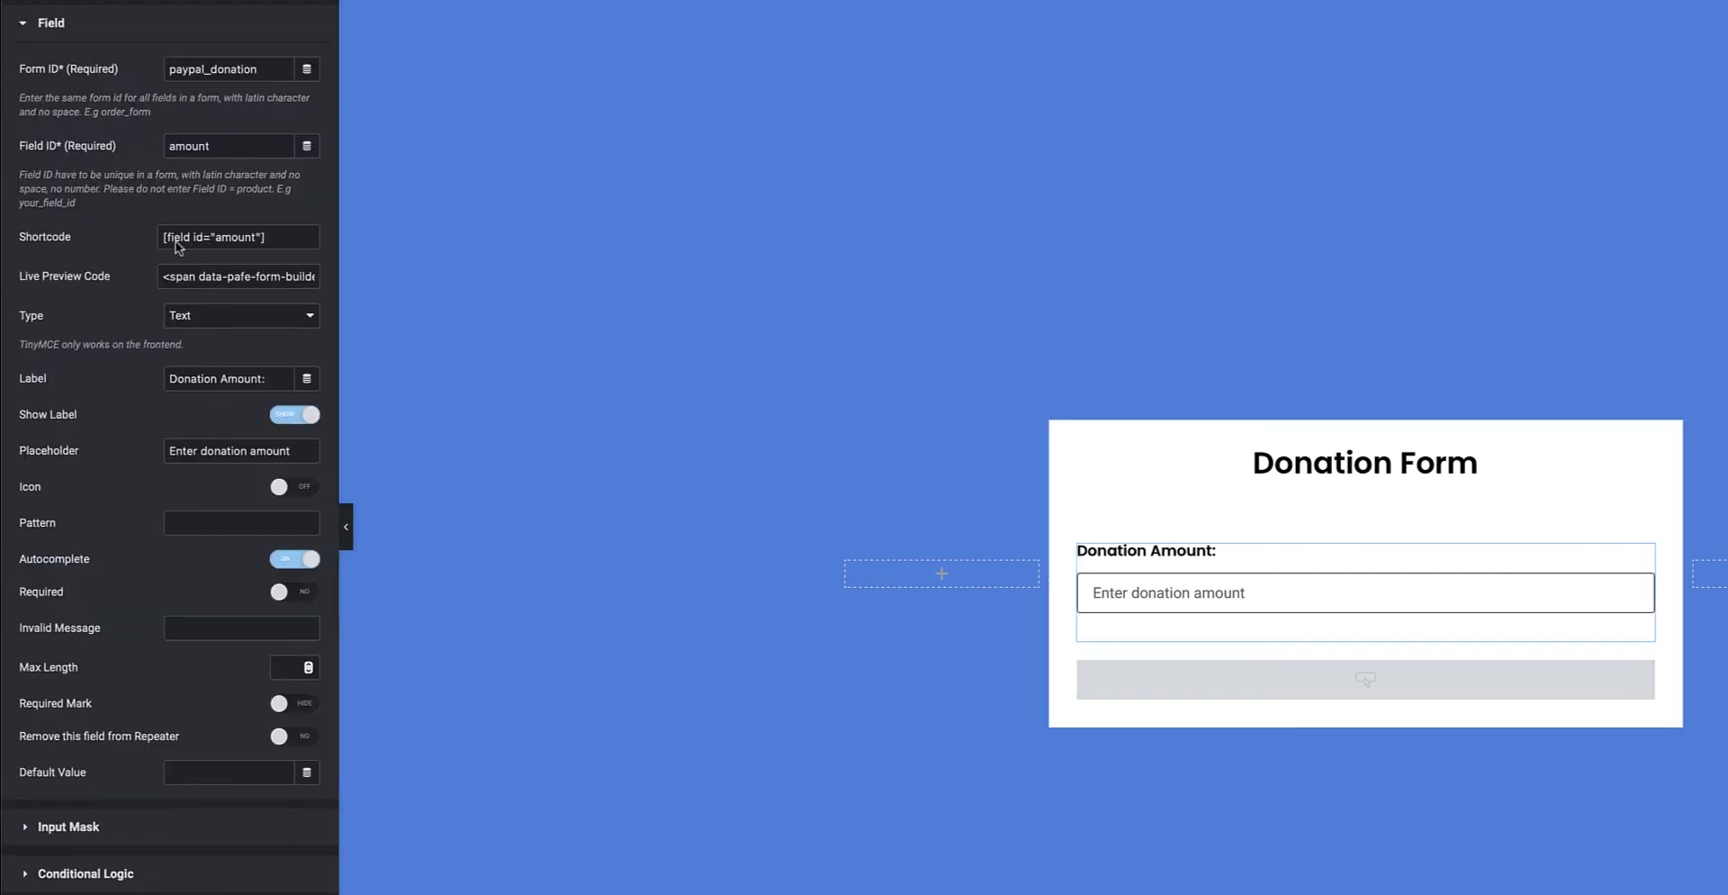
left_click(205, 321)
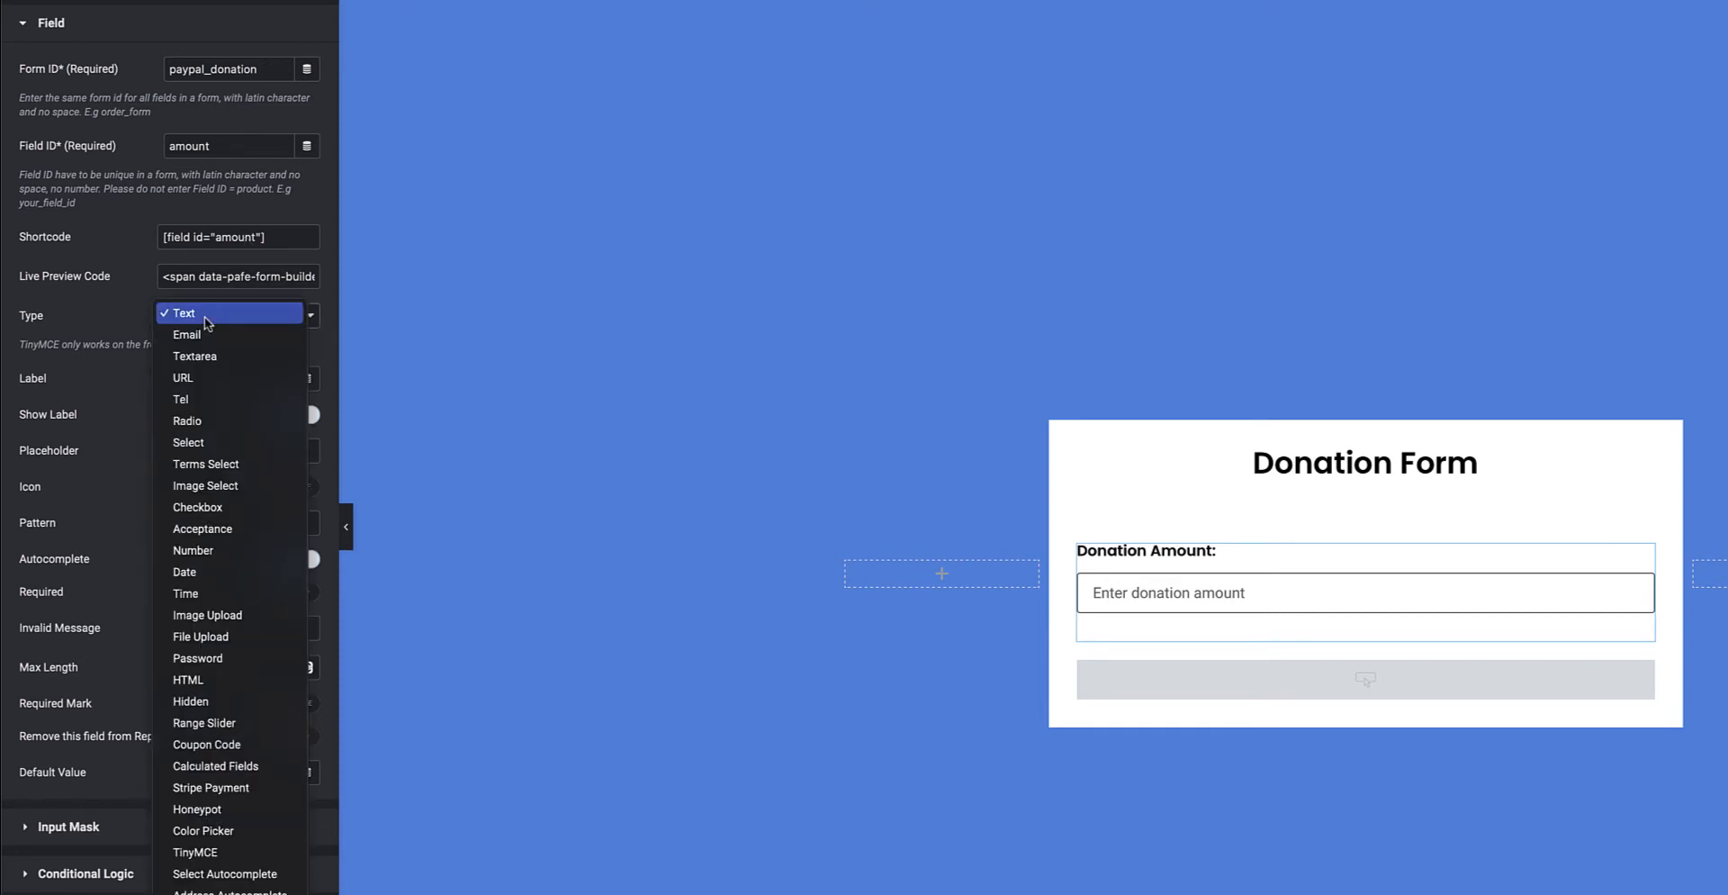
left_click(189, 420)
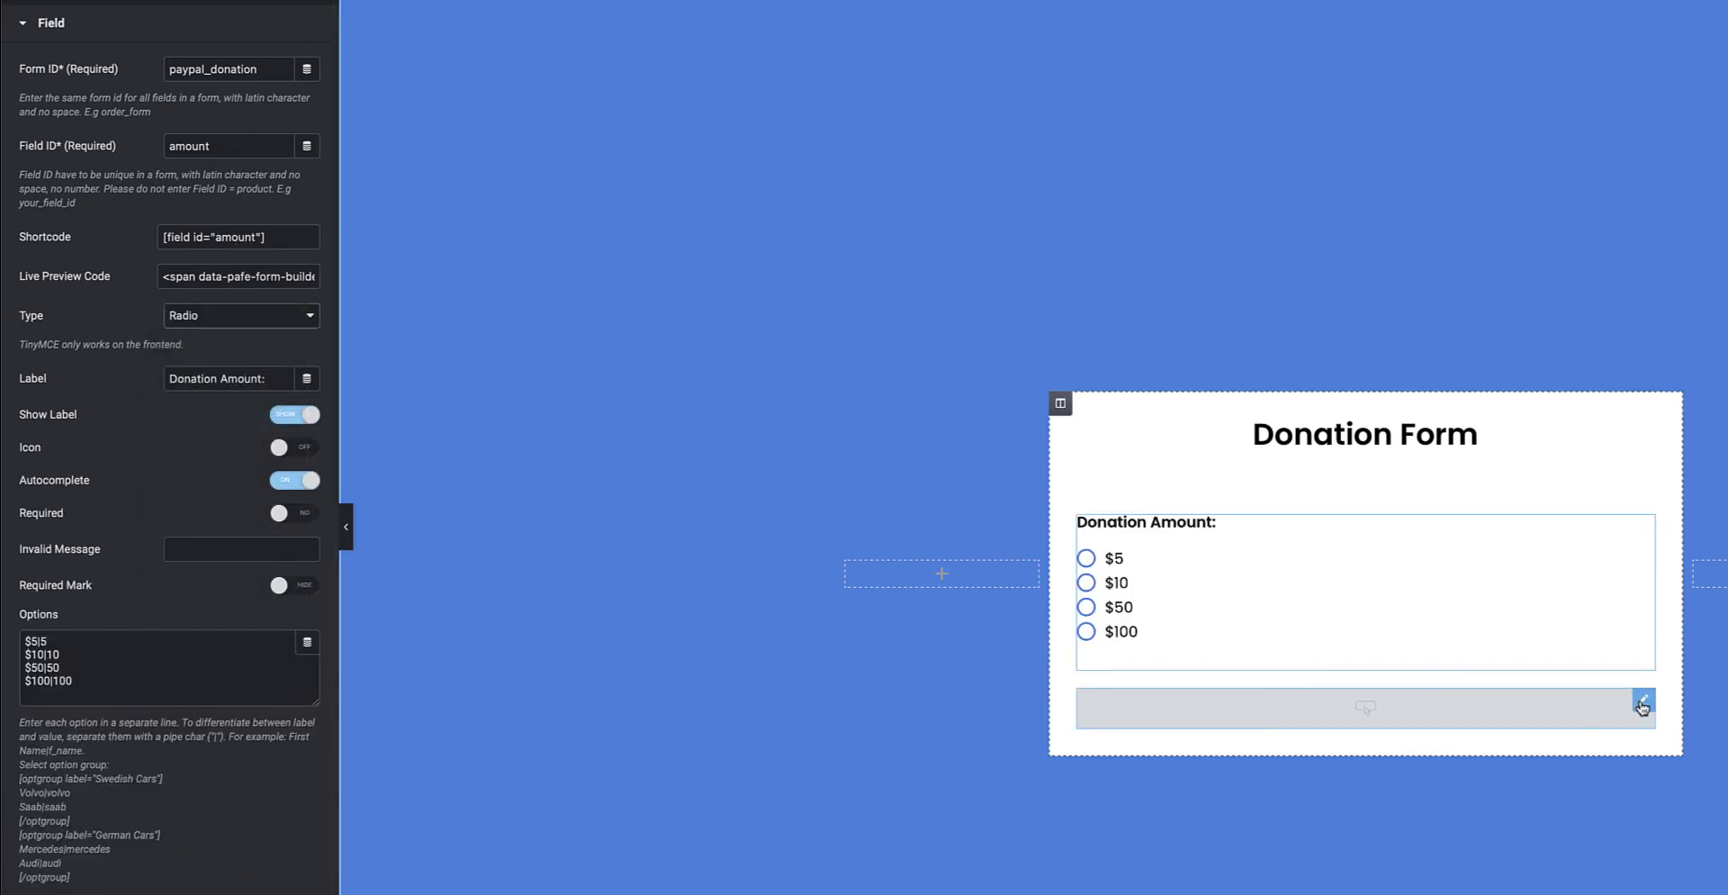
left_click(1644, 705)
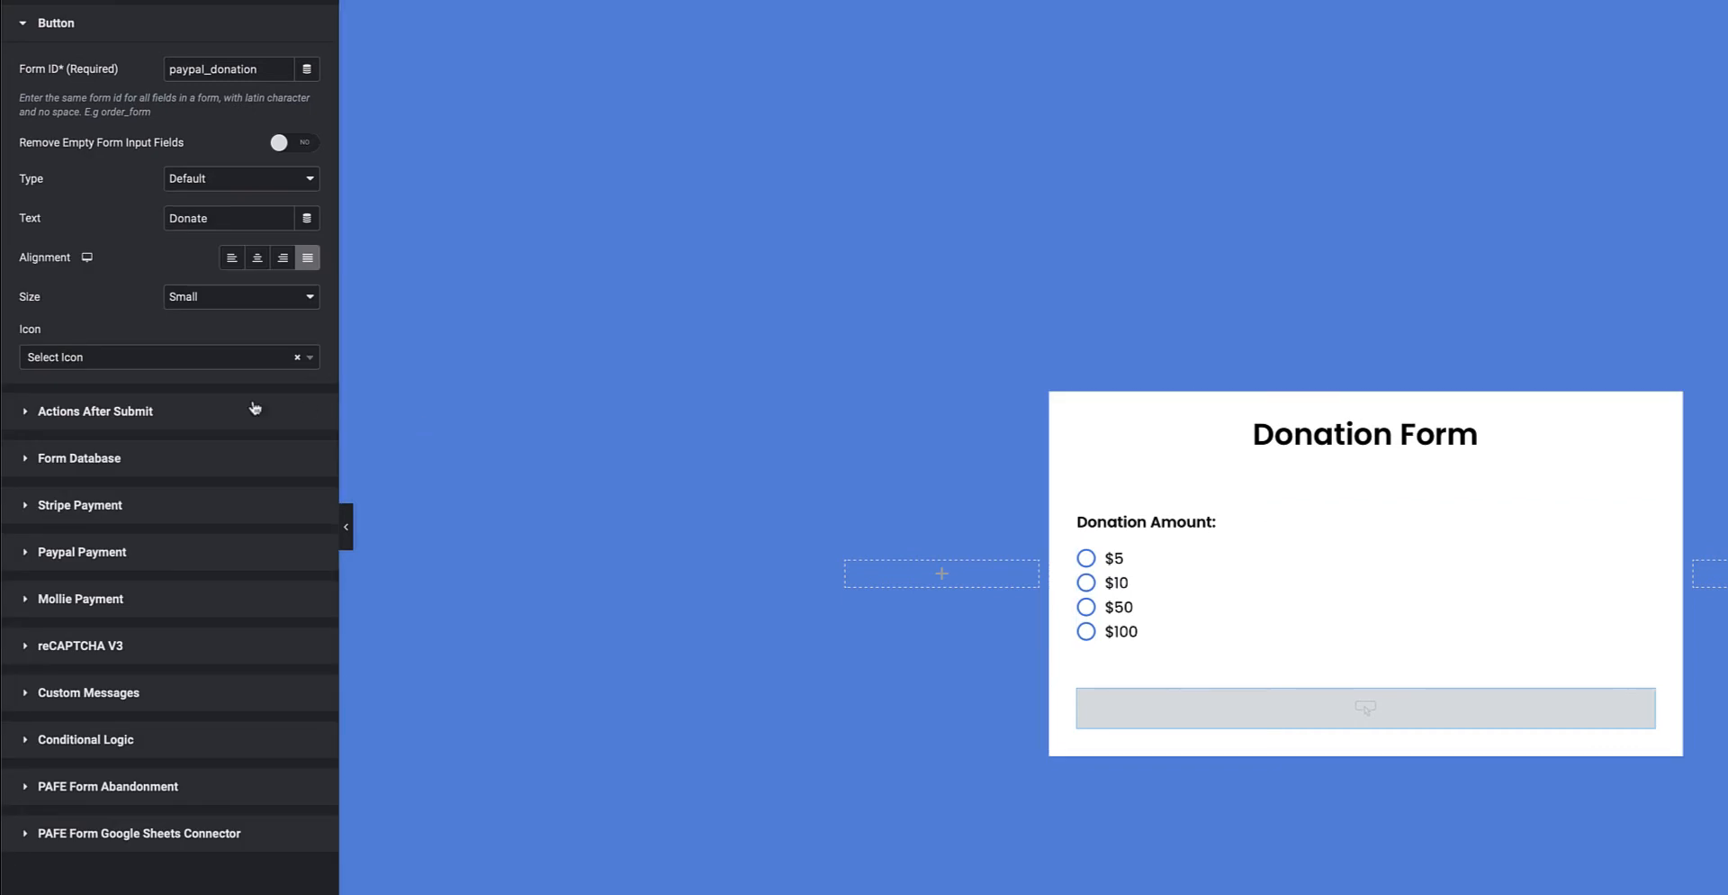
Try a fixed Paypal Amount of 1000, then restore it to [field id="amount"].
left_click(126, 560)
double_click(286, 329)
left_click_drag(287, 329, 143, 326)
key("ctrl+c")
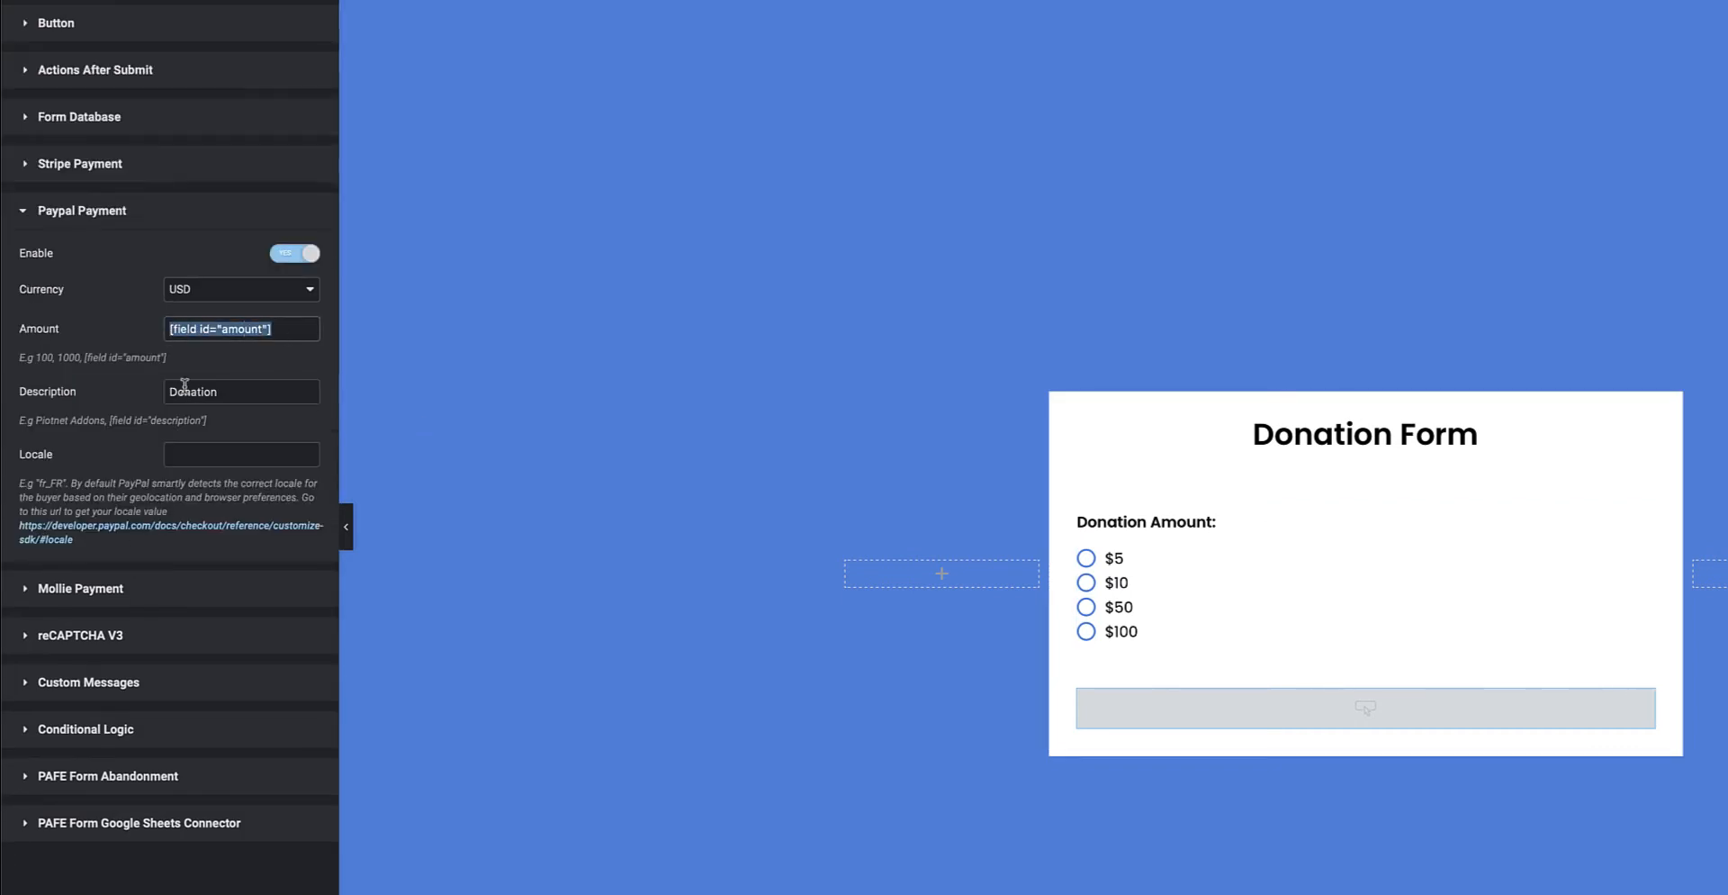
key("BackSpace")
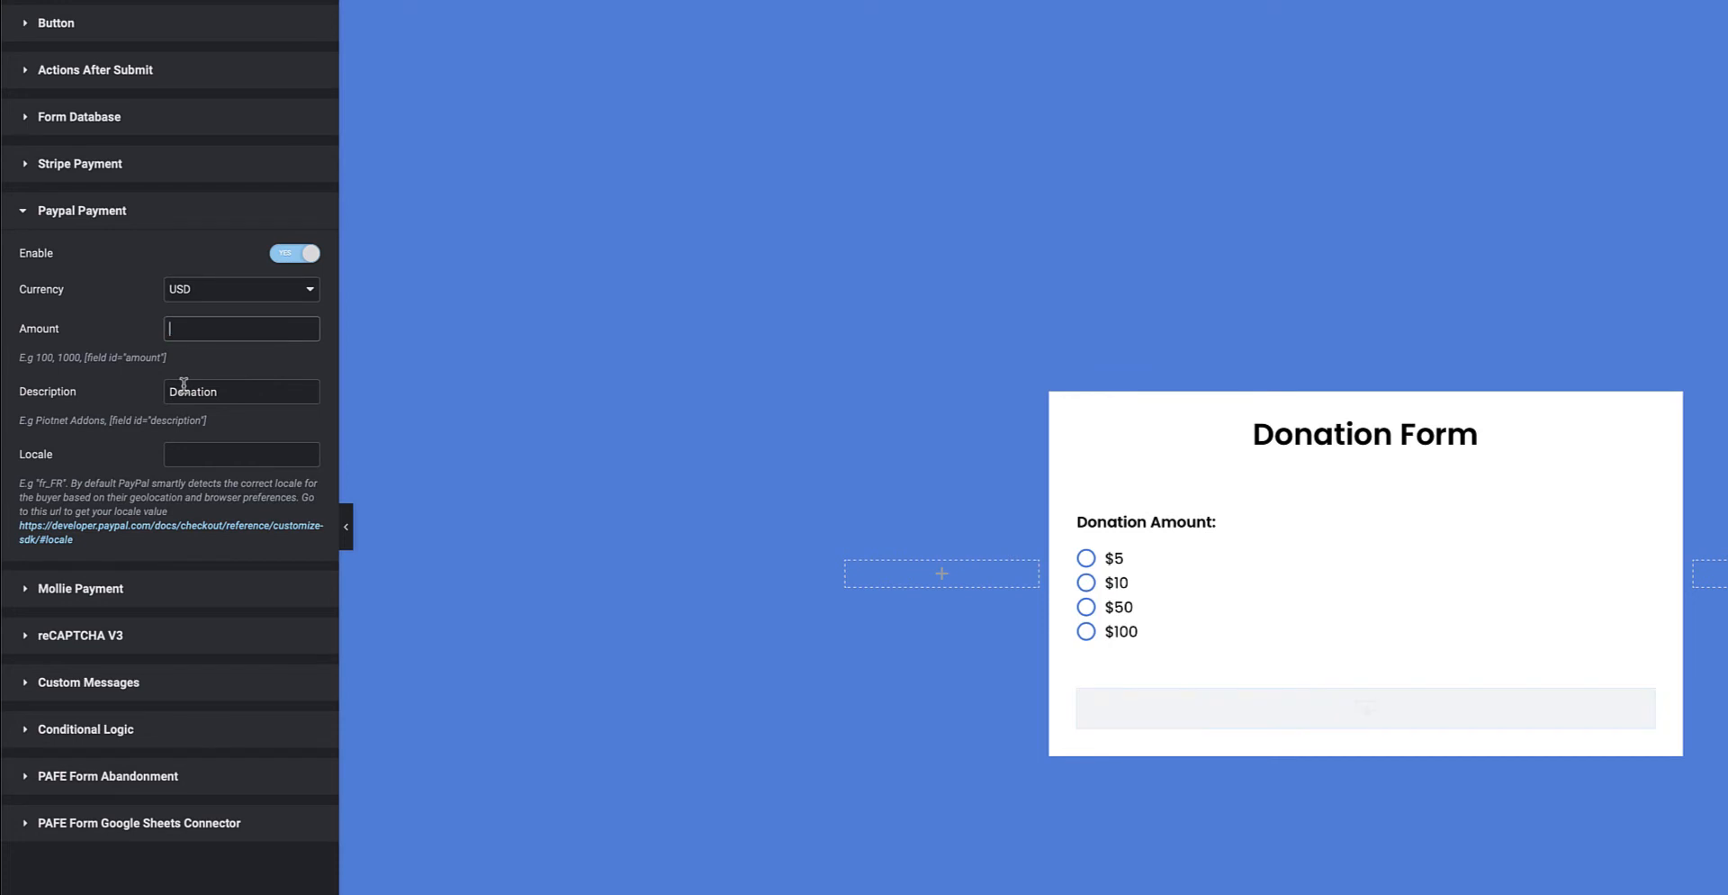
type("1000")
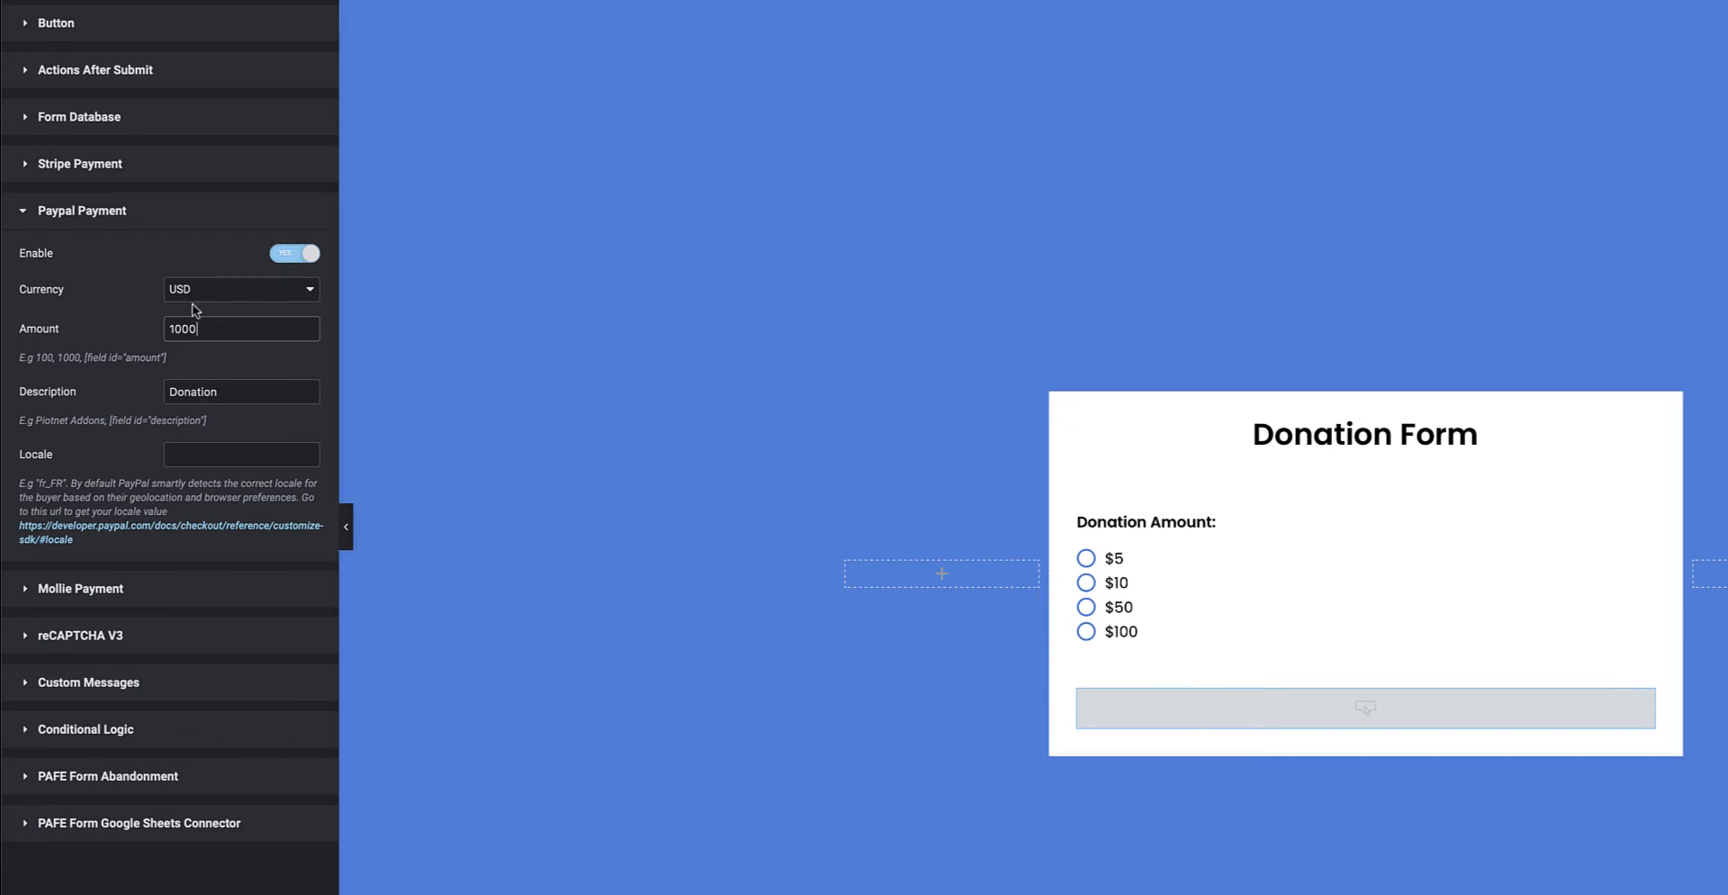
left_click_drag(206, 329, 158, 335)
key("ctrl+v")
Review the Paypal Description, keeping it as Donation.
left_click_drag(207, 421, 111, 424)
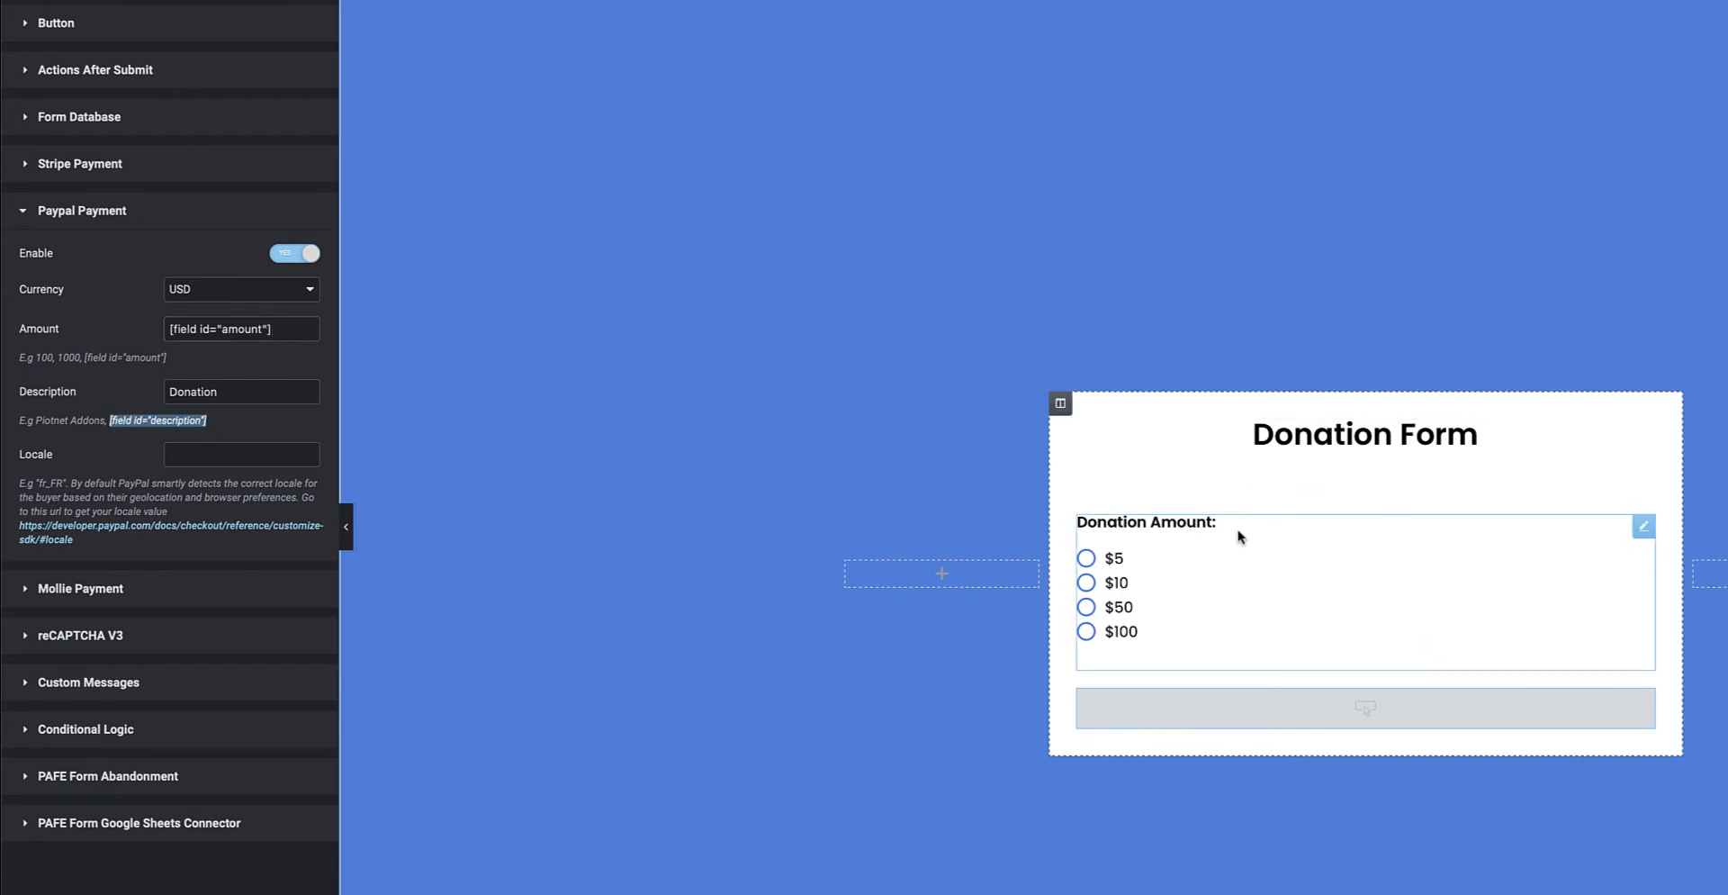
left_click_drag(229, 392, 147, 392)
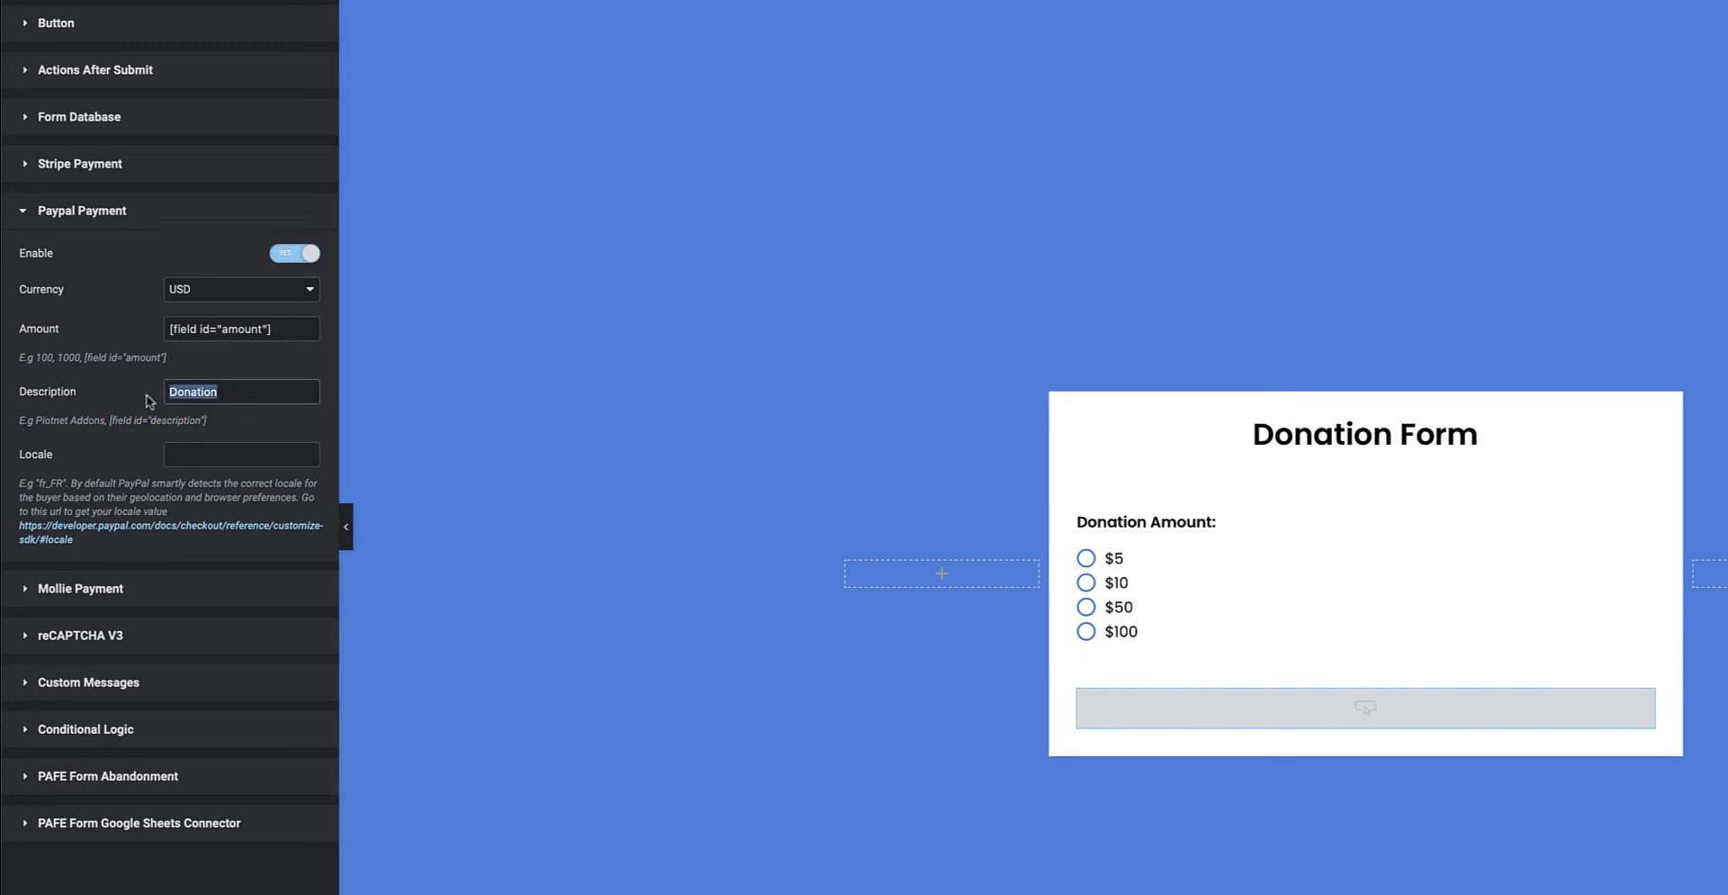
left_click(226, 393)
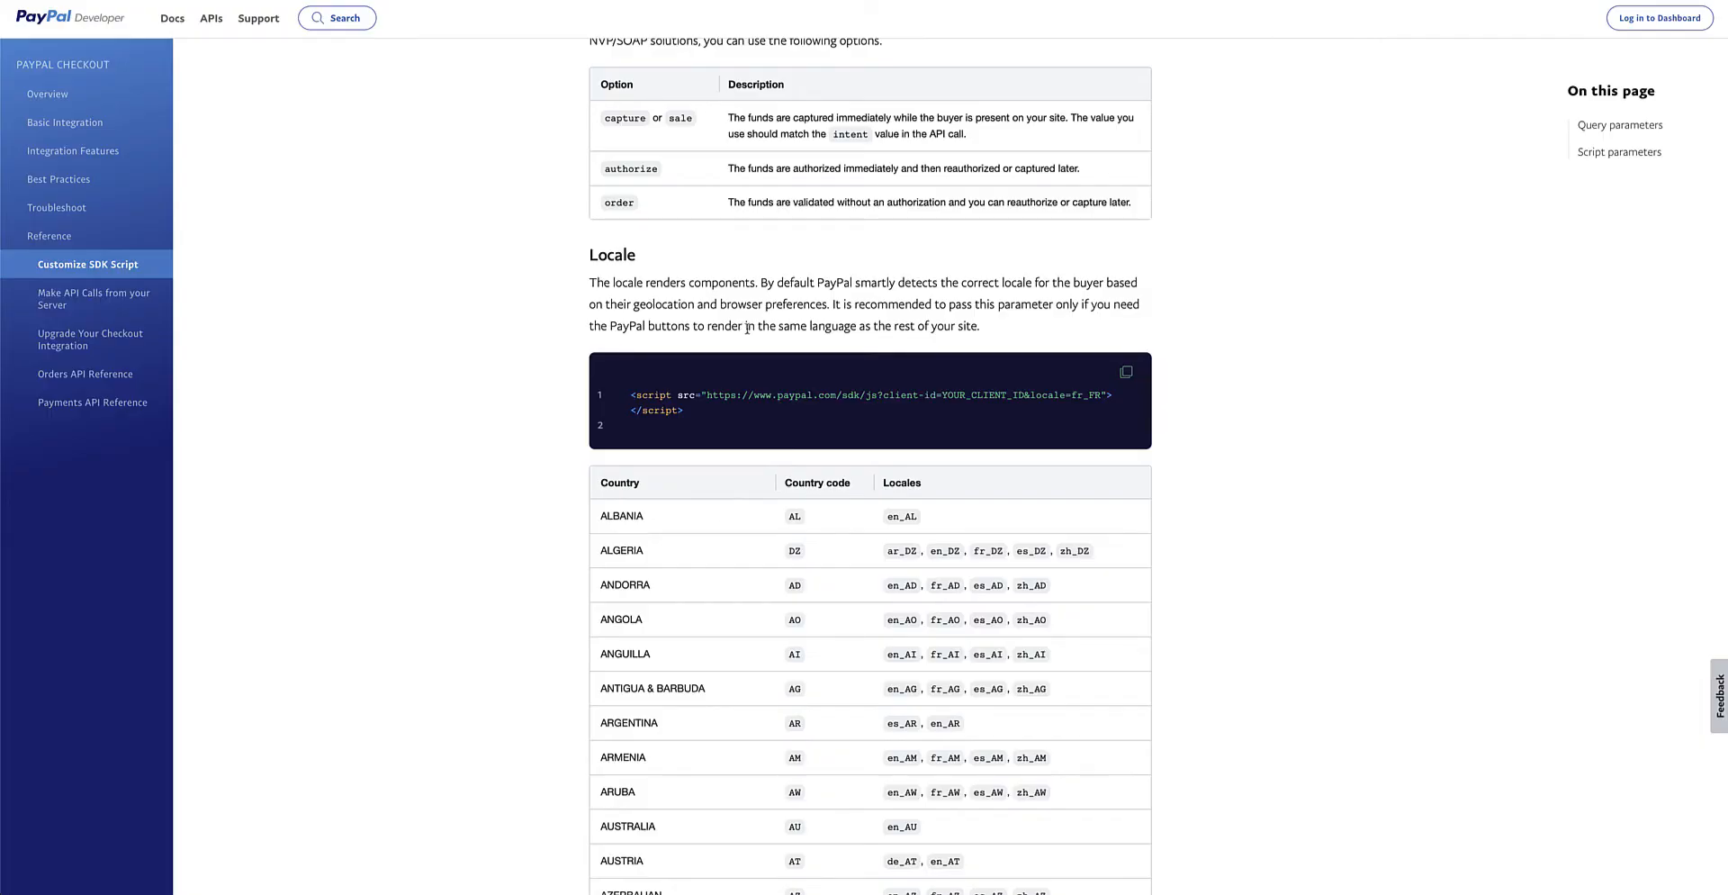
Scroll through PayPal's table of locale codes supported for each country.
scroll(819, 459, "down", 6)
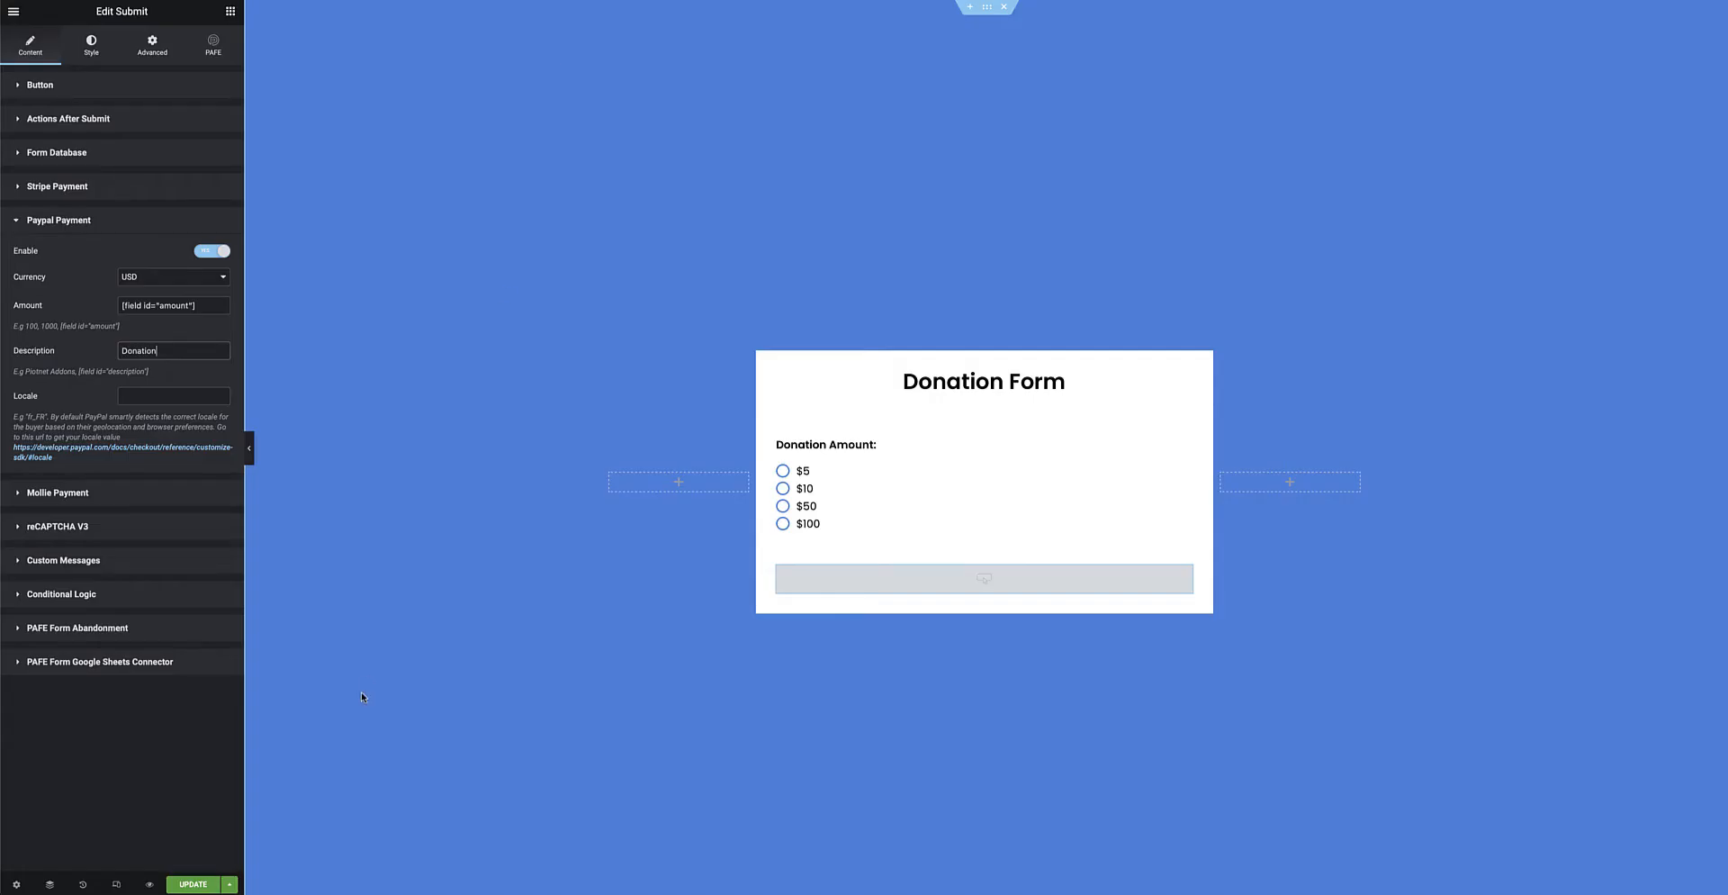
Save the donation form page changes with Ctrl+S.
key("ctrl+s")
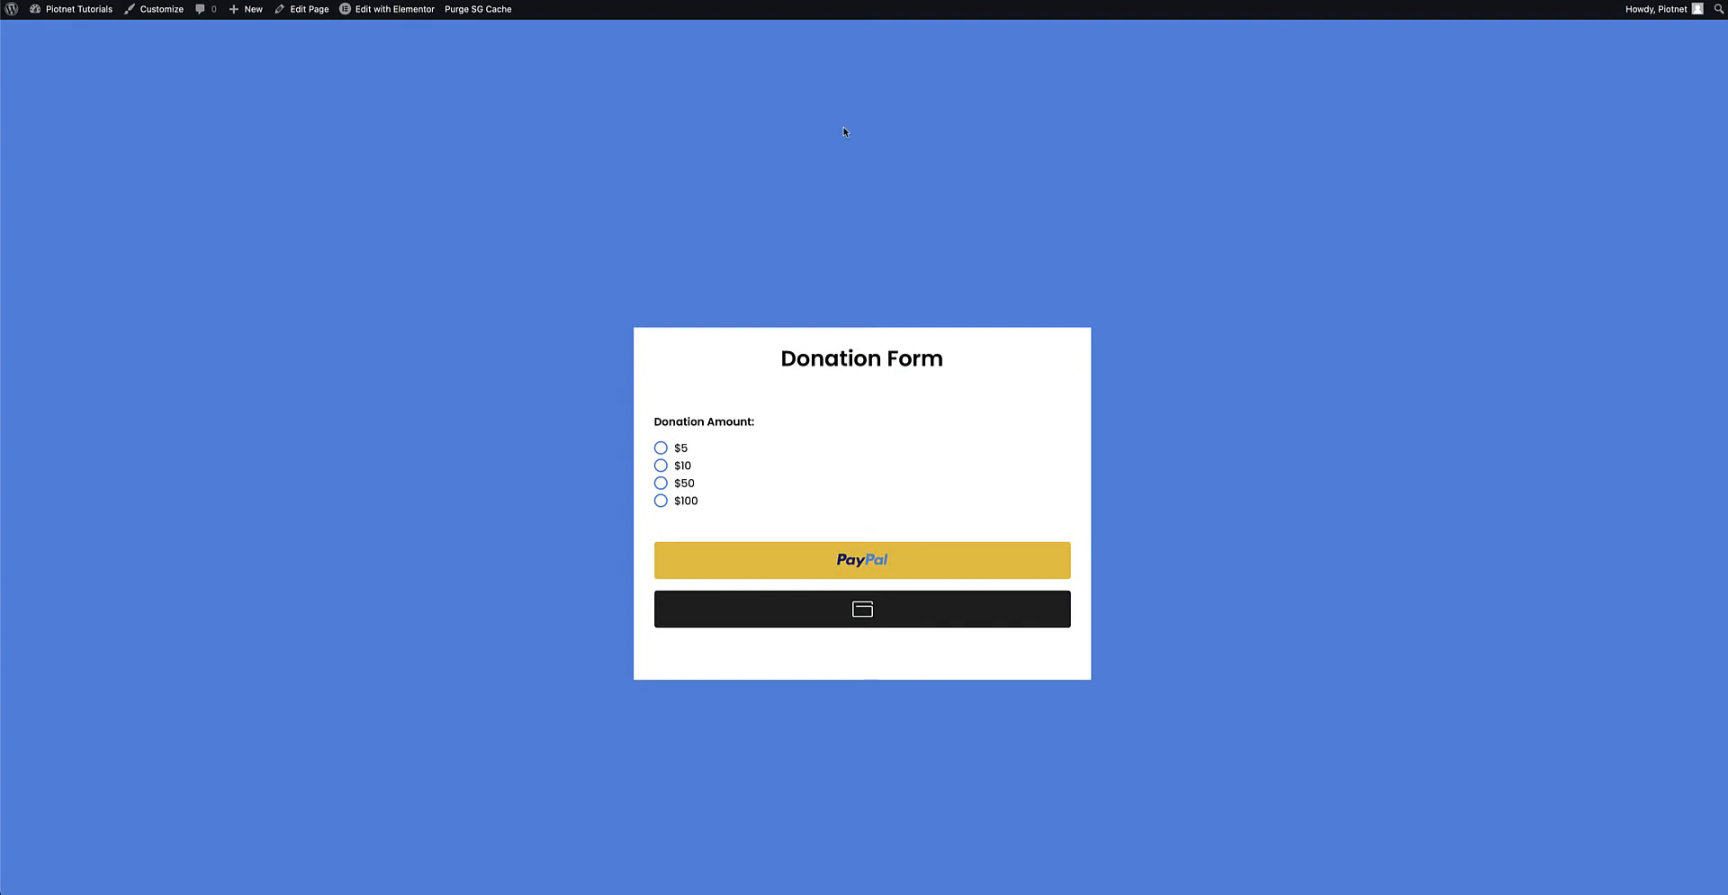
Choose the $10 donation, start PayPal checkout to check the amount, then close it.
left_click(688, 468)
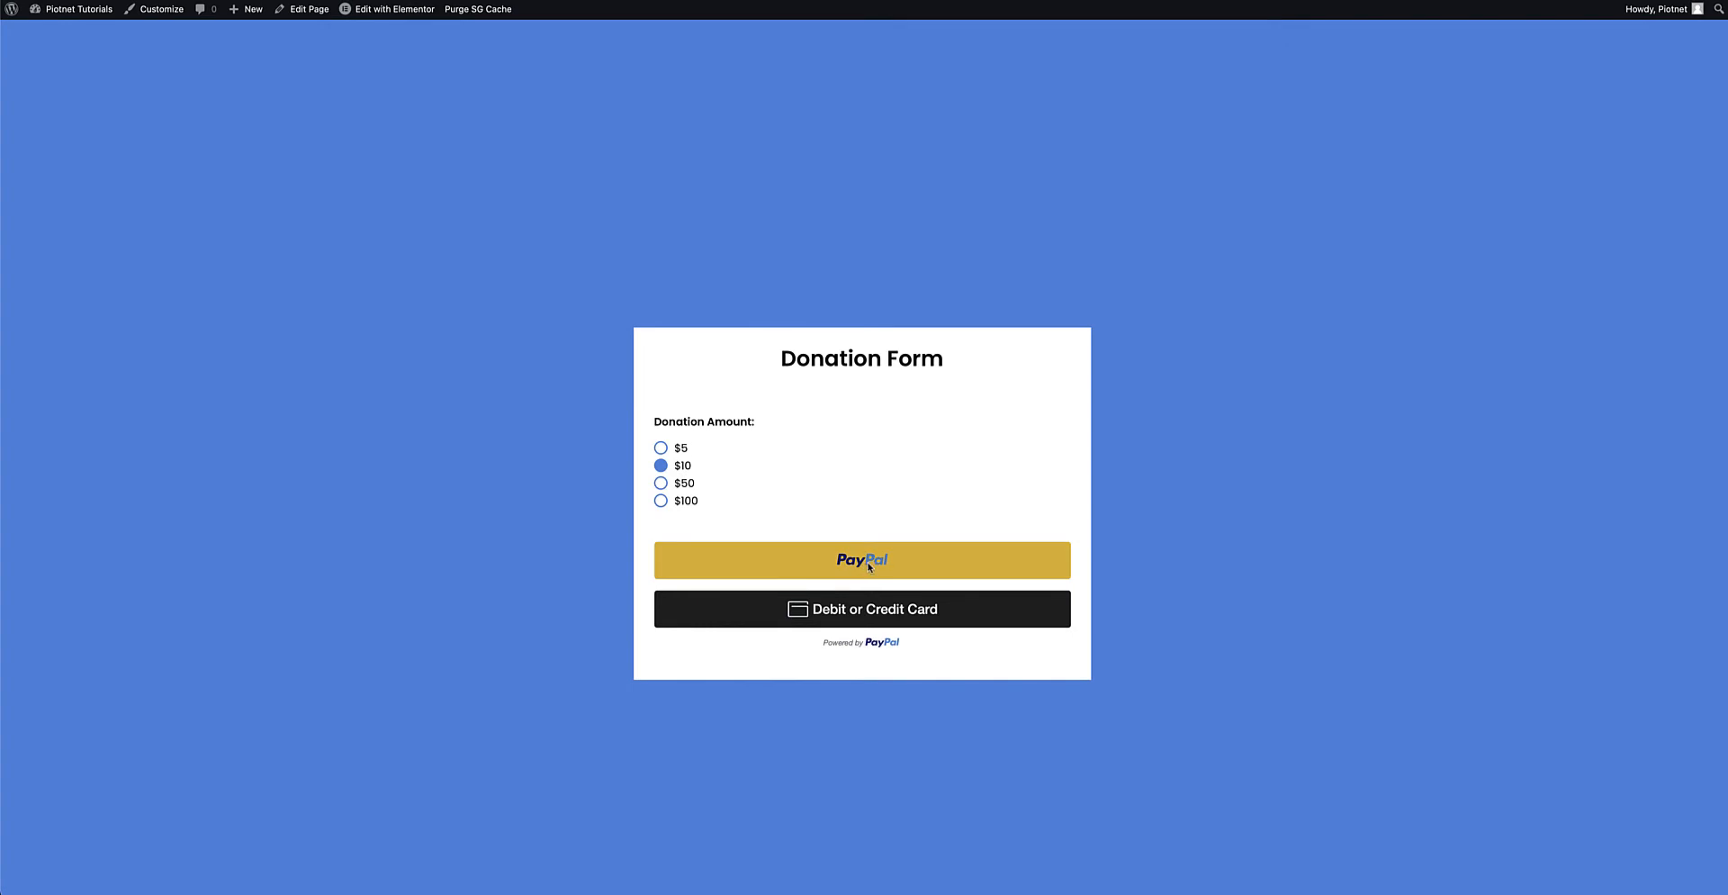
left_click_drag(1726, 266, 1404, 273)
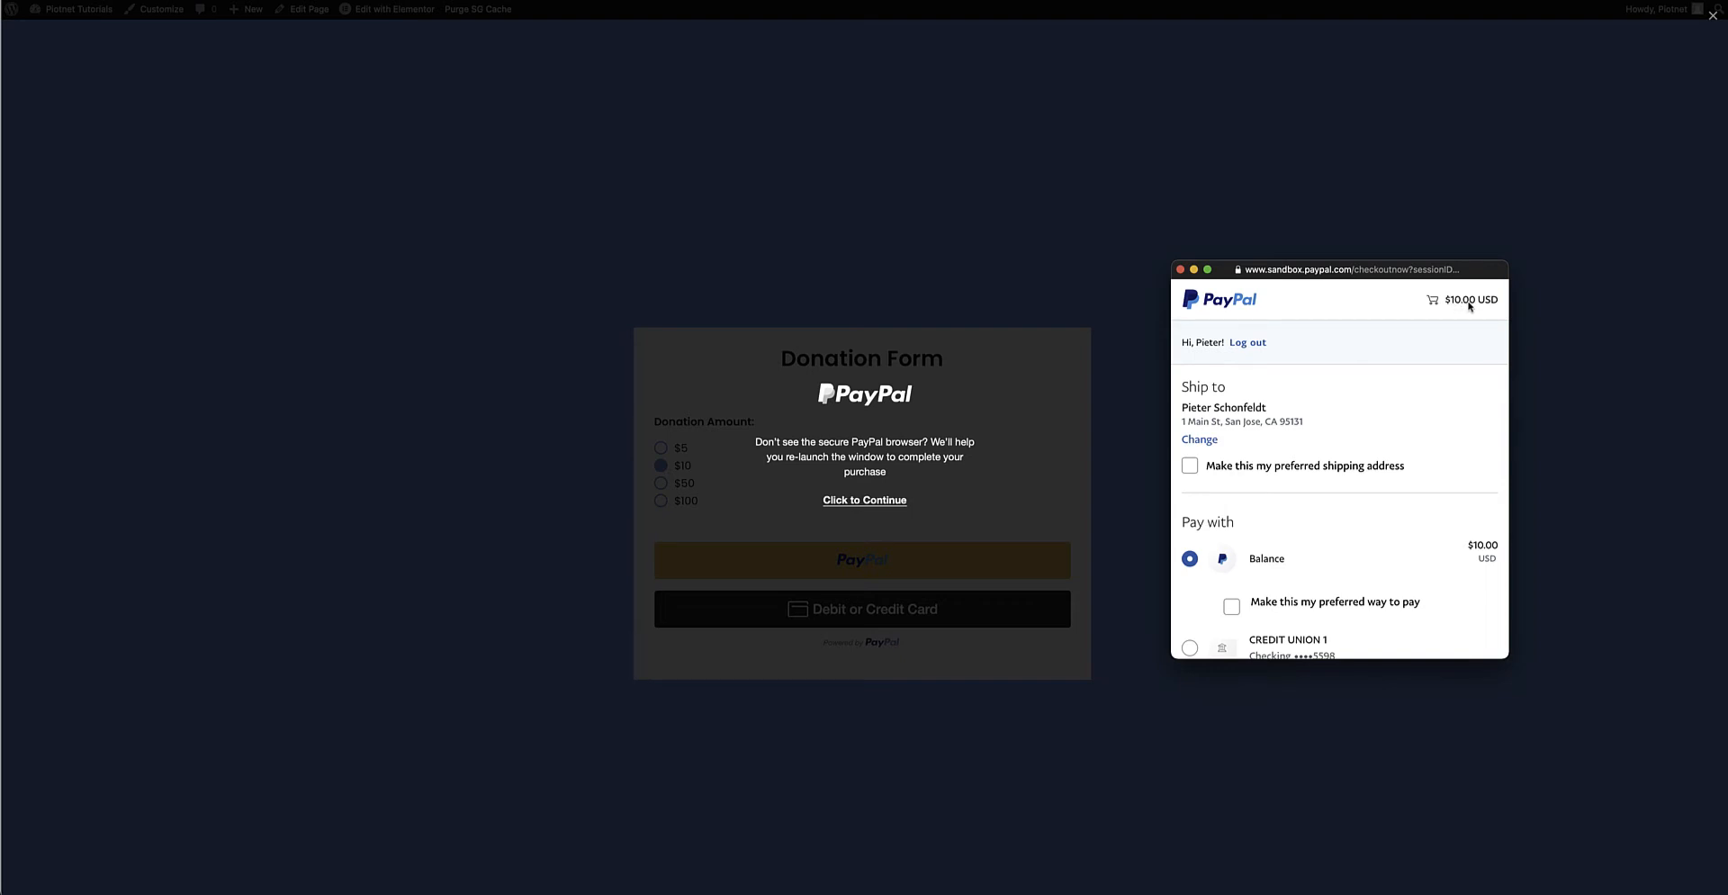
left_click(1180, 269)
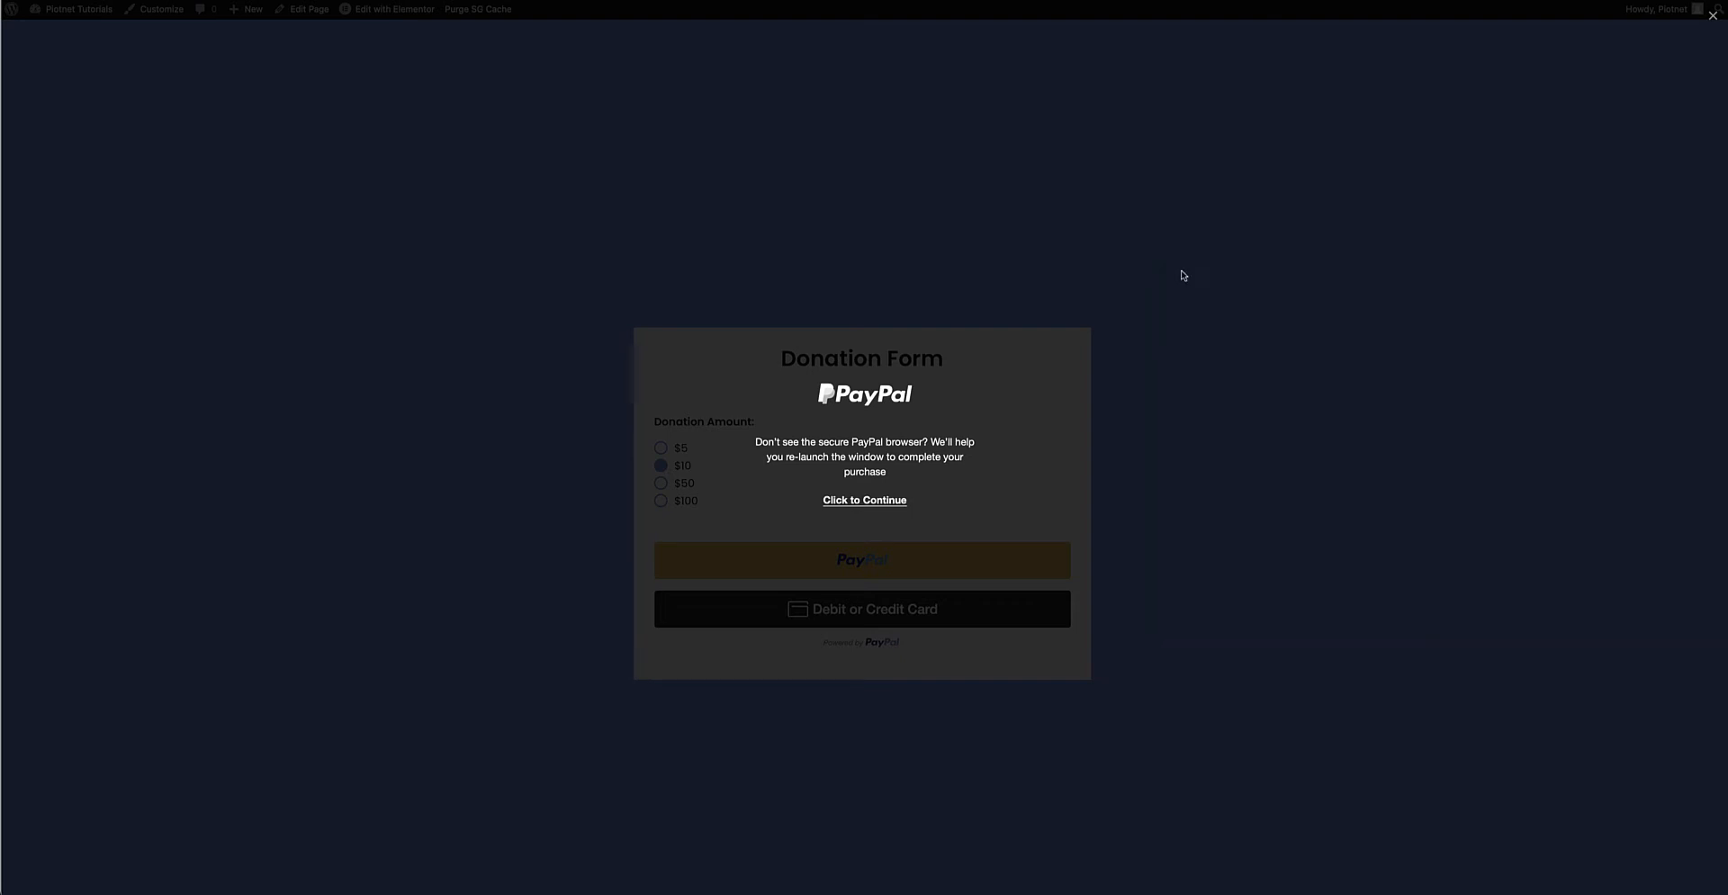
Choose the $100 donation and confirm the $100 PayPal sandbox payment.
left_click(687, 502)
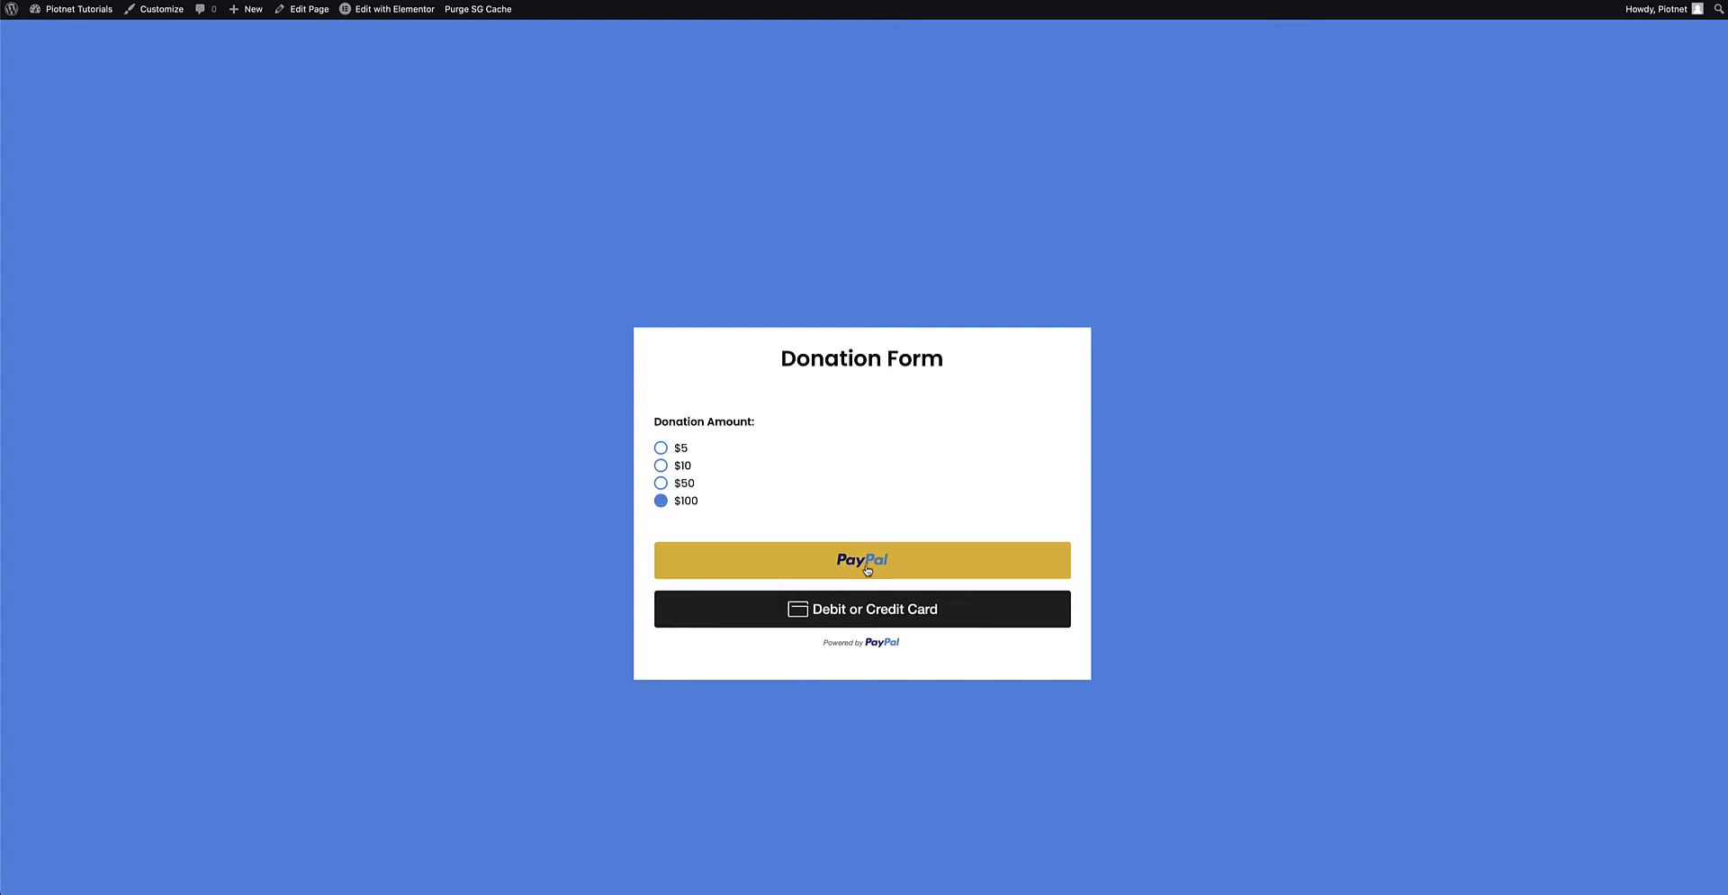
left_click(863, 560)
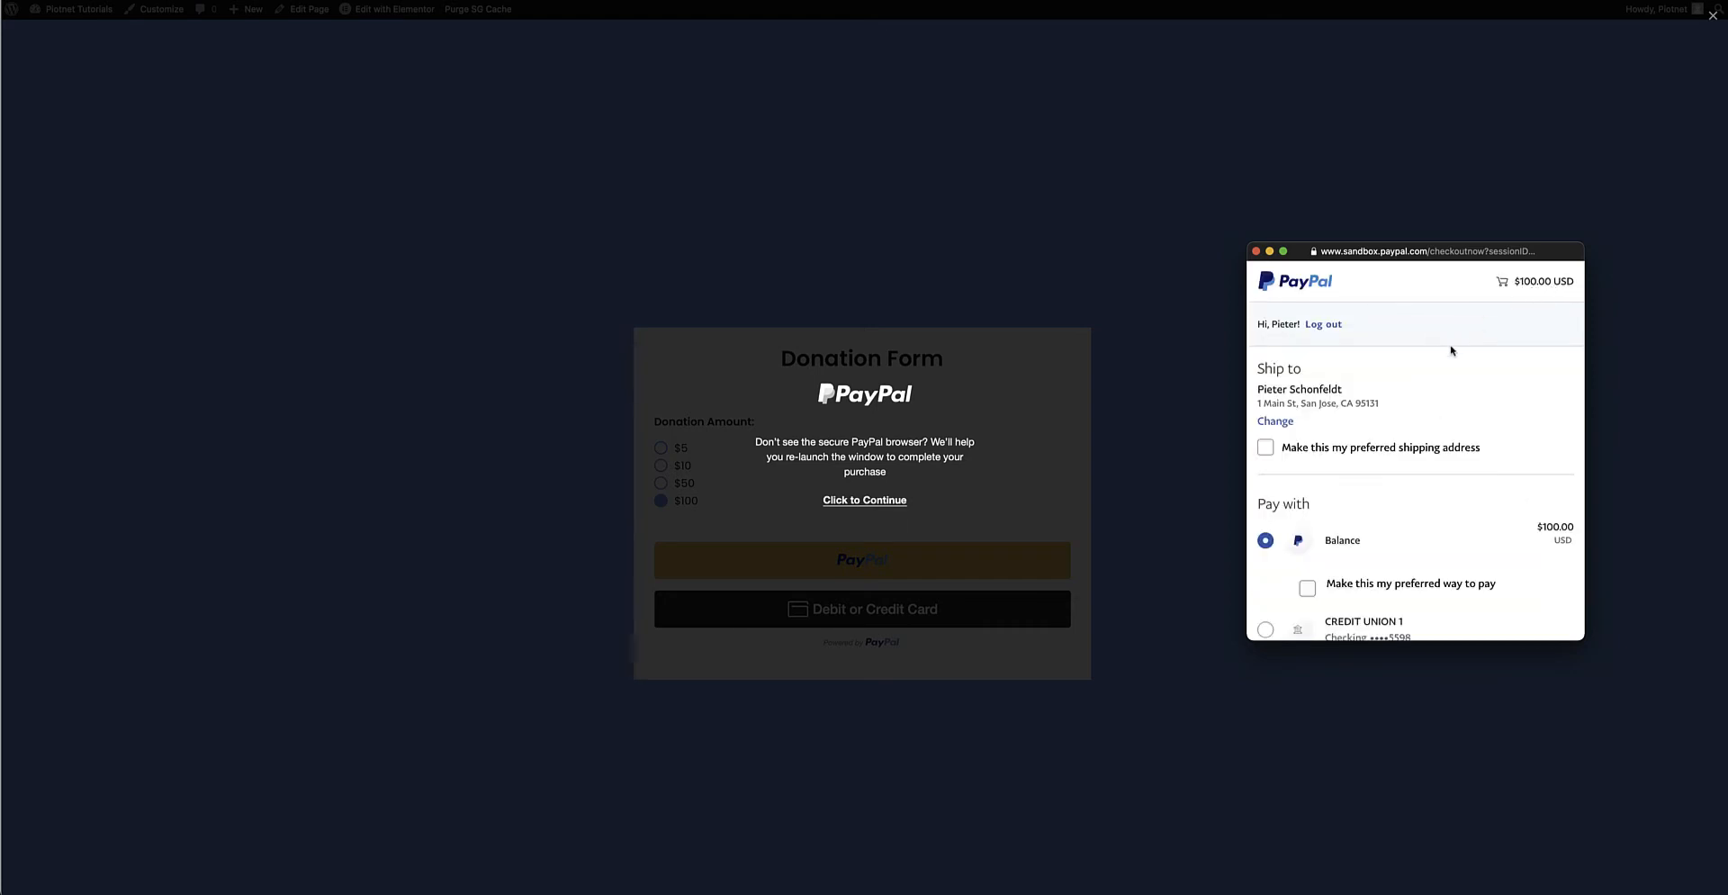
scroll(1452, 351, "down", 3)
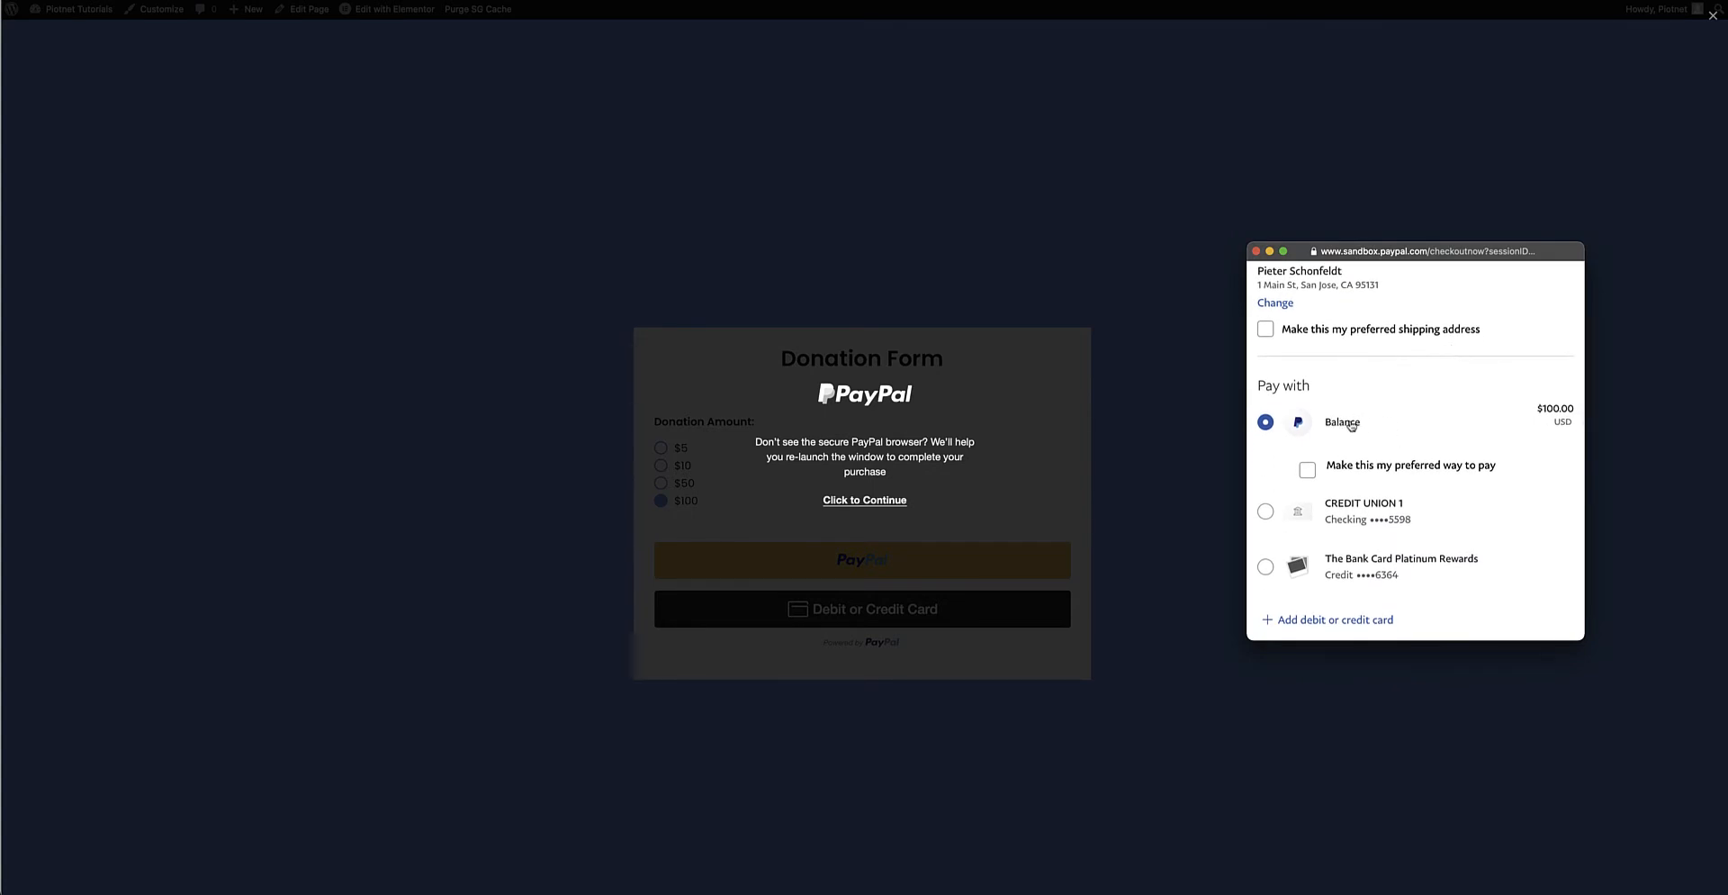
scroll(1417, 435, "down", 3)
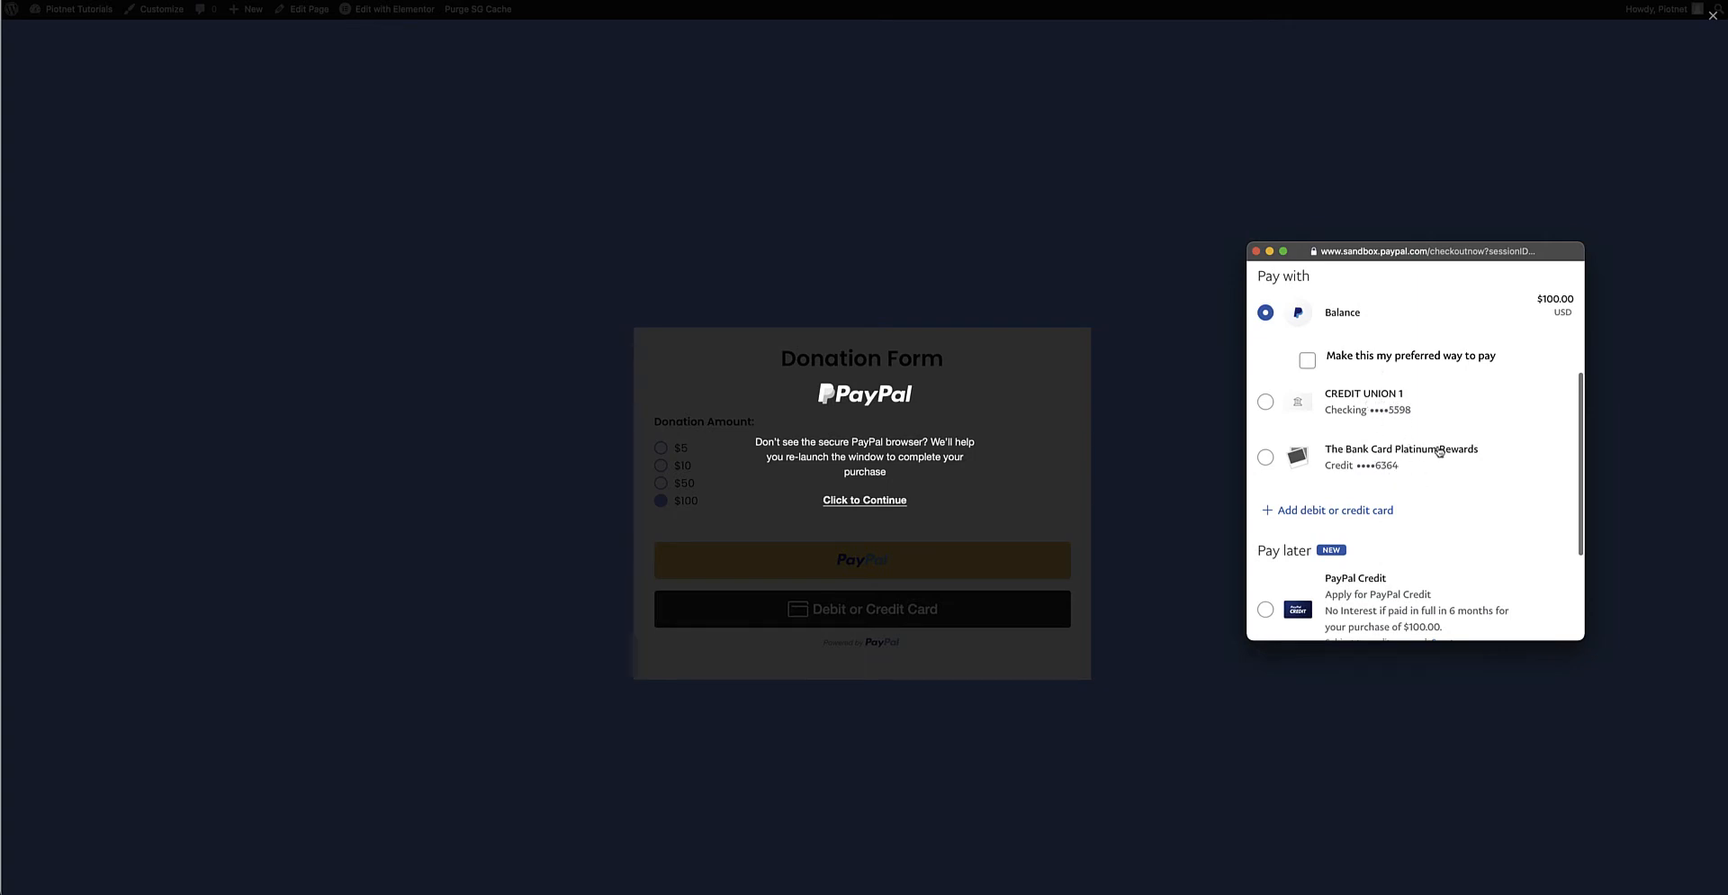
scroll(1438, 452, "down", 4)
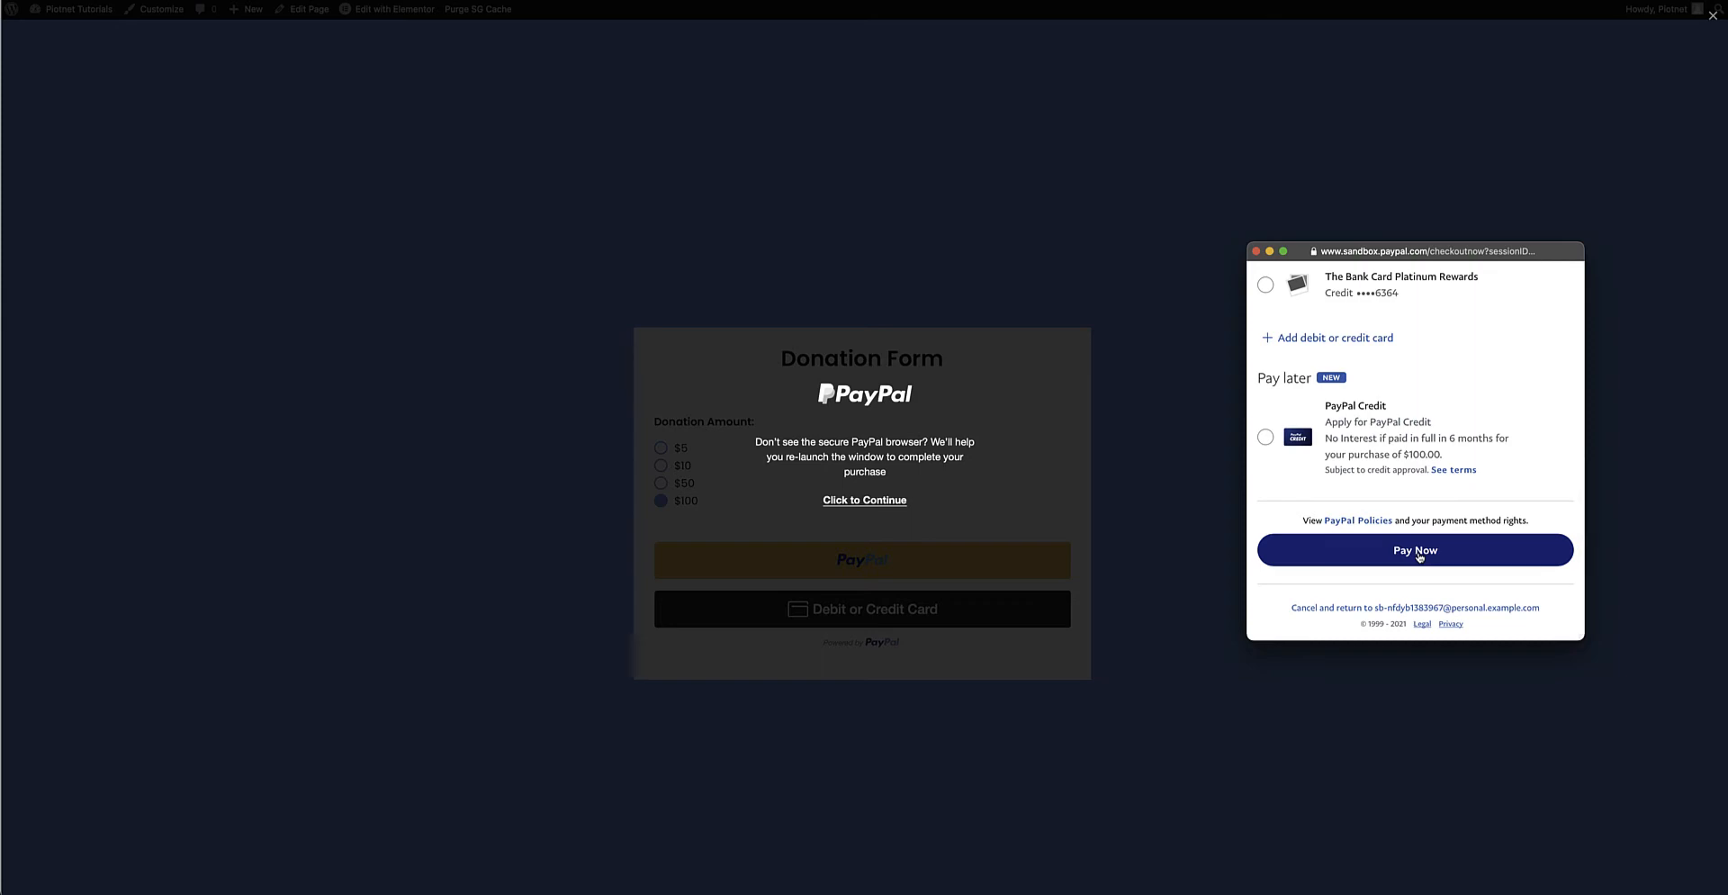
left_click(1418, 551)
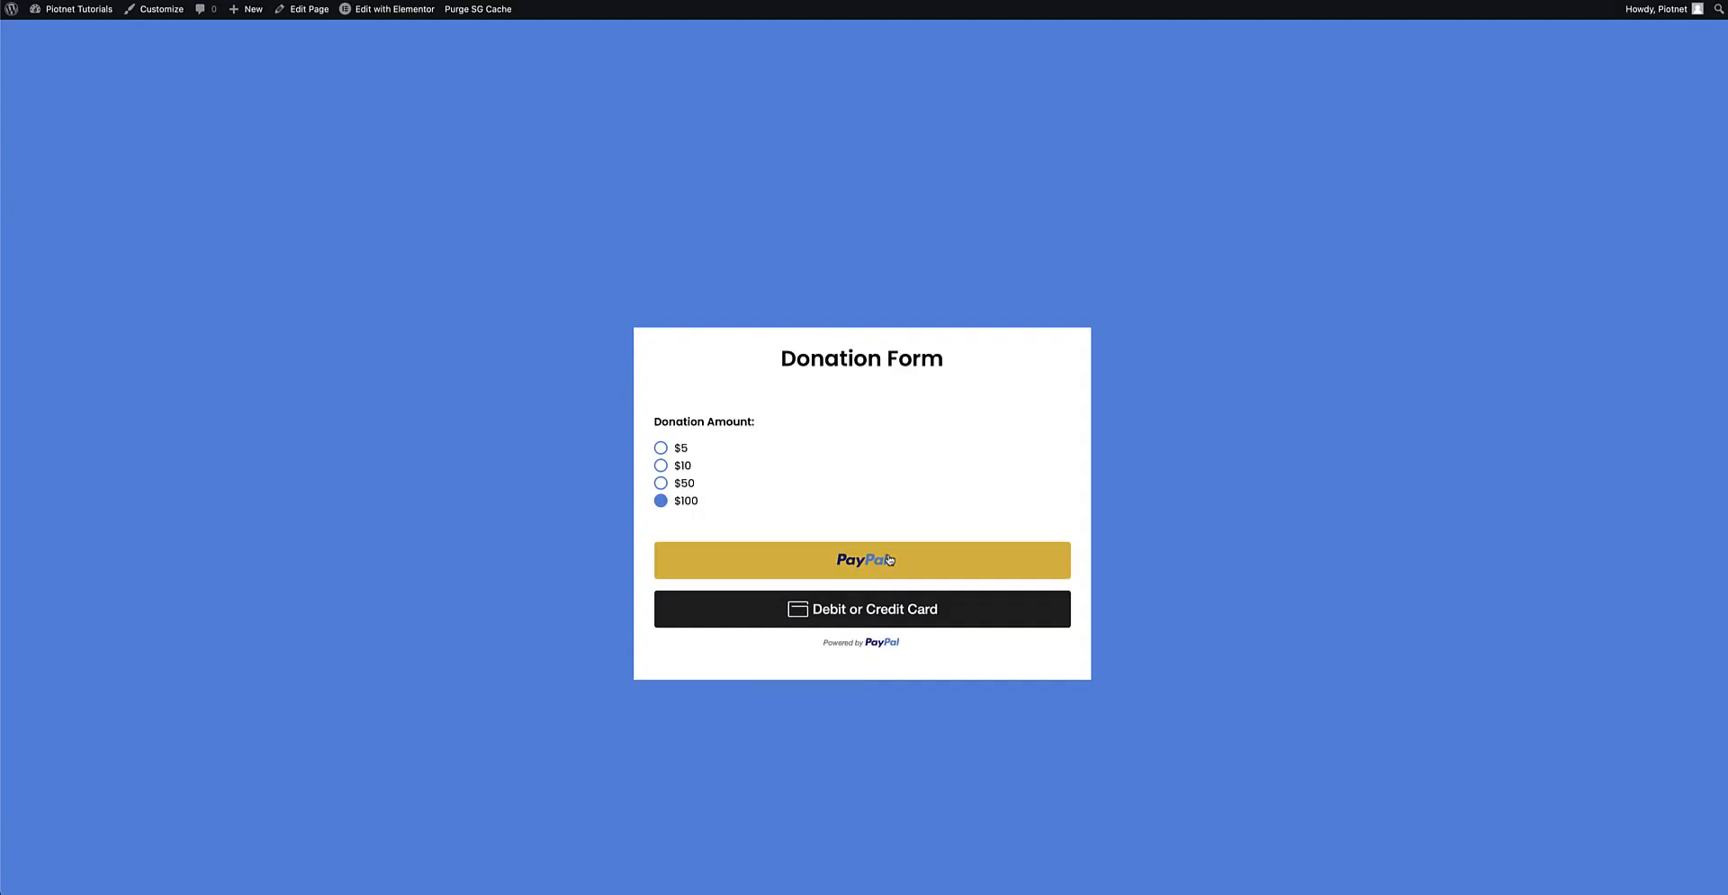
scroll(937, 563, "down", 1)
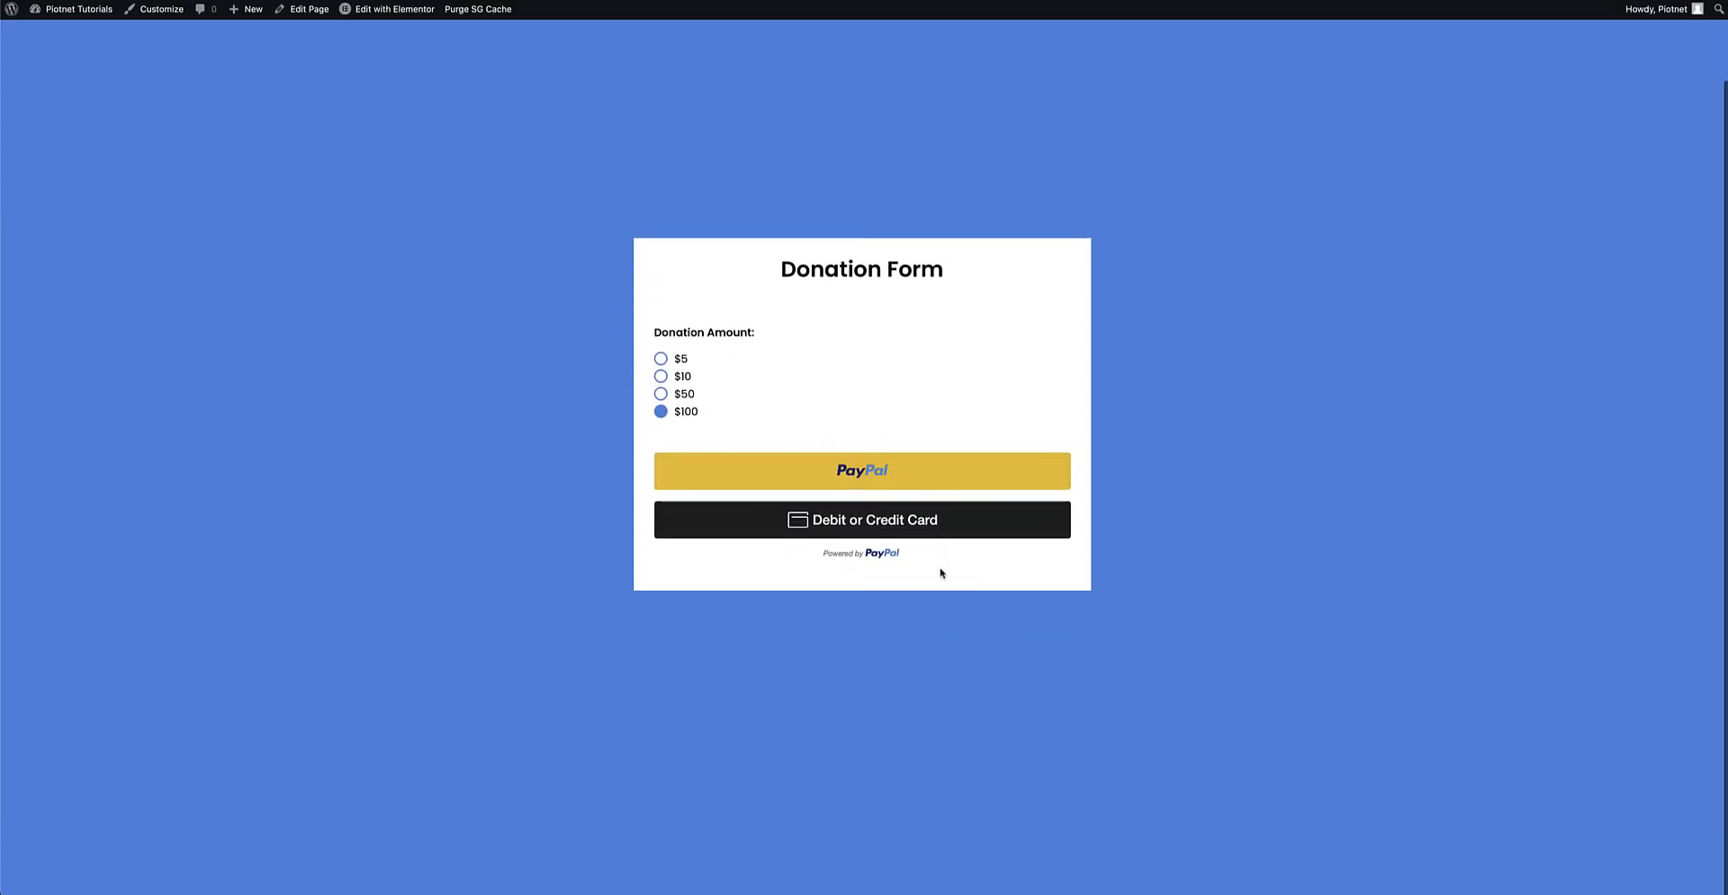
Start paying the $100 donation by card and review the PayPal guest checkout fields.
left_click(864, 519)
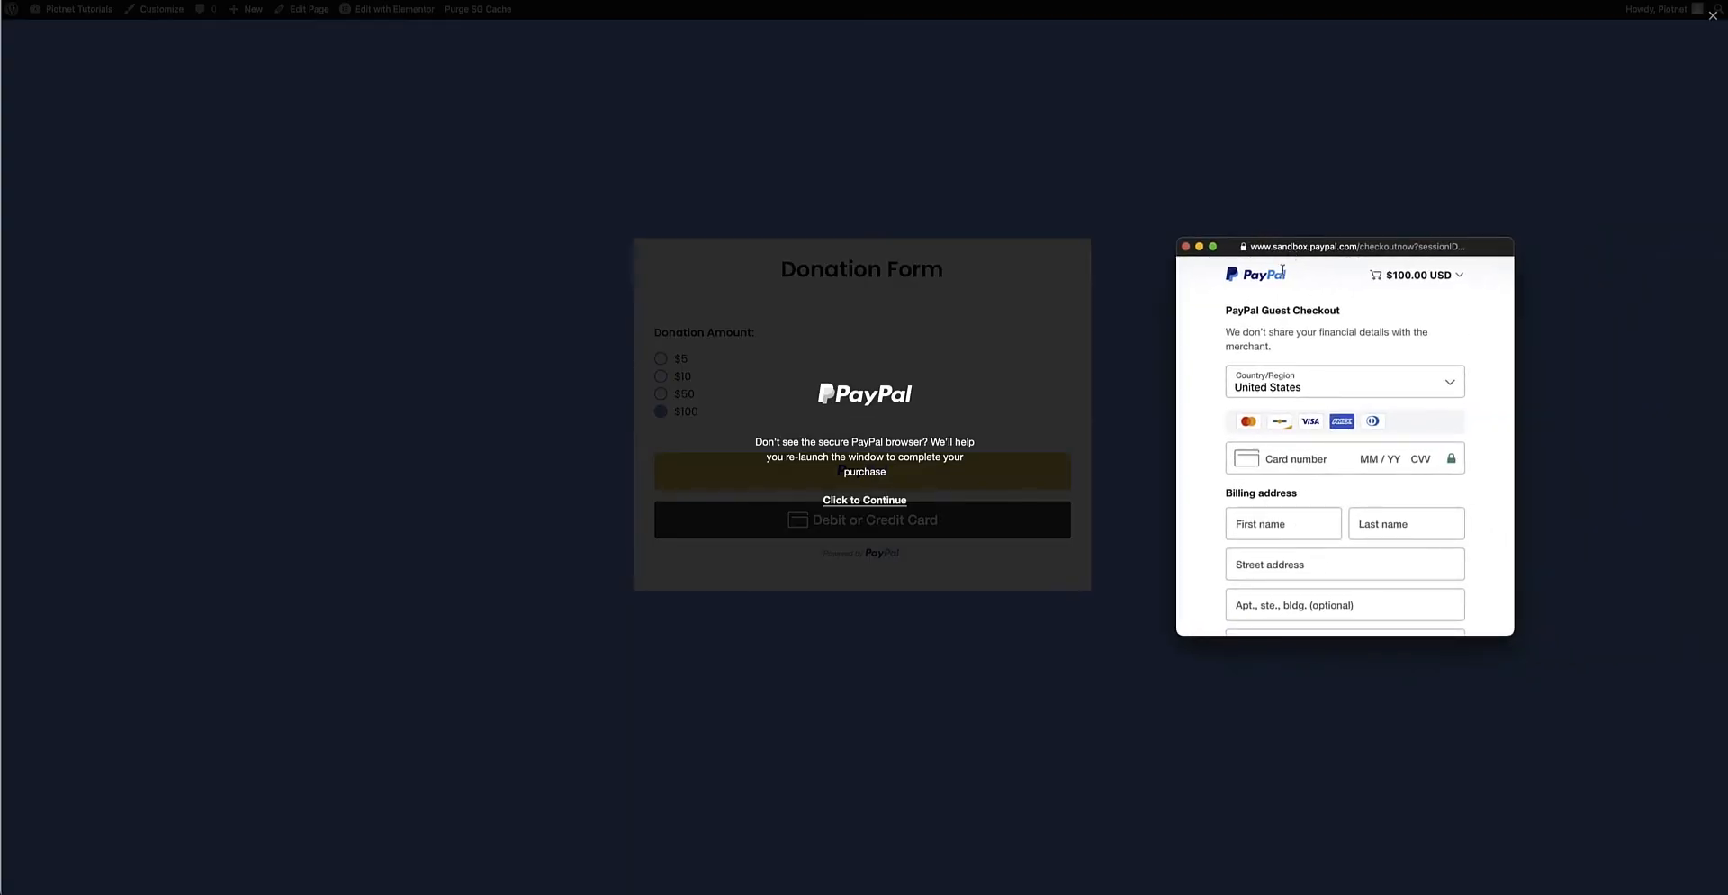
scroll(1319, 311, "down", 1)
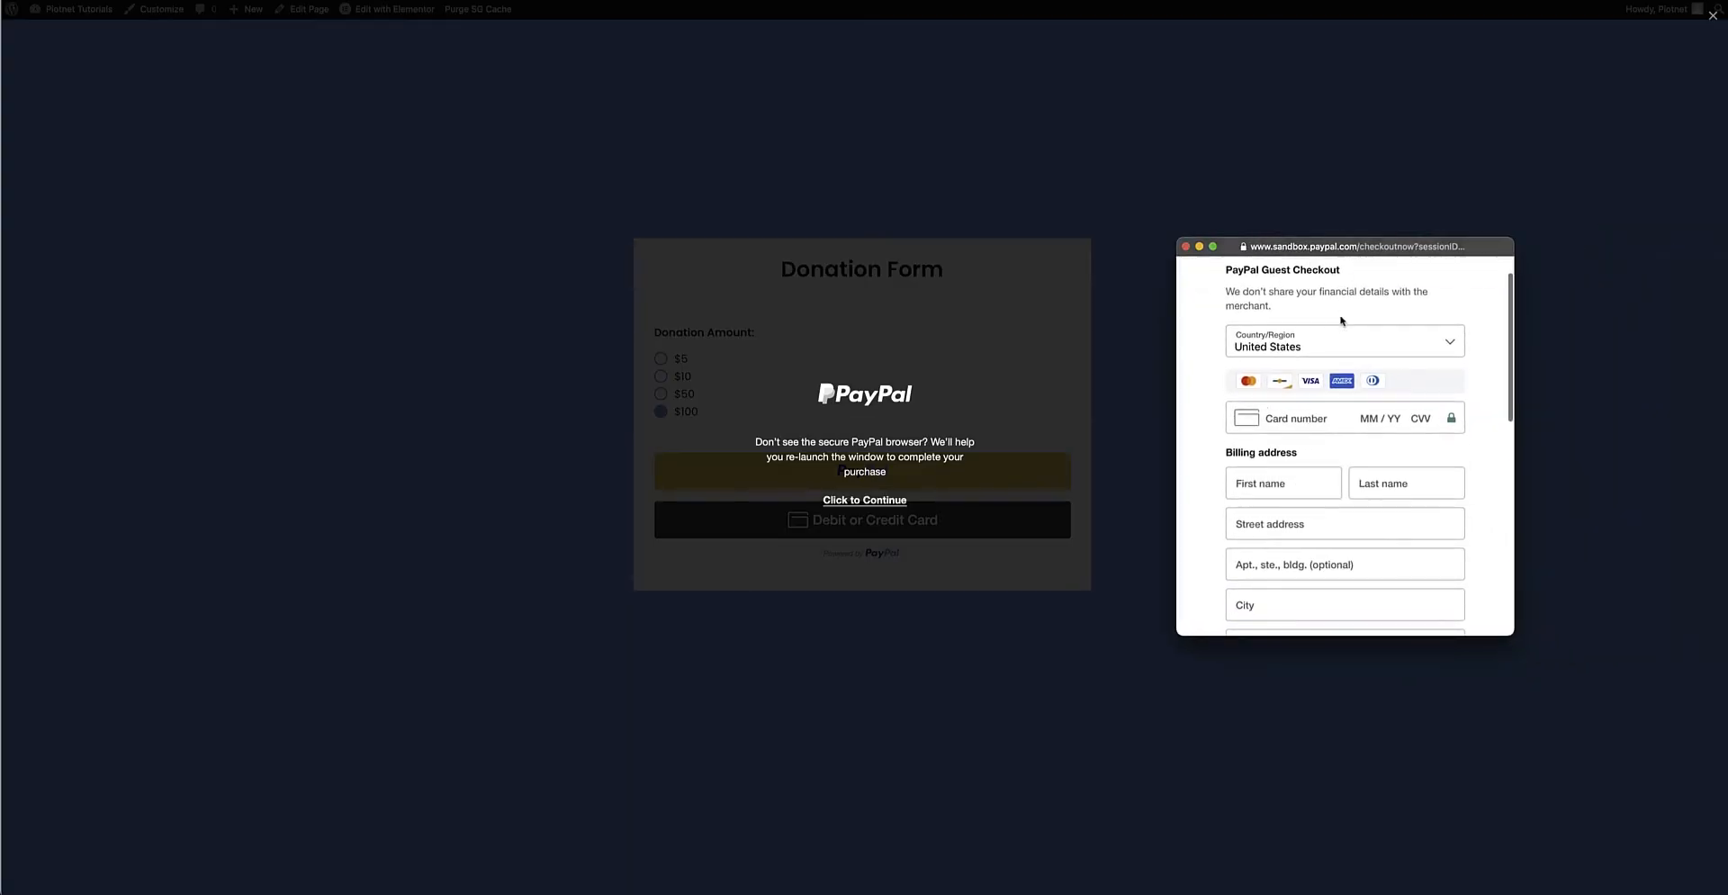
scroll(1316, 443, "down", 3)
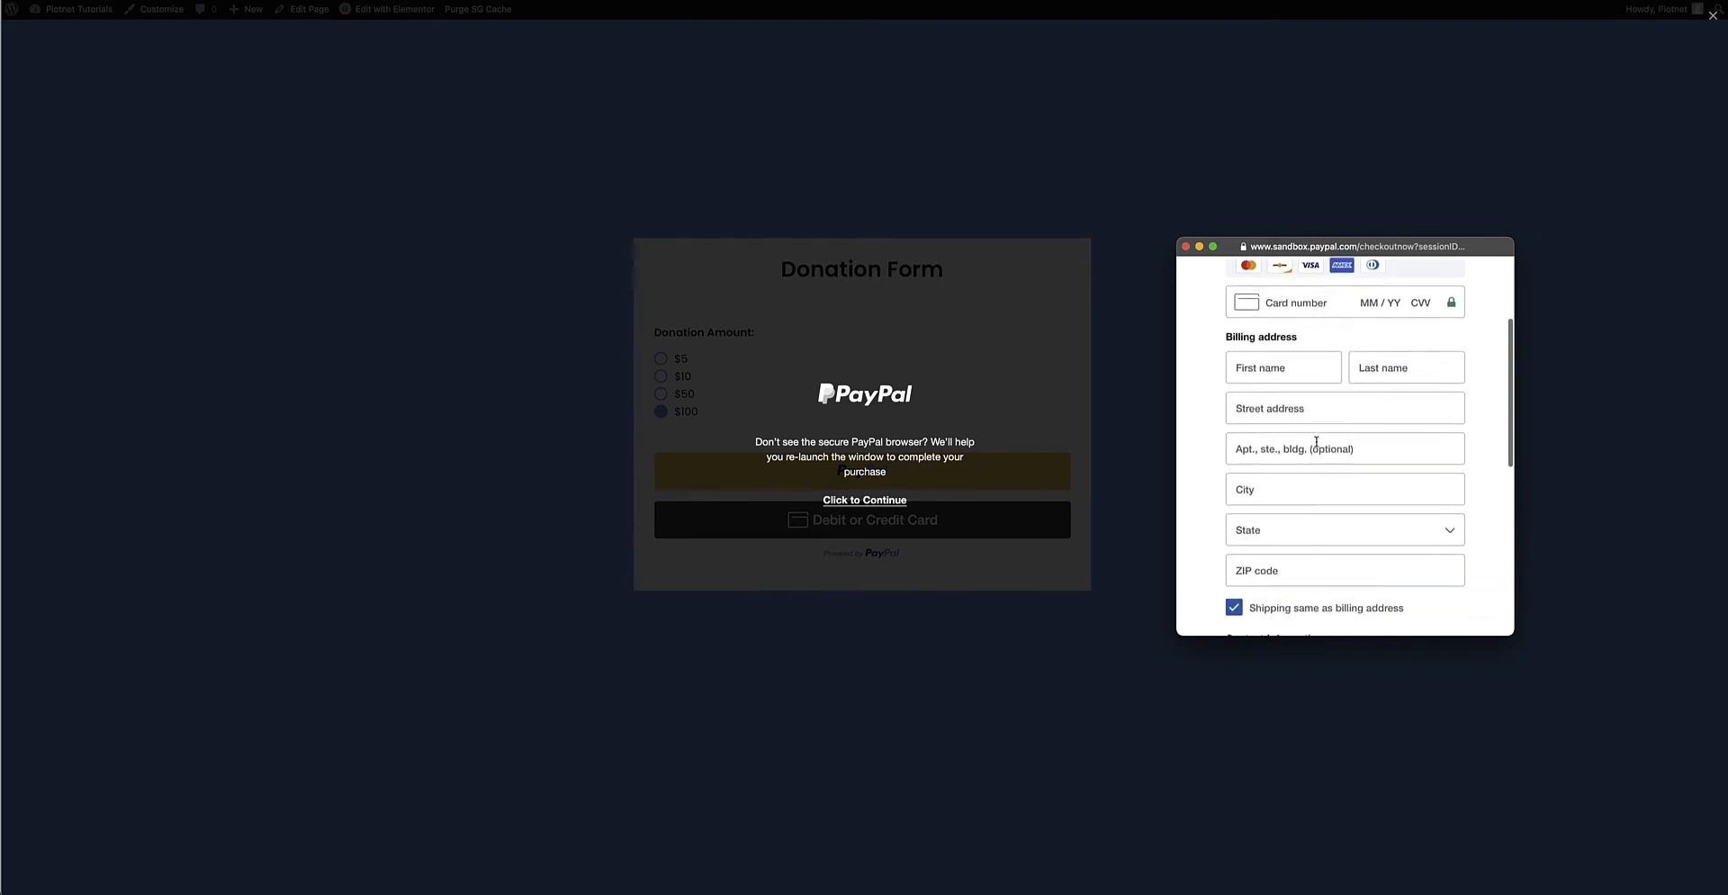
scroll(1316, 443, "up", 2)
scroll(1323, 441, "up", 1)
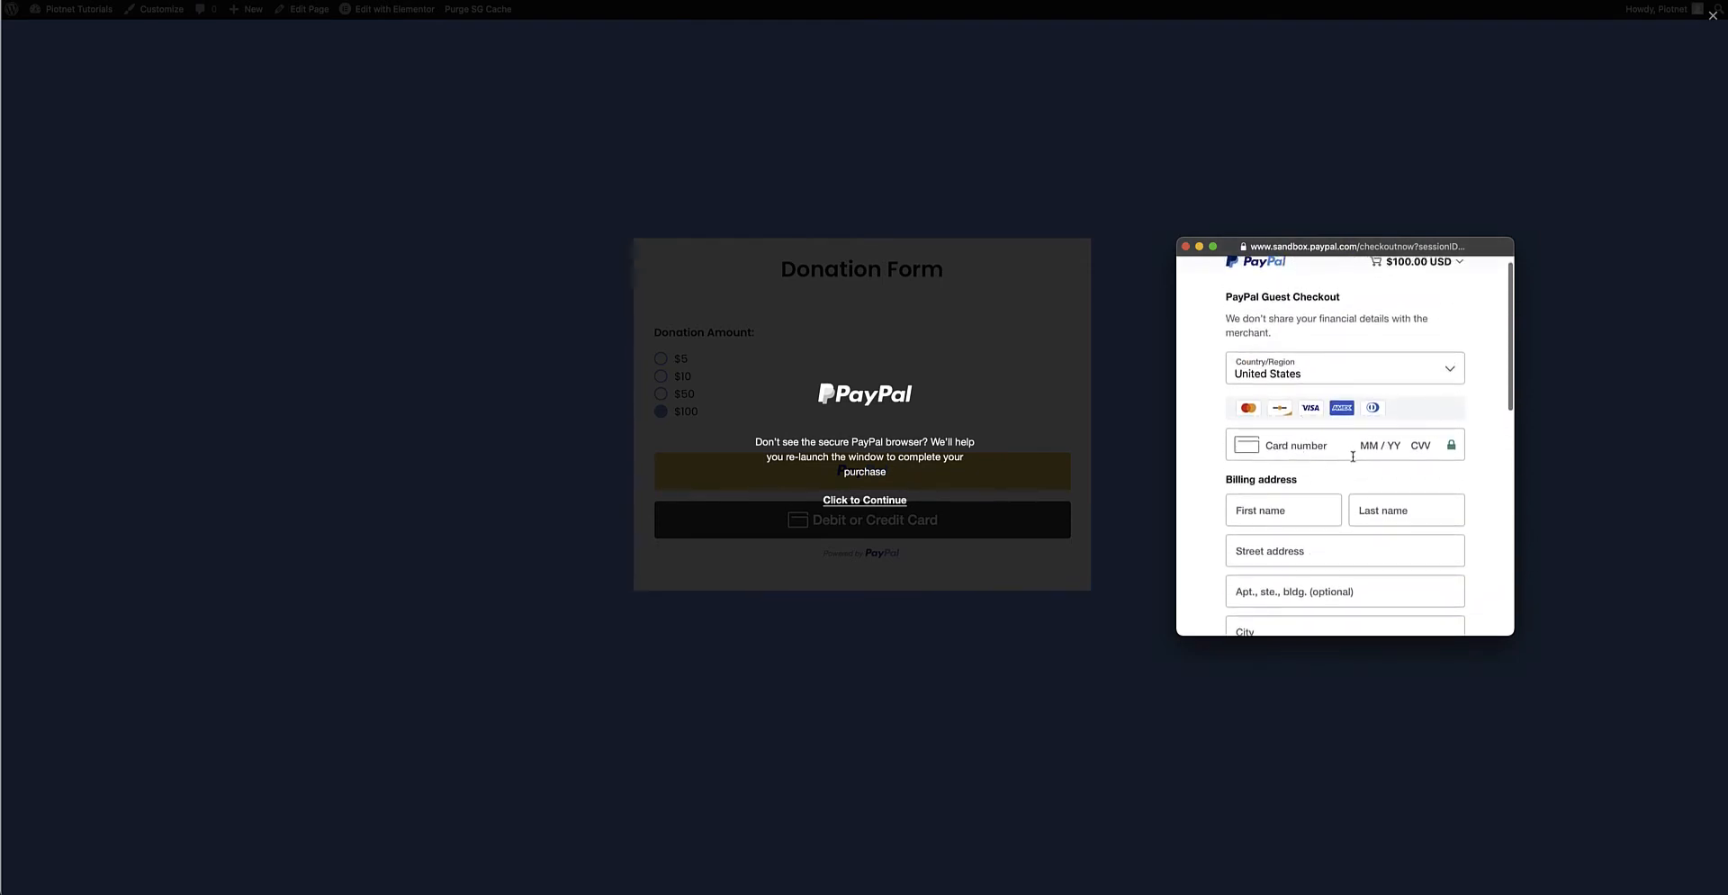
scroll(1372, 423, "down", 4)
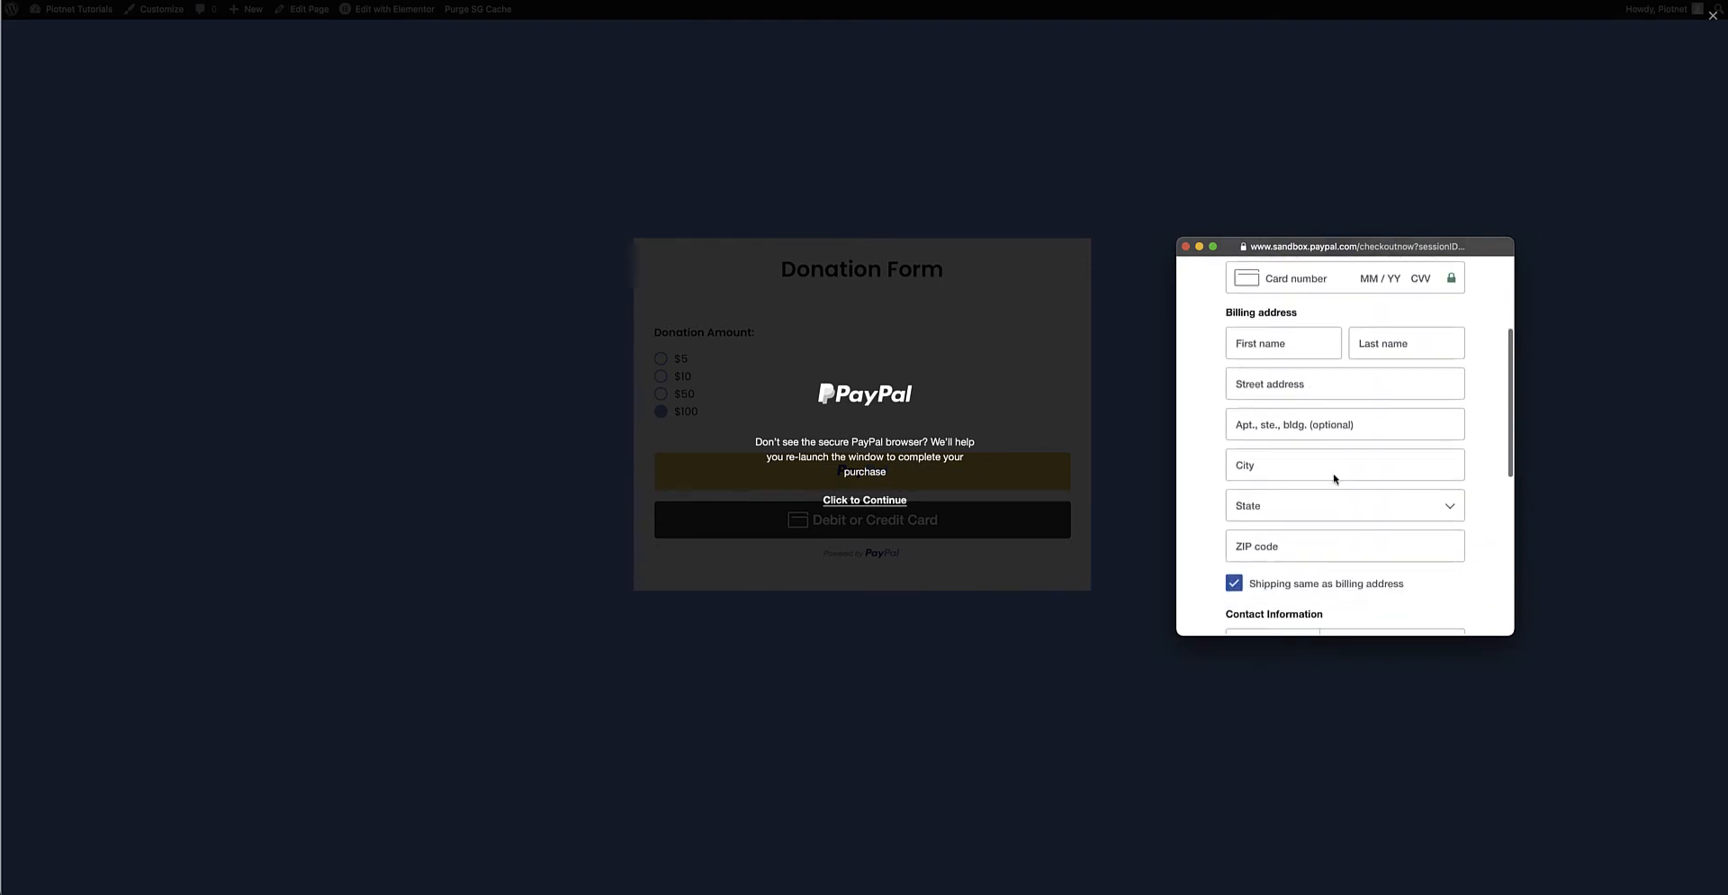
scroll(1334, 477, "down", 4)
scroll(1359, 432, "down", 3)
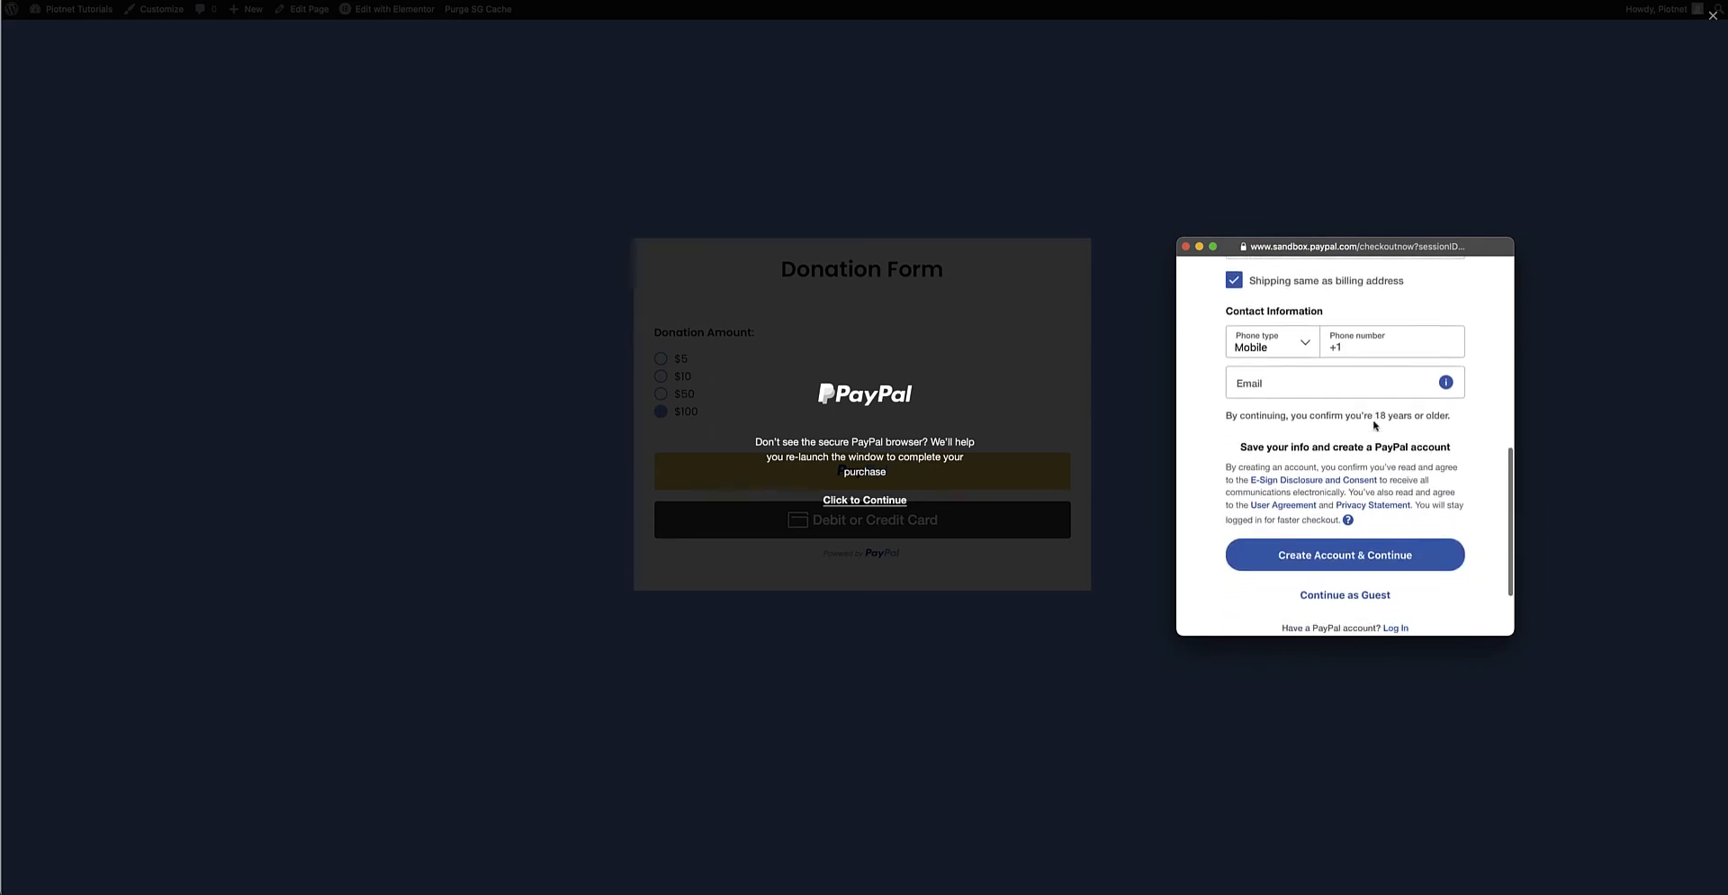
scroll(1374, 425, "down", 2)
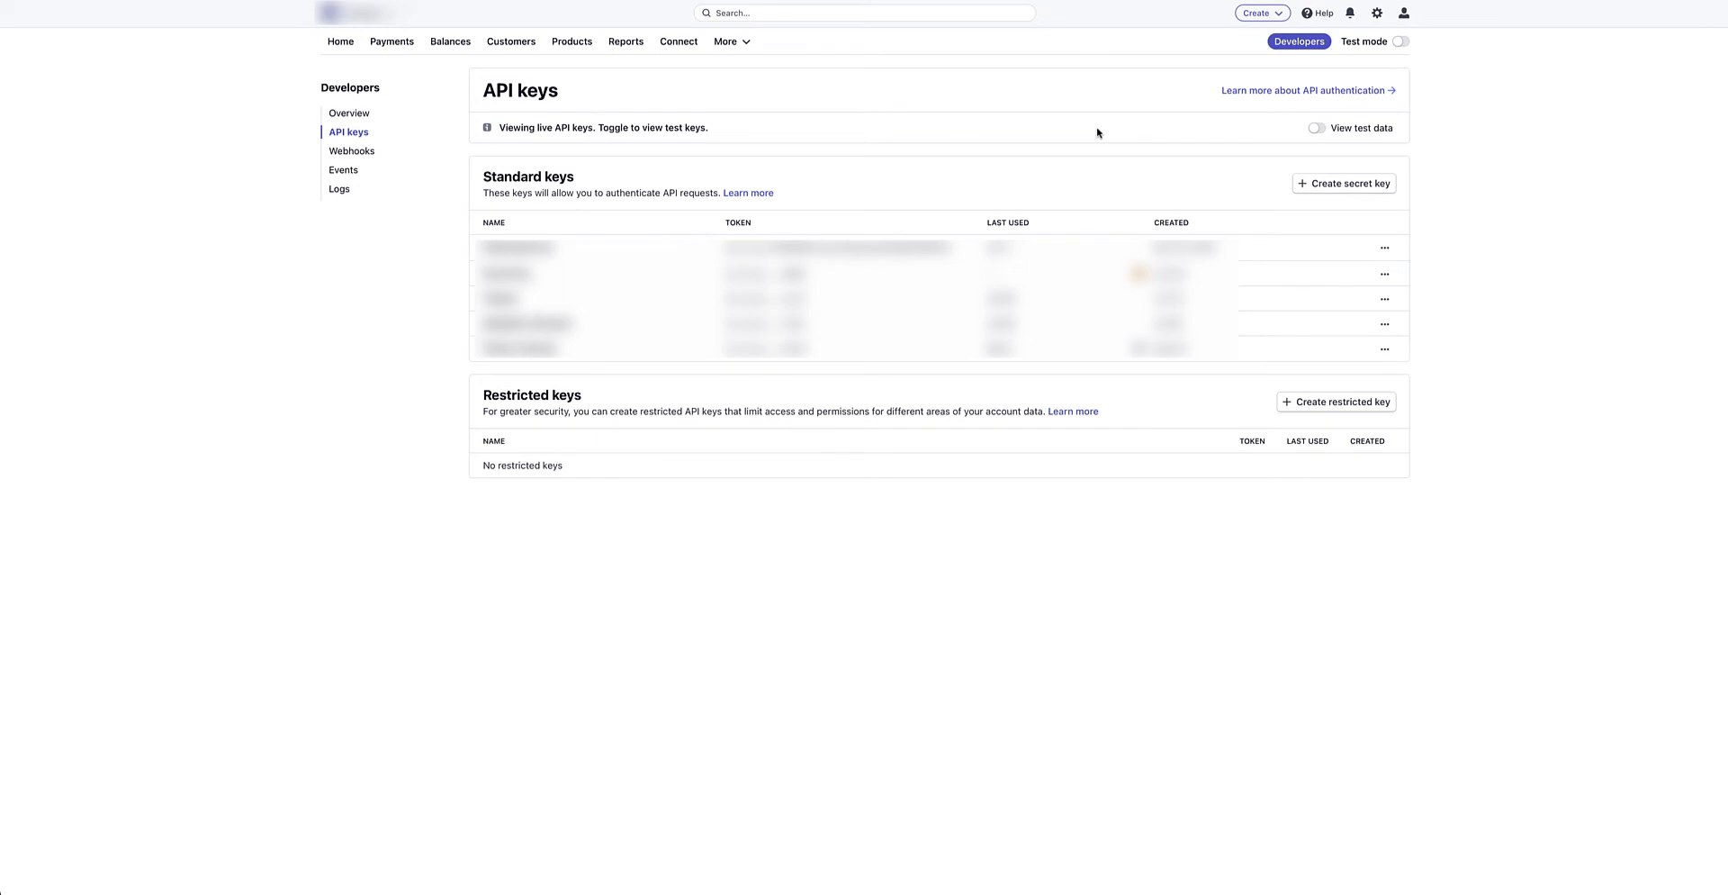
Turn on Stripe's Test mode toggle to list the test API keys.
left_click(1402, 42)
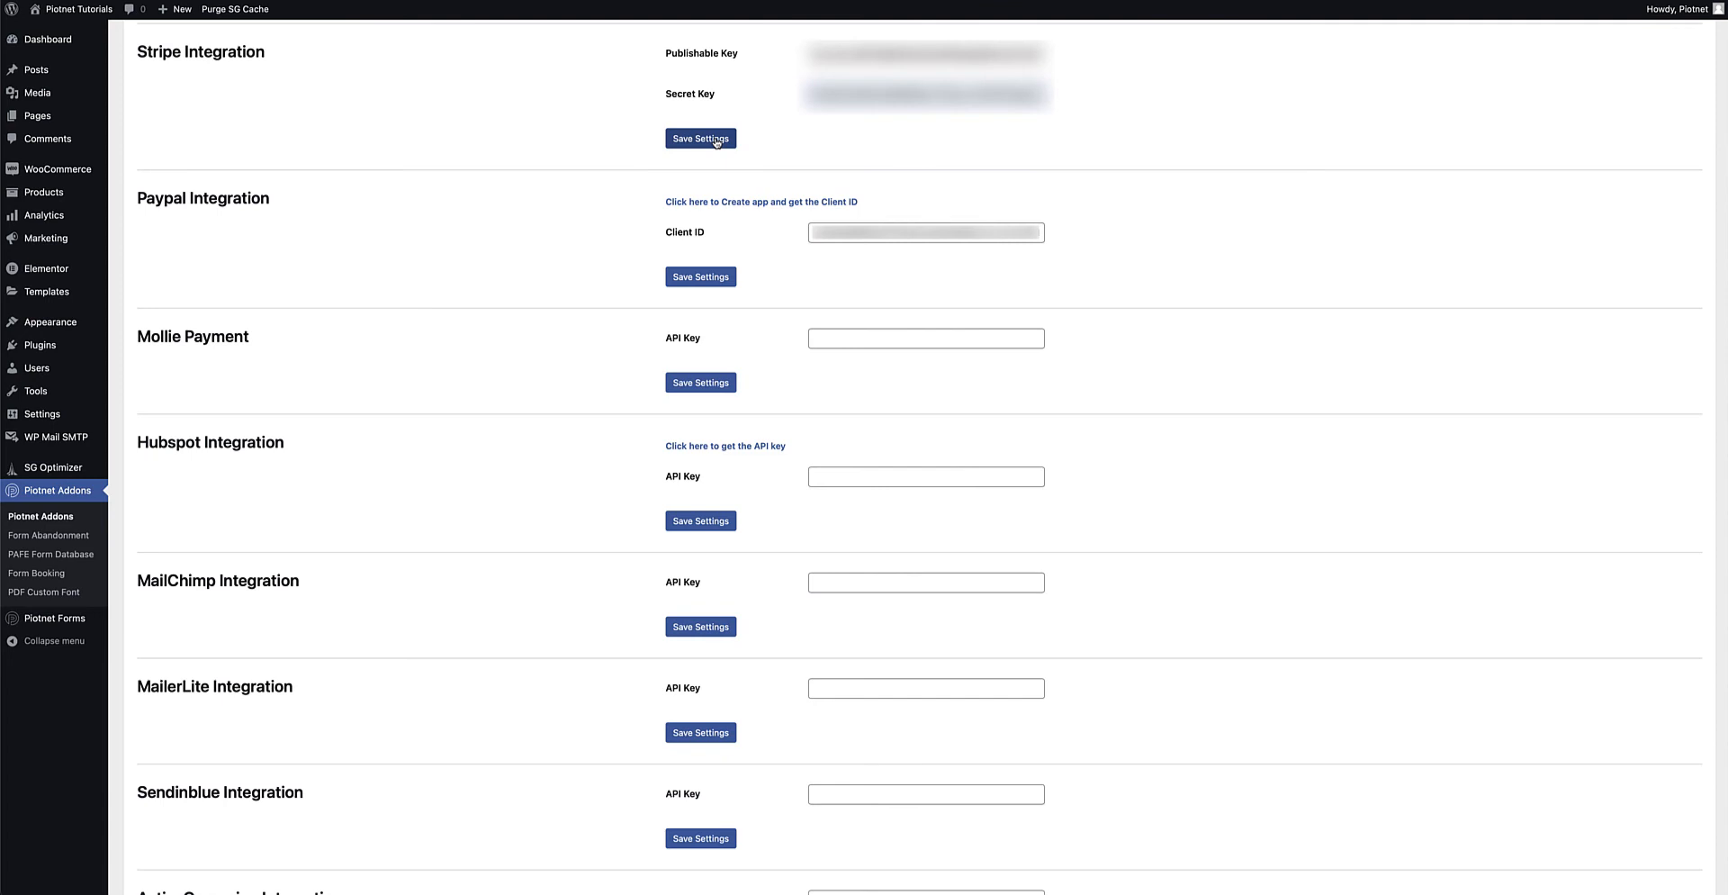
Save the Stripe publishable and secret keys in Piotnet Addons Stripe Integration.
left_click(717, 139)
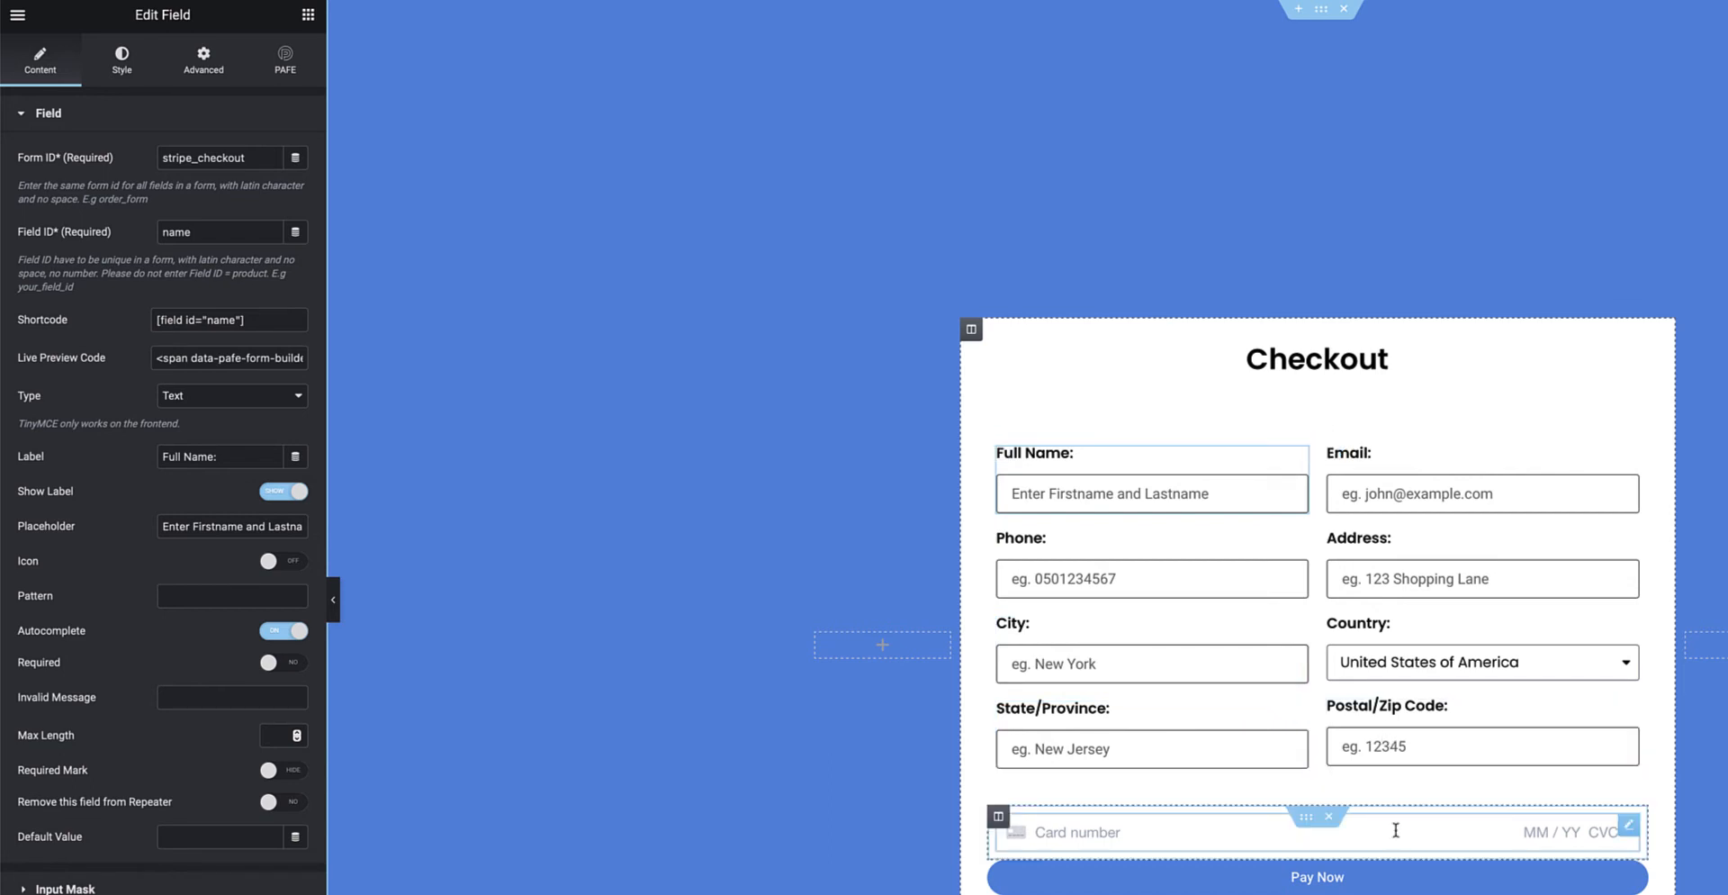
Confirm the card number field's type is Stripe Payment.
left_click(1627, 833)
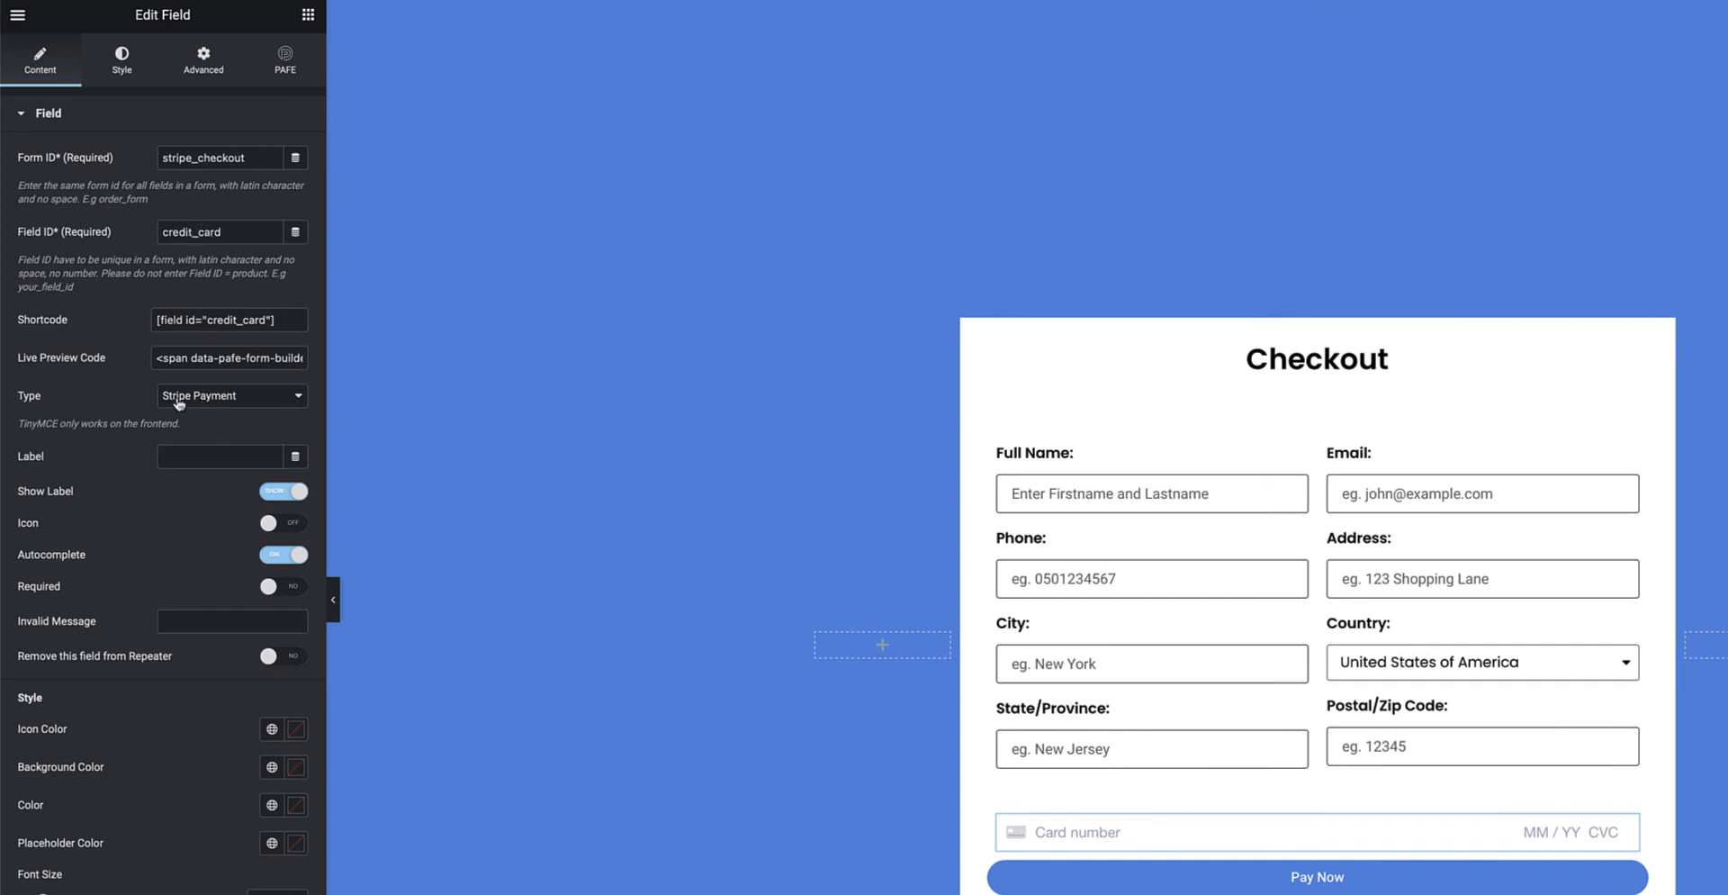
left_click(236, 398)
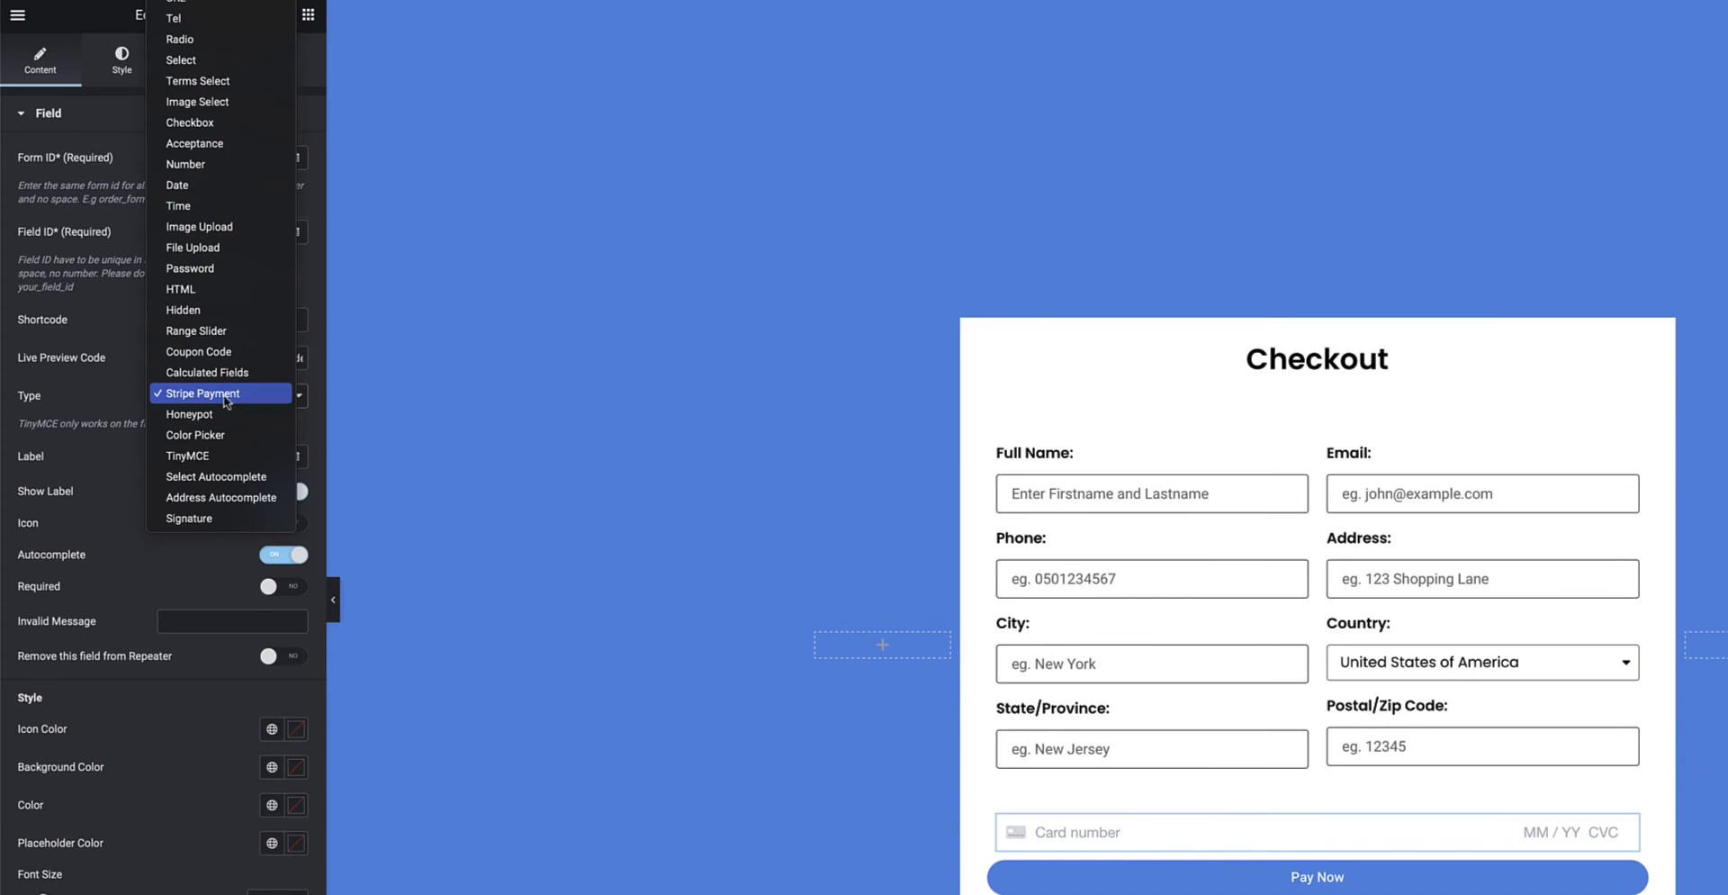
left_click(128, 396)
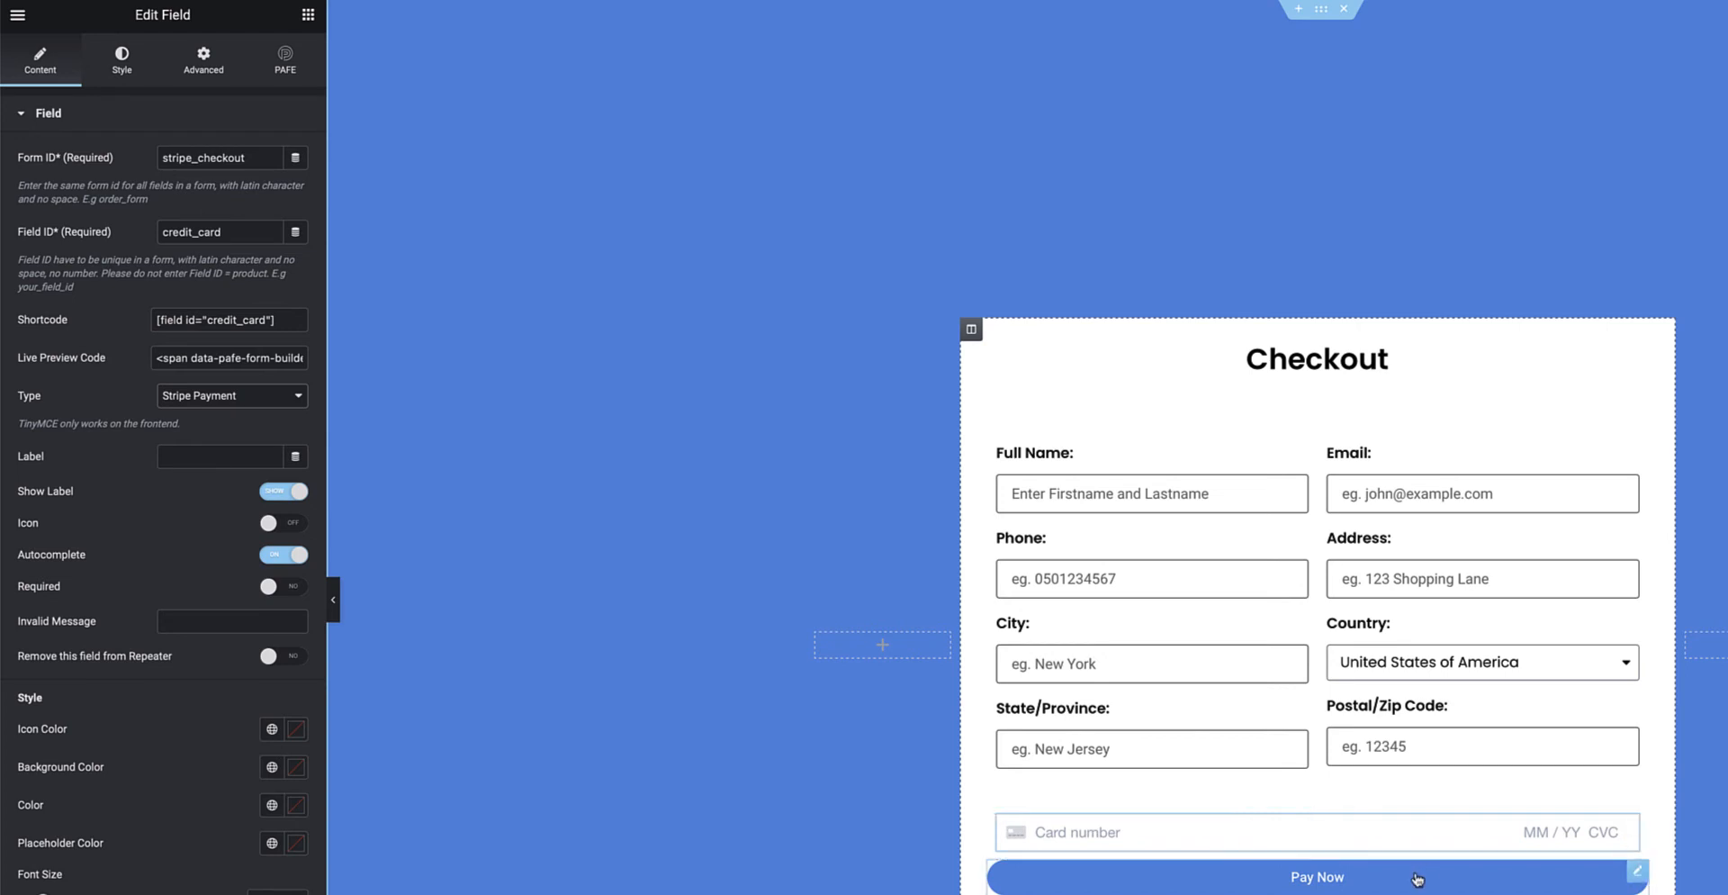
Show the Pay Now button's content settings with Actions After Submit expanded.
left_click(1638, 875)
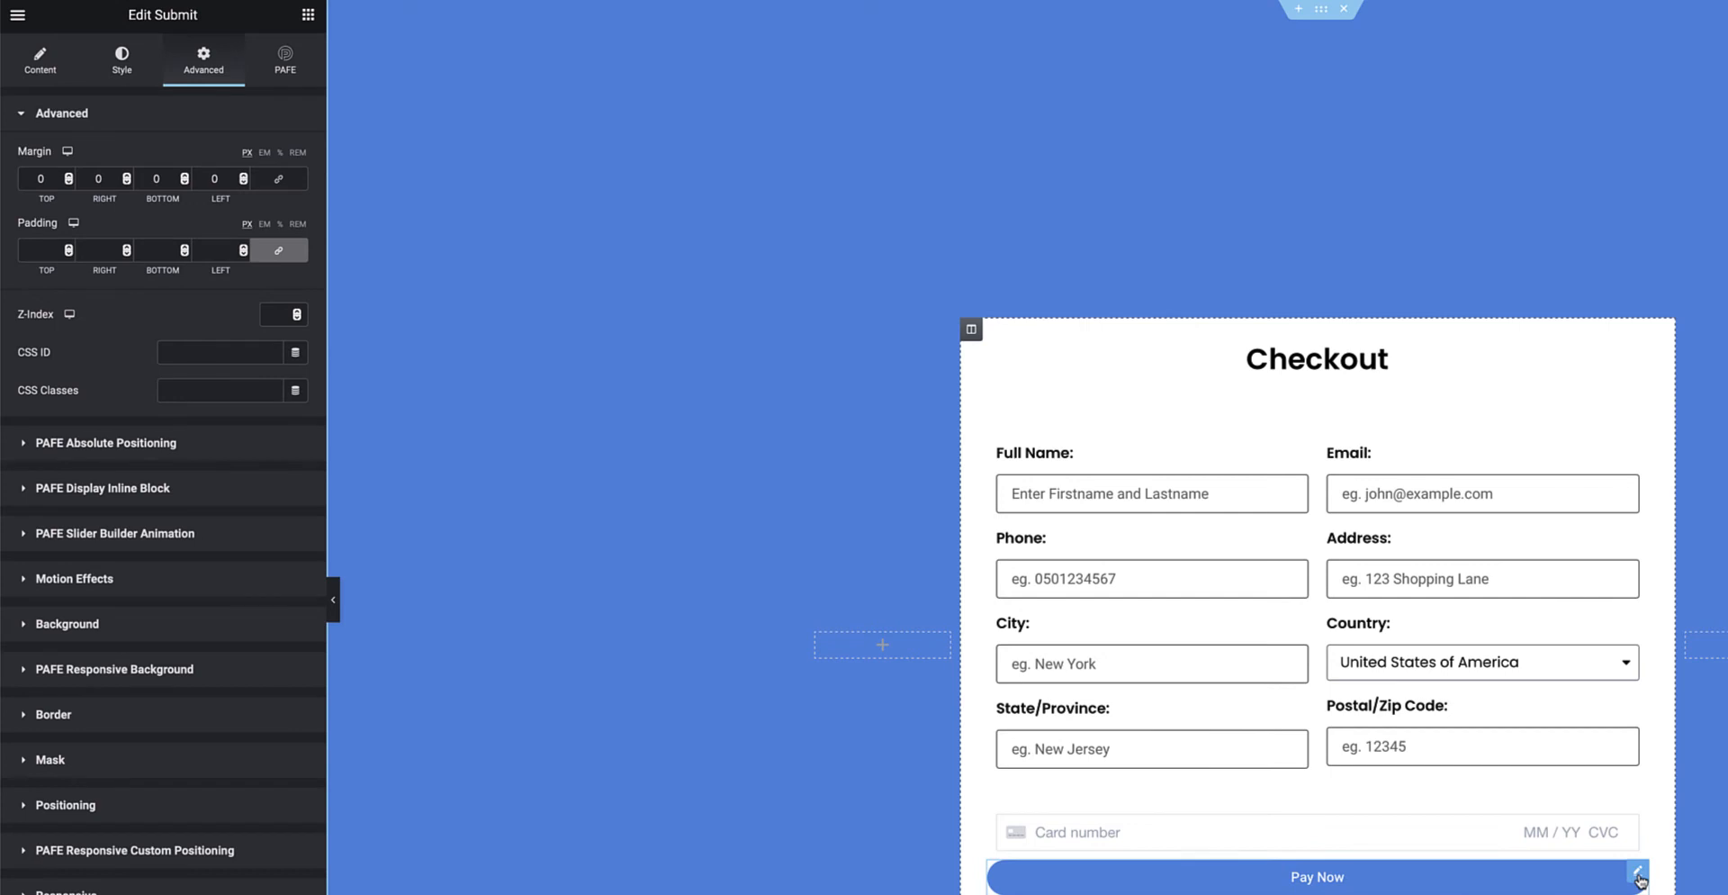
left_click(51, 71)
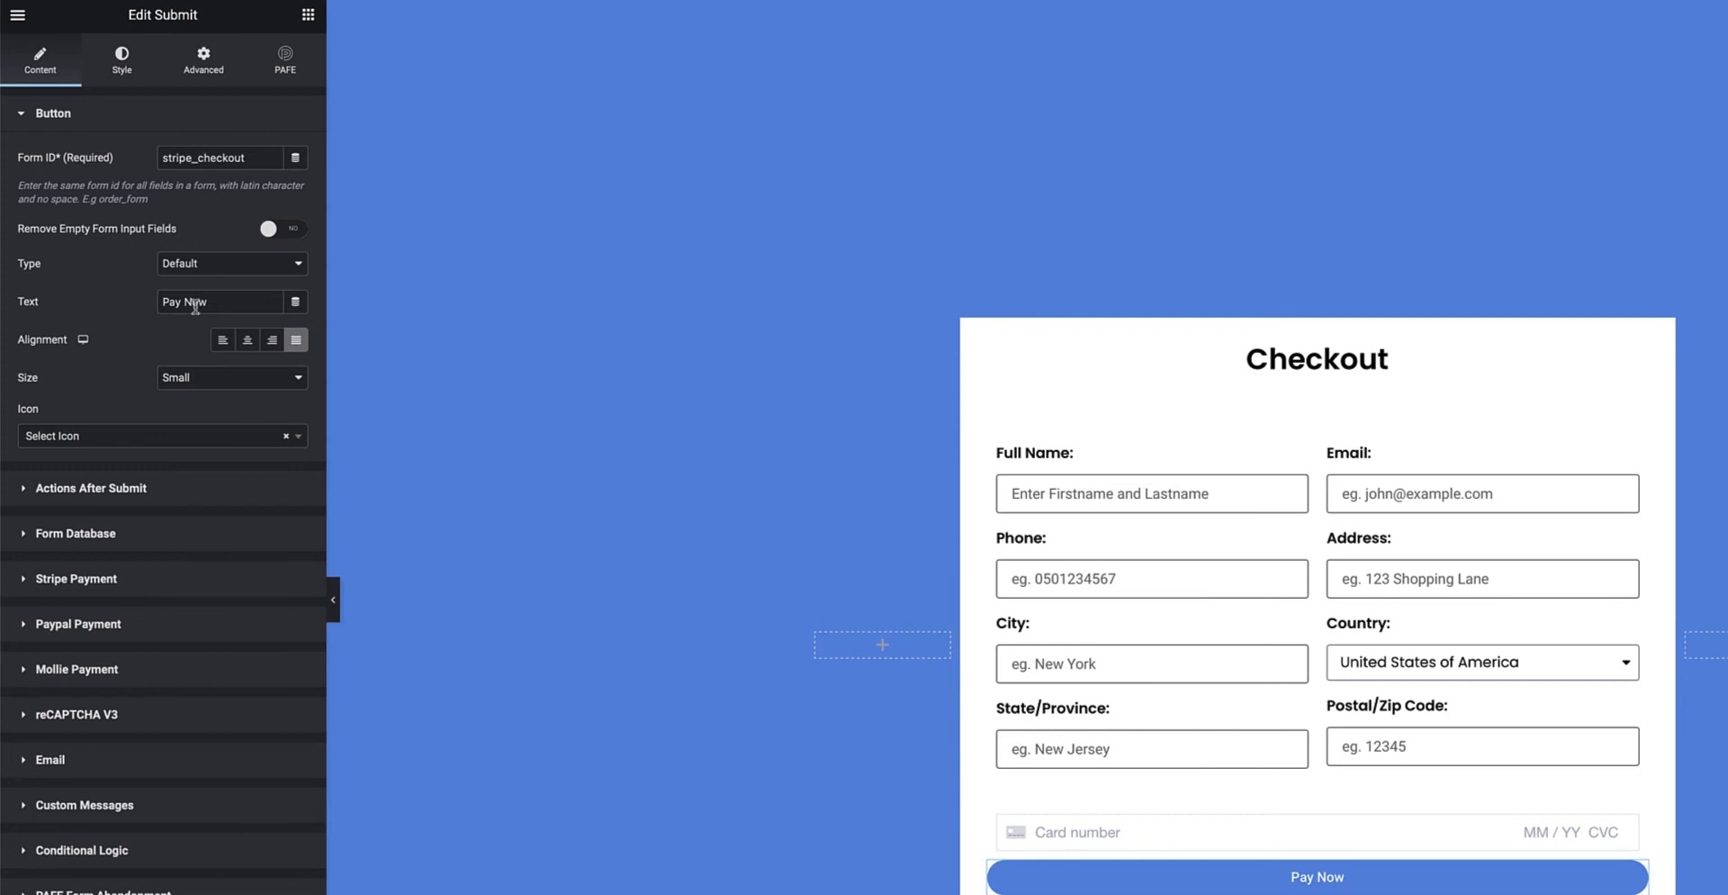
left_click_drag(207, 304, 152, 304)
left_click(229, 302)
left_click(145, 486)
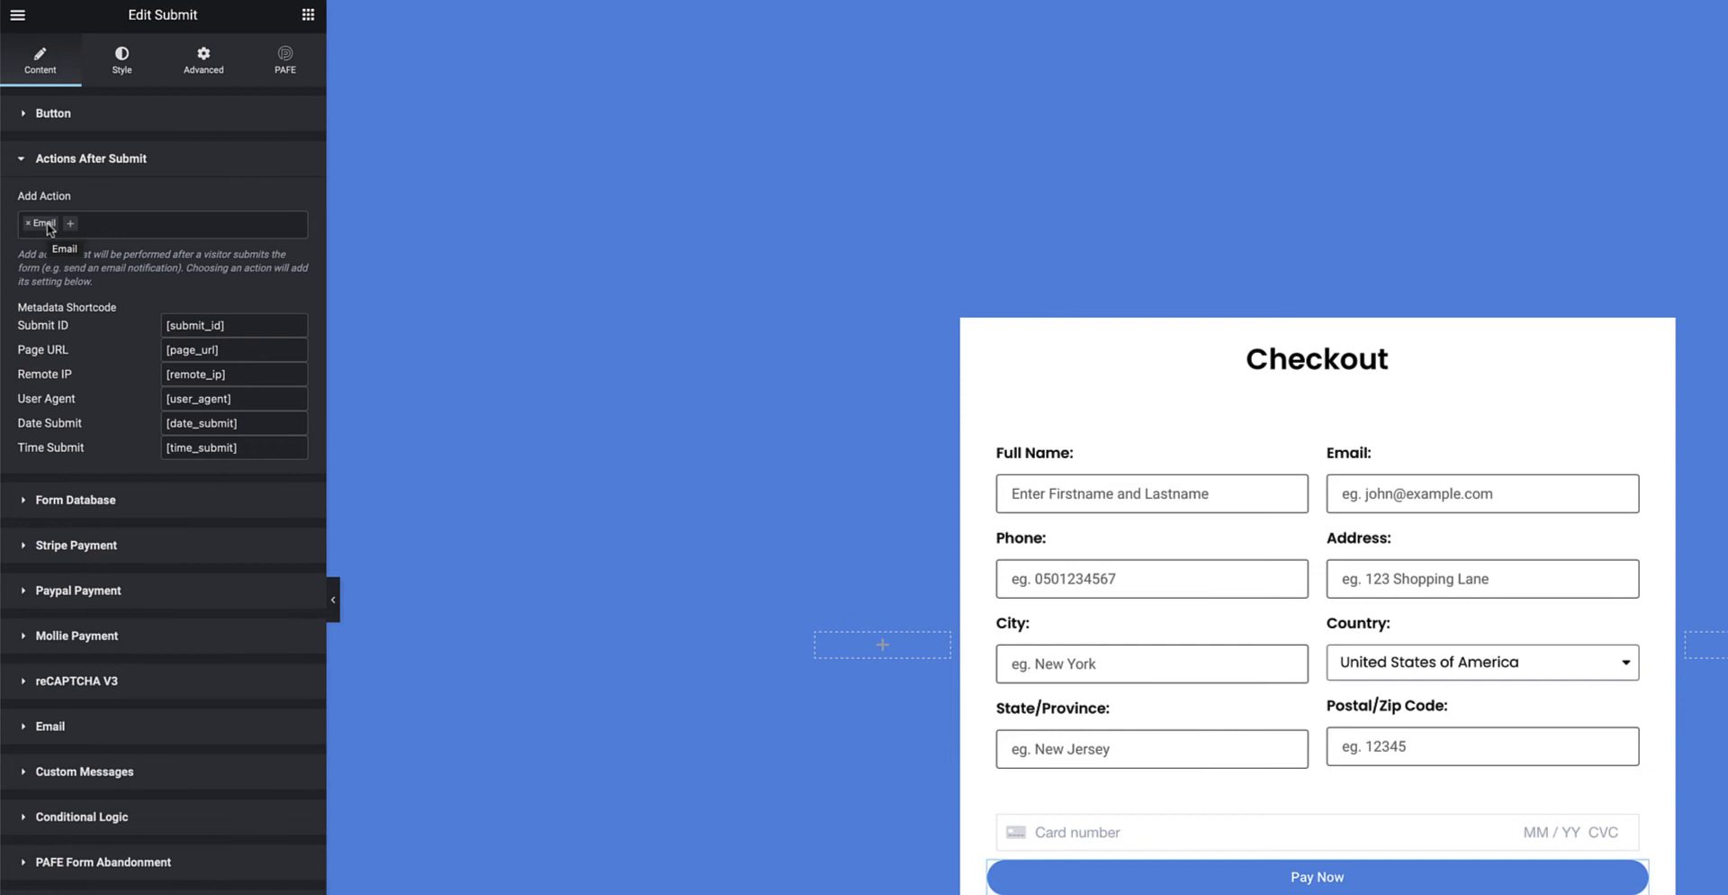
Expand the Pay Now button's Stripe Payment settings and keep USD as the currency.
left_click(122, 547)
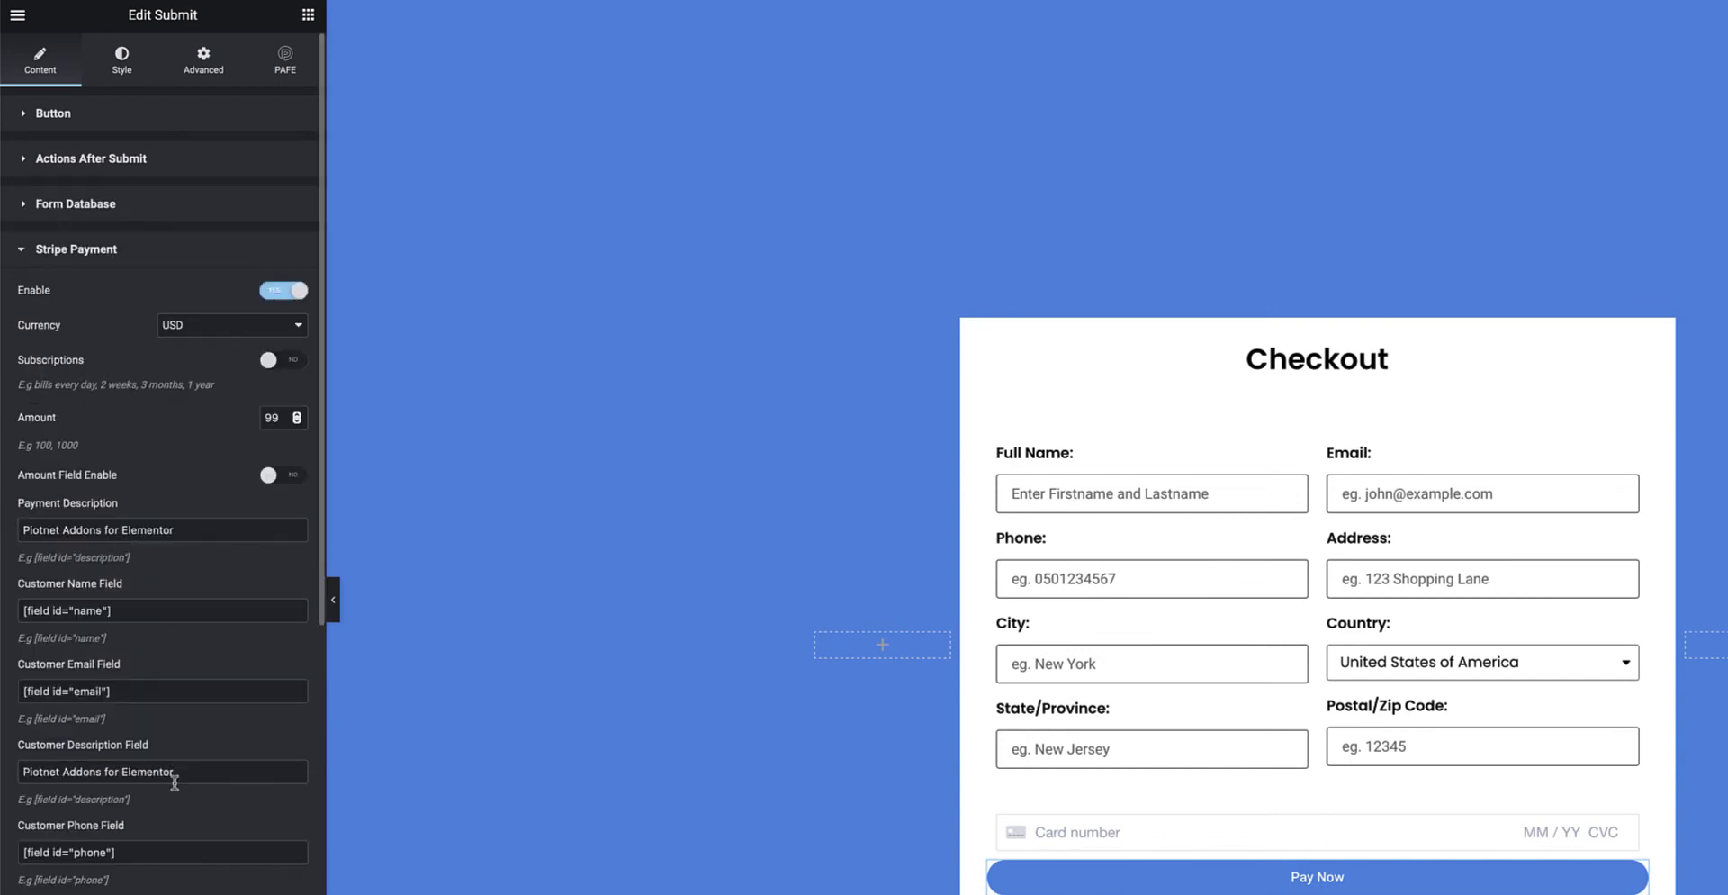
scroll(173, 781, "down", 2)
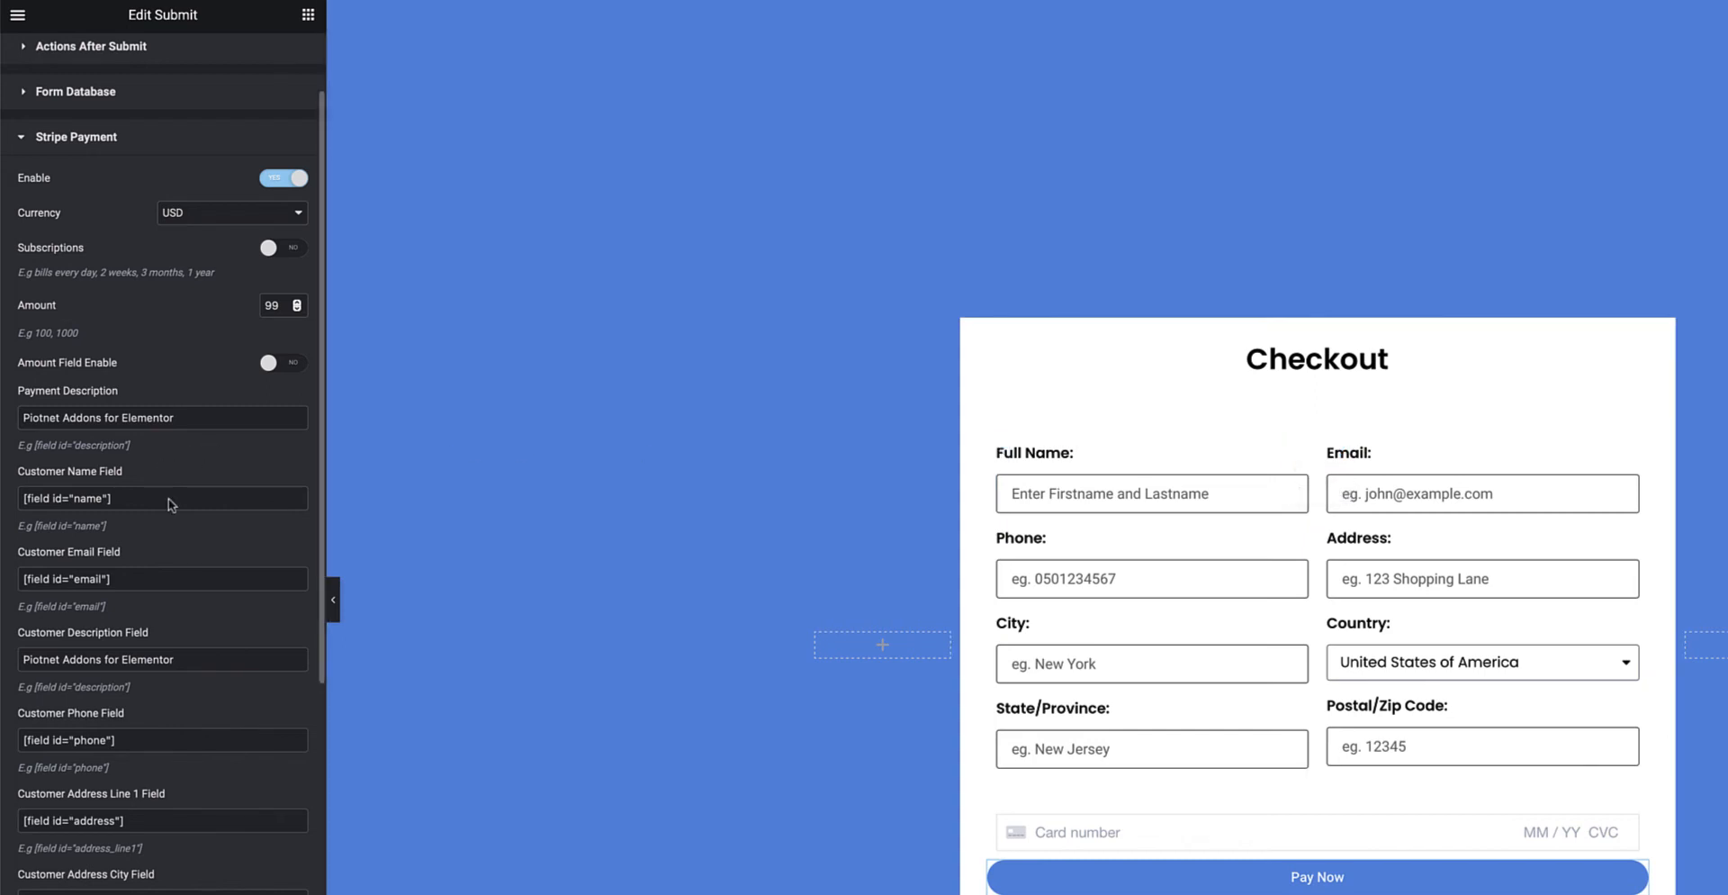
scroll(182, 762, "up", 3)
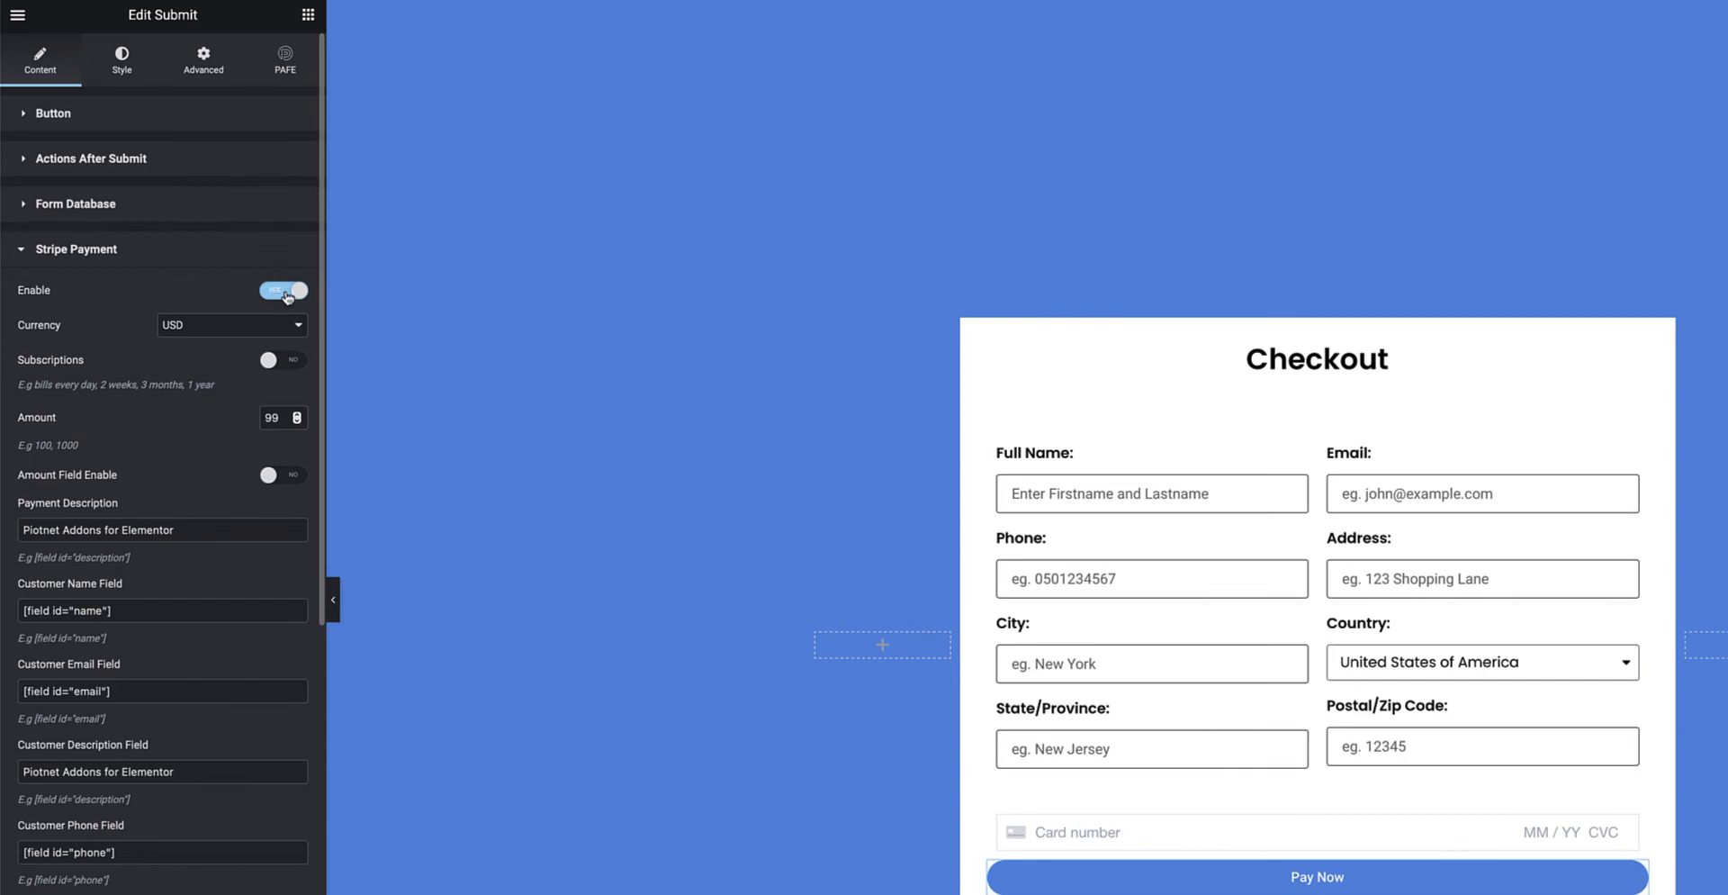
left_click(298, 325)
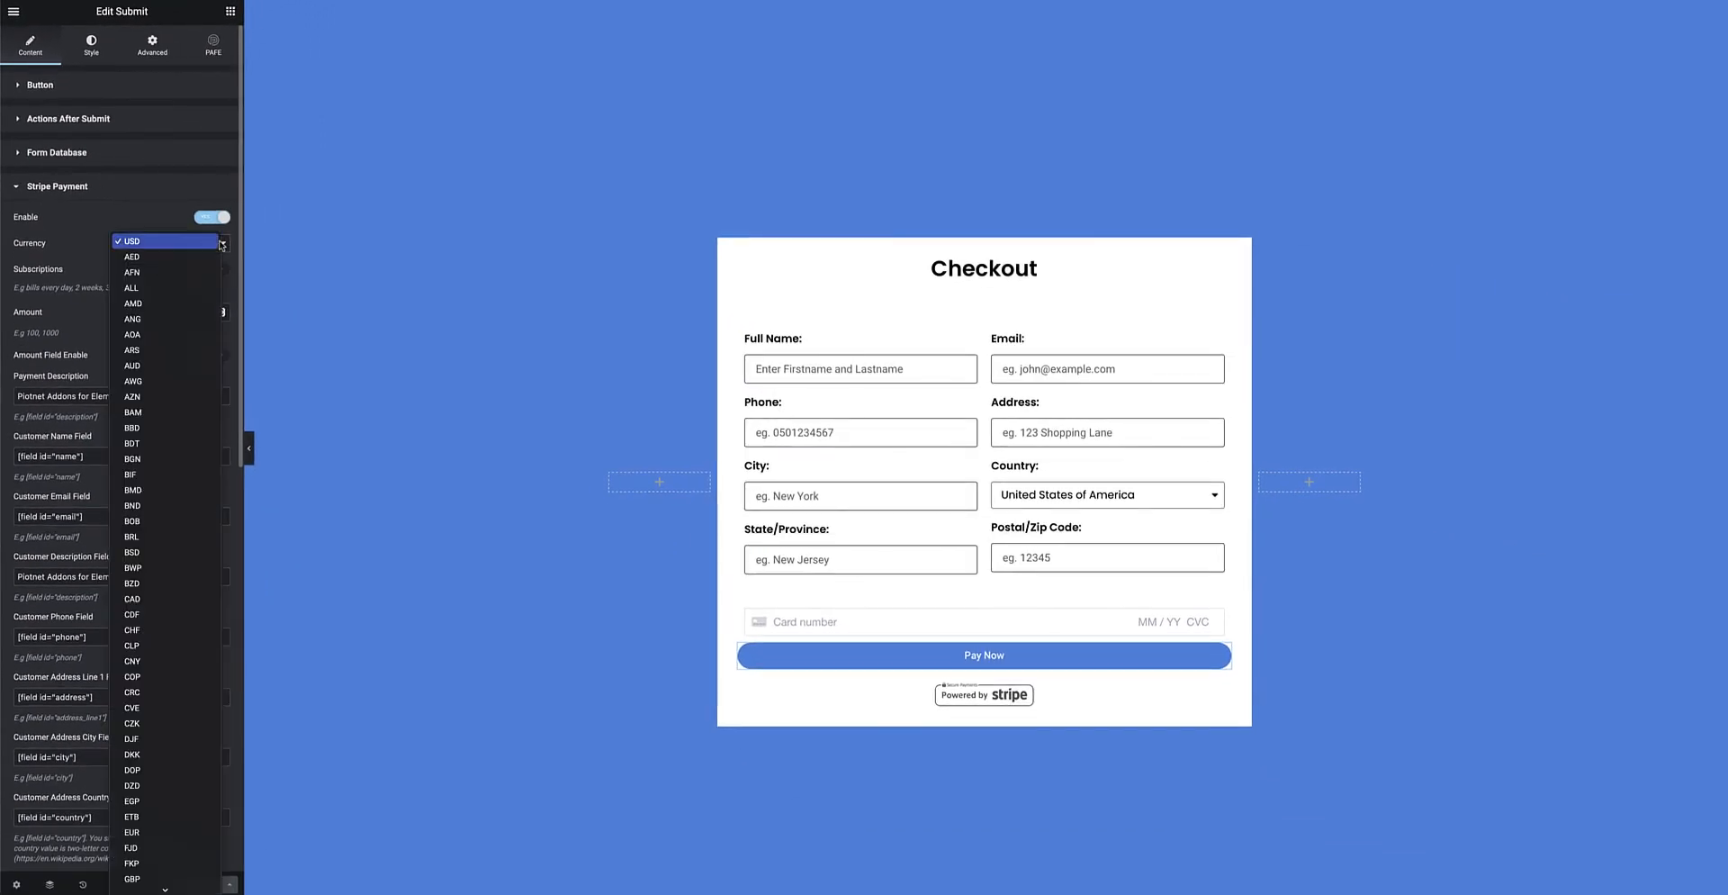
scroll(169, 474, "down", 15)
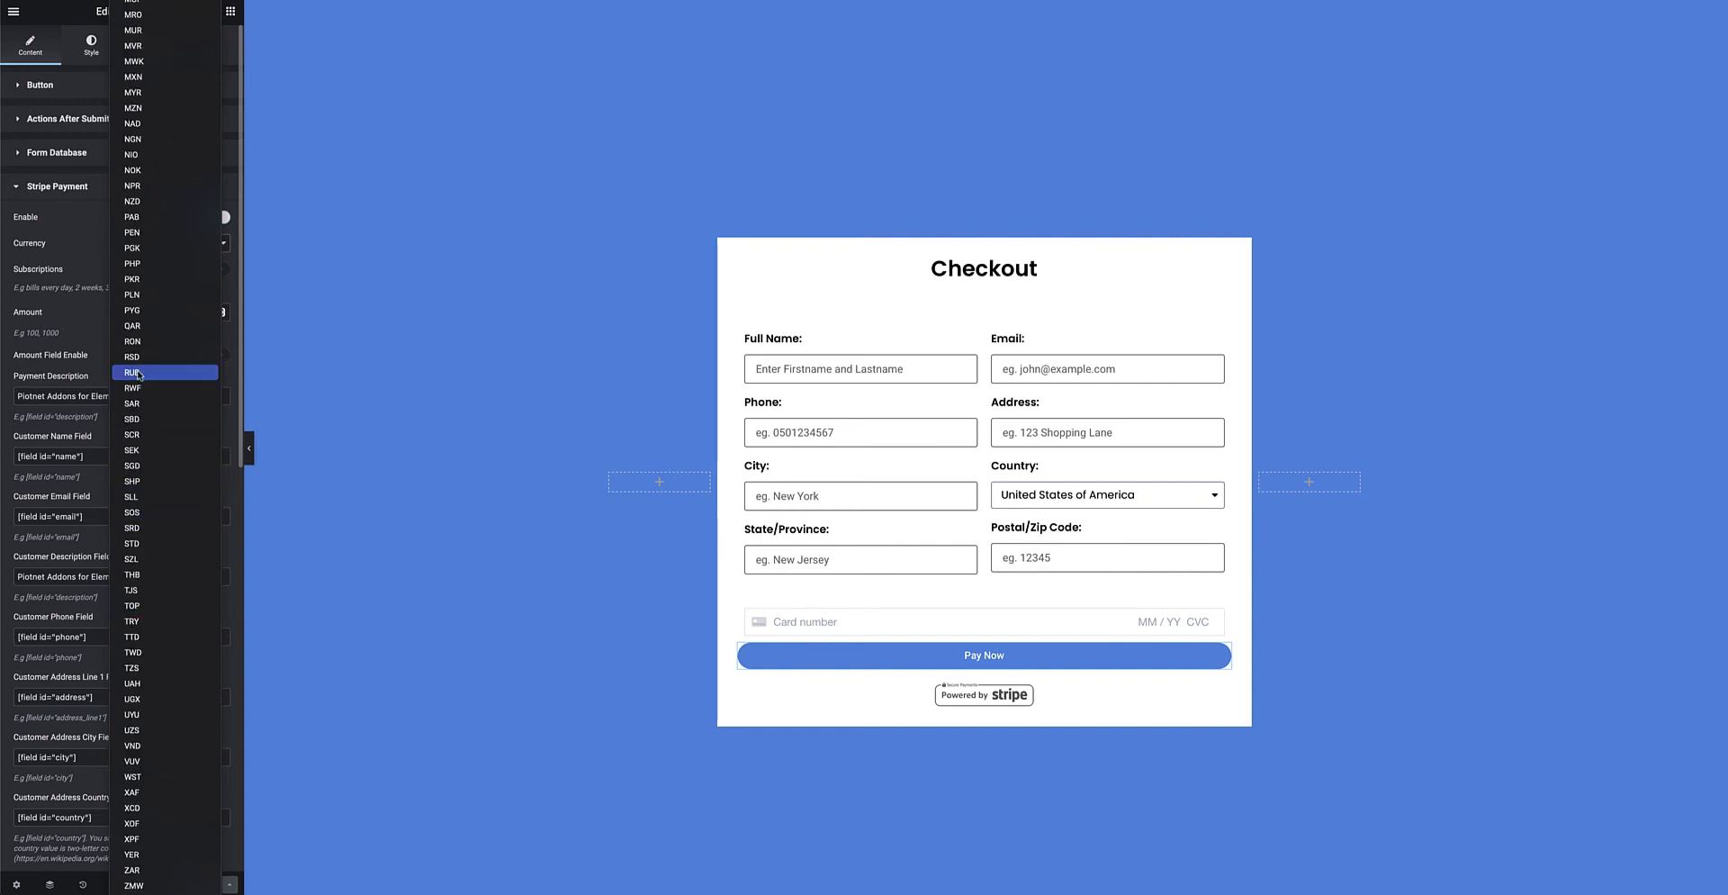
left_click(80, 221)
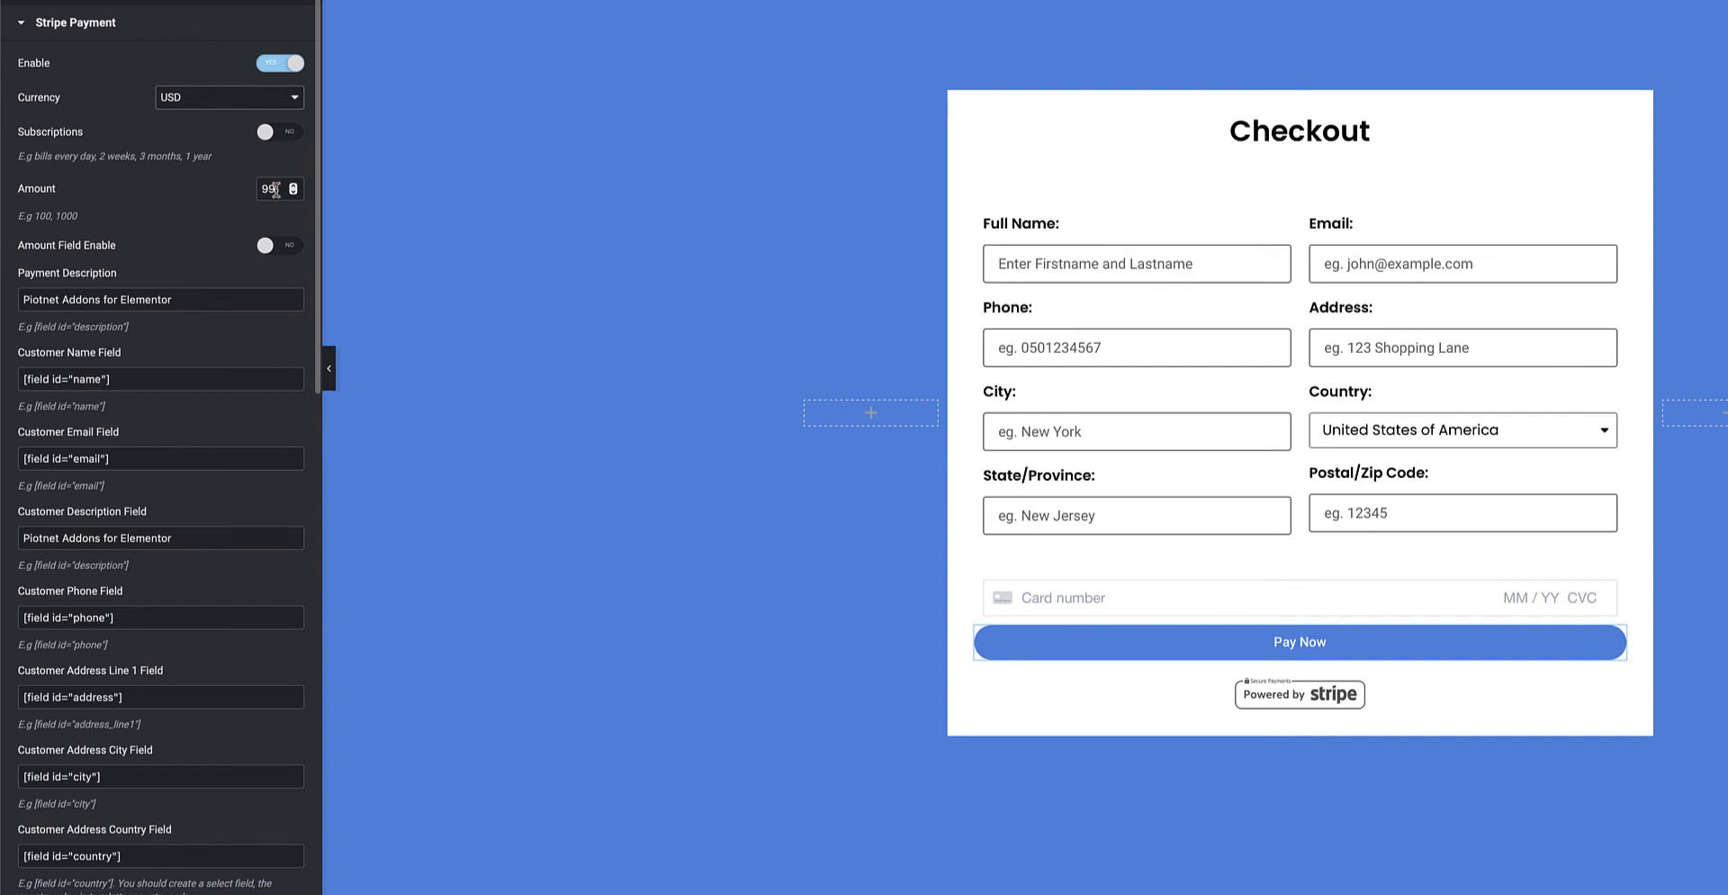
Highlight the Stripe Payment amount 99 in the Pay Now settings.
left_click_drag(275, 190, 261, 189)
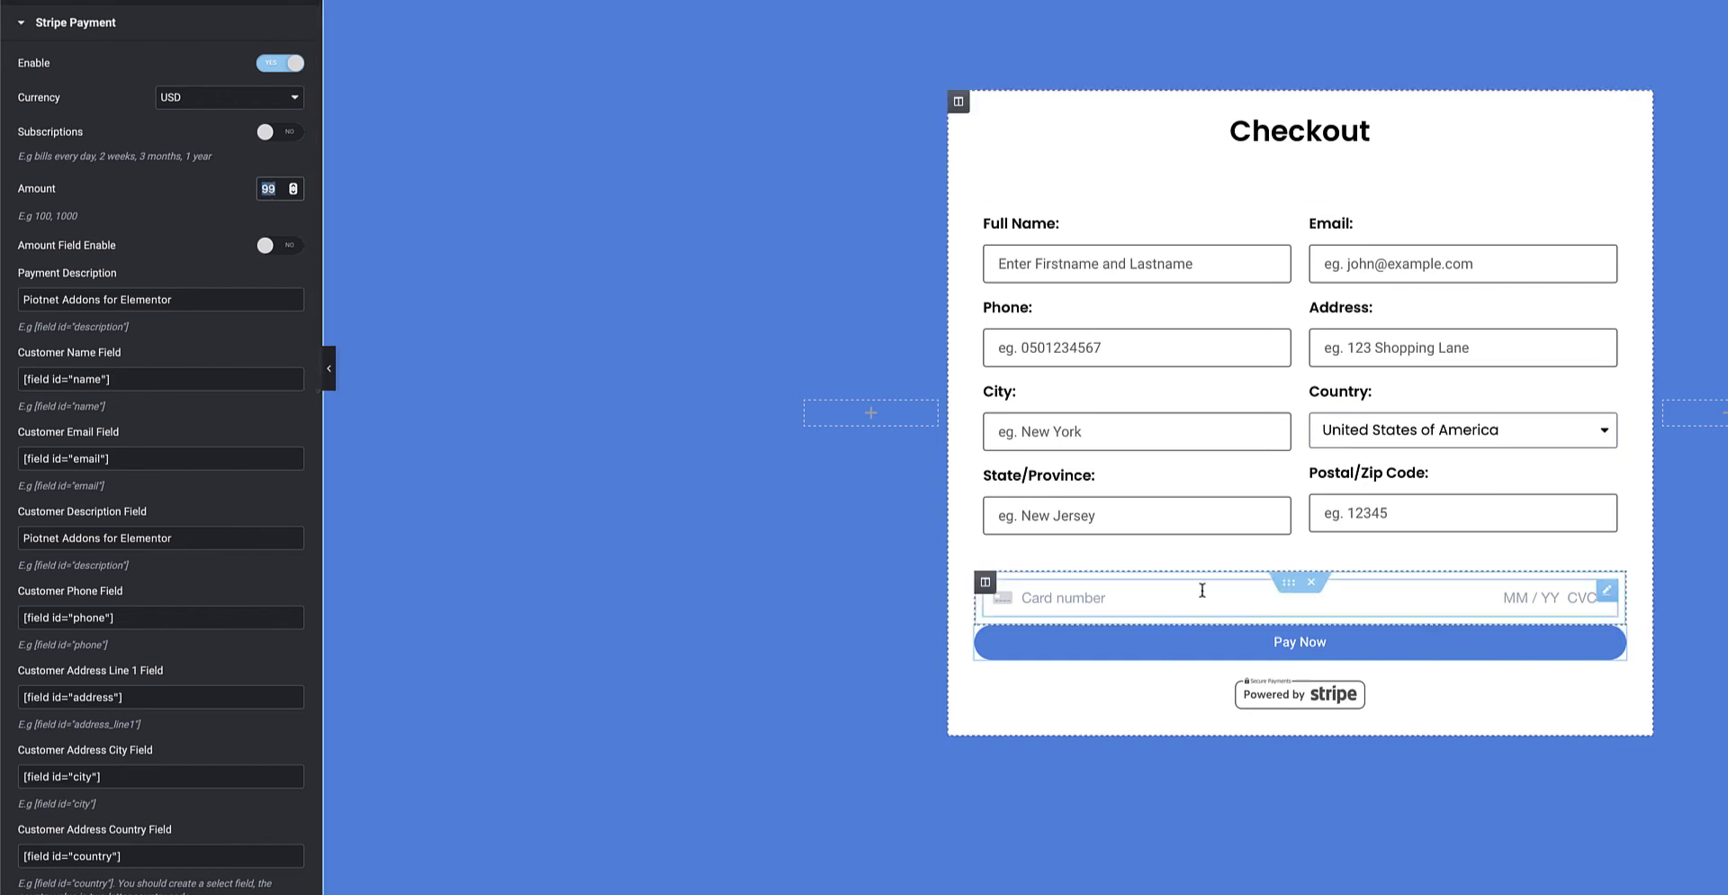
left_click(279, 189)
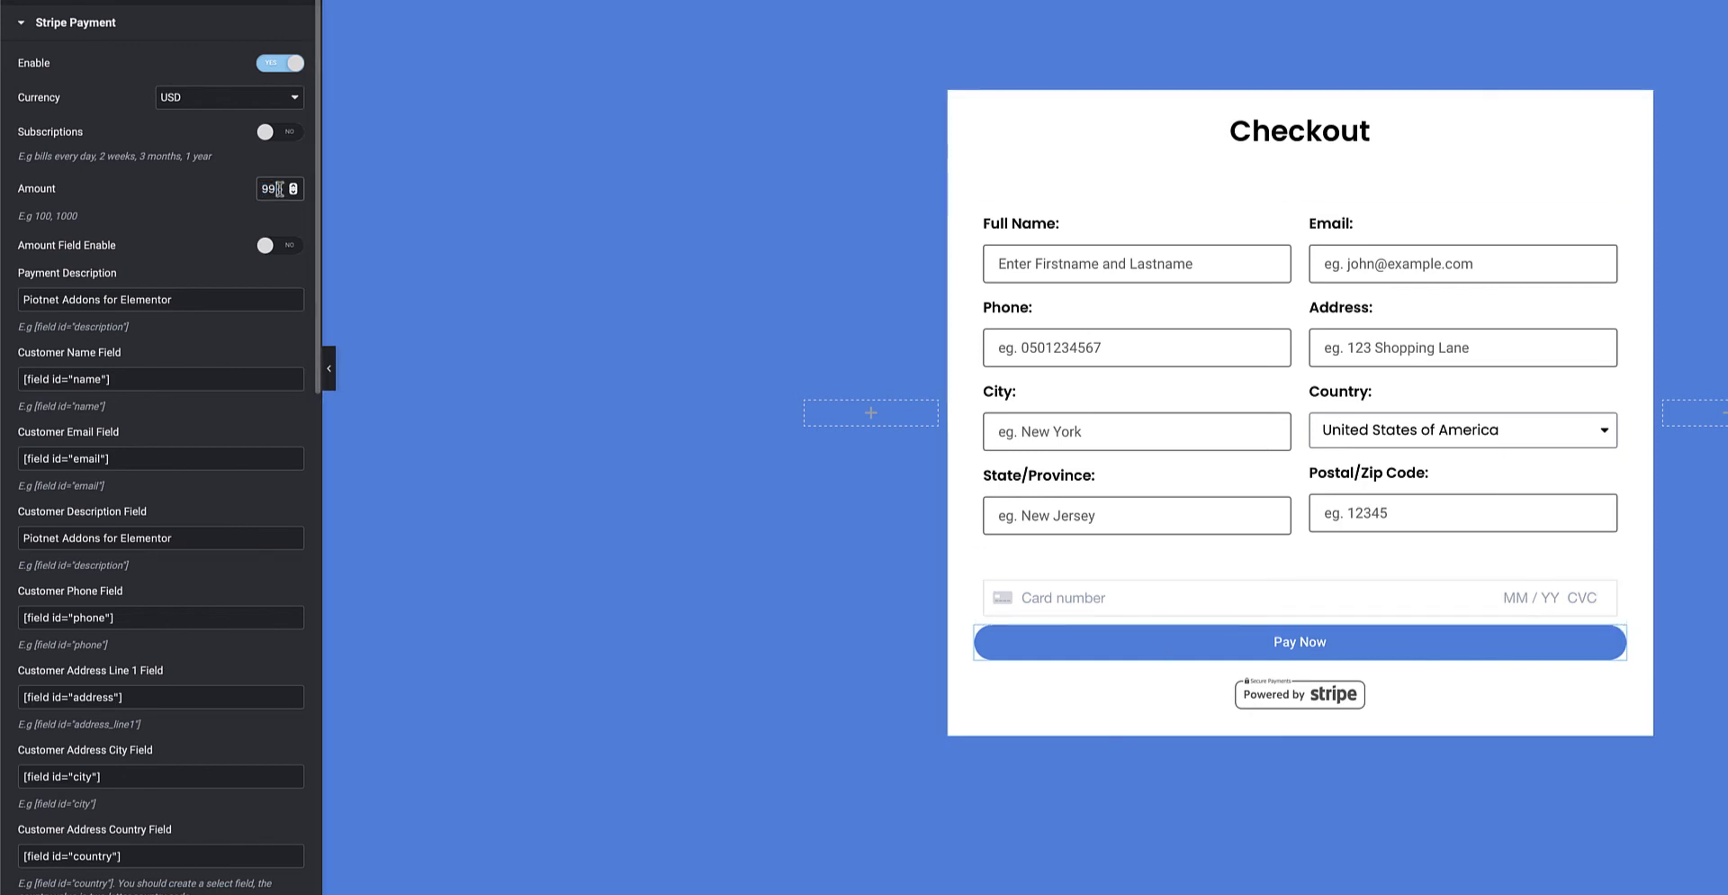
left_click_drag(279, 189, 257, 189)
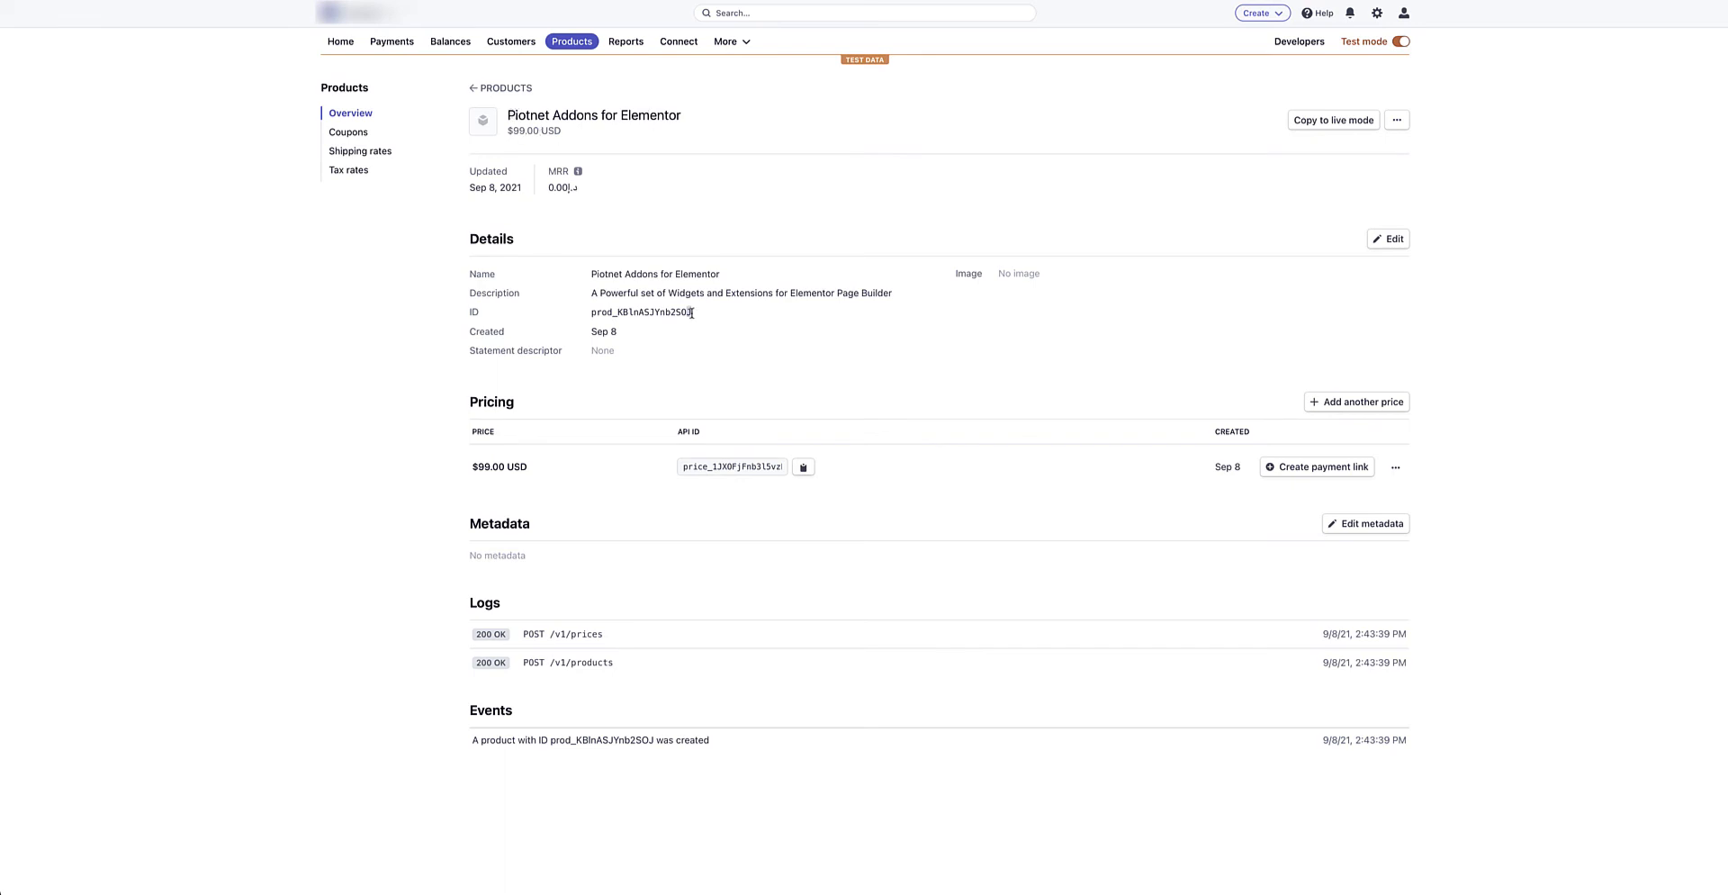
Highlight the Stripe product ID and the name 'Piotnet Addons for Elementor'.
left_click_drag(693, 312, 593, 312)
left_click_drag(591, 274, 718, 271)
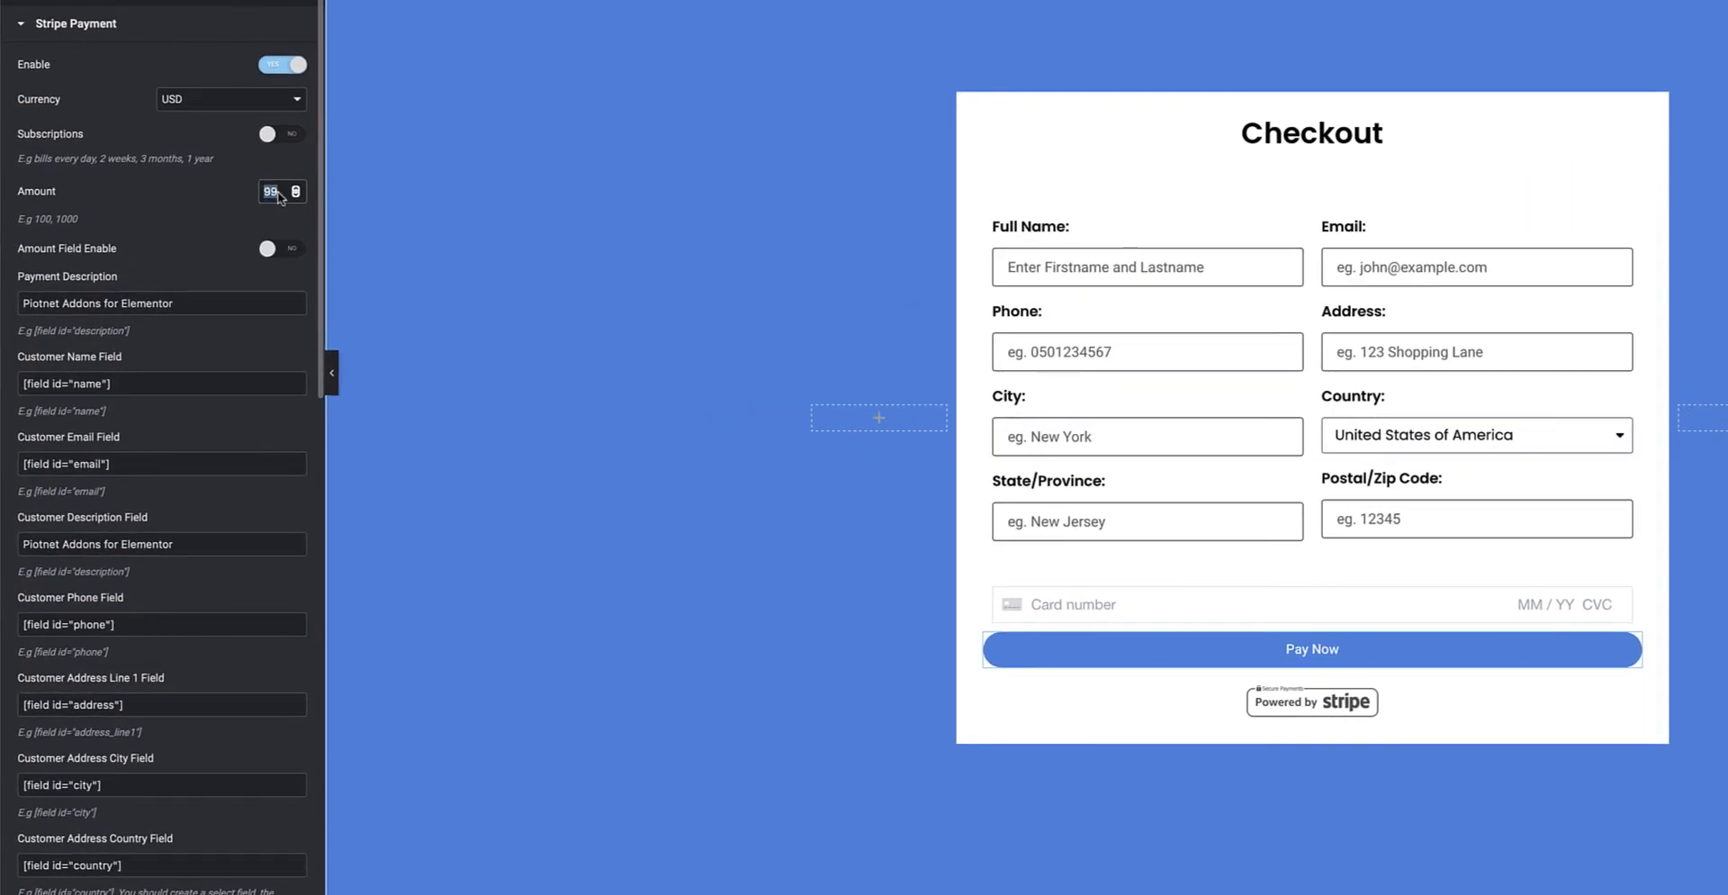
left_click_drag(198, 304, 16, 307)
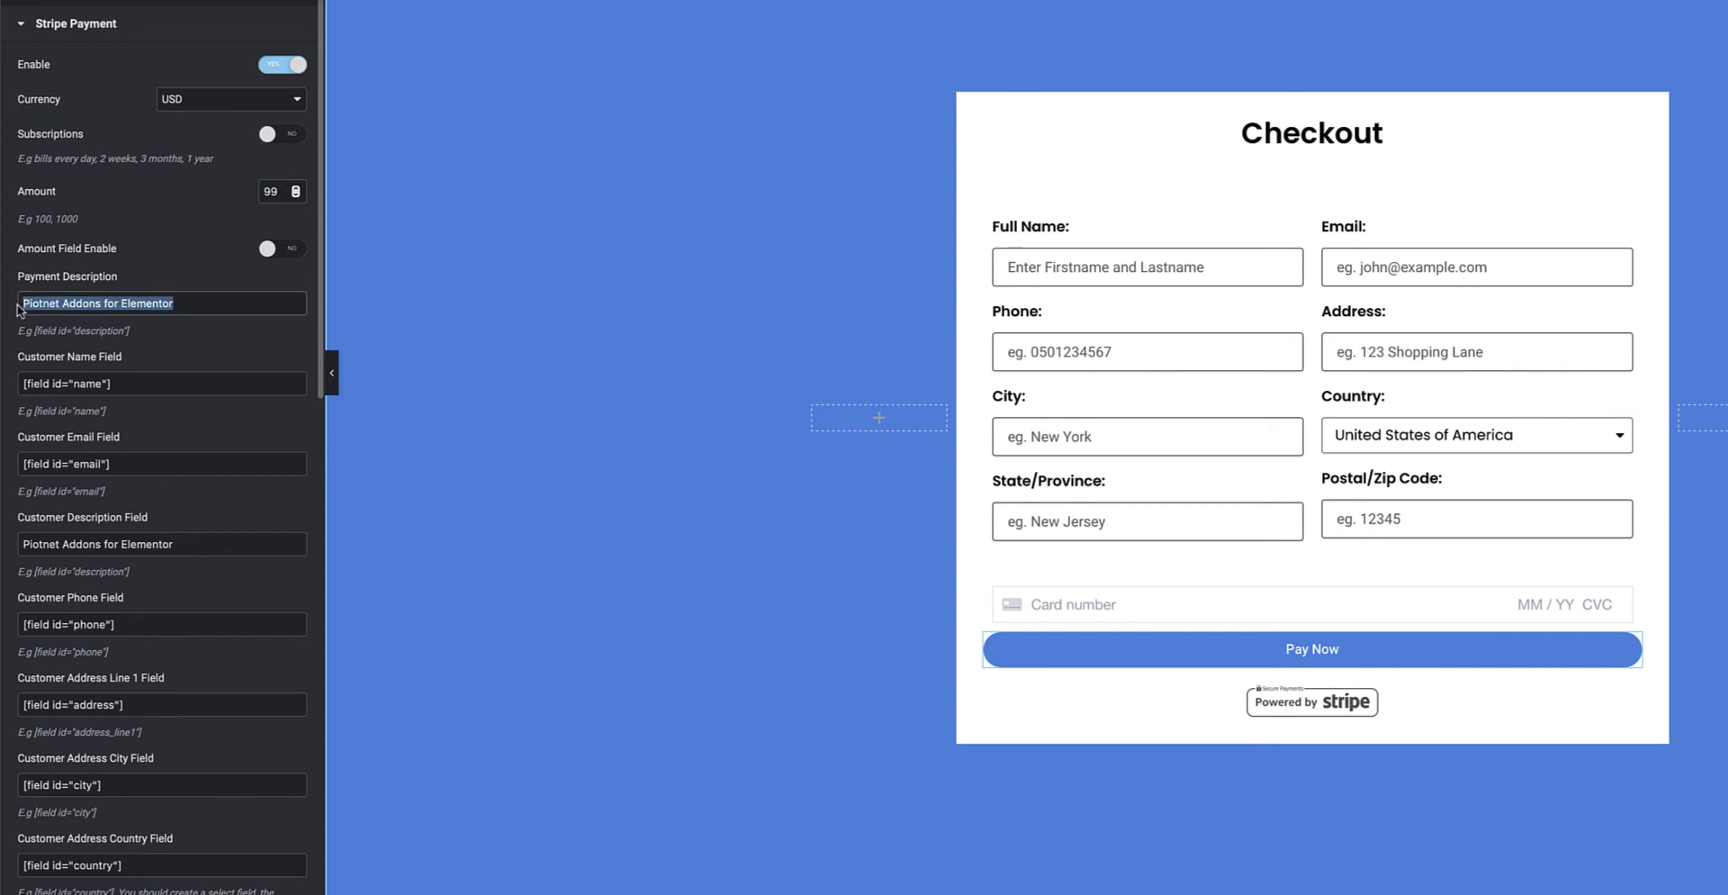
left_click(288, 249)
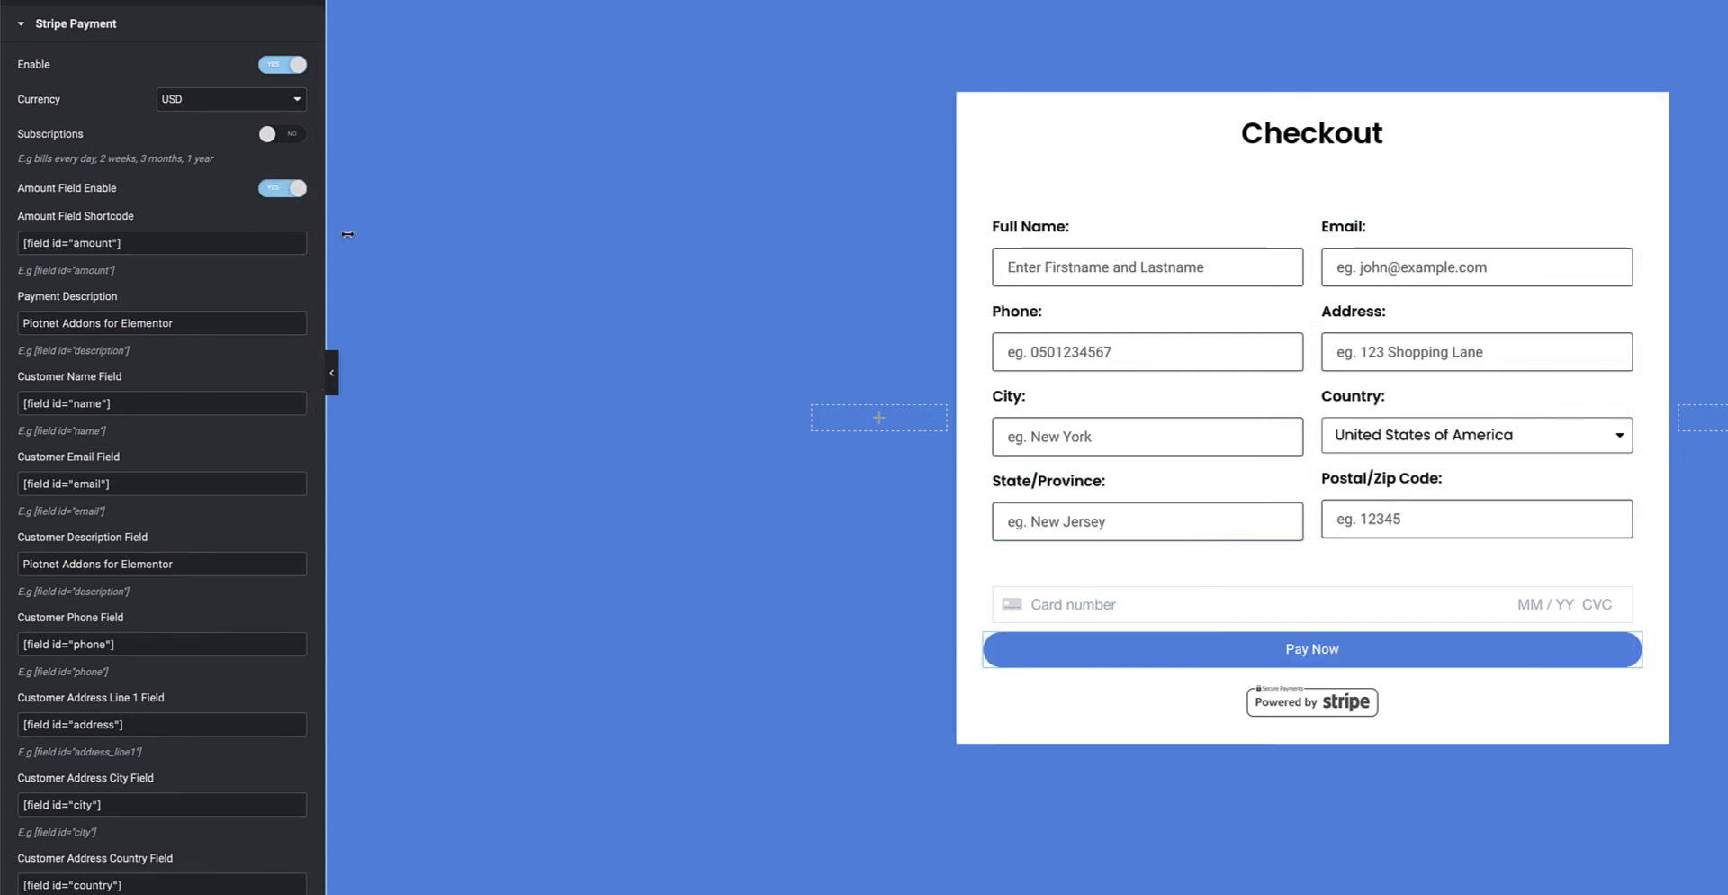
left_click_drag(128, 243, 18, 245)
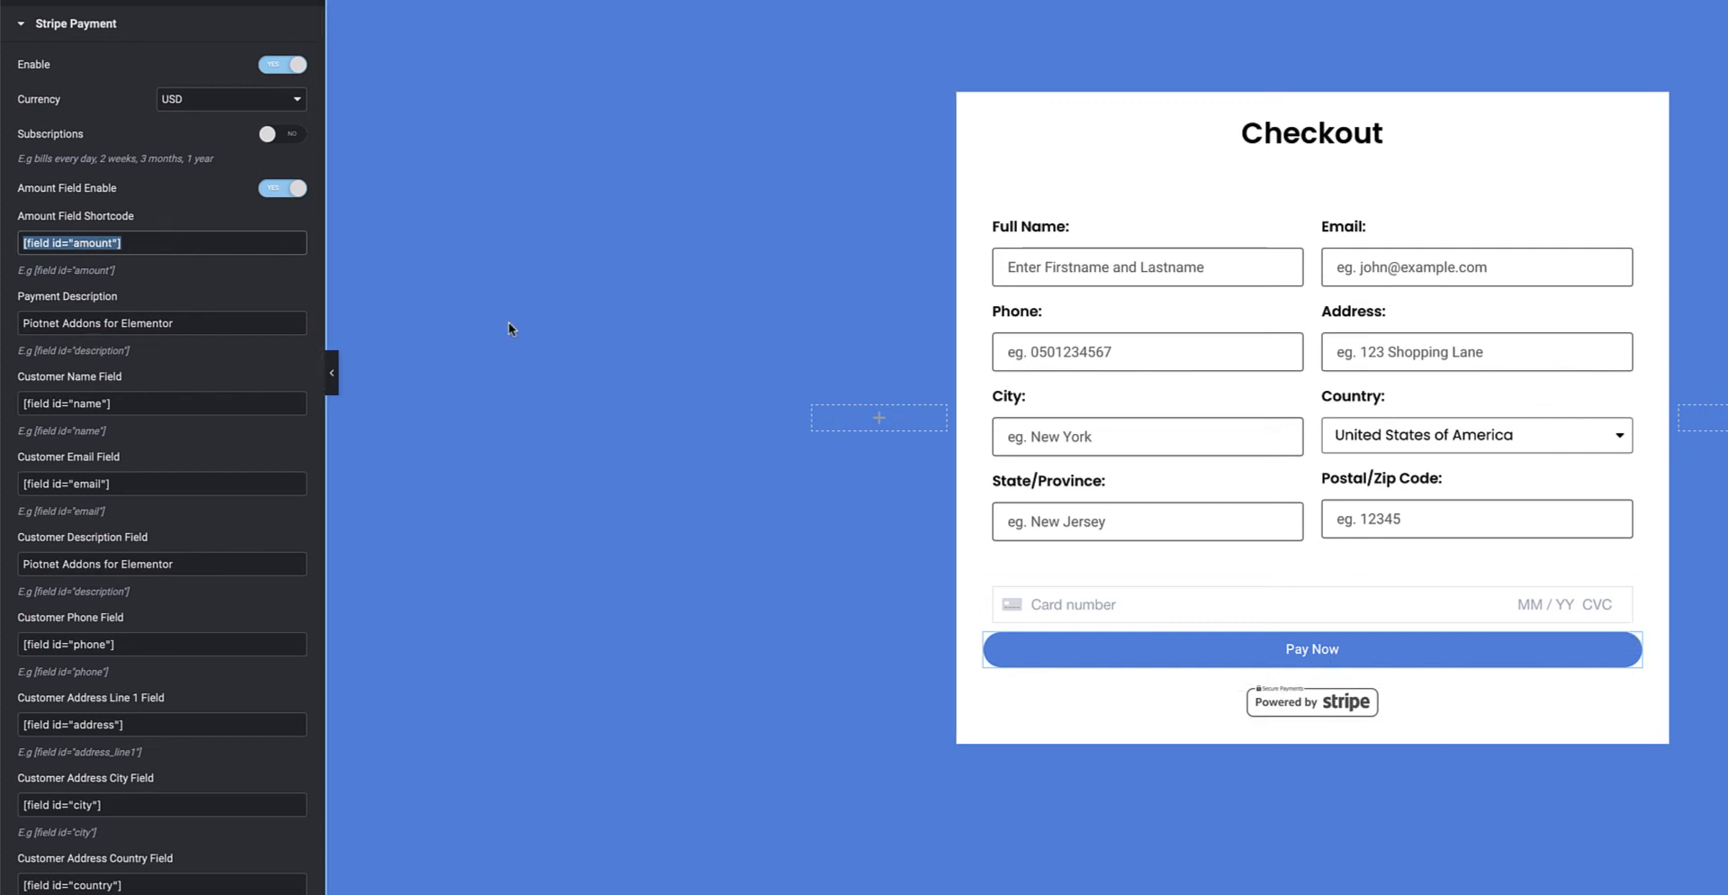
left_click(282, 188)
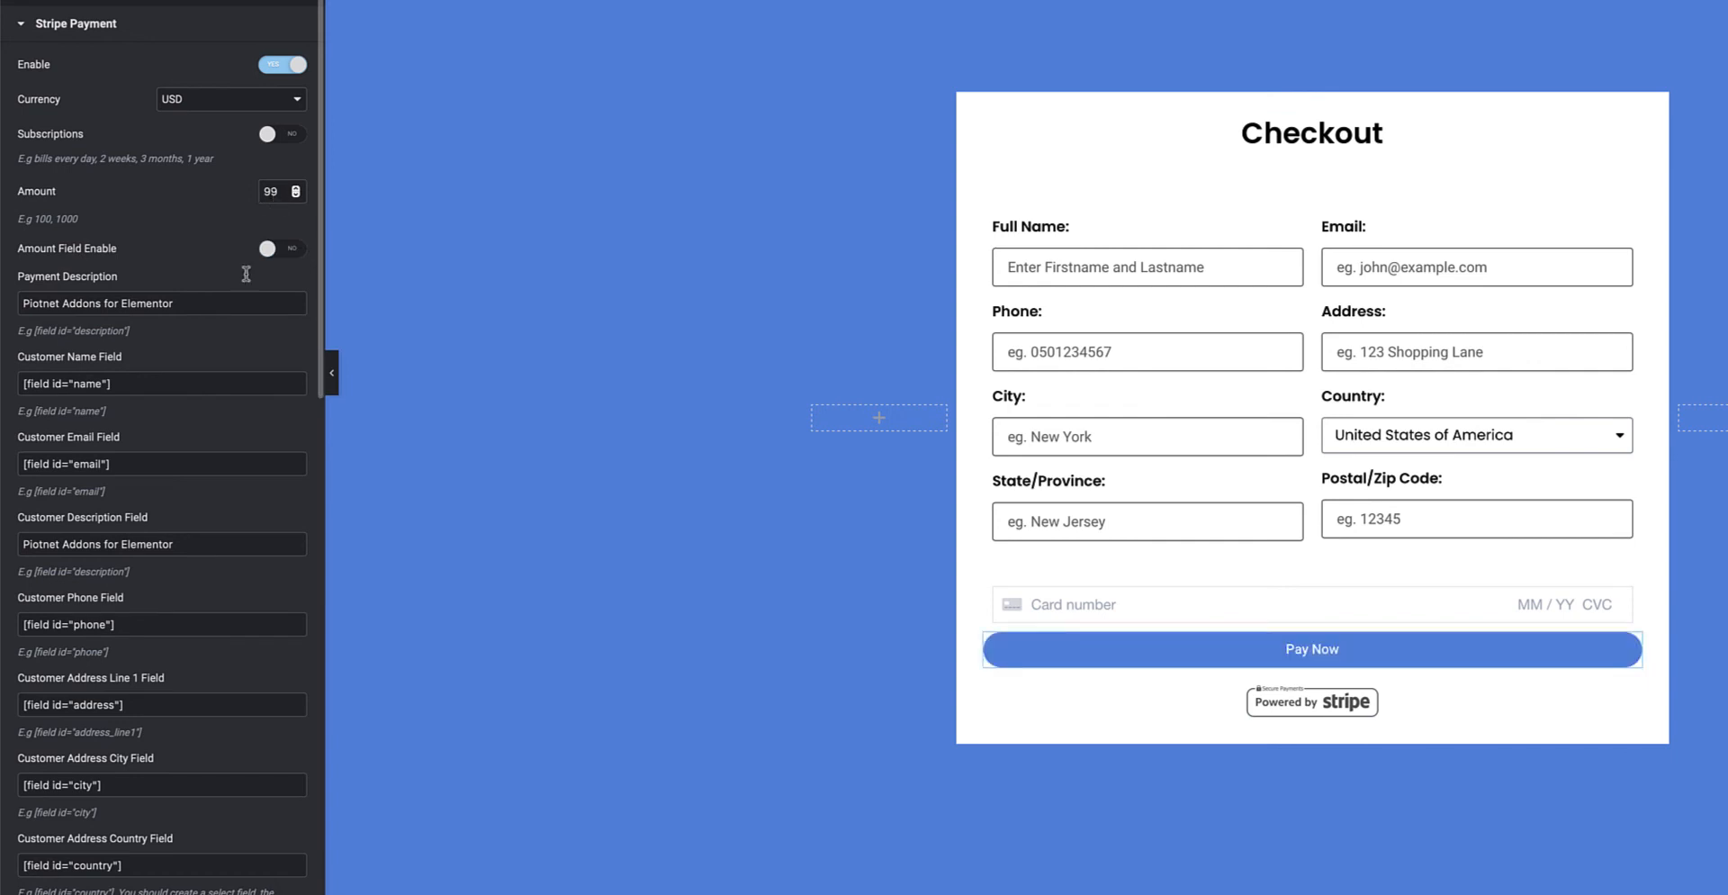
scroll(233, 300, "down", 3)
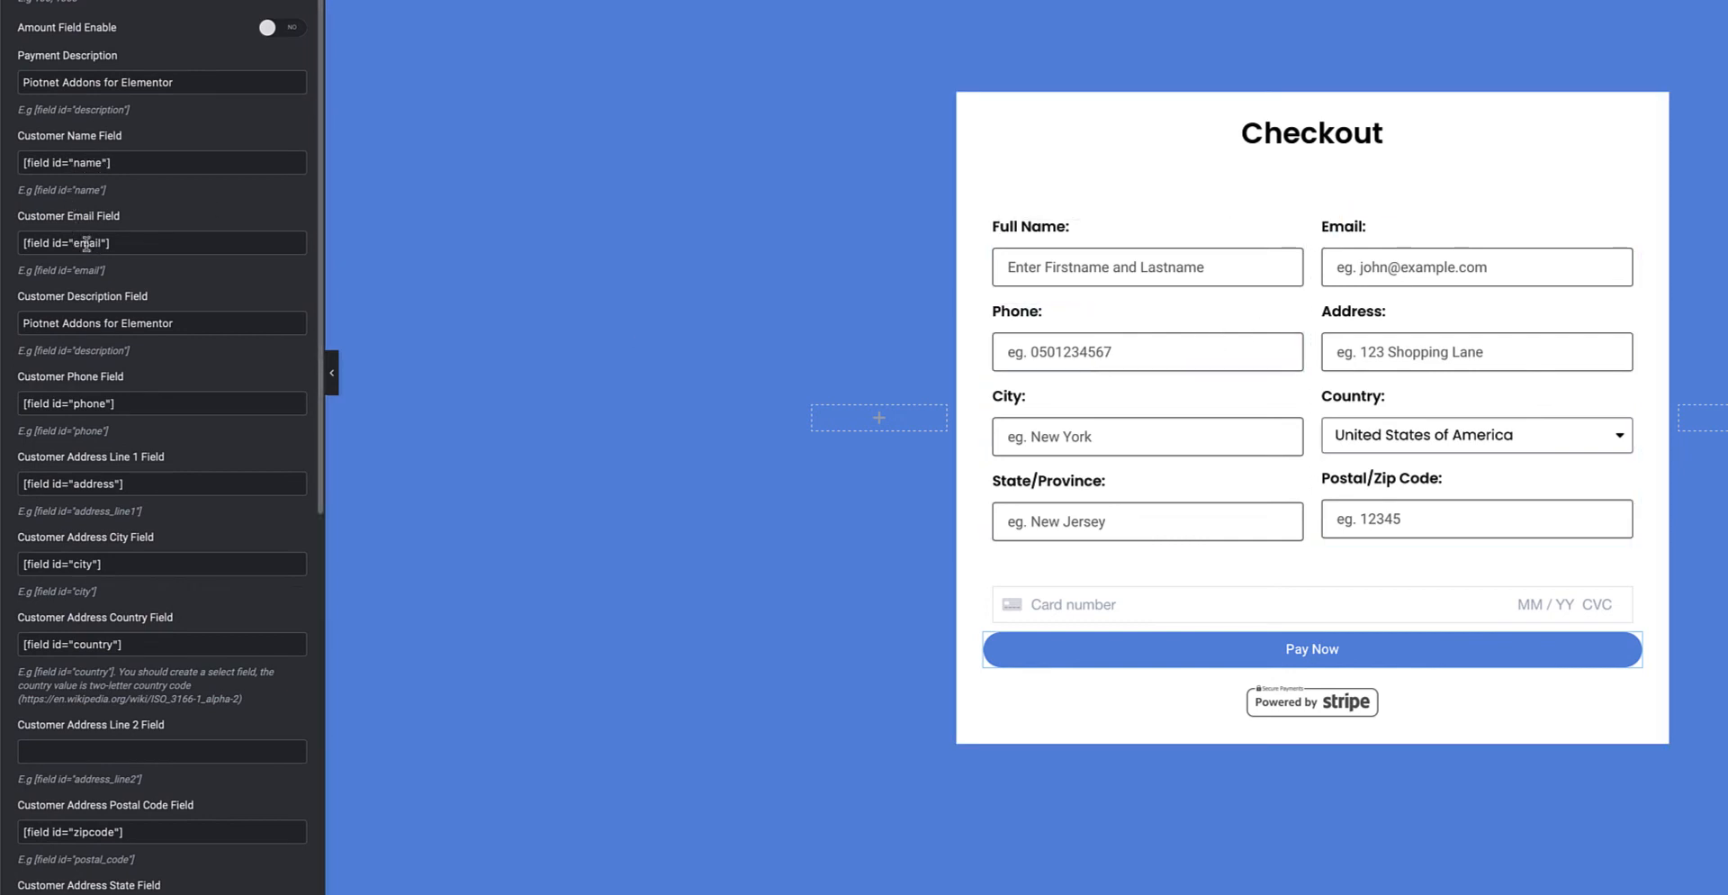
scroll(87, 243, "down", 2)
left_click_drag(180, 209, 14, 208)
left_click(135, 207)
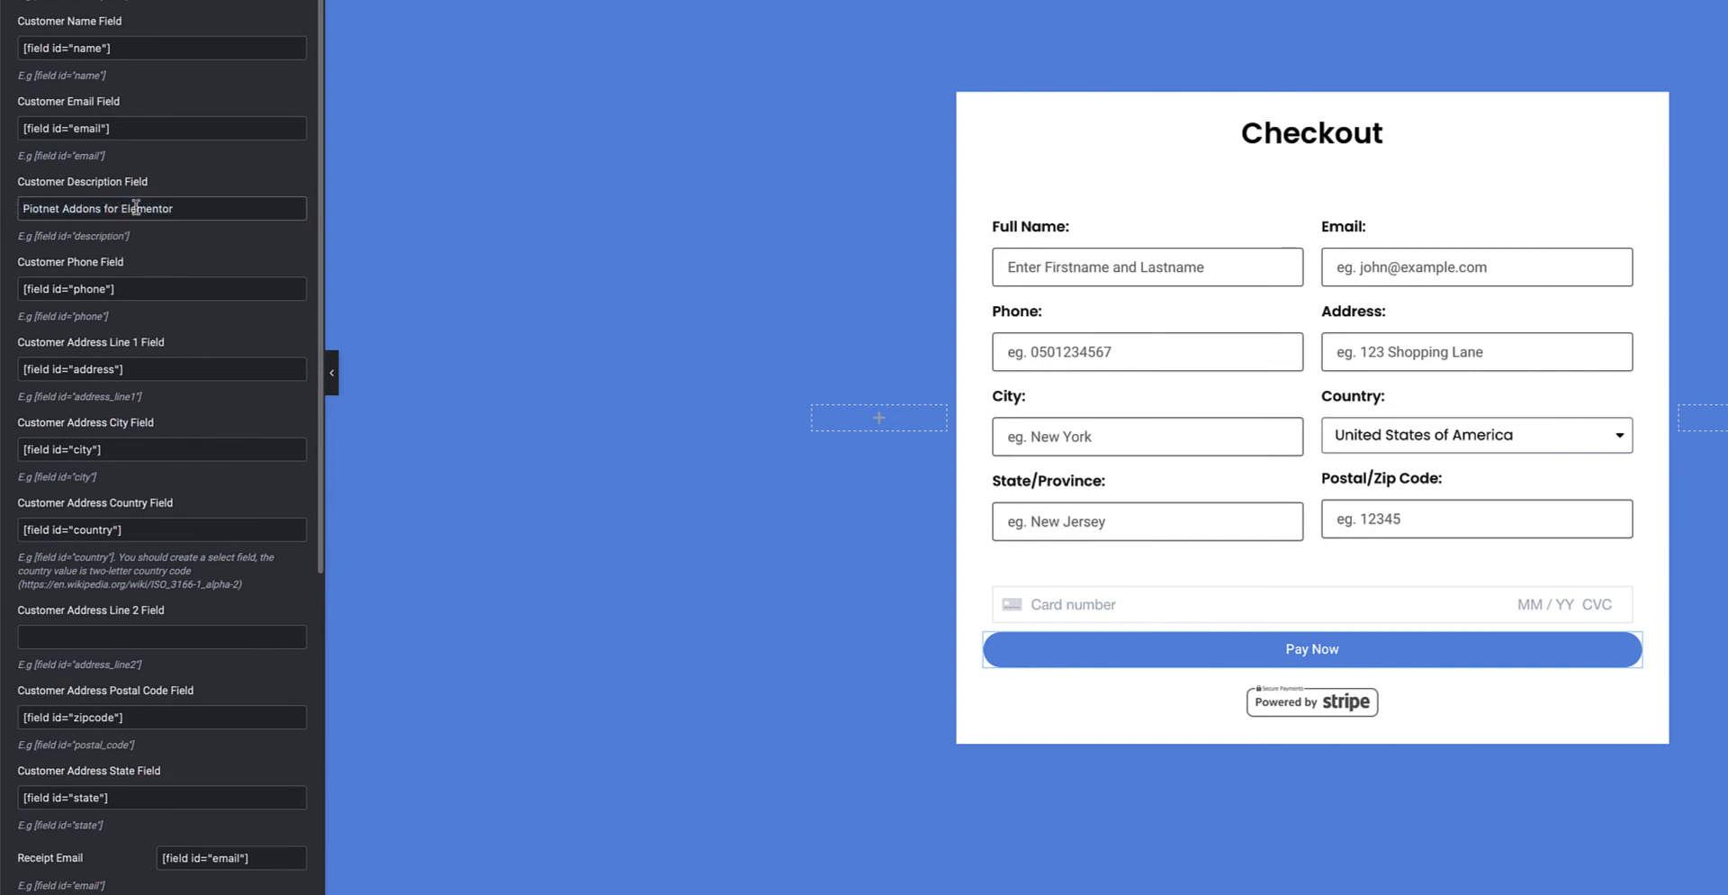
scroll(144, 248, "down", 1)
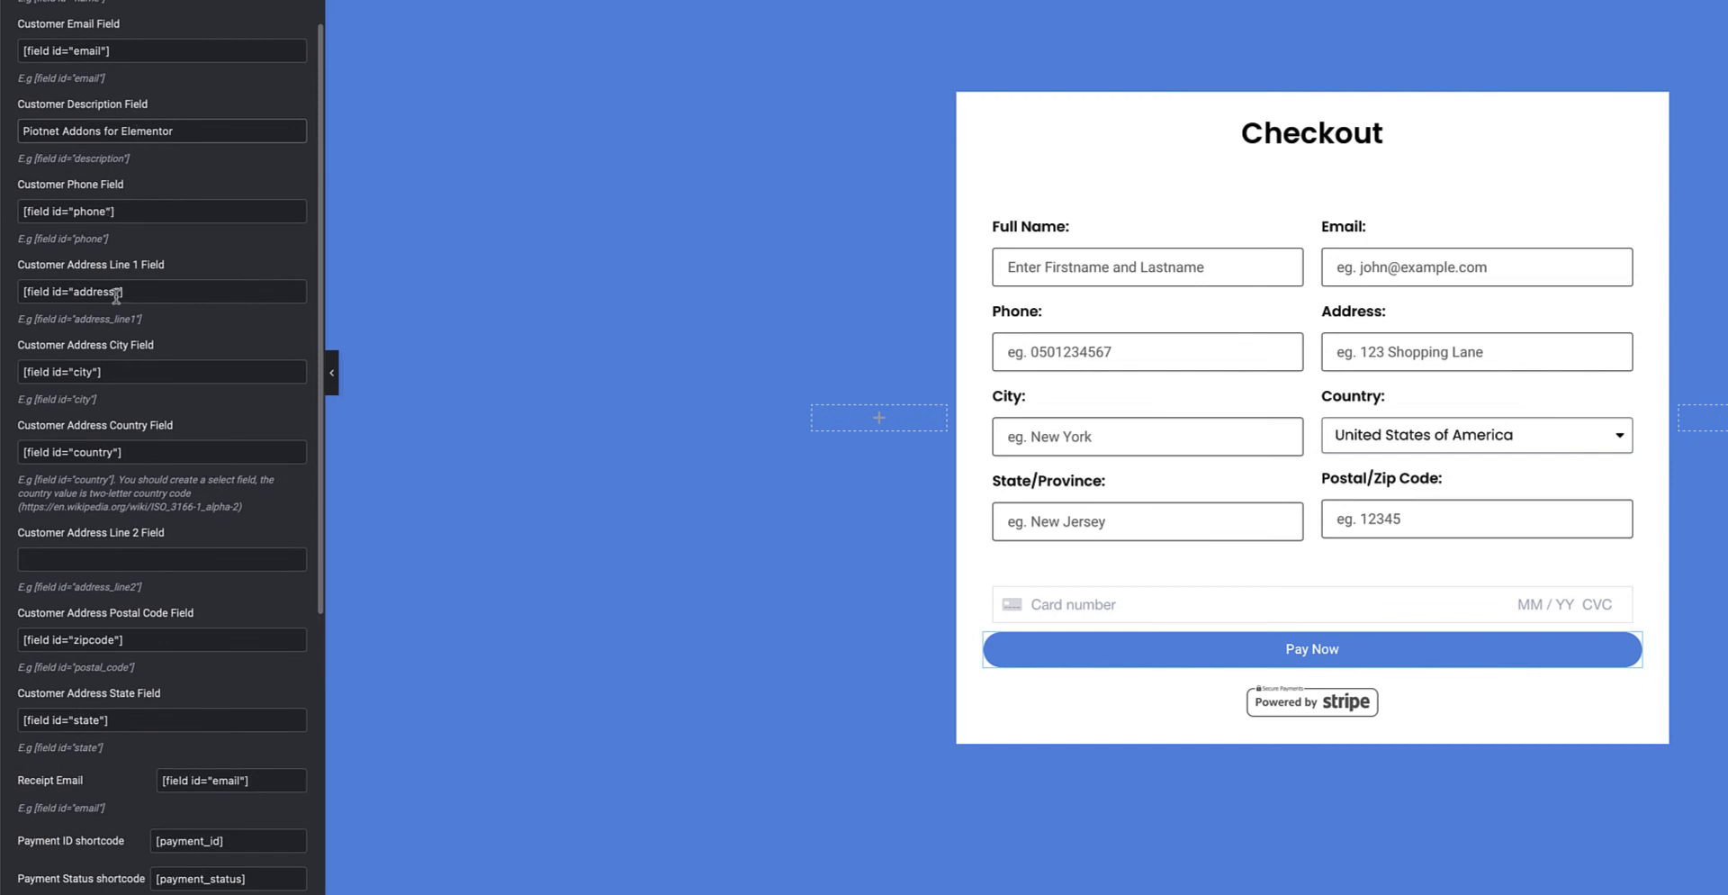
scroll(116, 295, "down", 1)
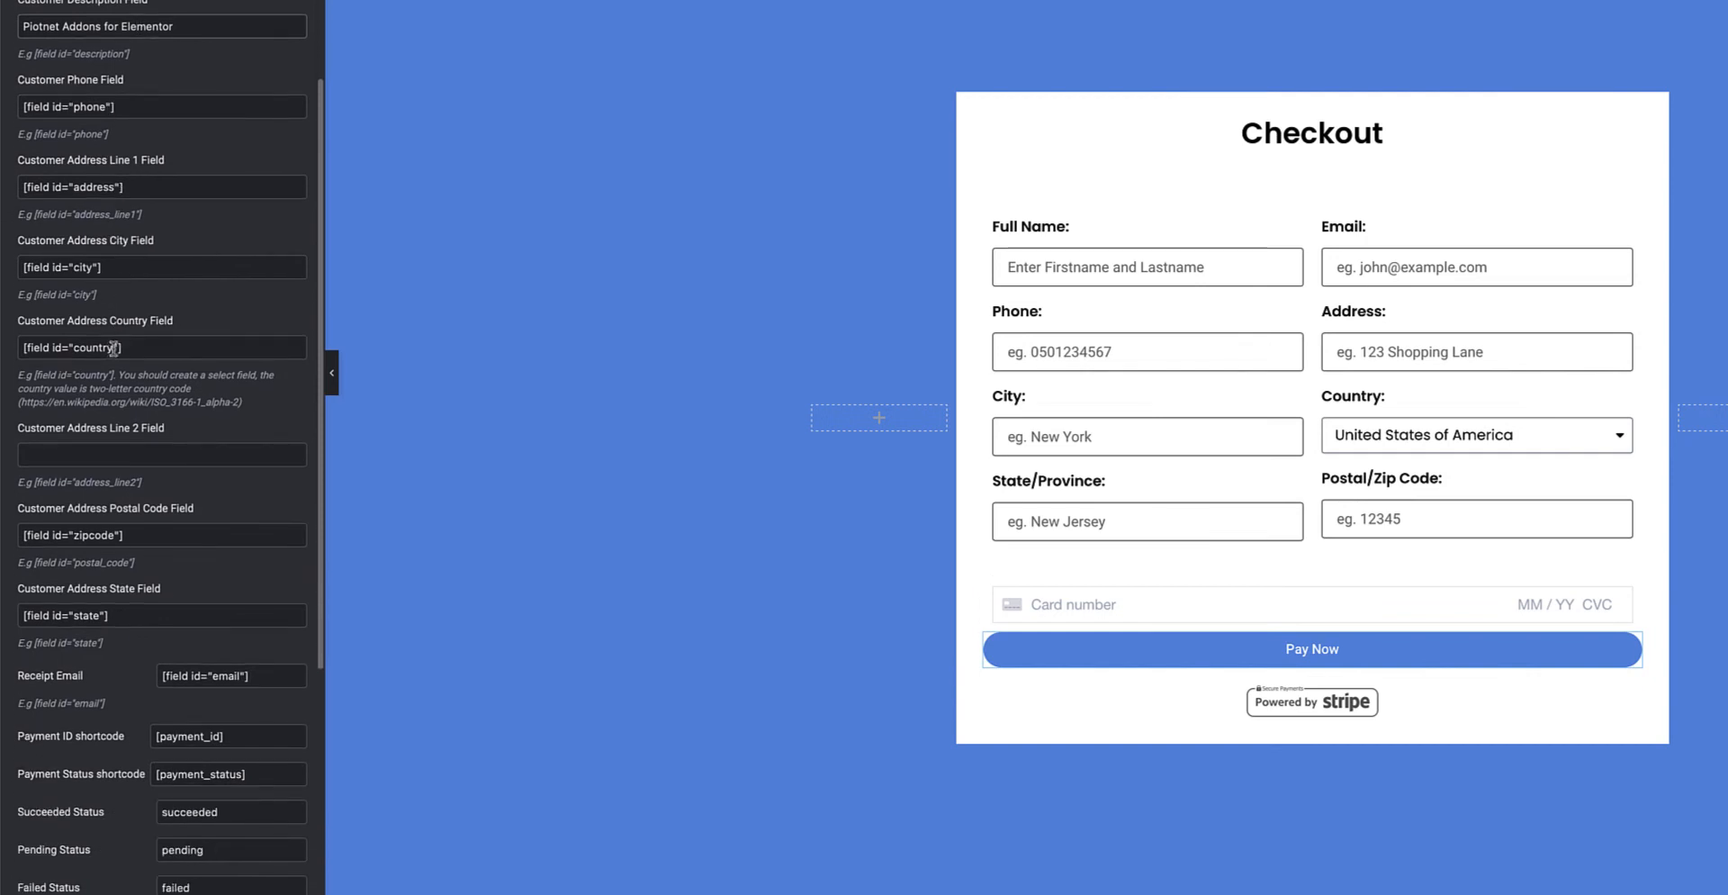
scroll(114, 347, "down", 2)
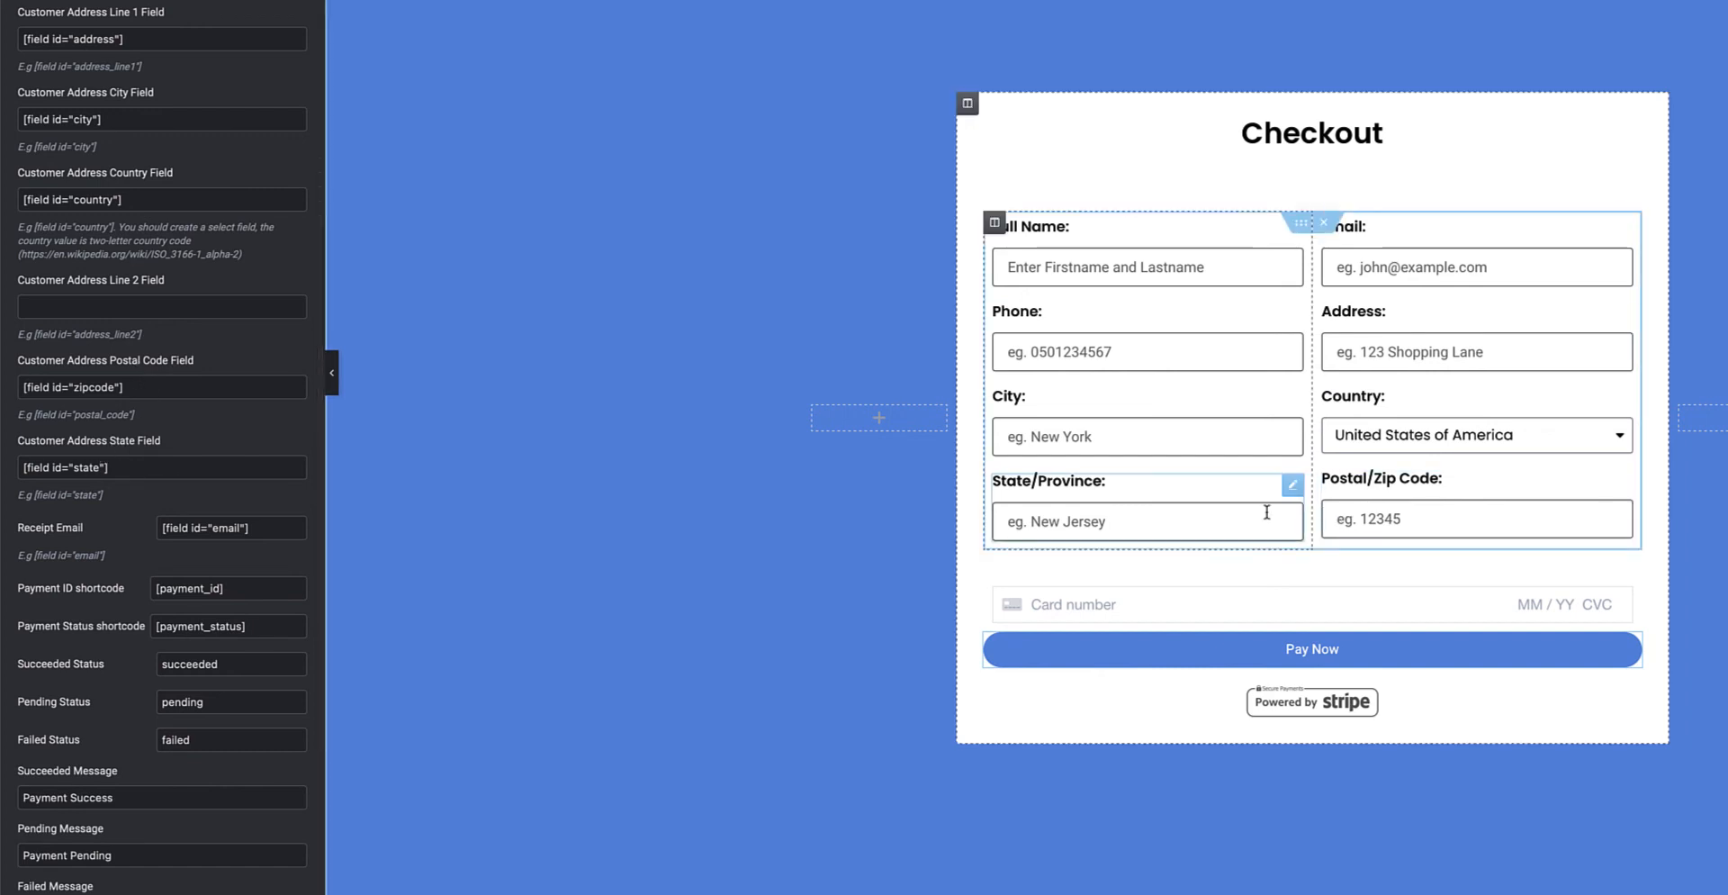
scroll(195, 468, "down", 3)
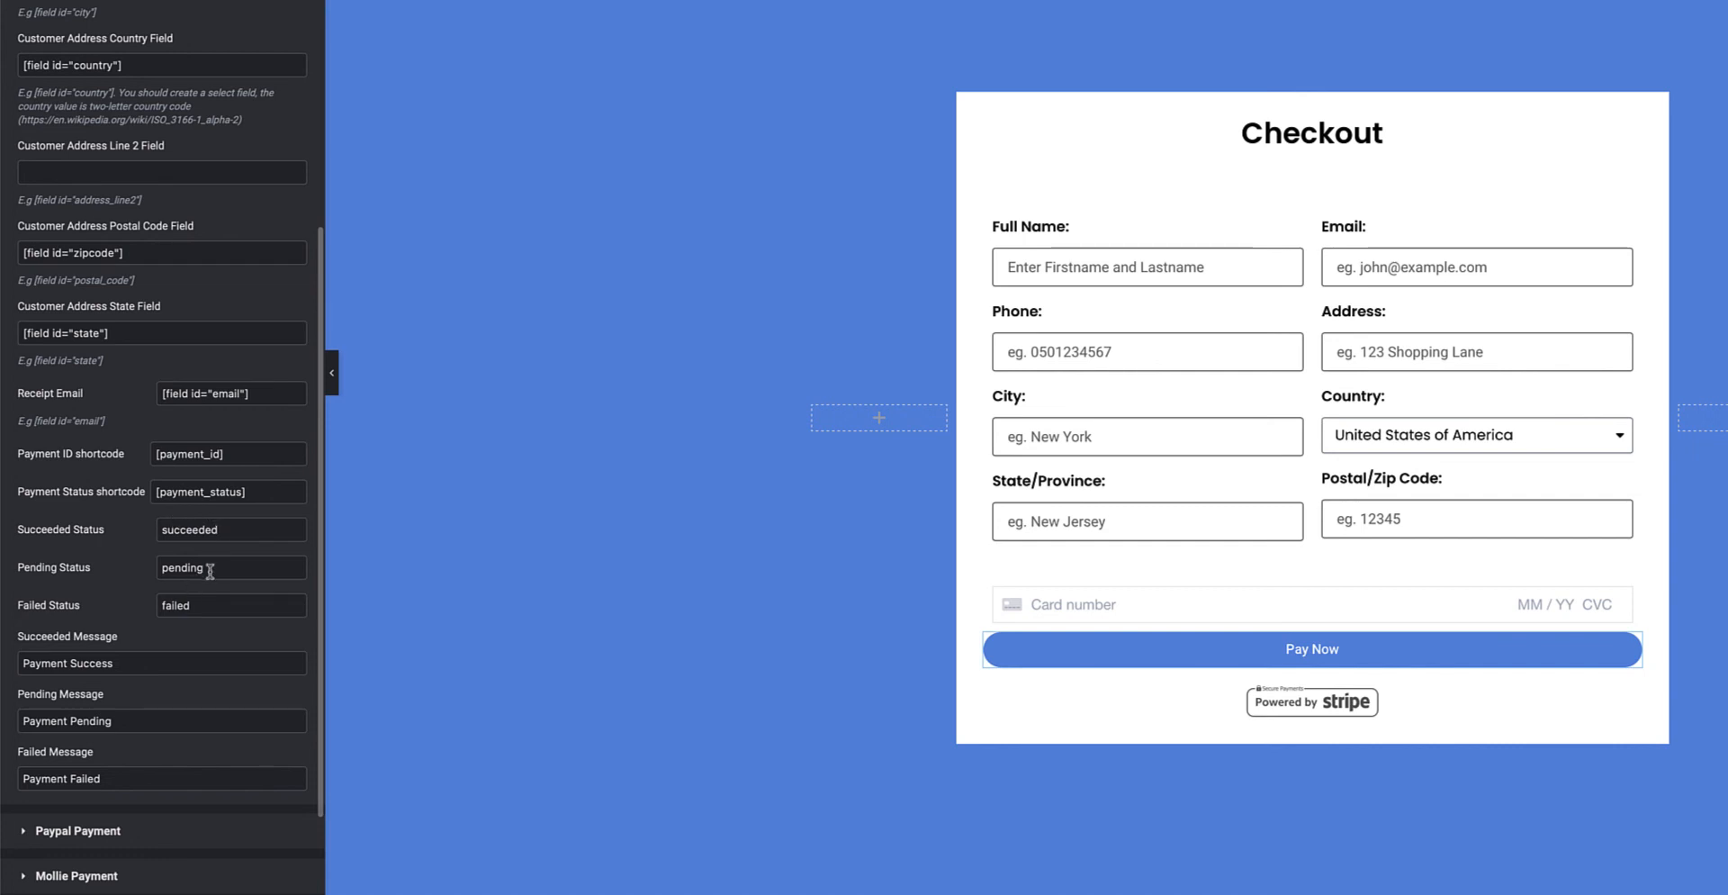
scroll(206, 598, "down", 3)
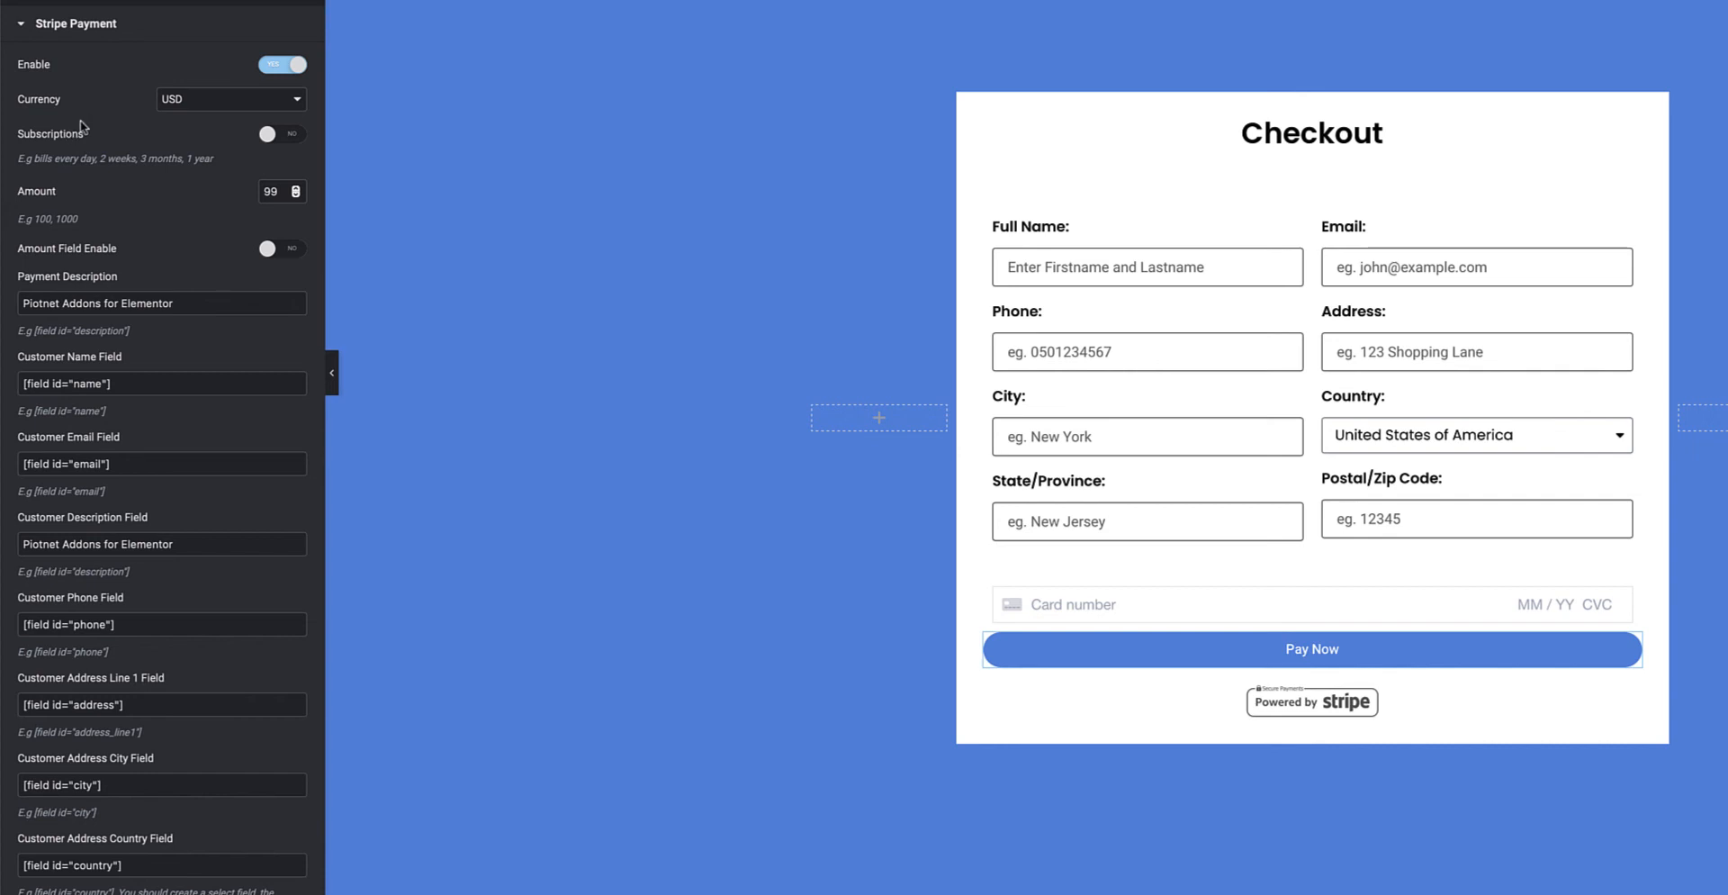
Turn on Stripe Subscriptions, check the product name and ID, then set 'use only price' to YES.
left_click(290, 135)
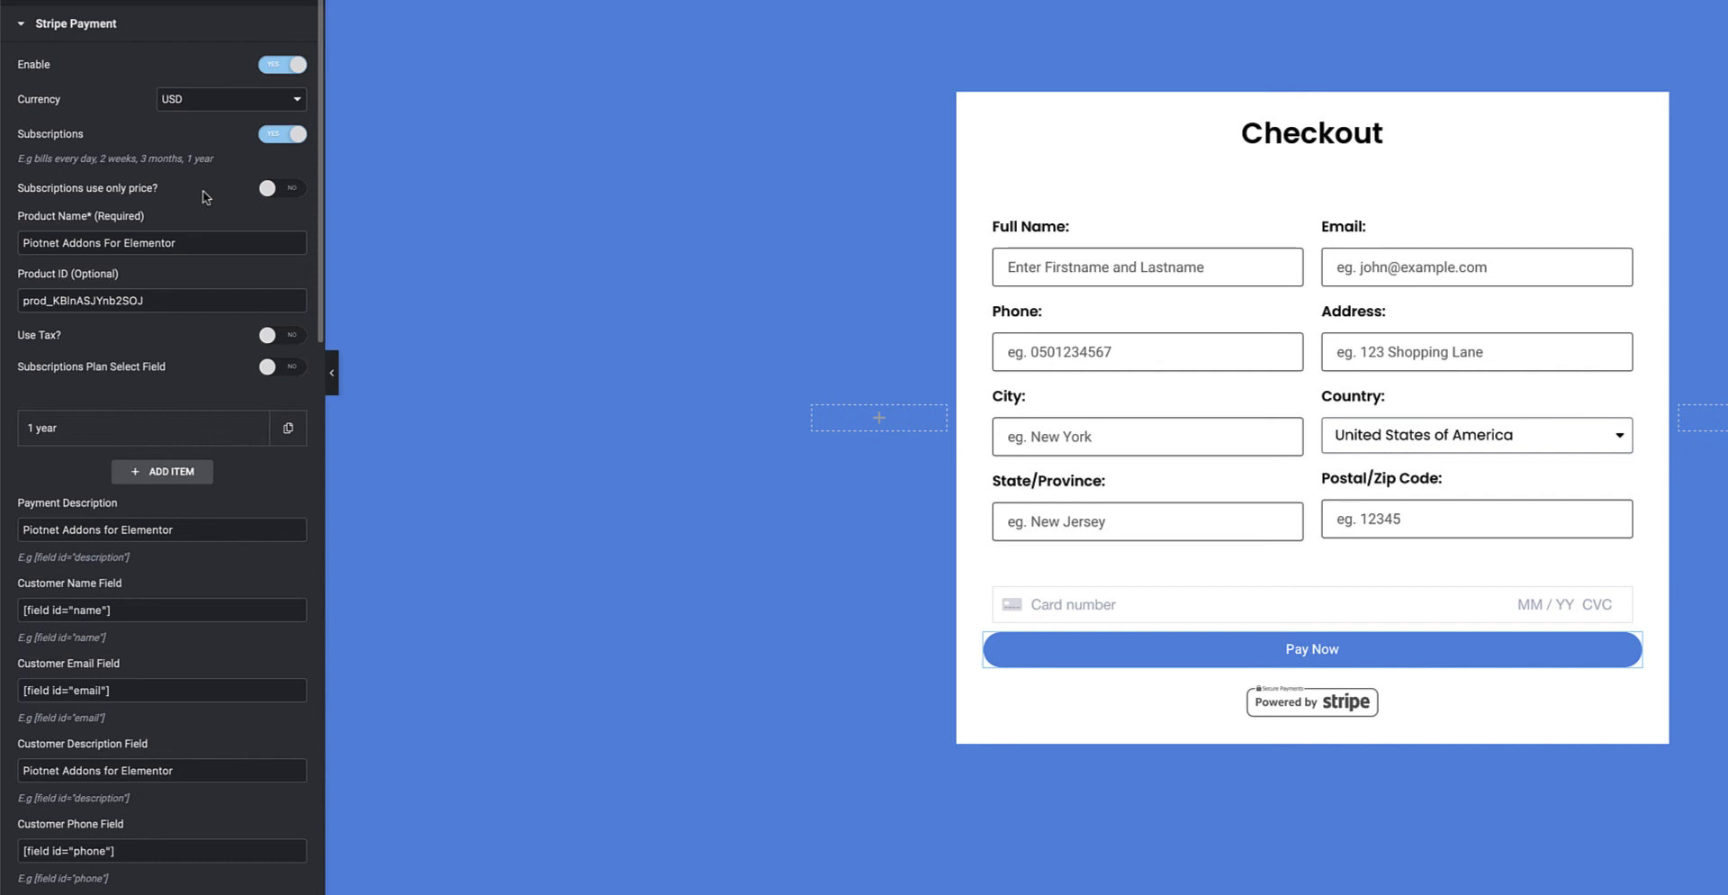
left_click_drag(187, 243, 5, 243)
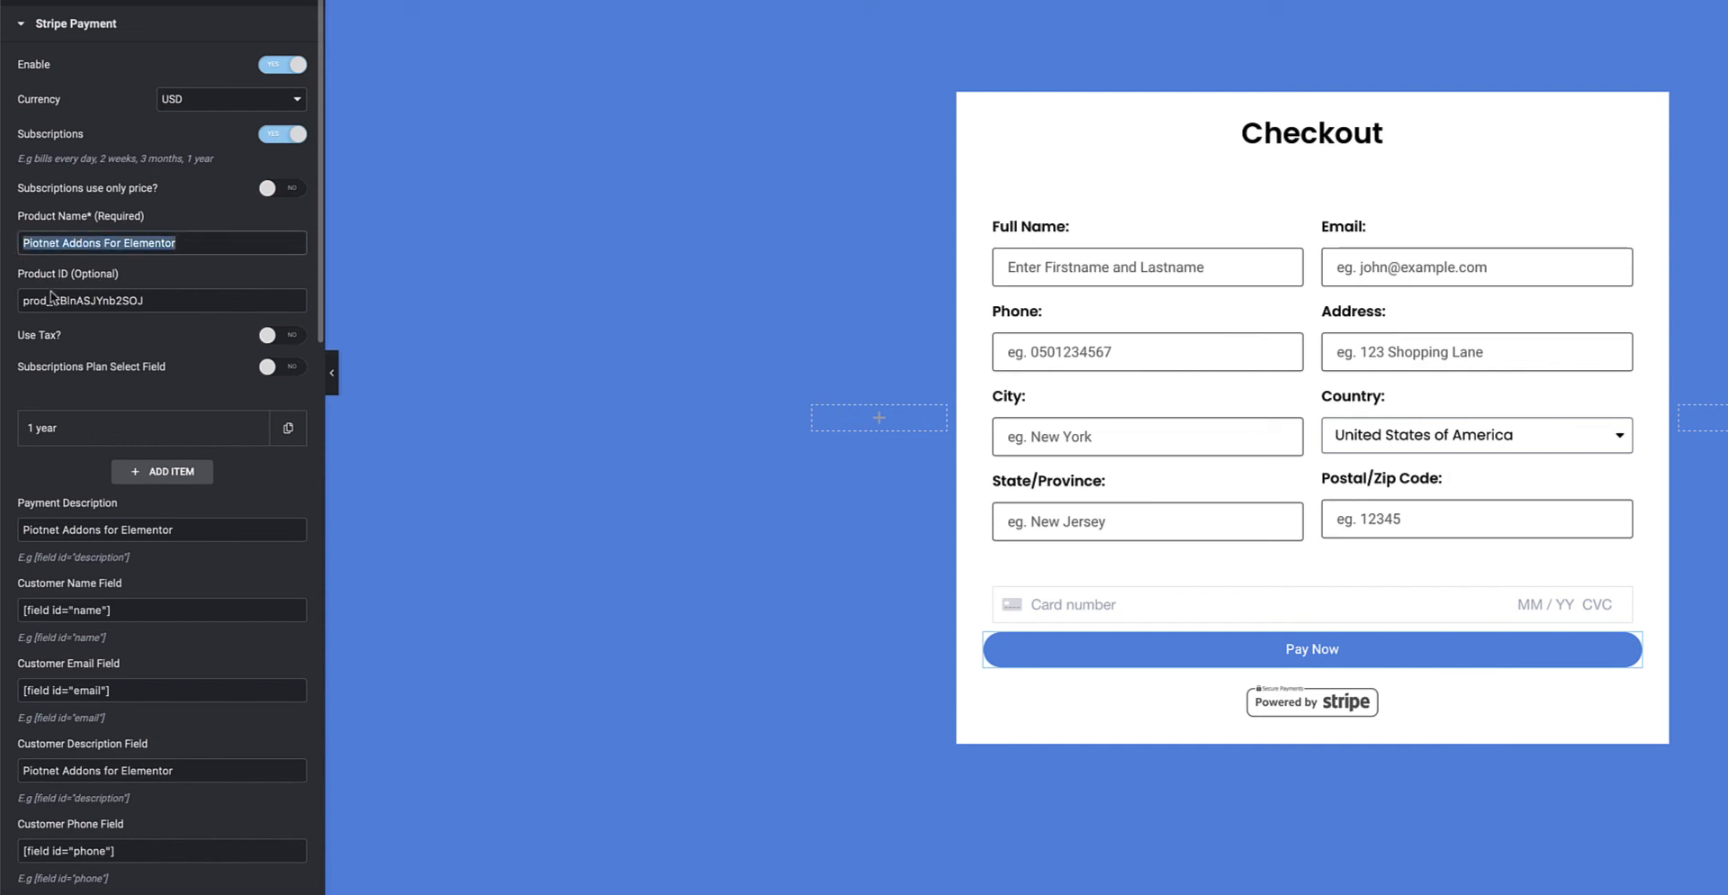
left_click_drag(153, 301, 17, 300)
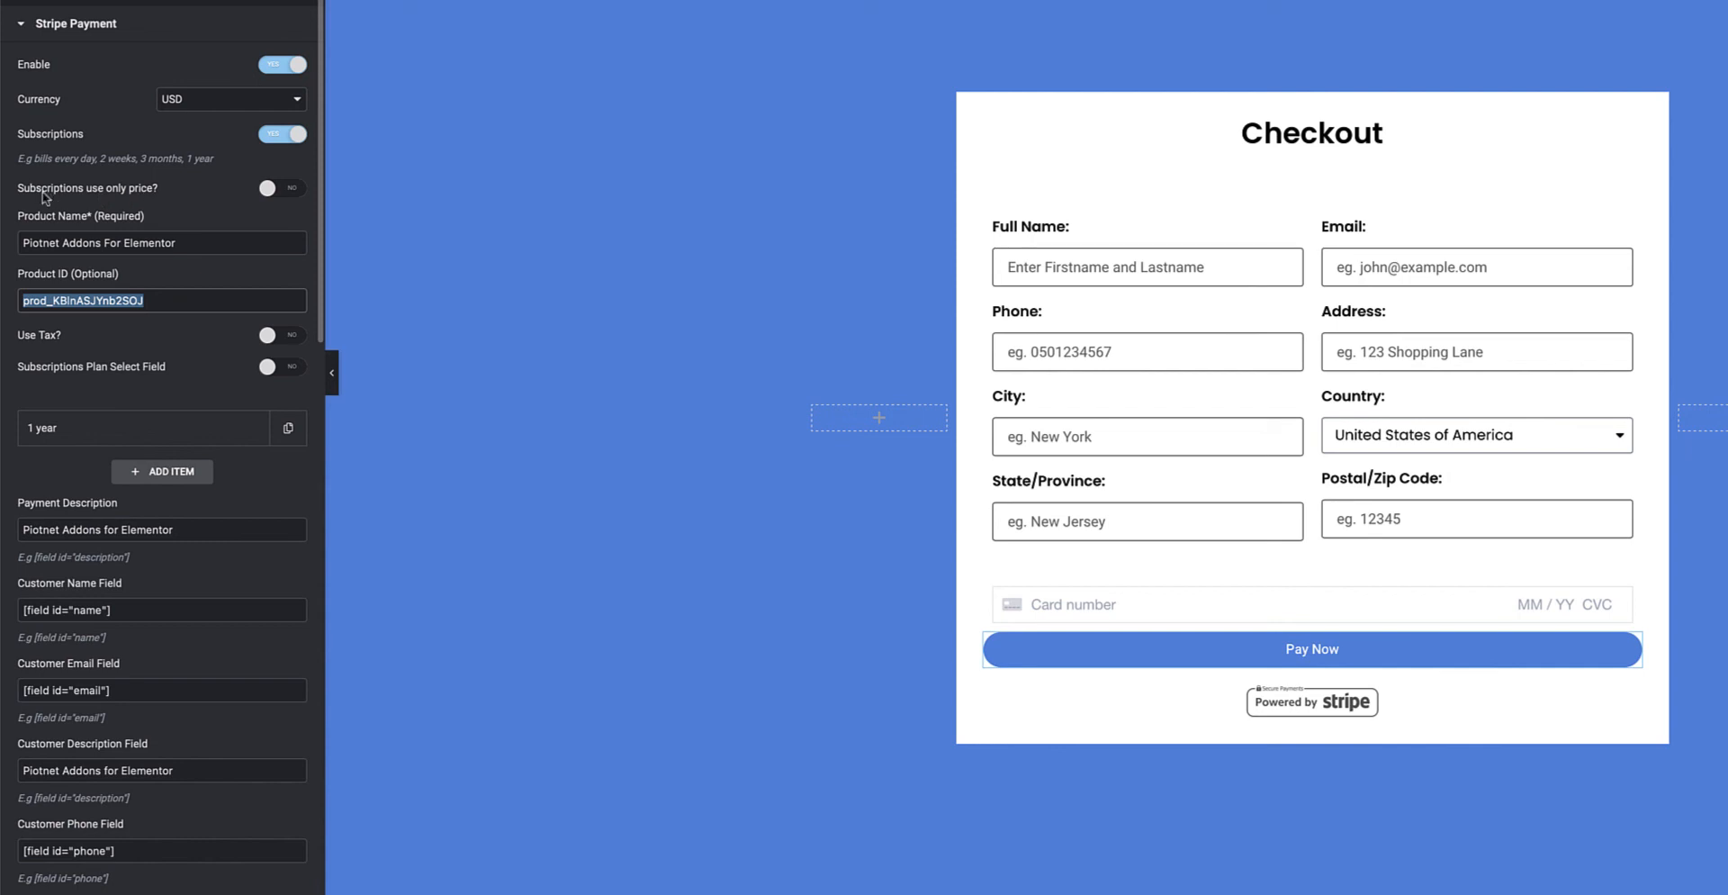
left_click(291, 190)
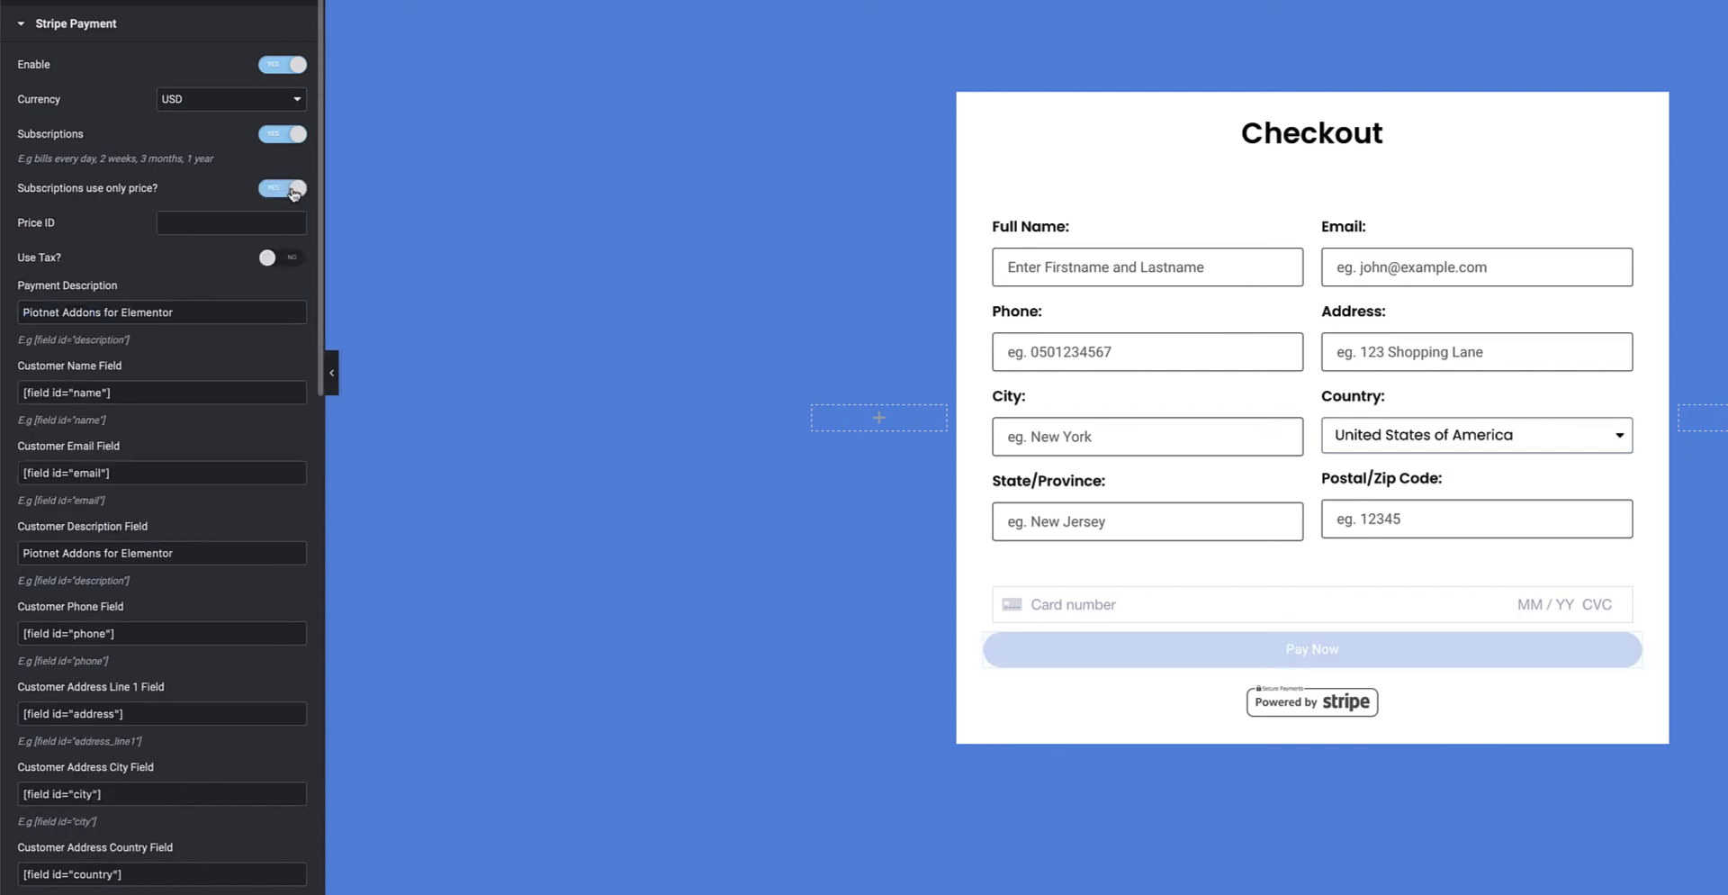
Set 'Subscriptions use only price?' back to NO, and turn Use Tax on then off again.
left_click(183, 224)
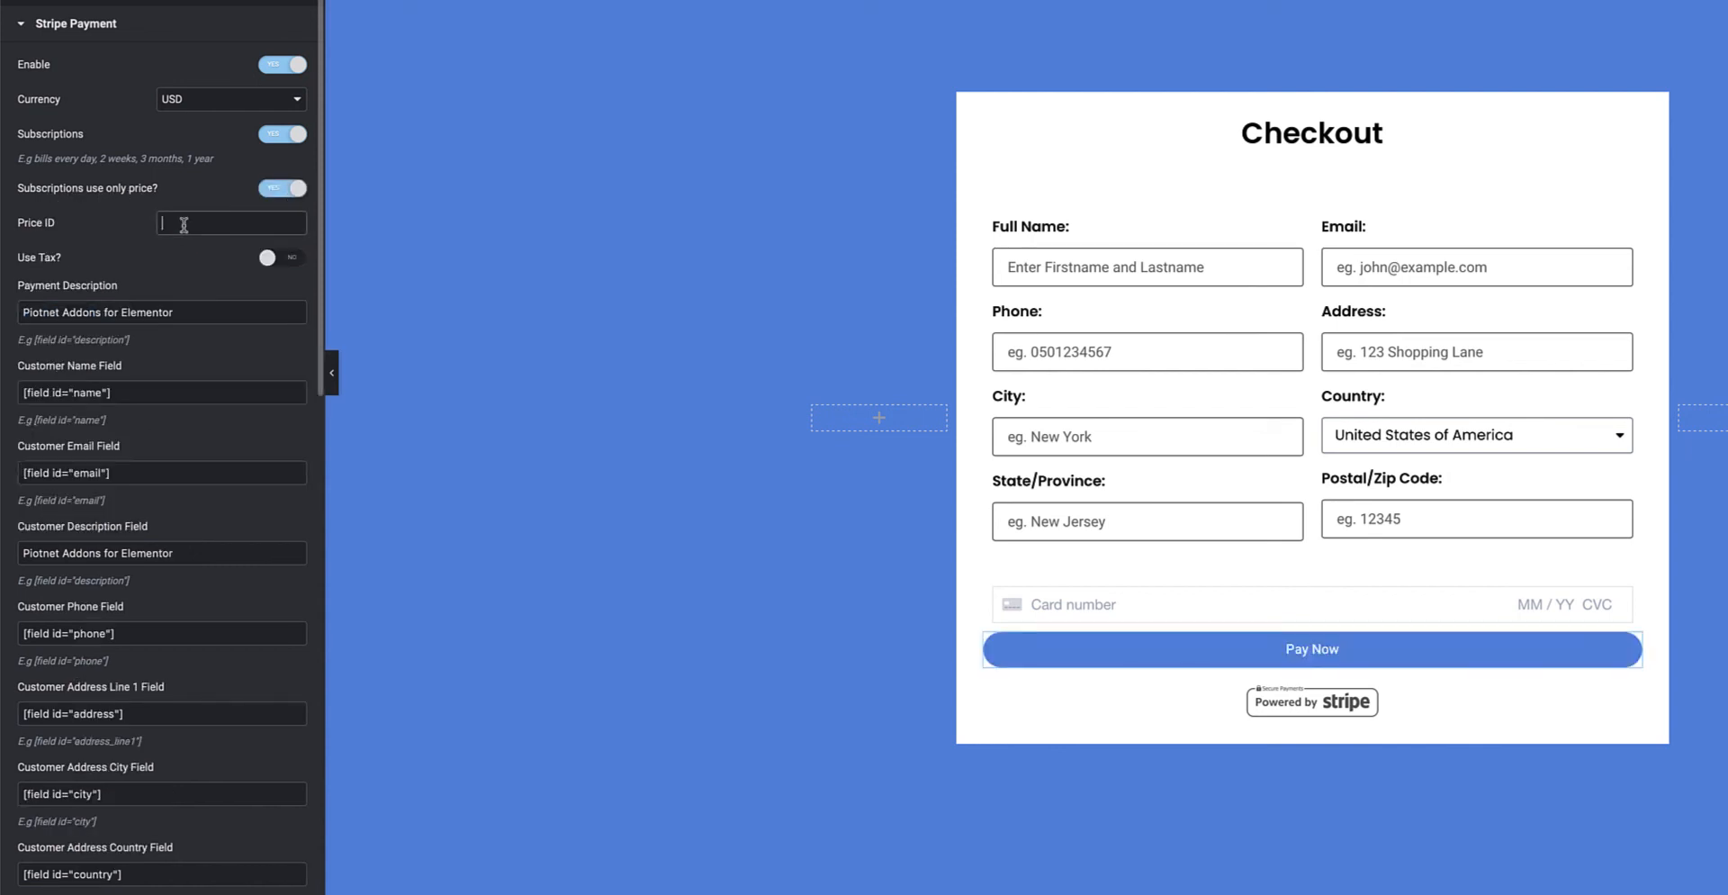
left_click(282, 190)
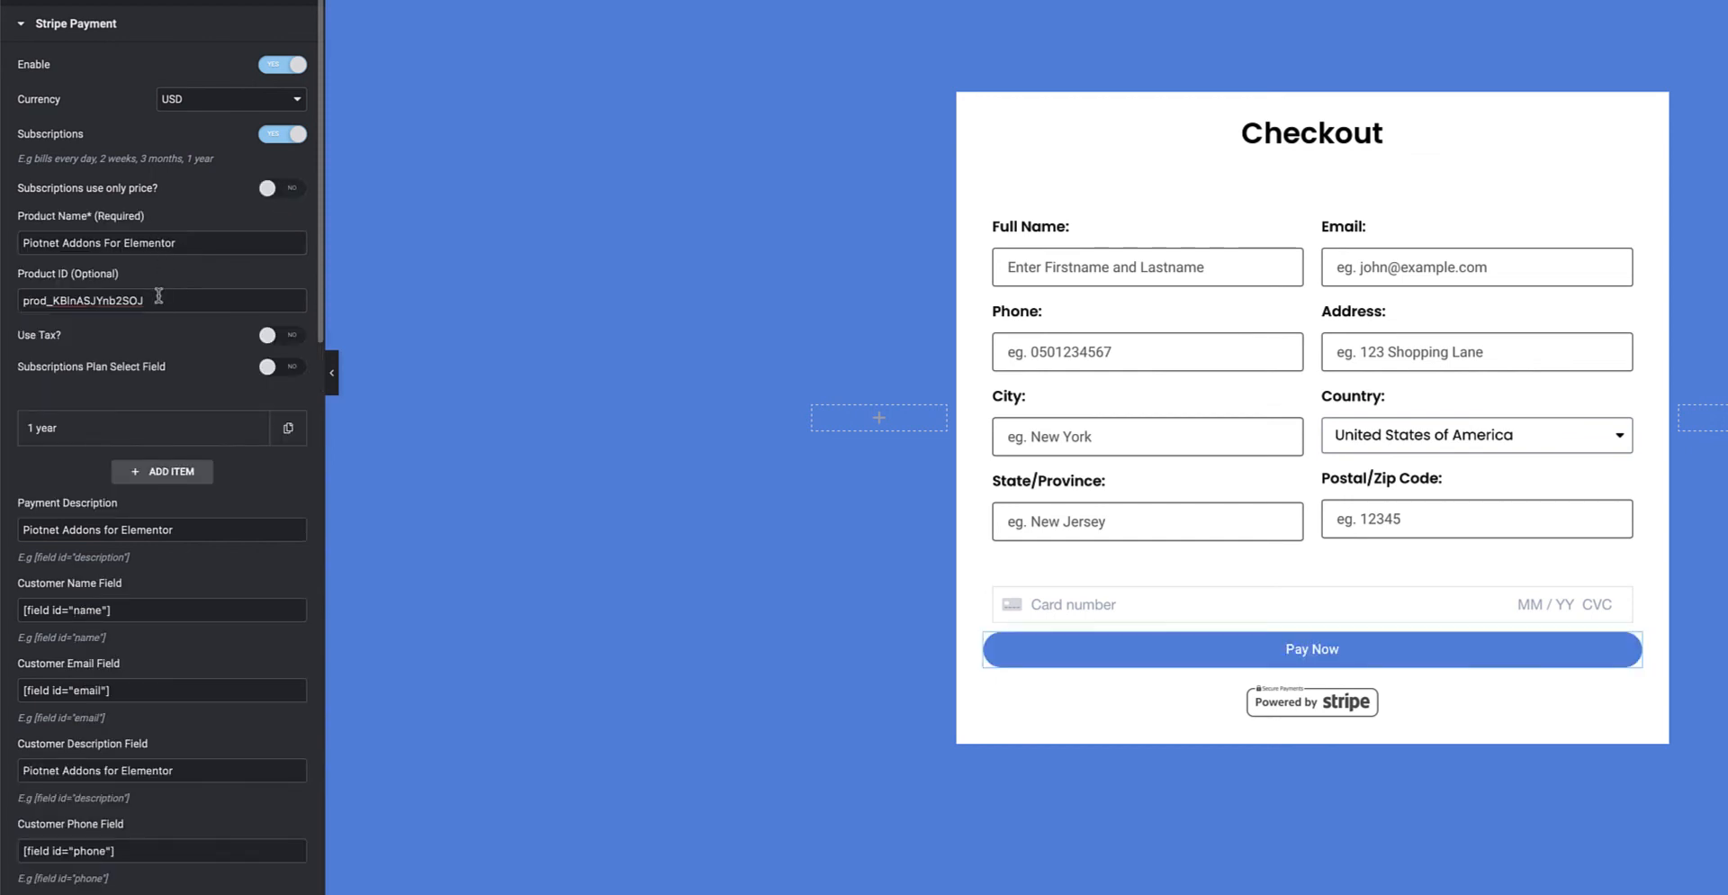
left_click(295, 338)
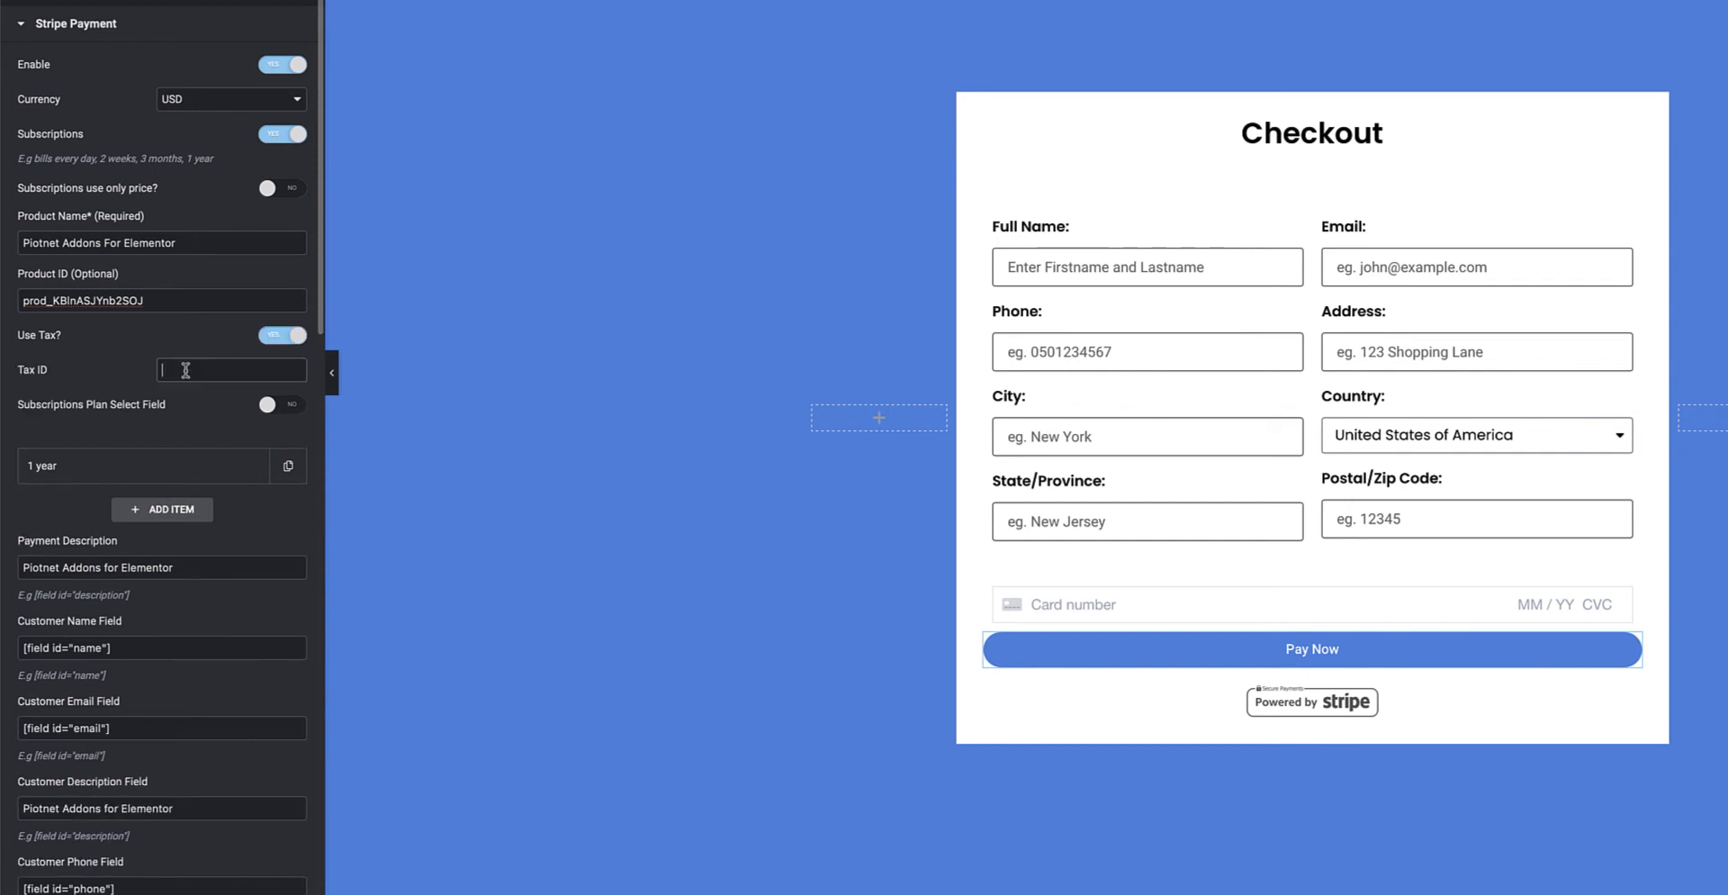
left_click(185, 370)
left_click(280, 339)
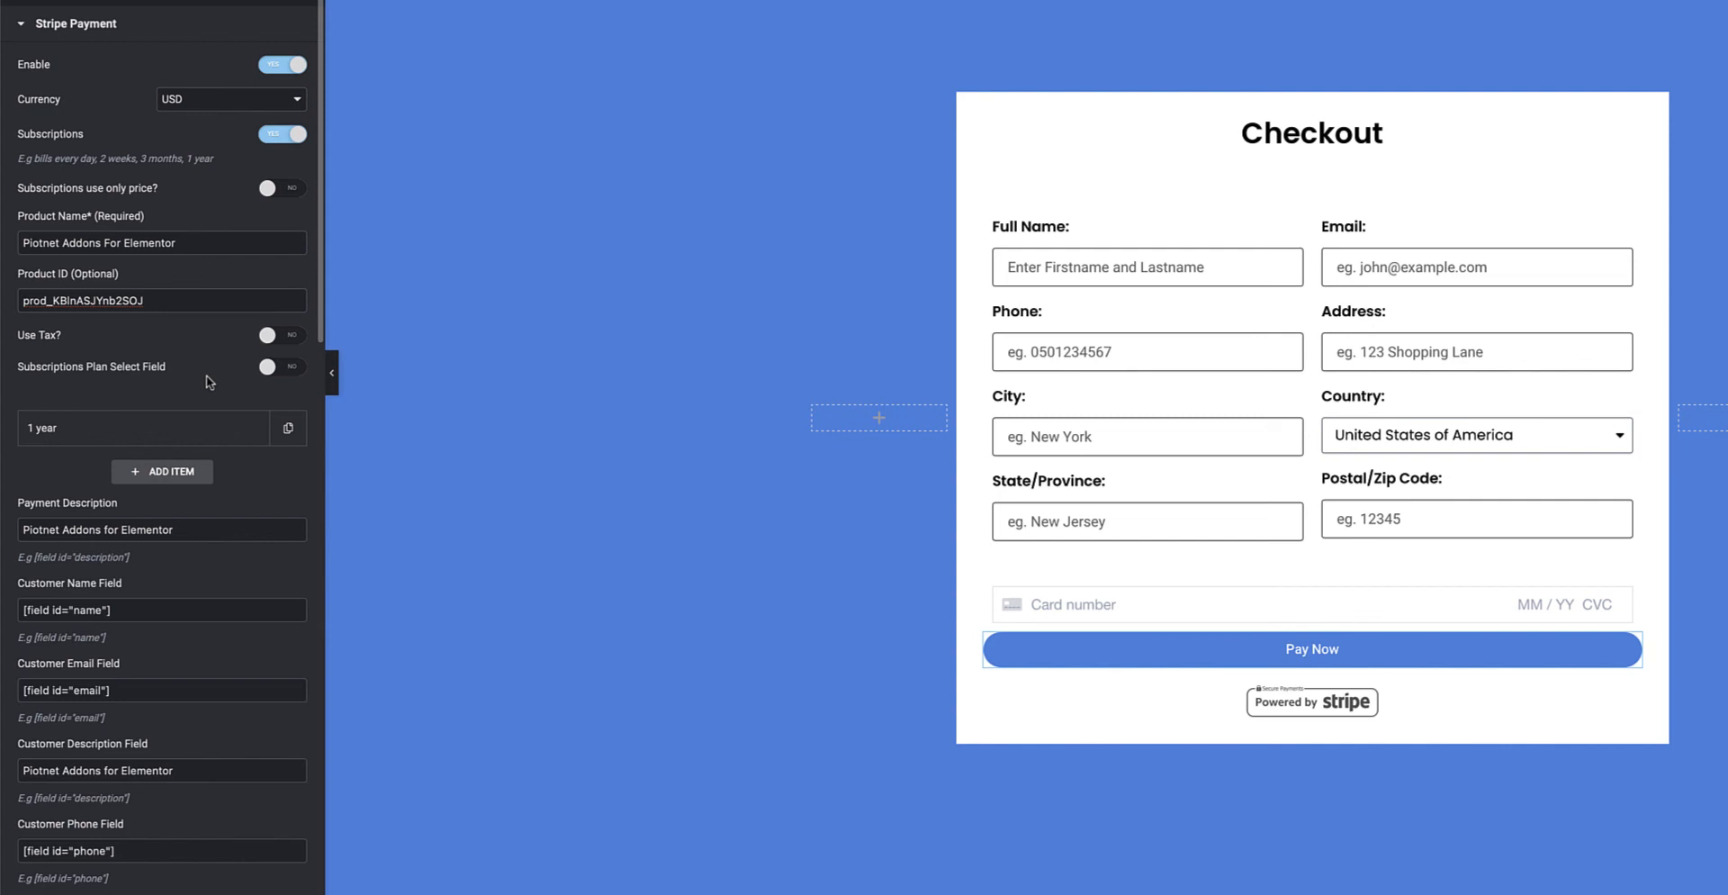
left_click(288, 368)
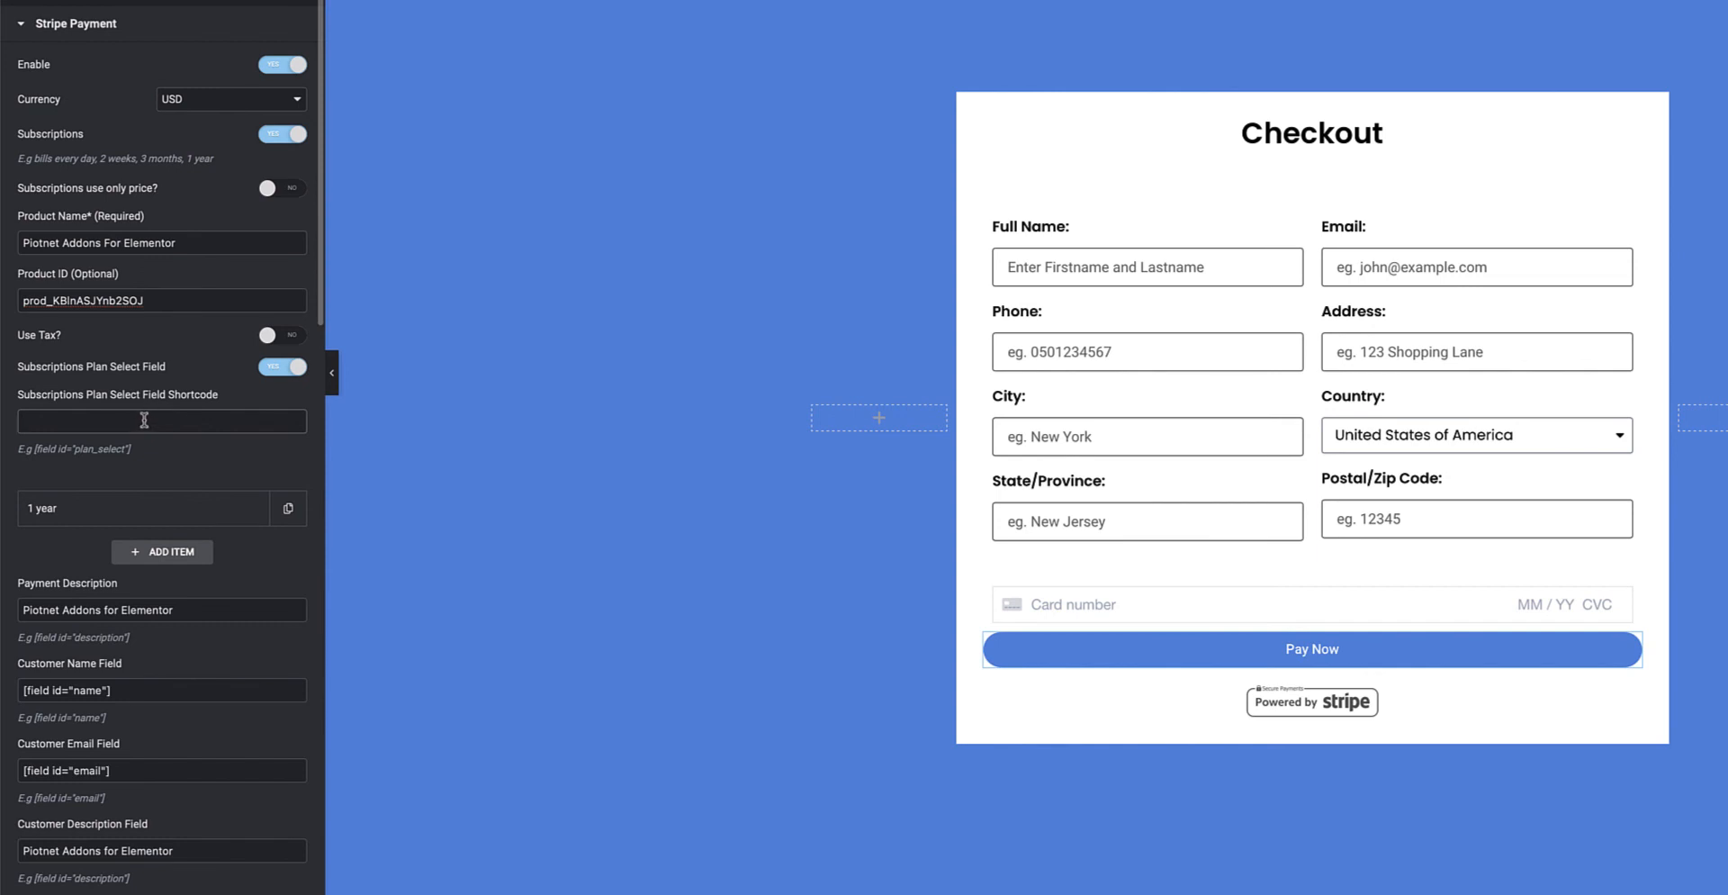
left_click(1622, 439)
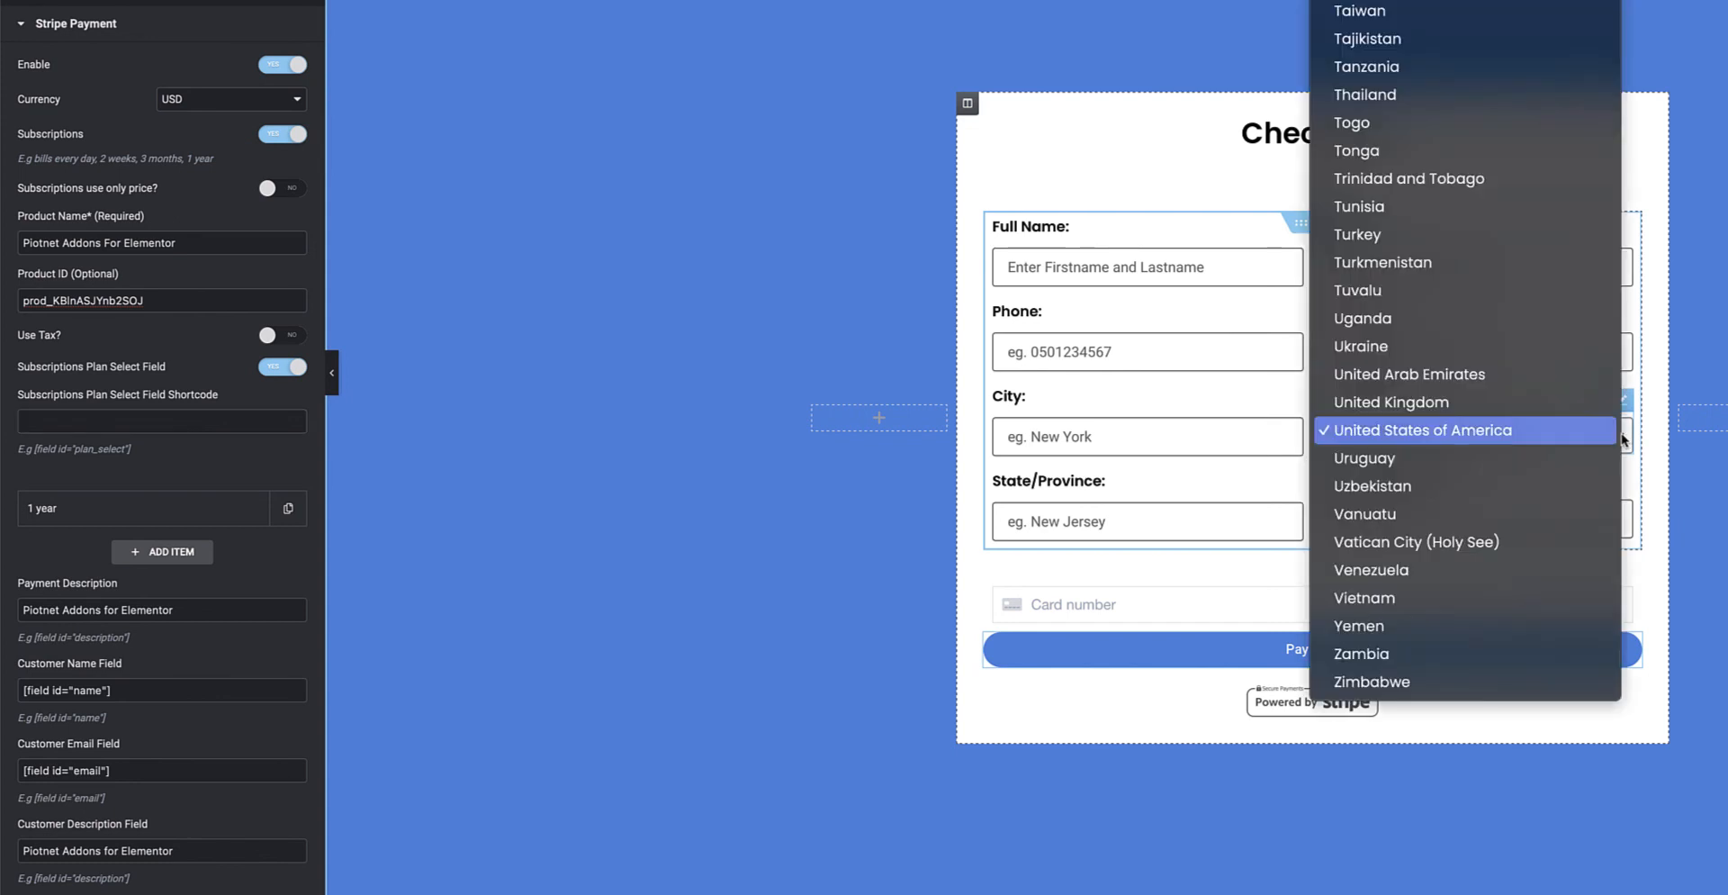
left_click(1294, 488)
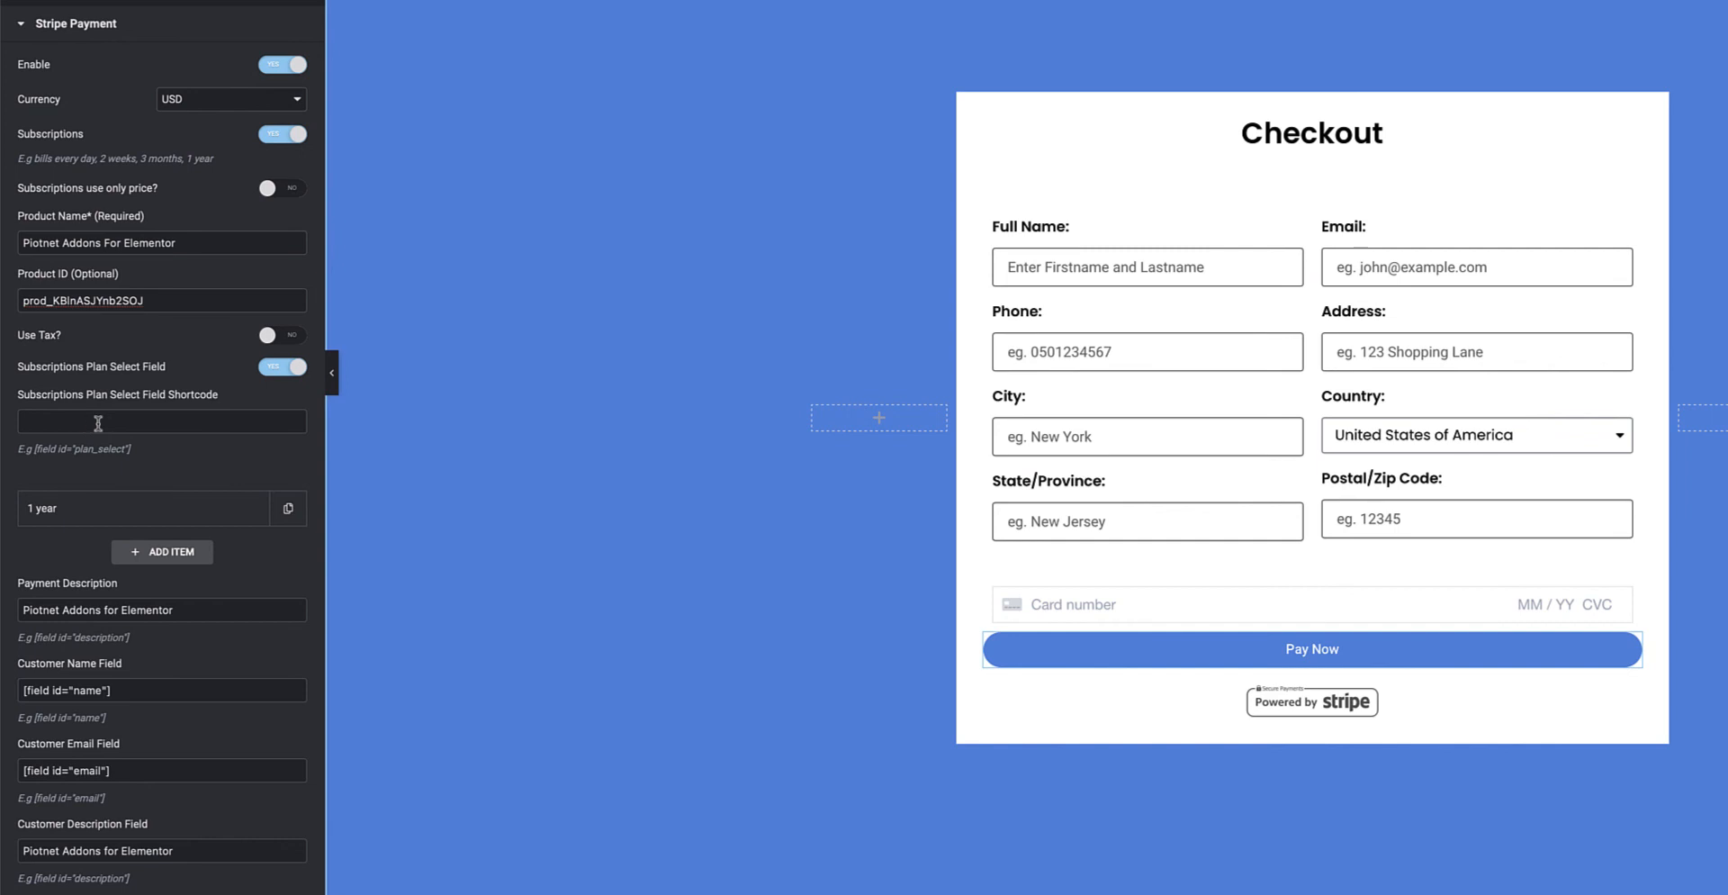
left_click(275, 367)
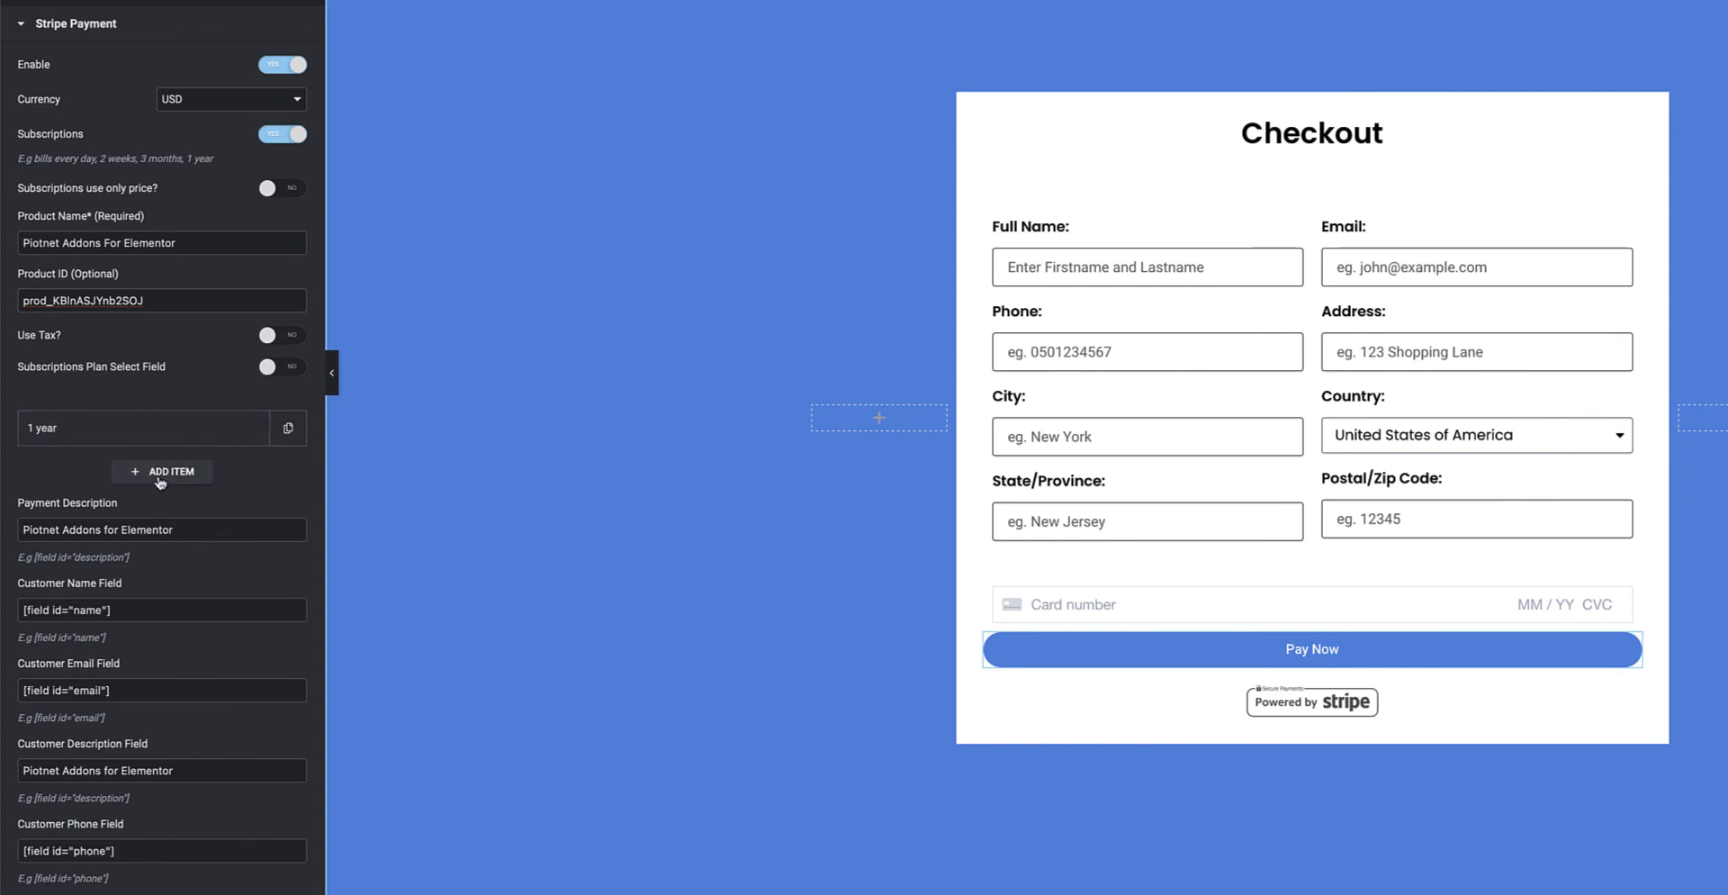
Expand the 1 year plan and toggle its plan selection option on and back off.
left_click(165, 428)
scroll(166, 439, "down", 2)
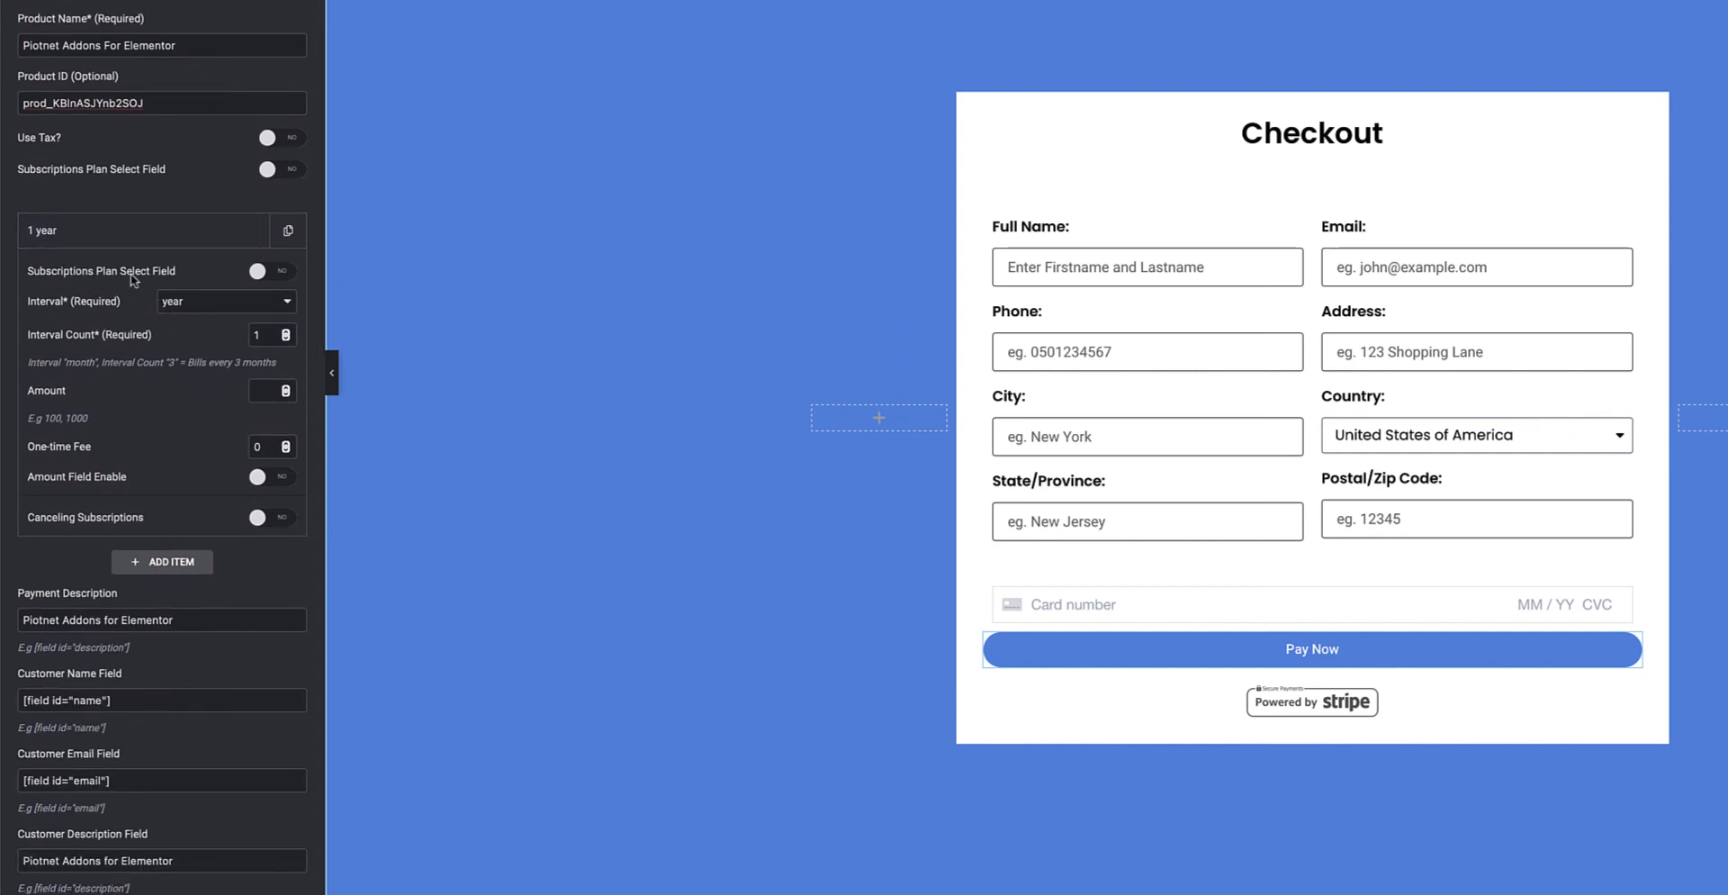
left_click(266, 279)
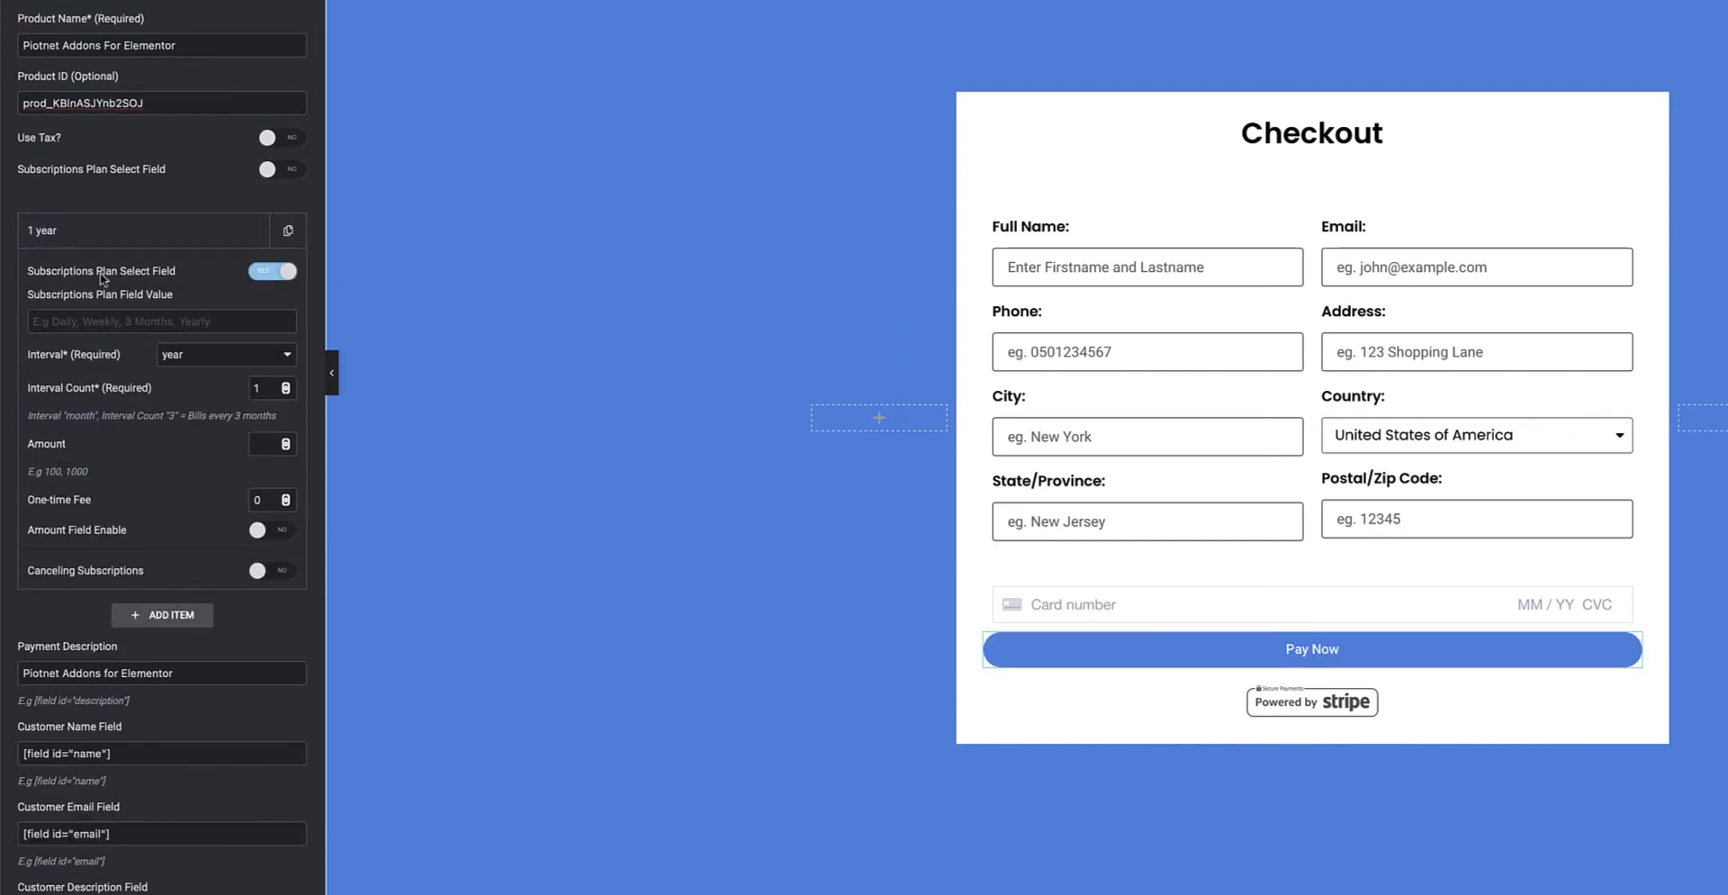
left_click(219, 321)
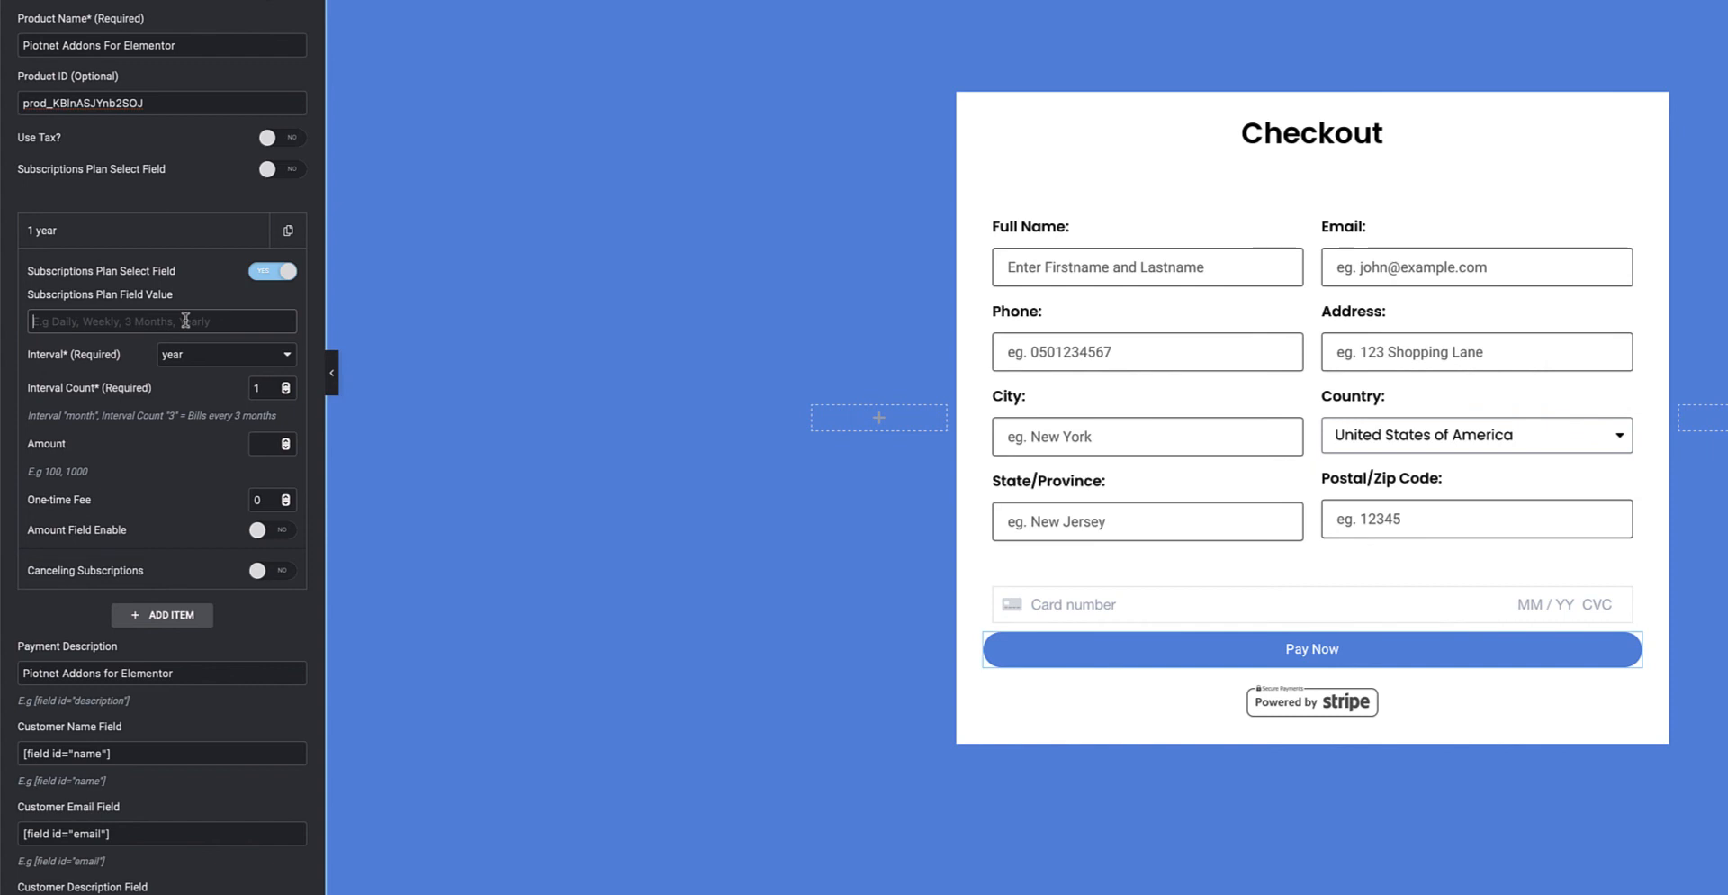
left_click(273, 271)
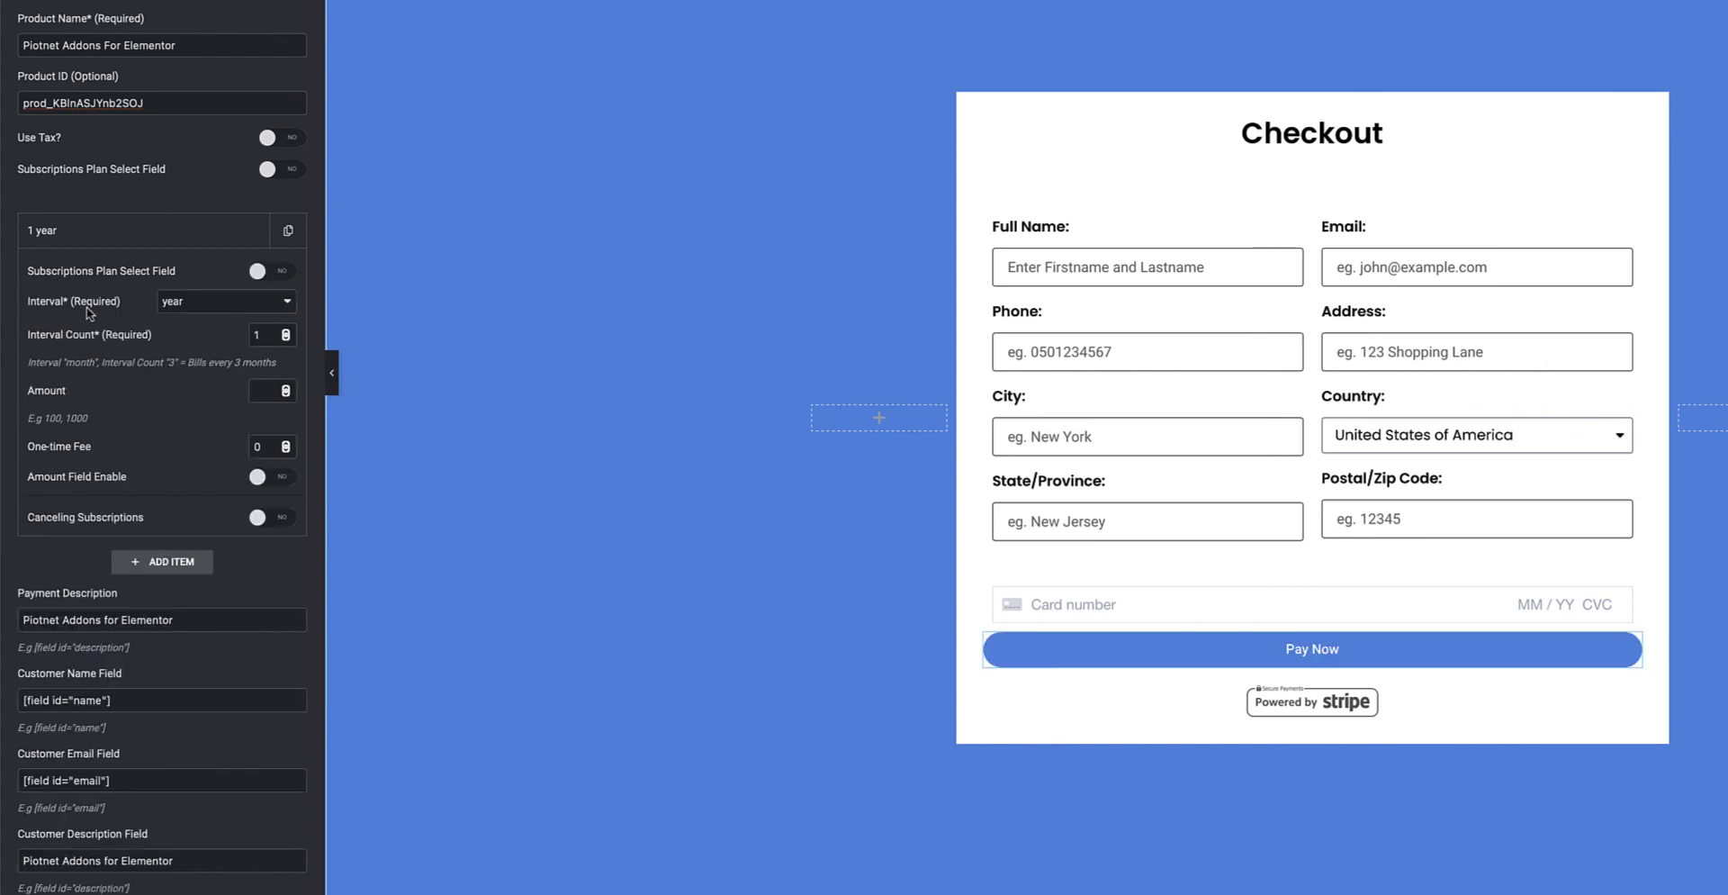
Keep the billing interval at year, set Interval Count to 1, and click into Amount.
left_click(191, 307)
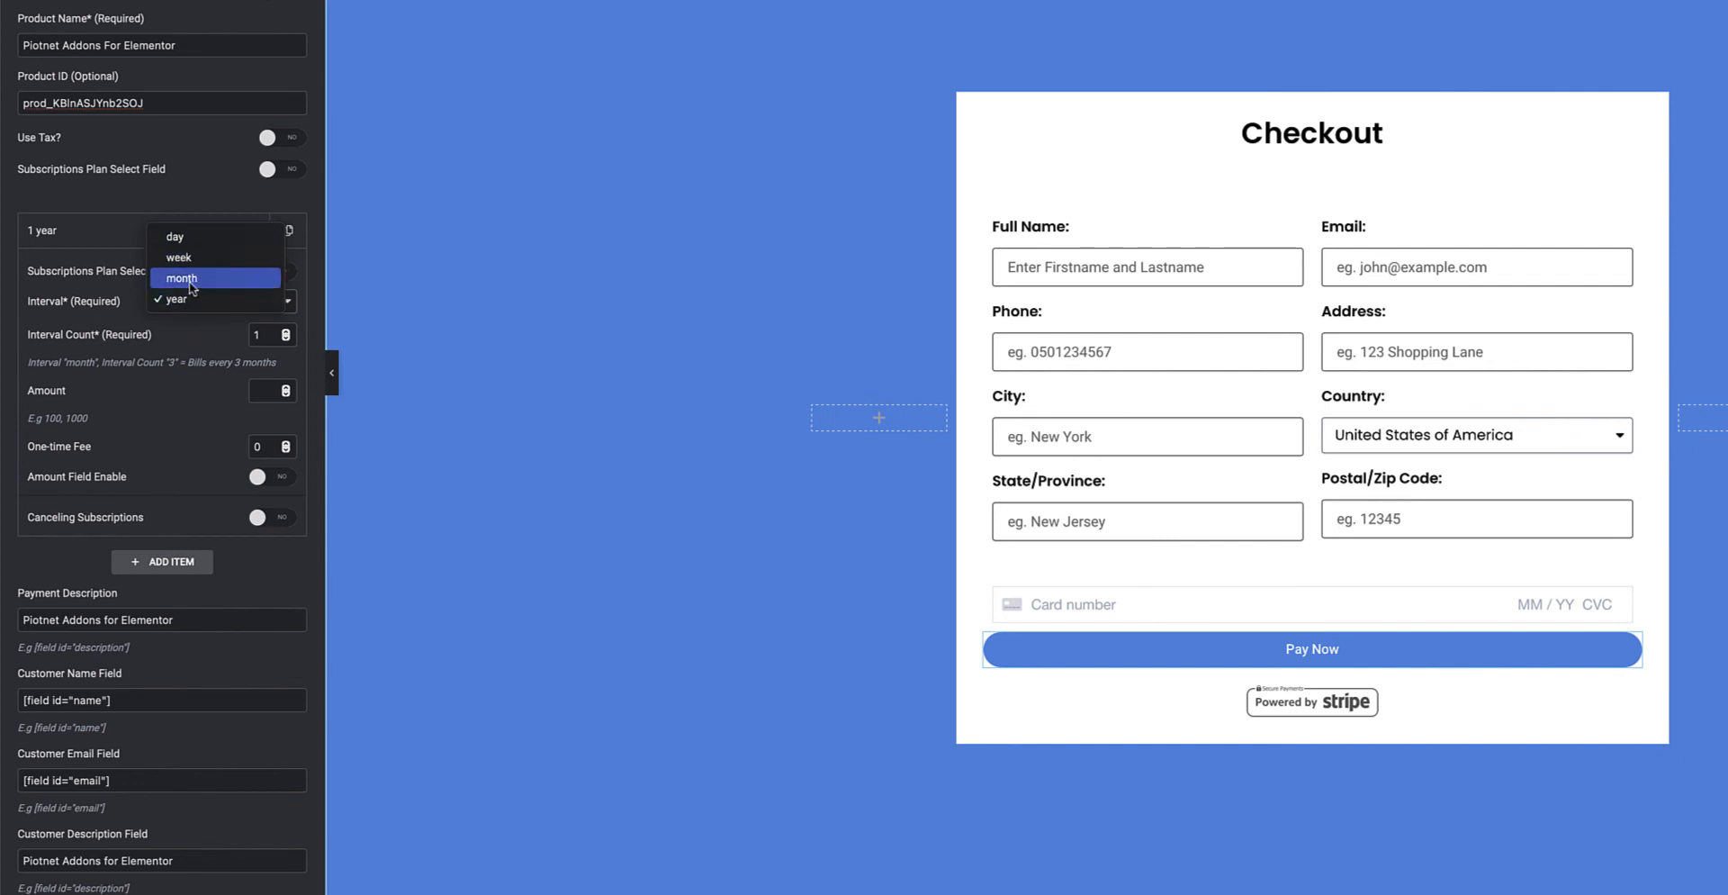
left_click(196, 345)
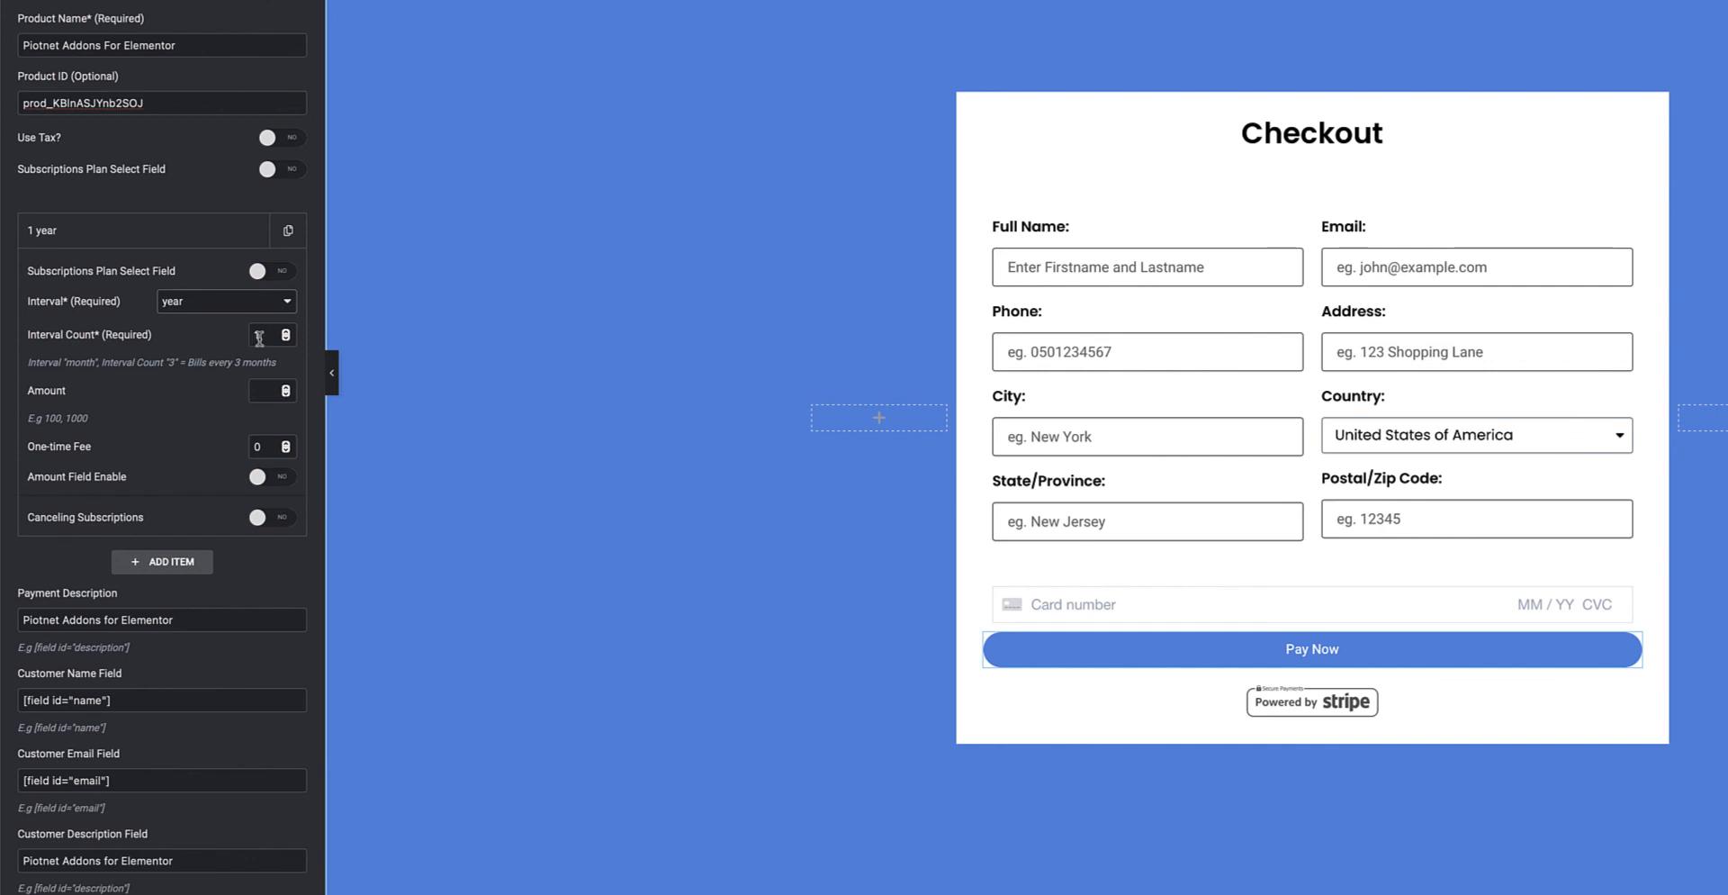
left_click(255, 335)
type("1")
type("3")
left_click_drag(262, 336, 254, 335)
type("1")
left_click(262, 388)
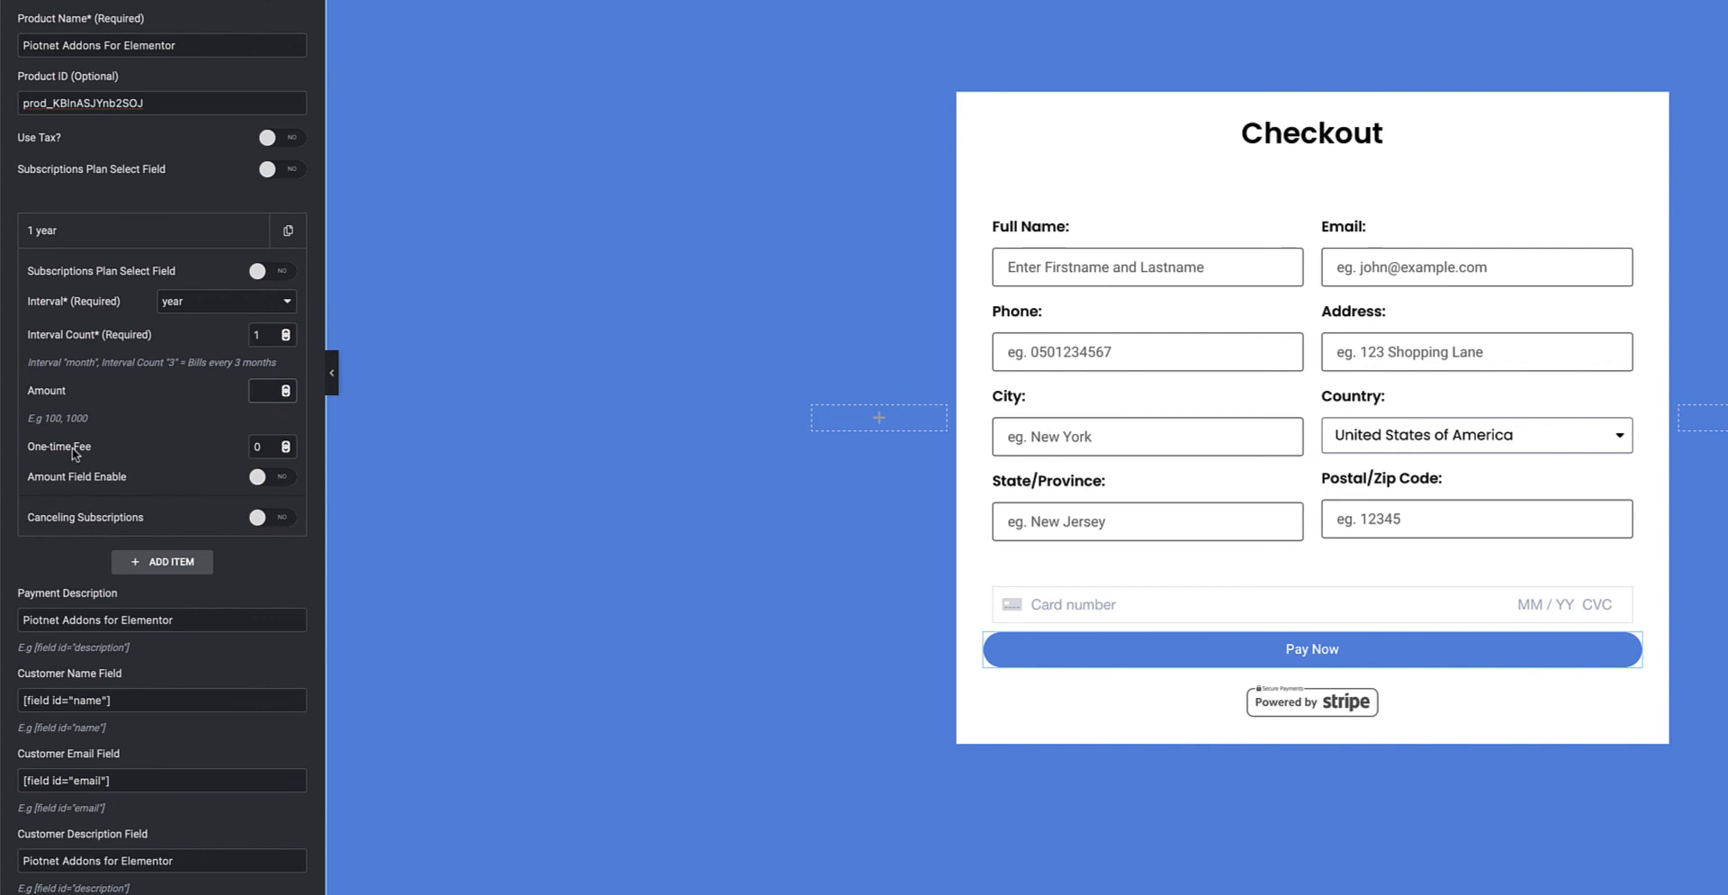
left_click(271, 389)
scroll(200, 455, "down", 1)
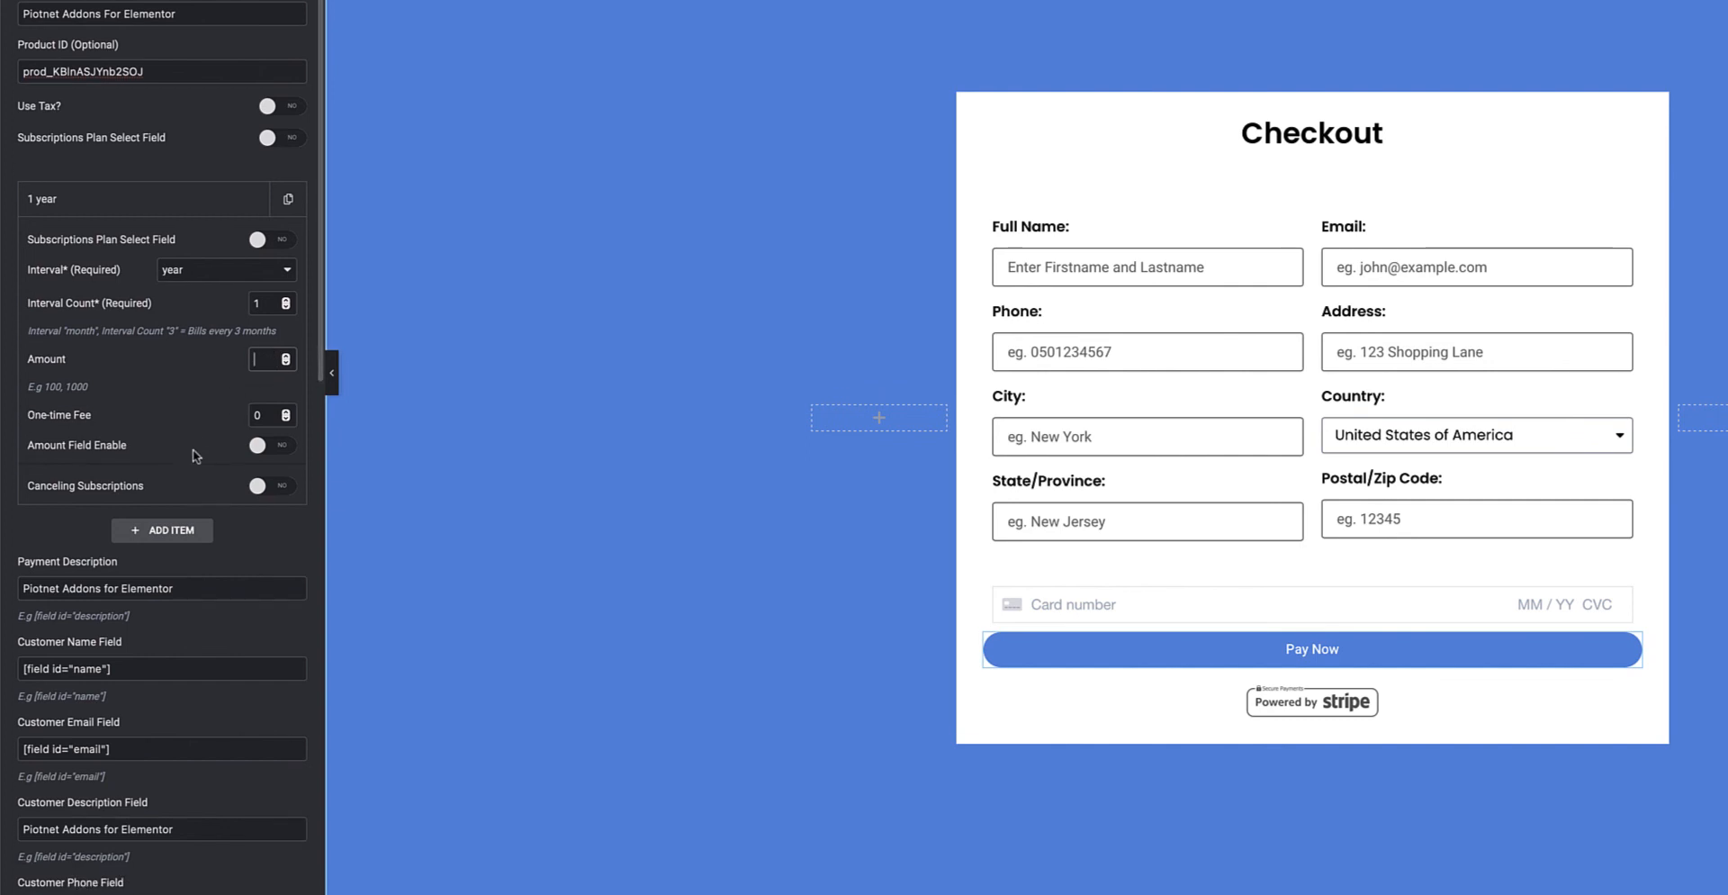
Try the plan's amount-from-field and canceling options, leaving both off with day as the unit.
left_click(281, 436)
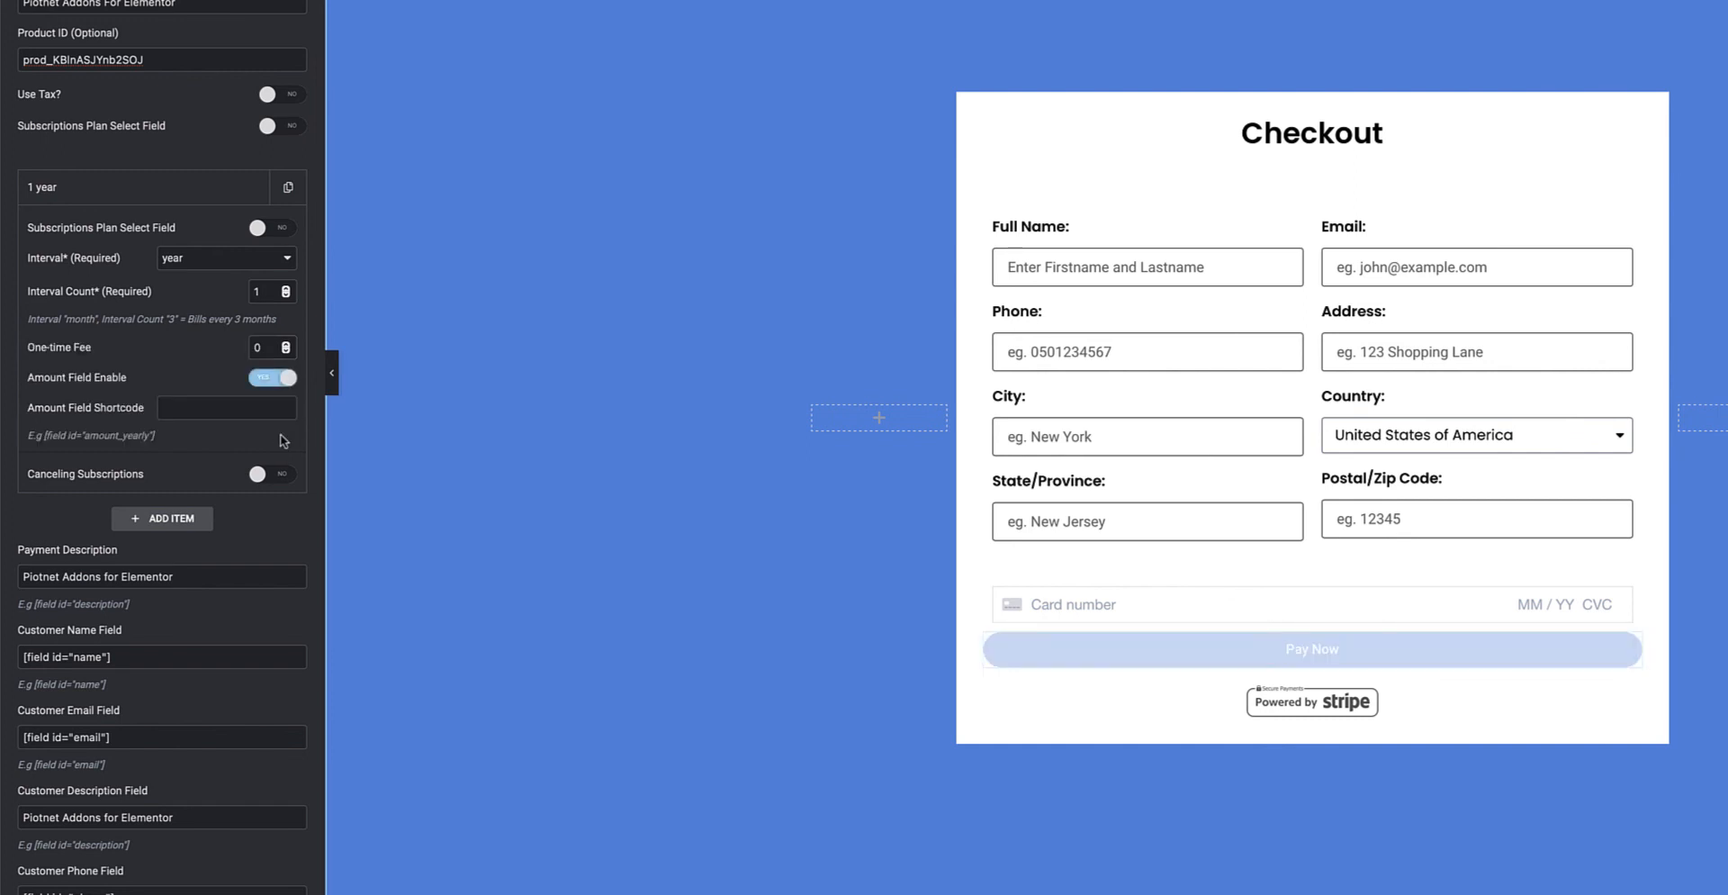
left_click(172, 406)
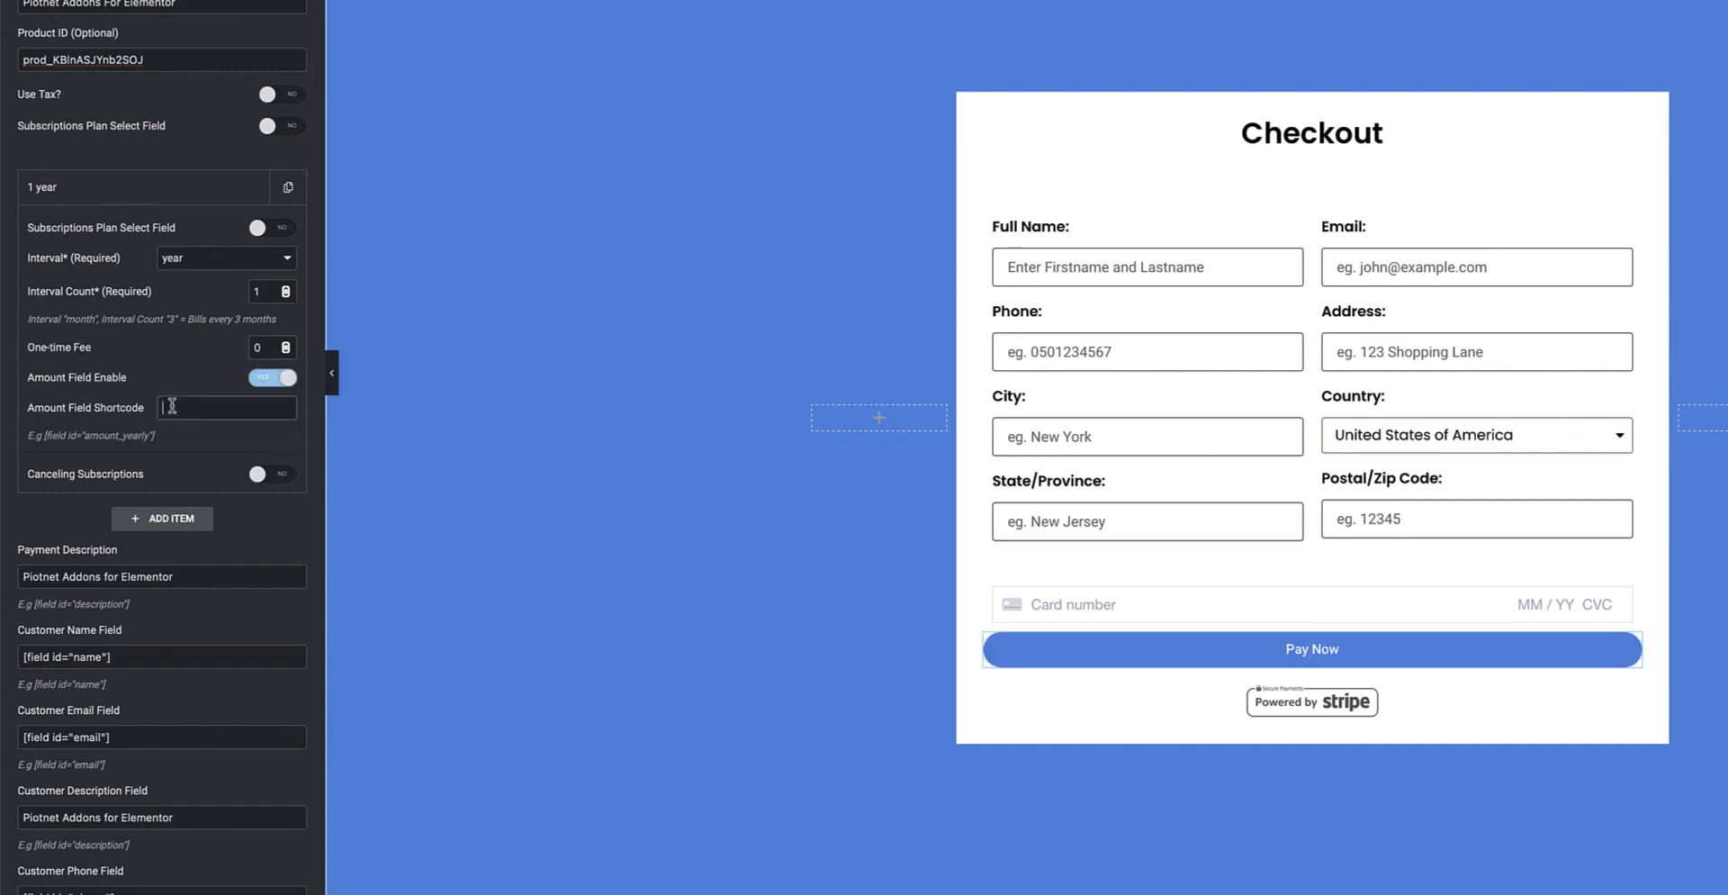
left_click(273, 379)
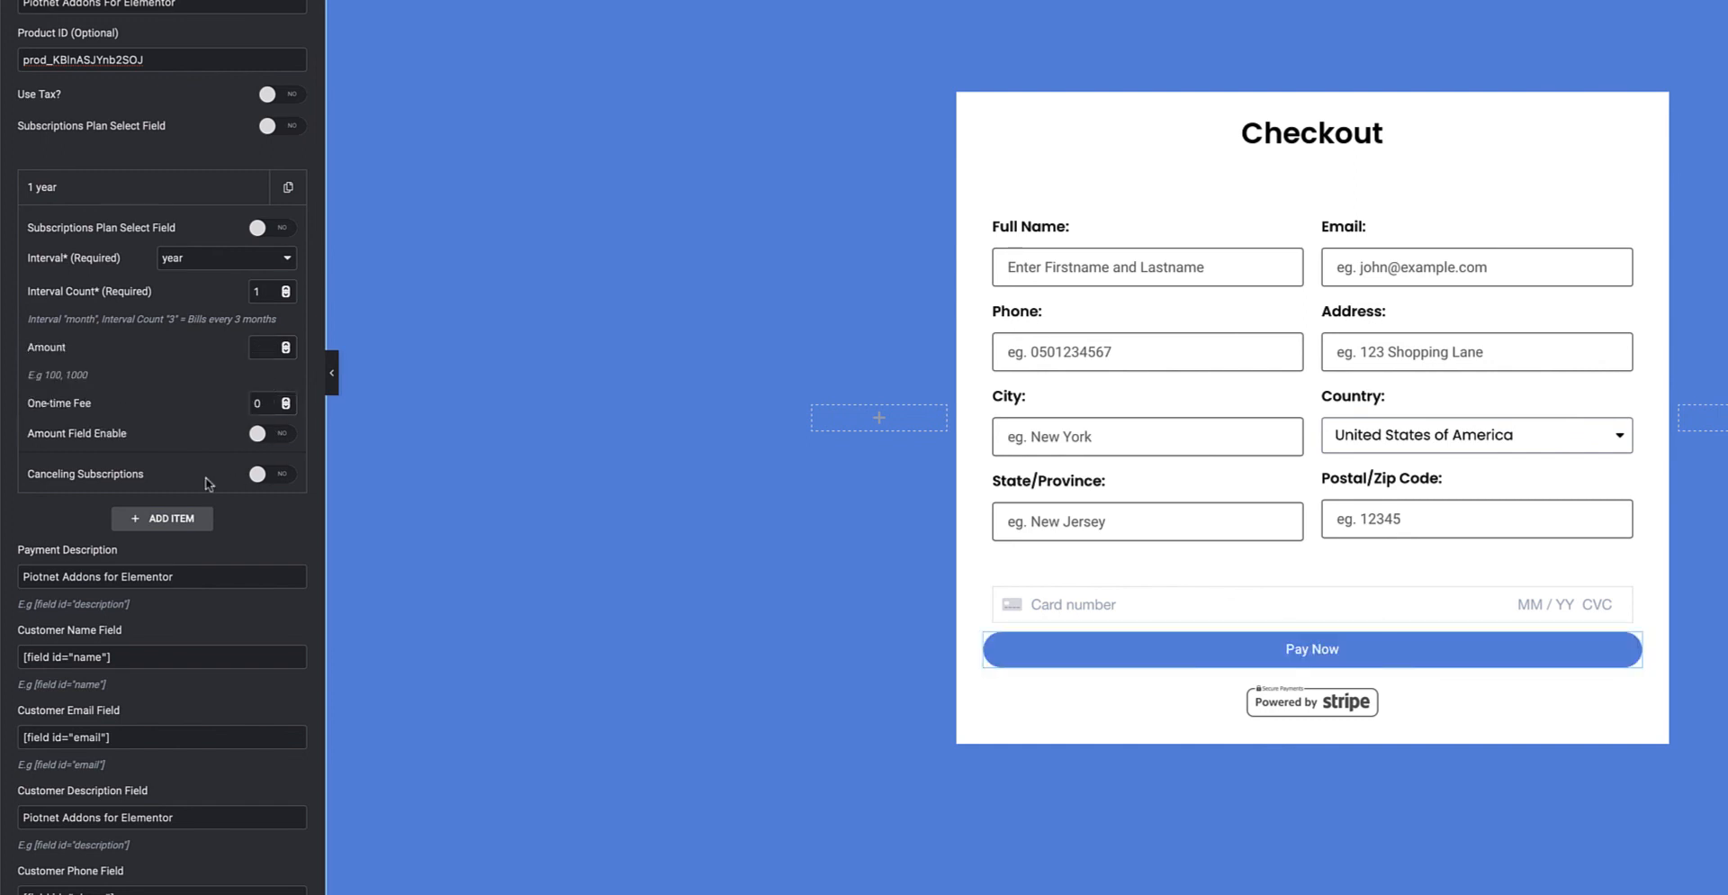
left_click(269, 476)
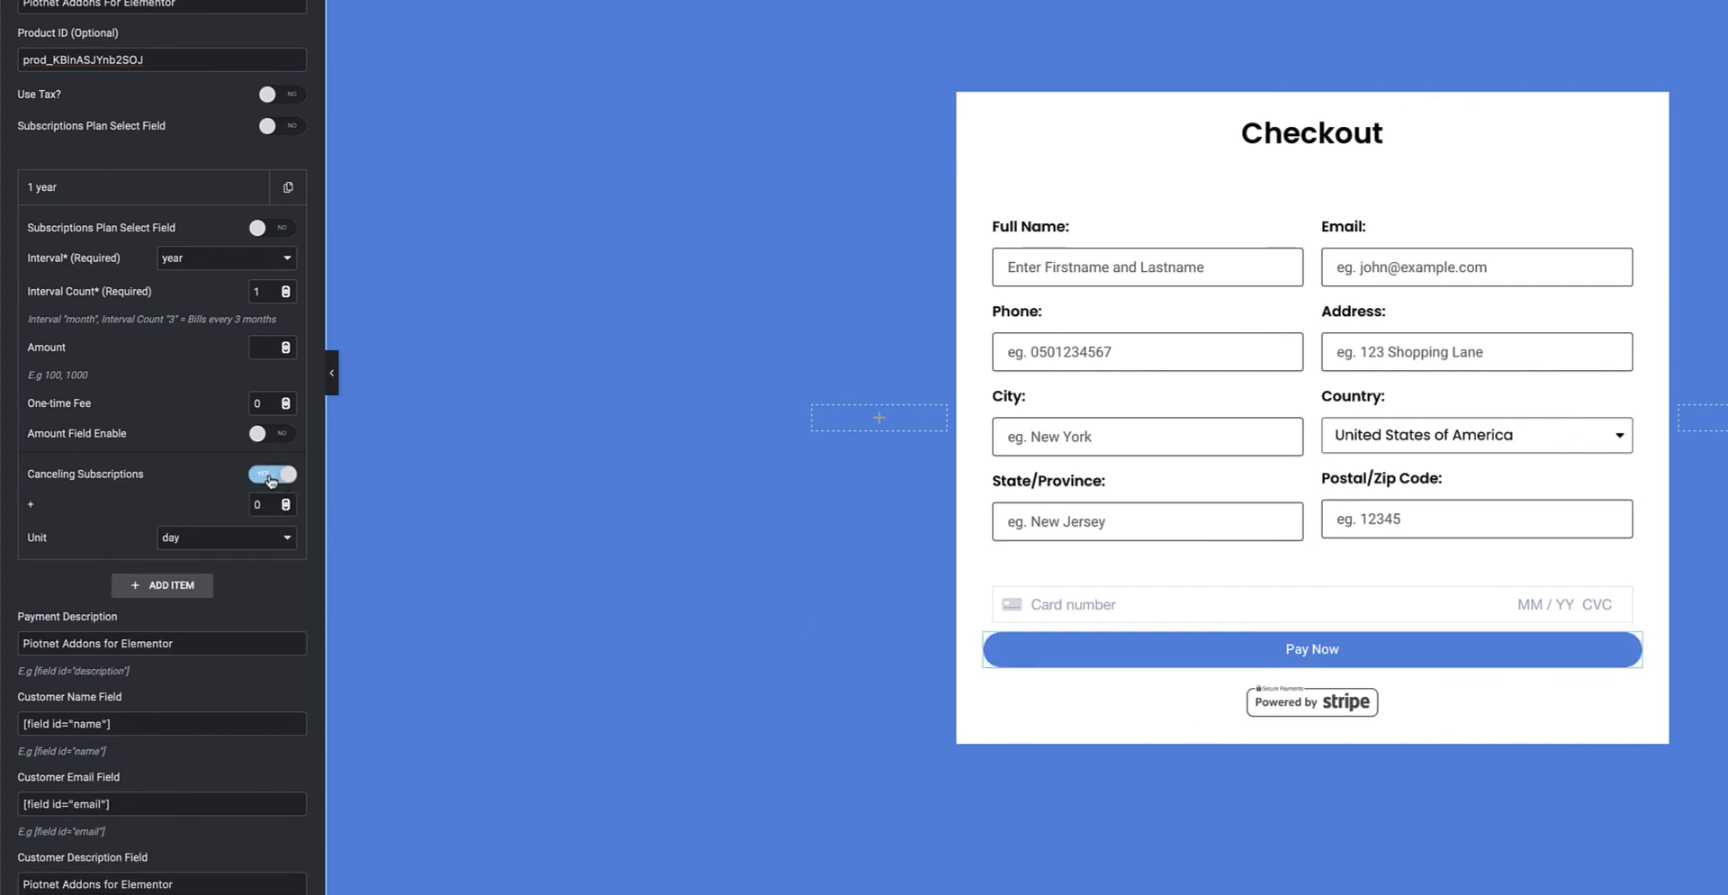
left_click(260, 506)
left_click(266, 537)
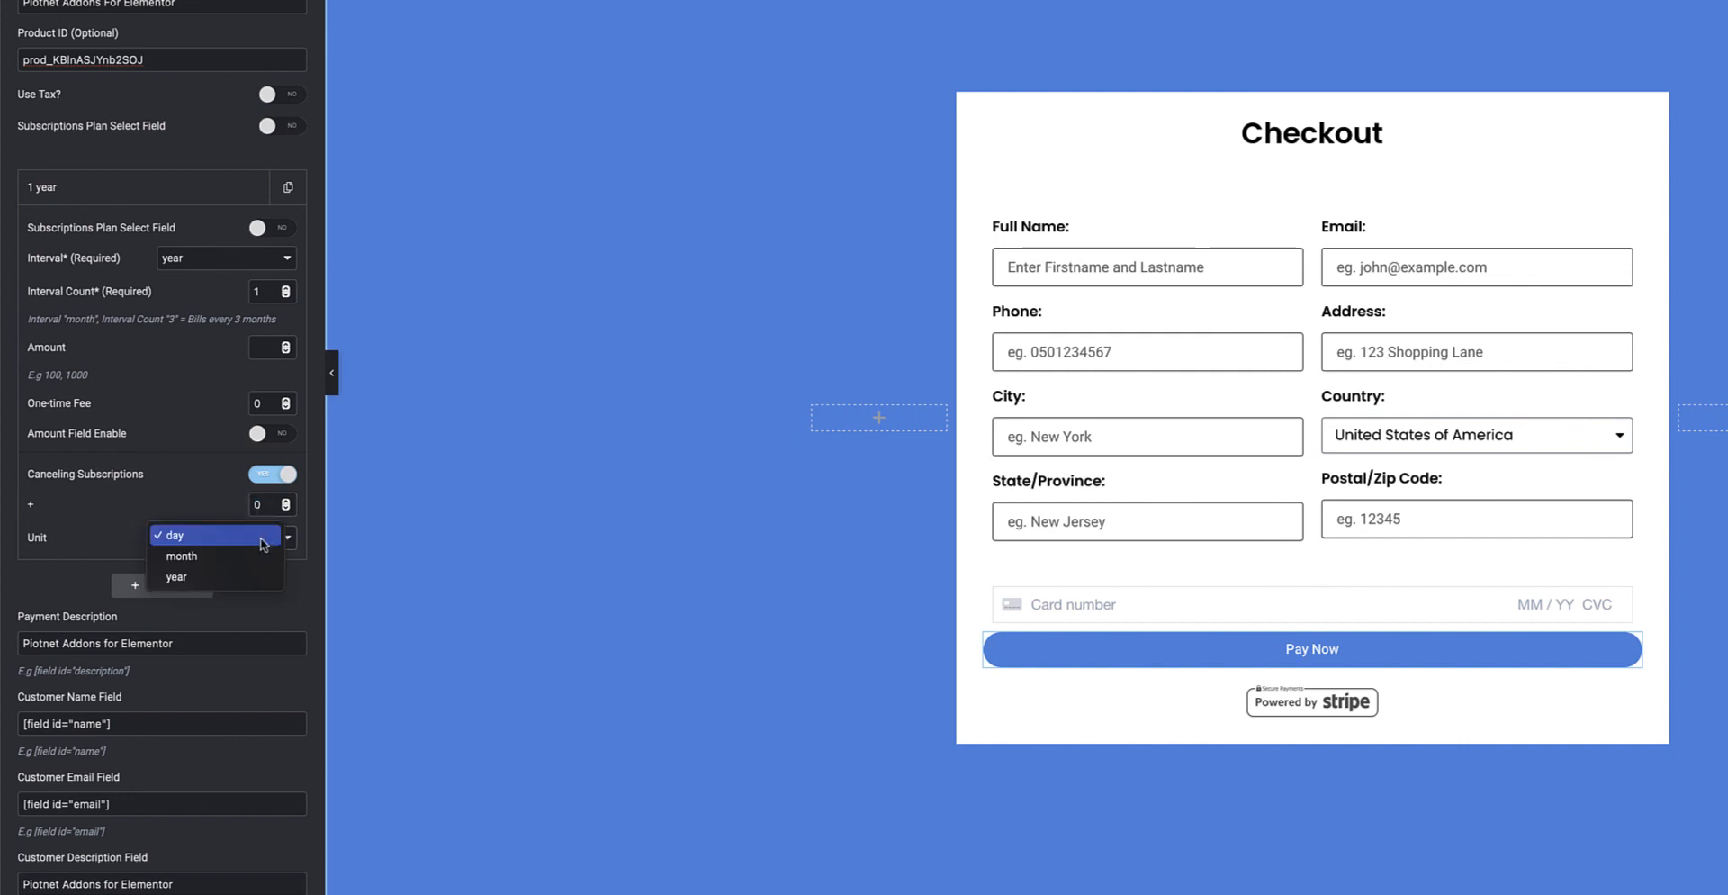
left_click(206, 513)
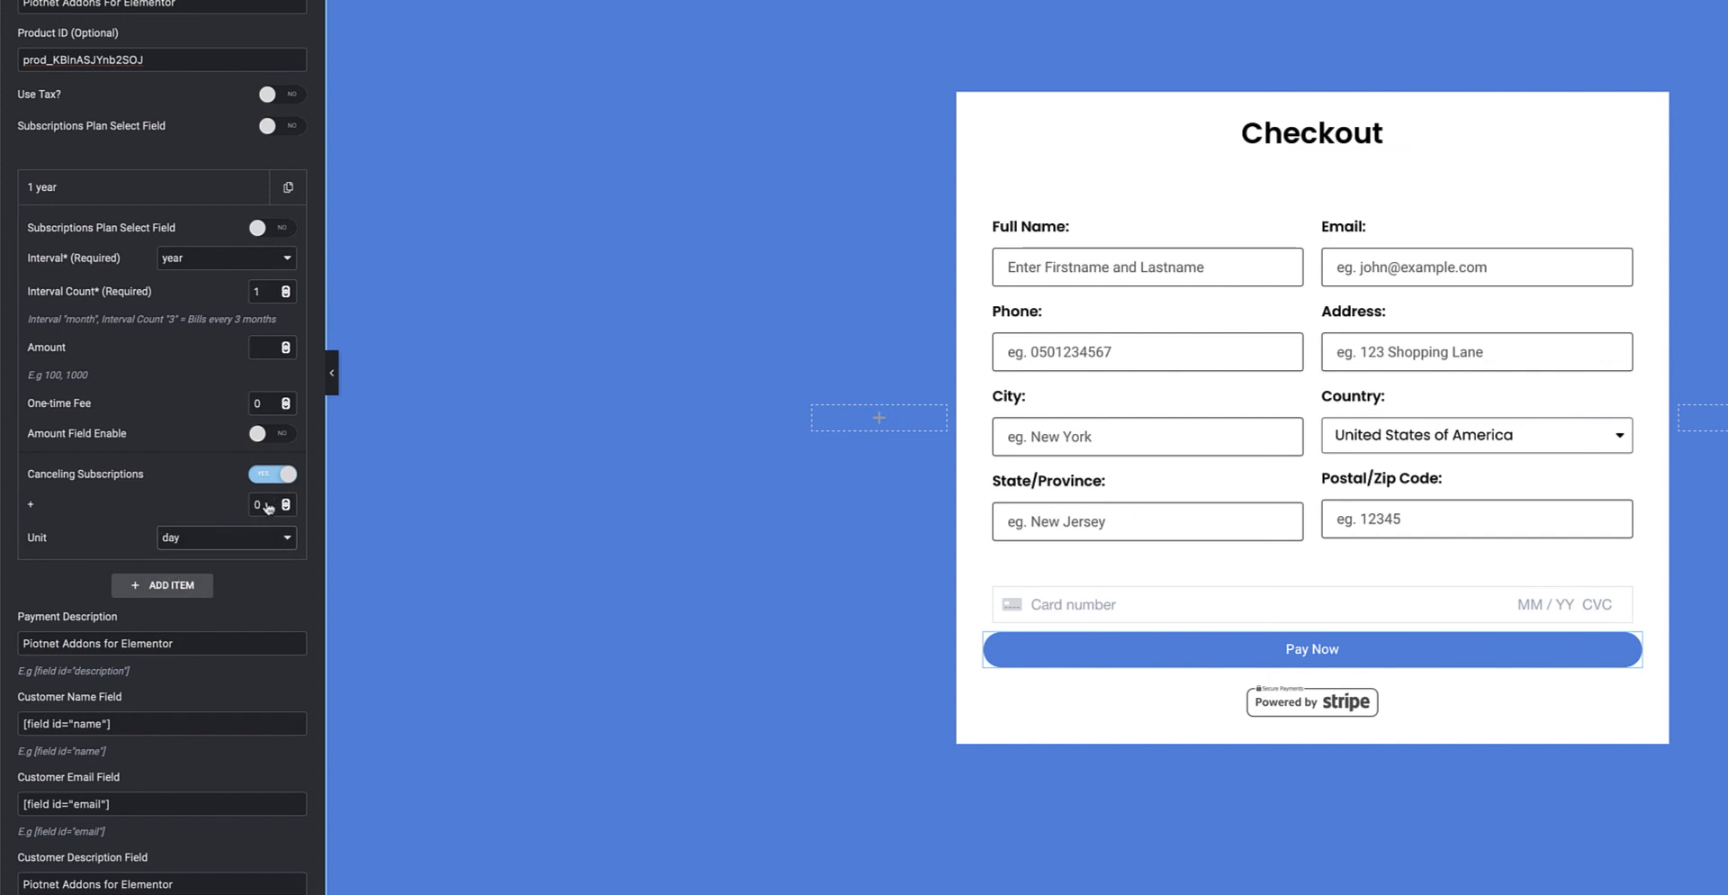
left_click(270, 477)
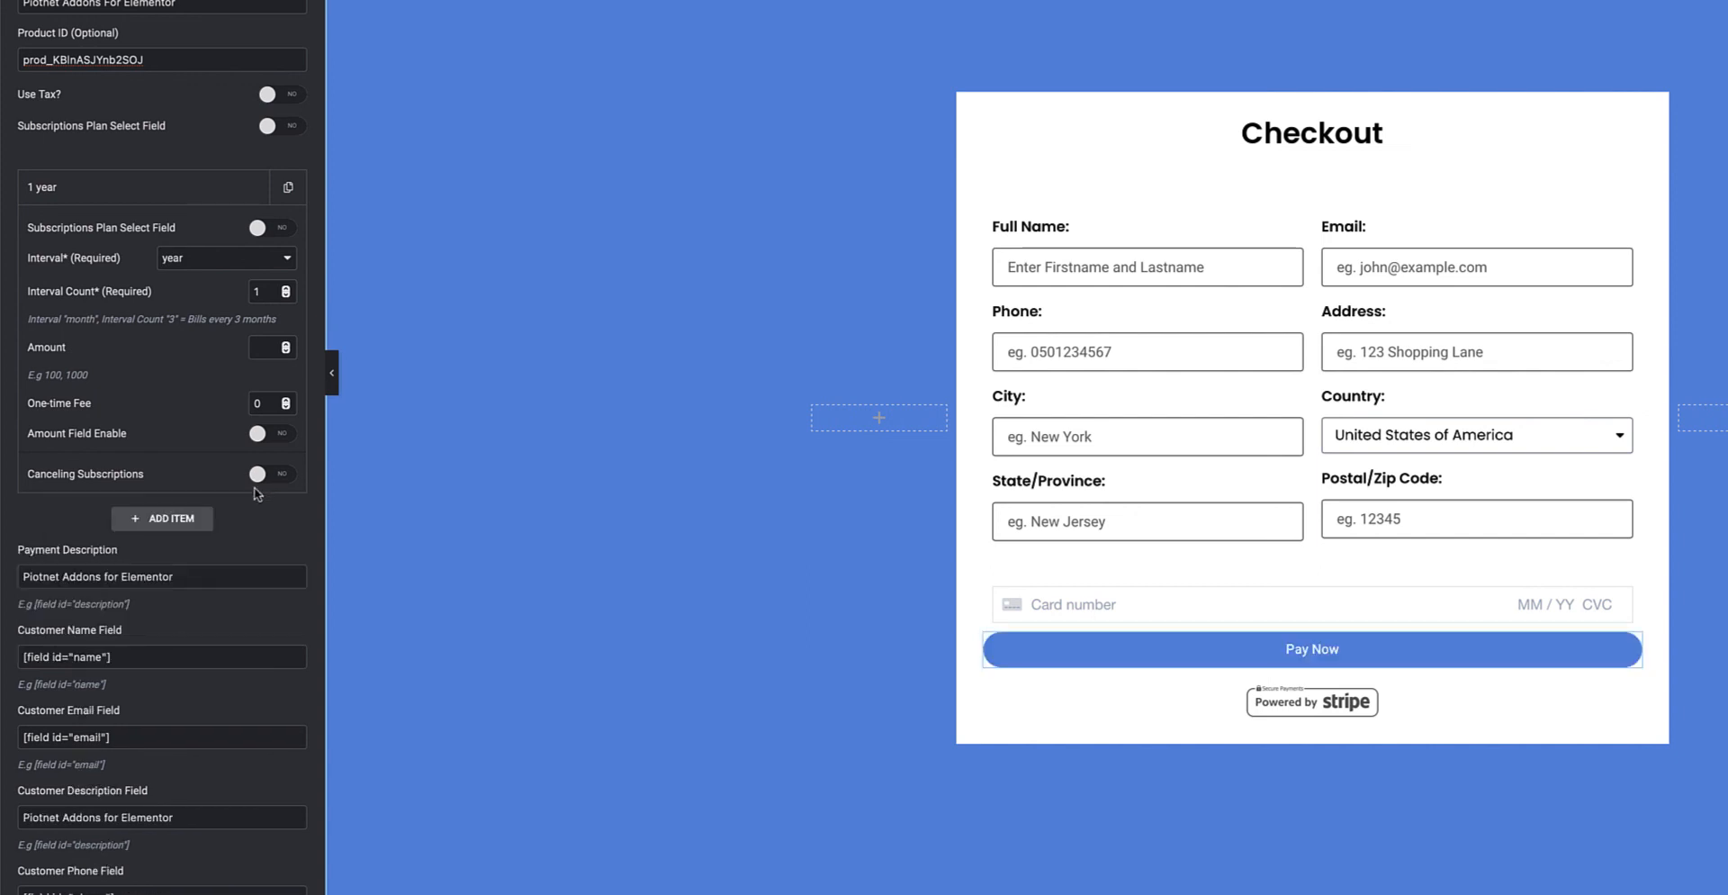
Turn off Stripe Subscriptions so the payment becomes a one-time charge.
scroll(254, 485, "down", 3)
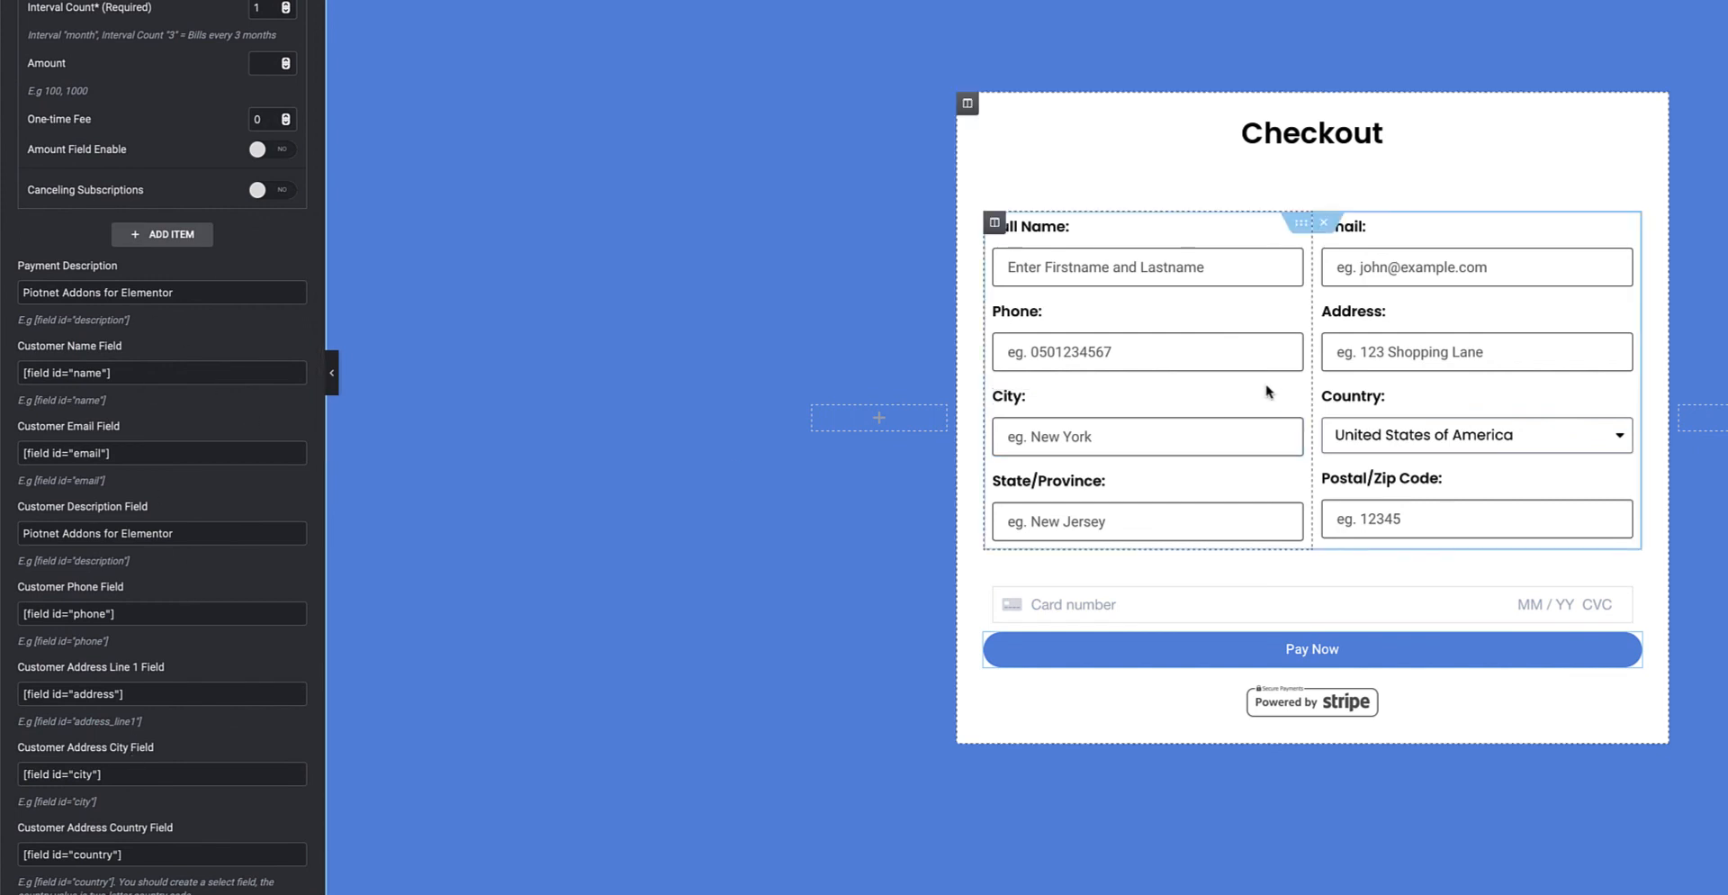
scroll(288, 50, "up", 5)
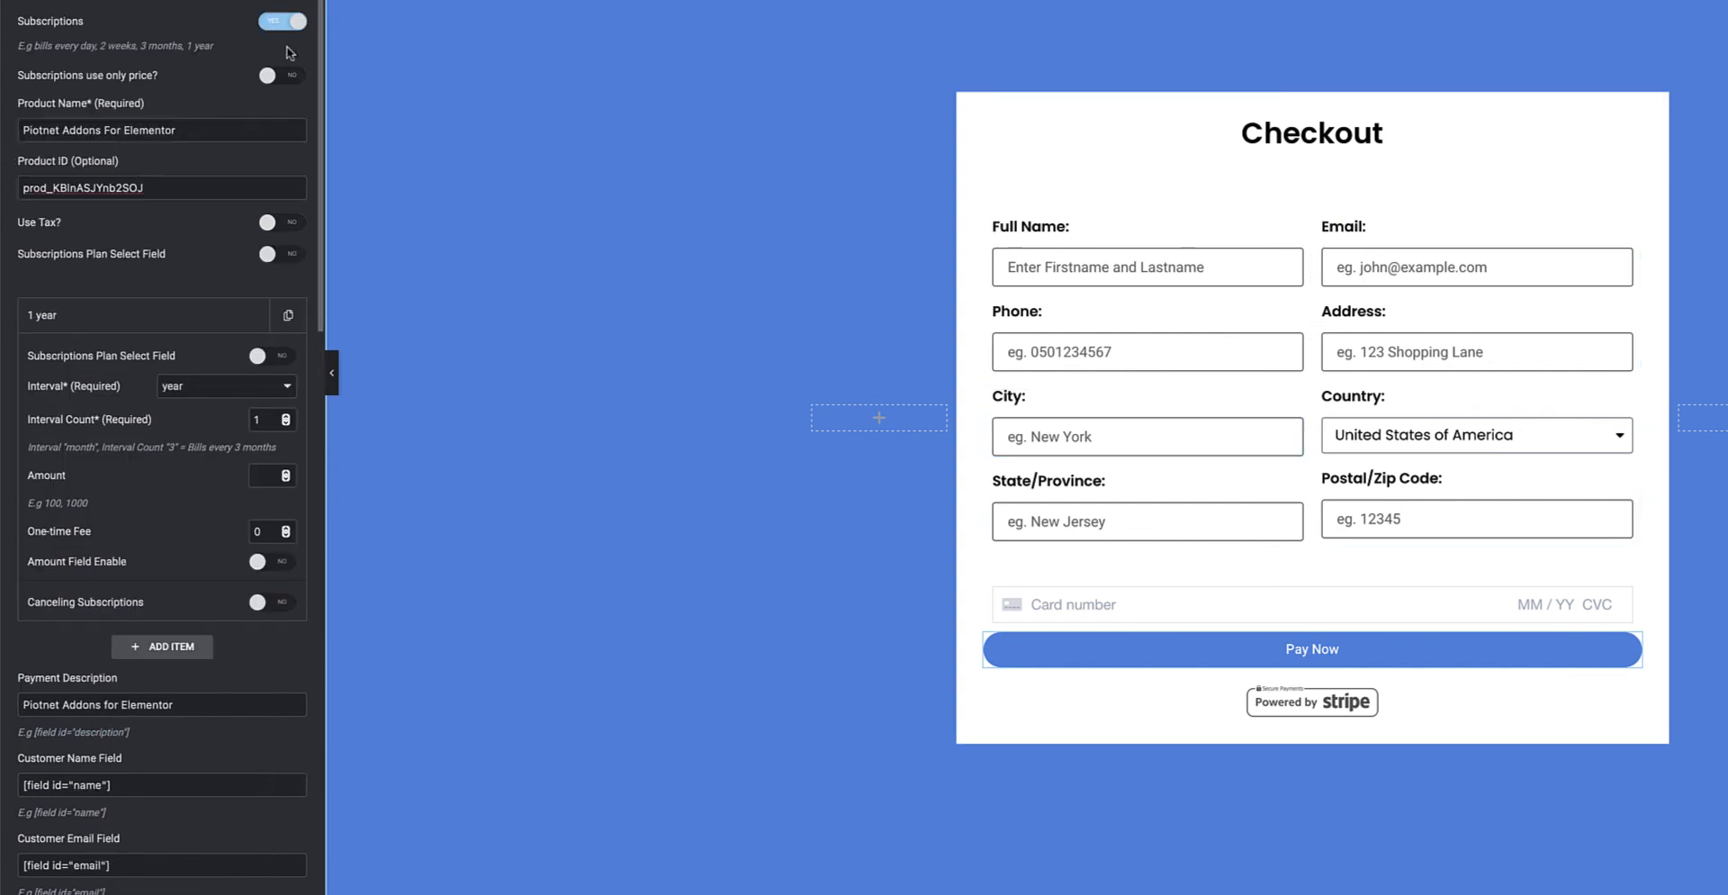
left_click(283, 27)
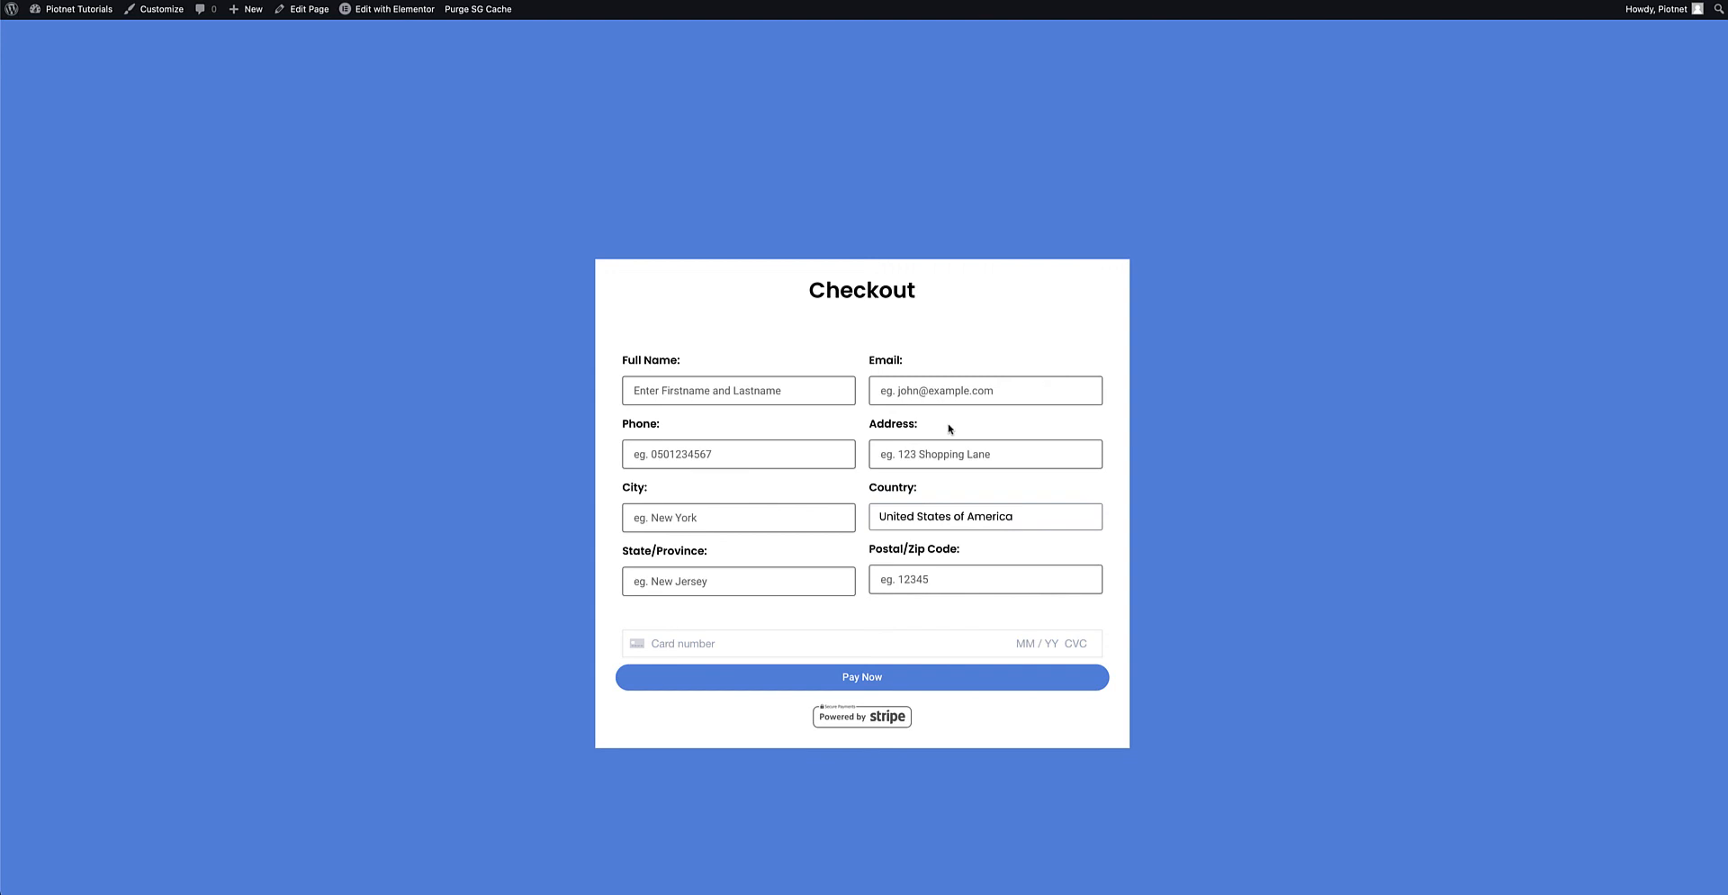
Fill in the customer's name, e-mail, phone, address, city, state and ZIP fields on the Checkout form.
left_click(760, 390)
type("John Doe")
left_click(947, 391)
type("john@example.com")
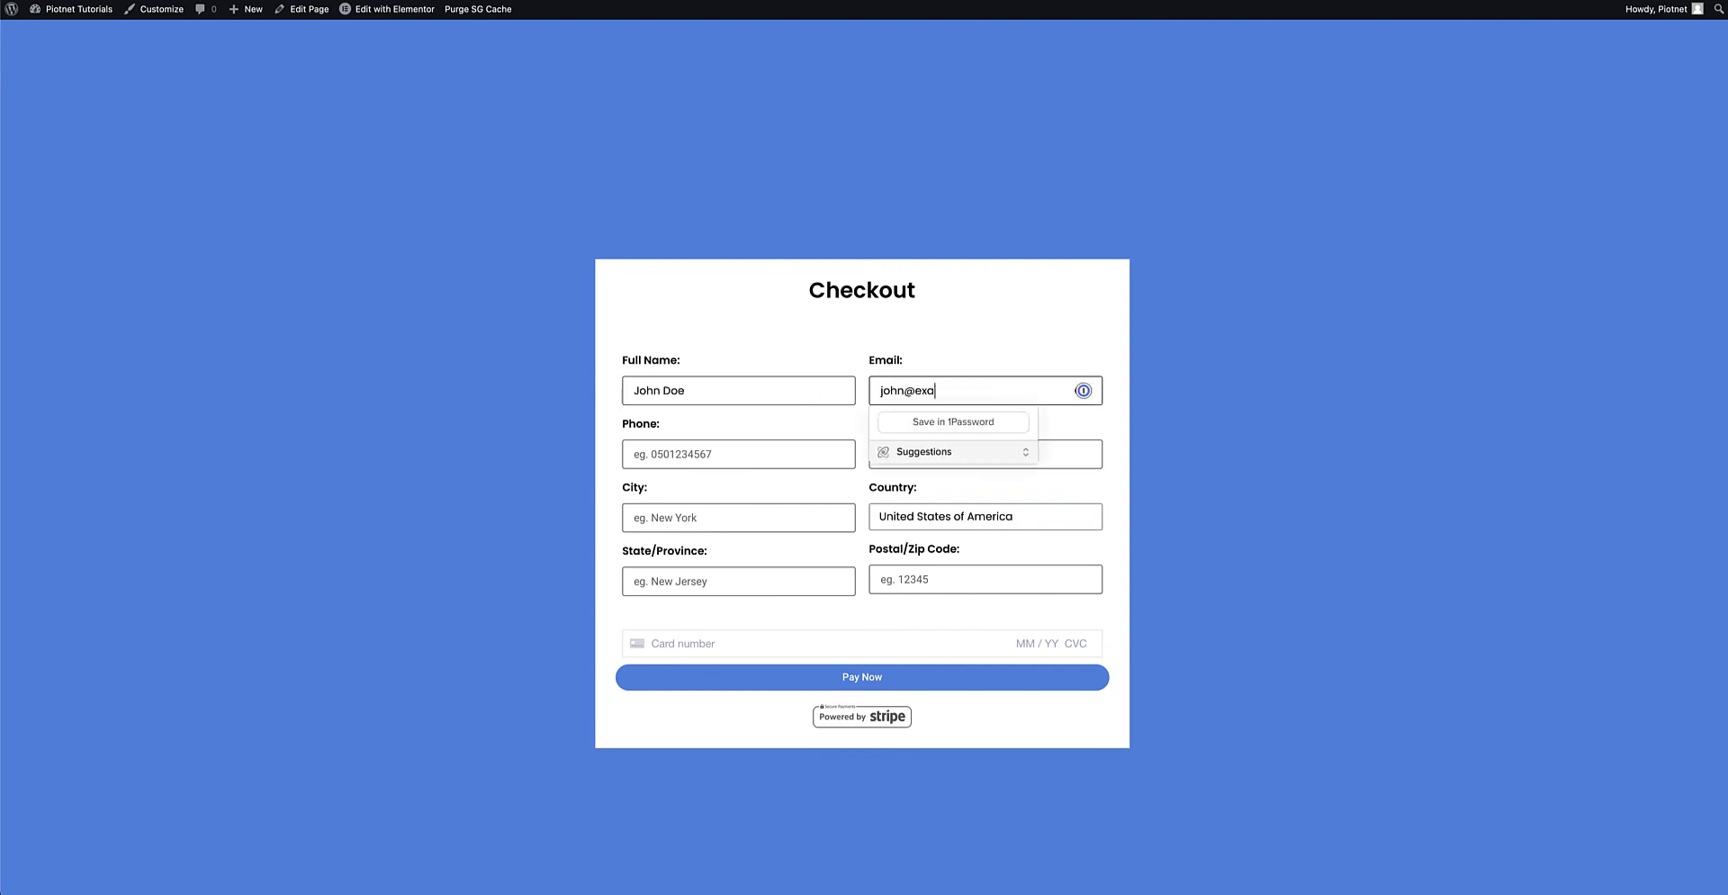
left_click(760, 455)
left_click(945, 454)
type("Somewhere")
left_click(759, 519)
type("City")
left_click(759, 583)
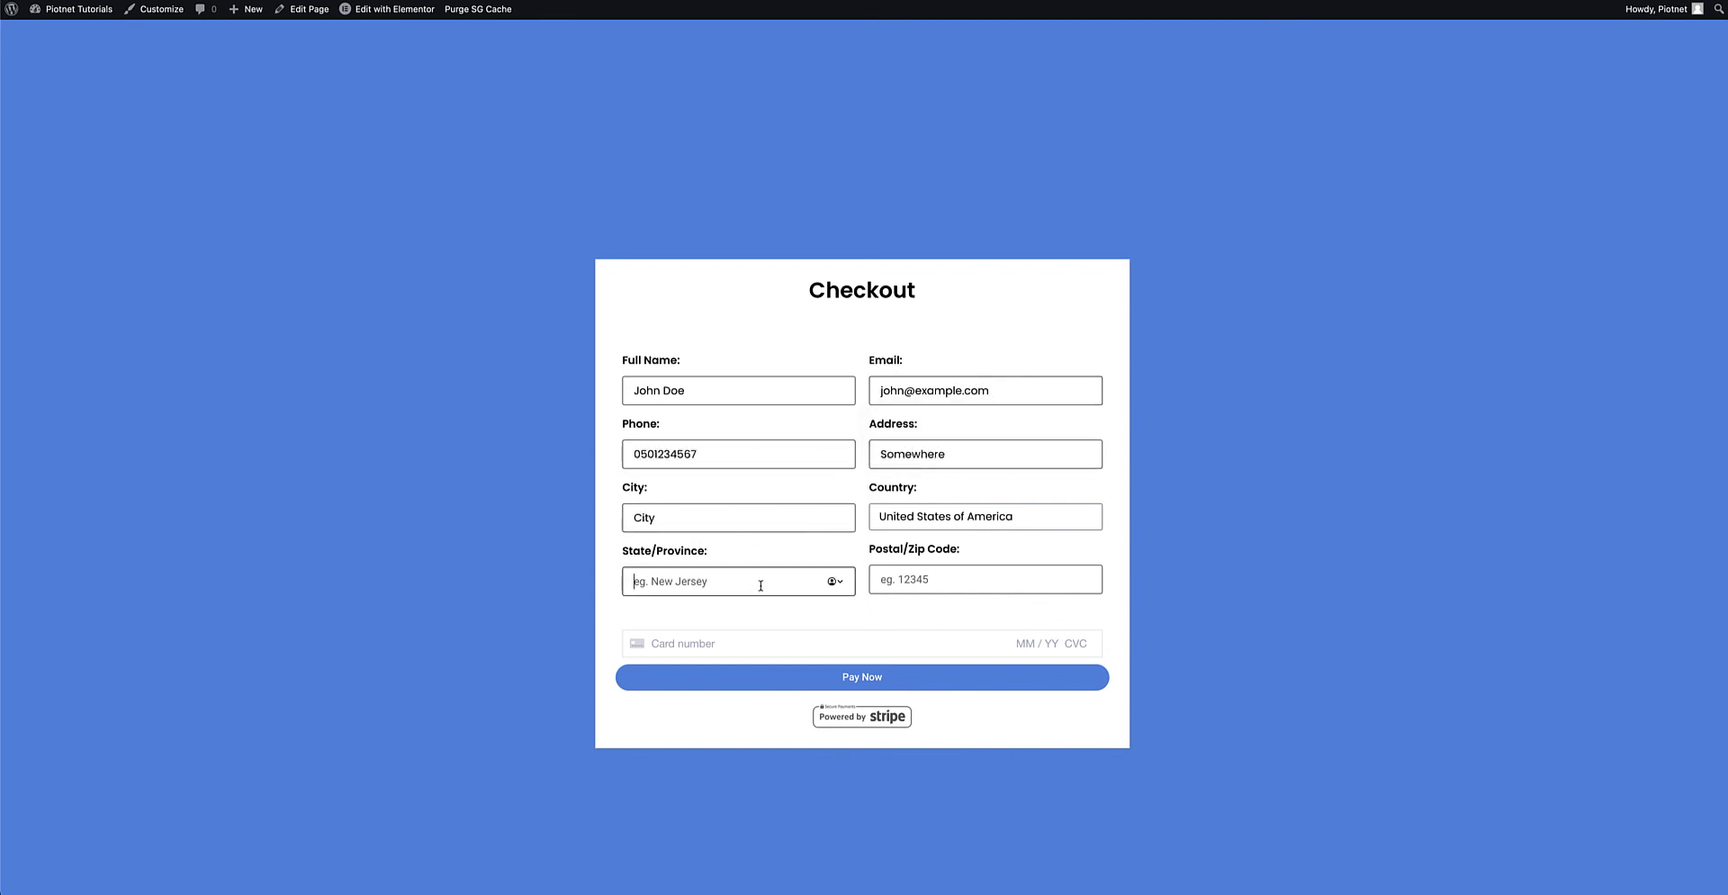
type("State")
left_click(945, 579)
type("12345")
left_click(760, 643)
type("4242 4242 4242 4242 04 / 24 242 1234")
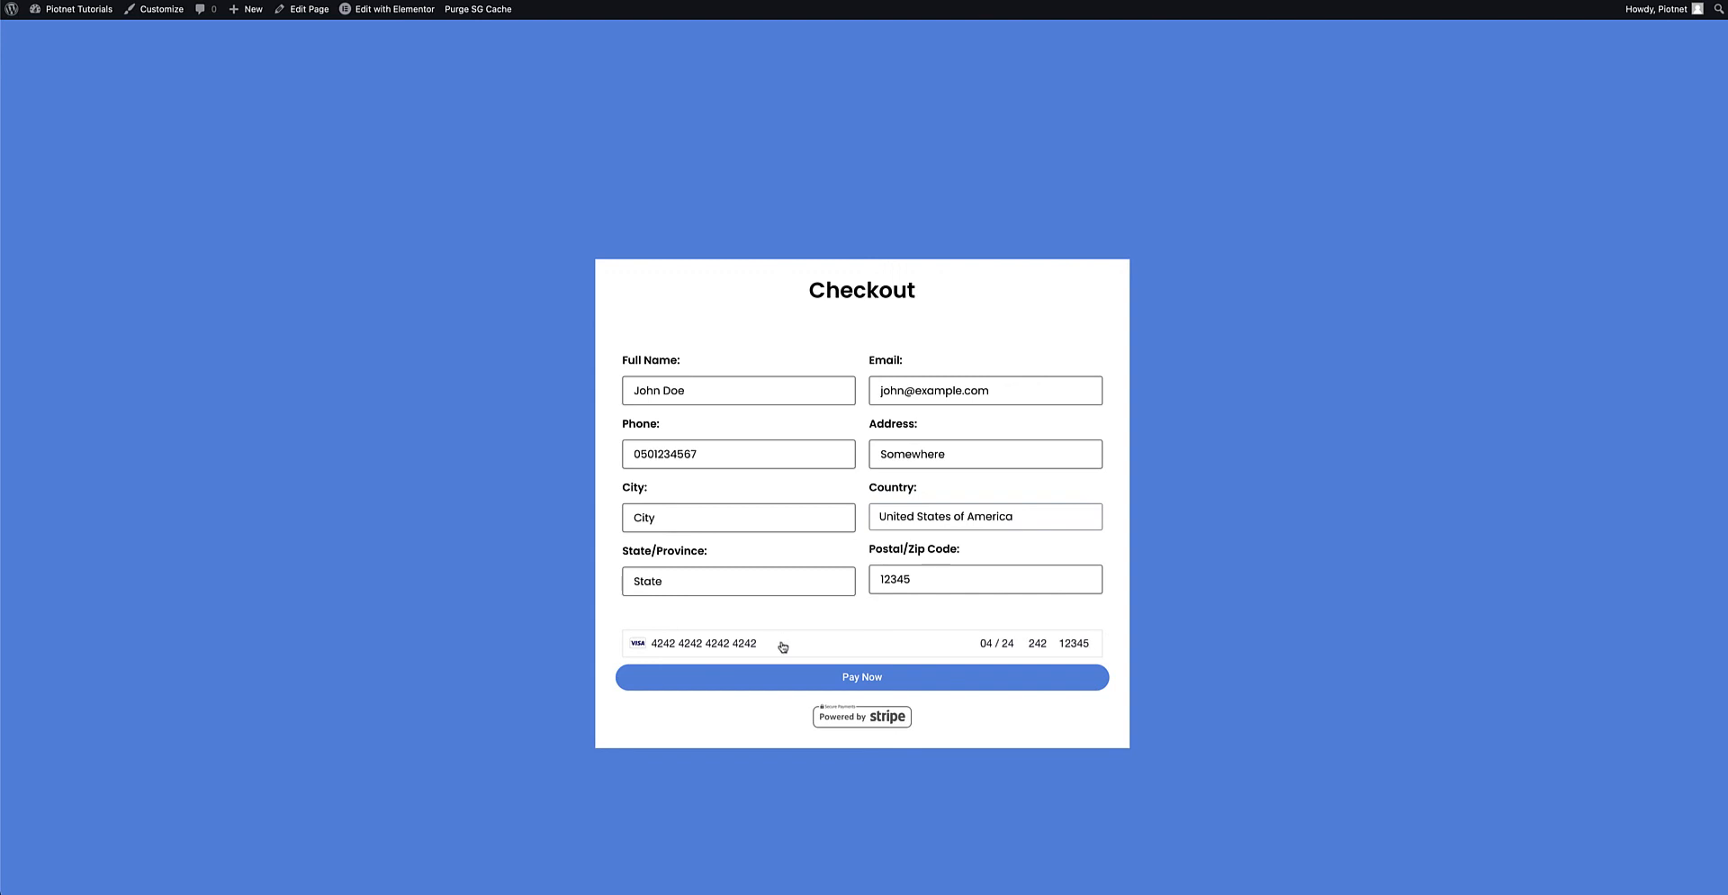
left_click(872, 687)
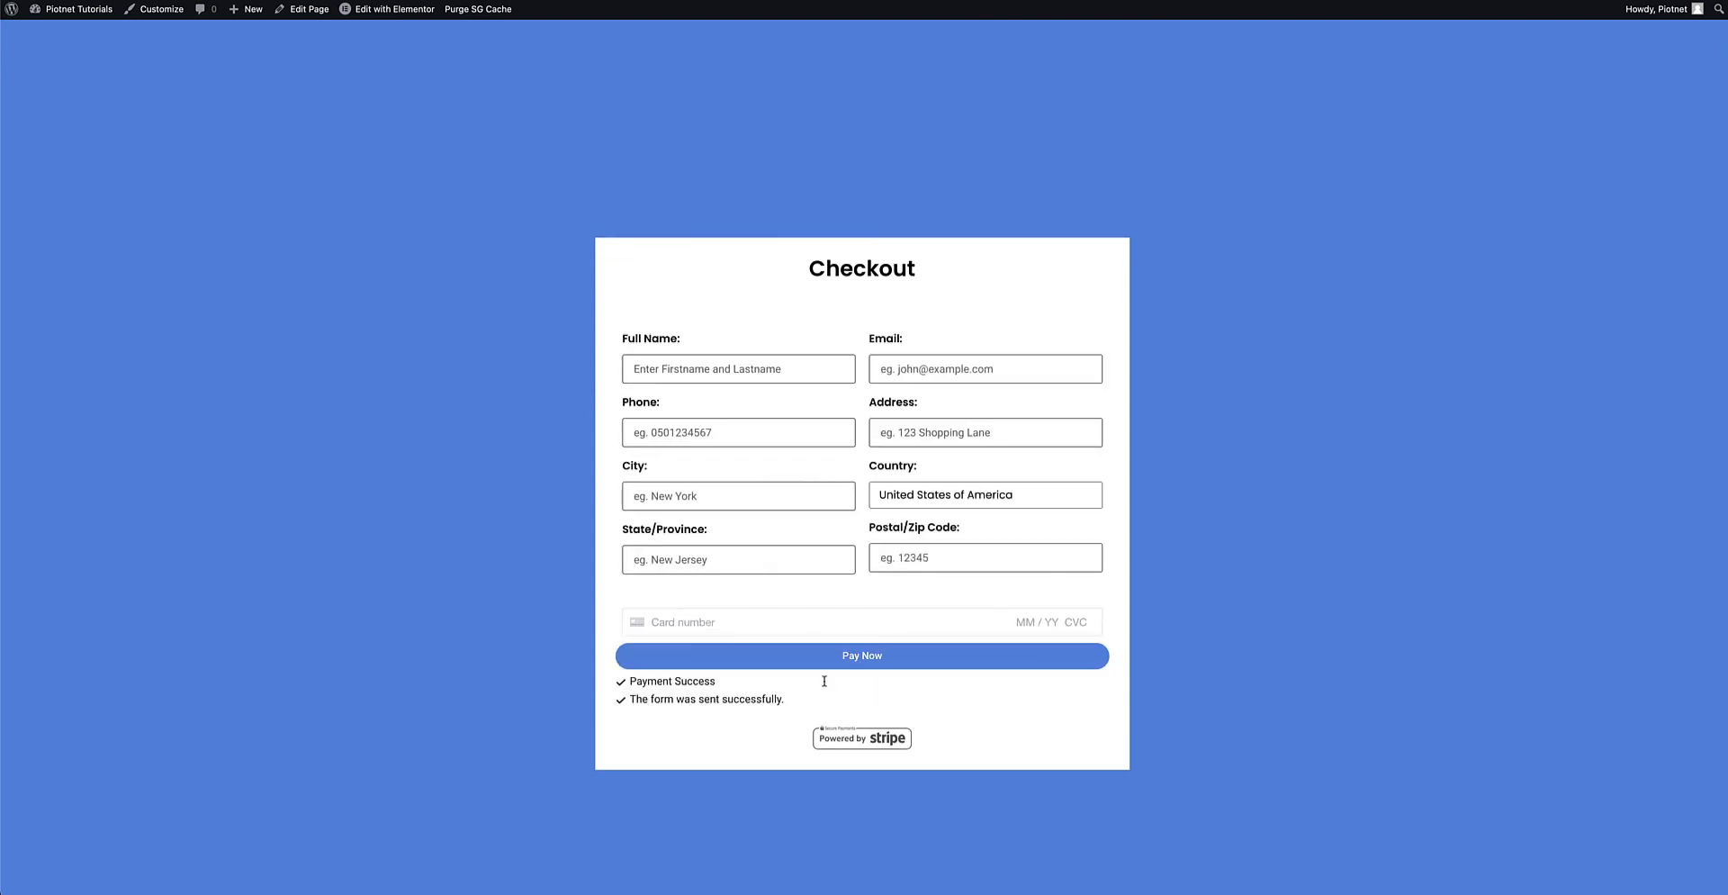
left_click_drag(630, 680, 798, 697)
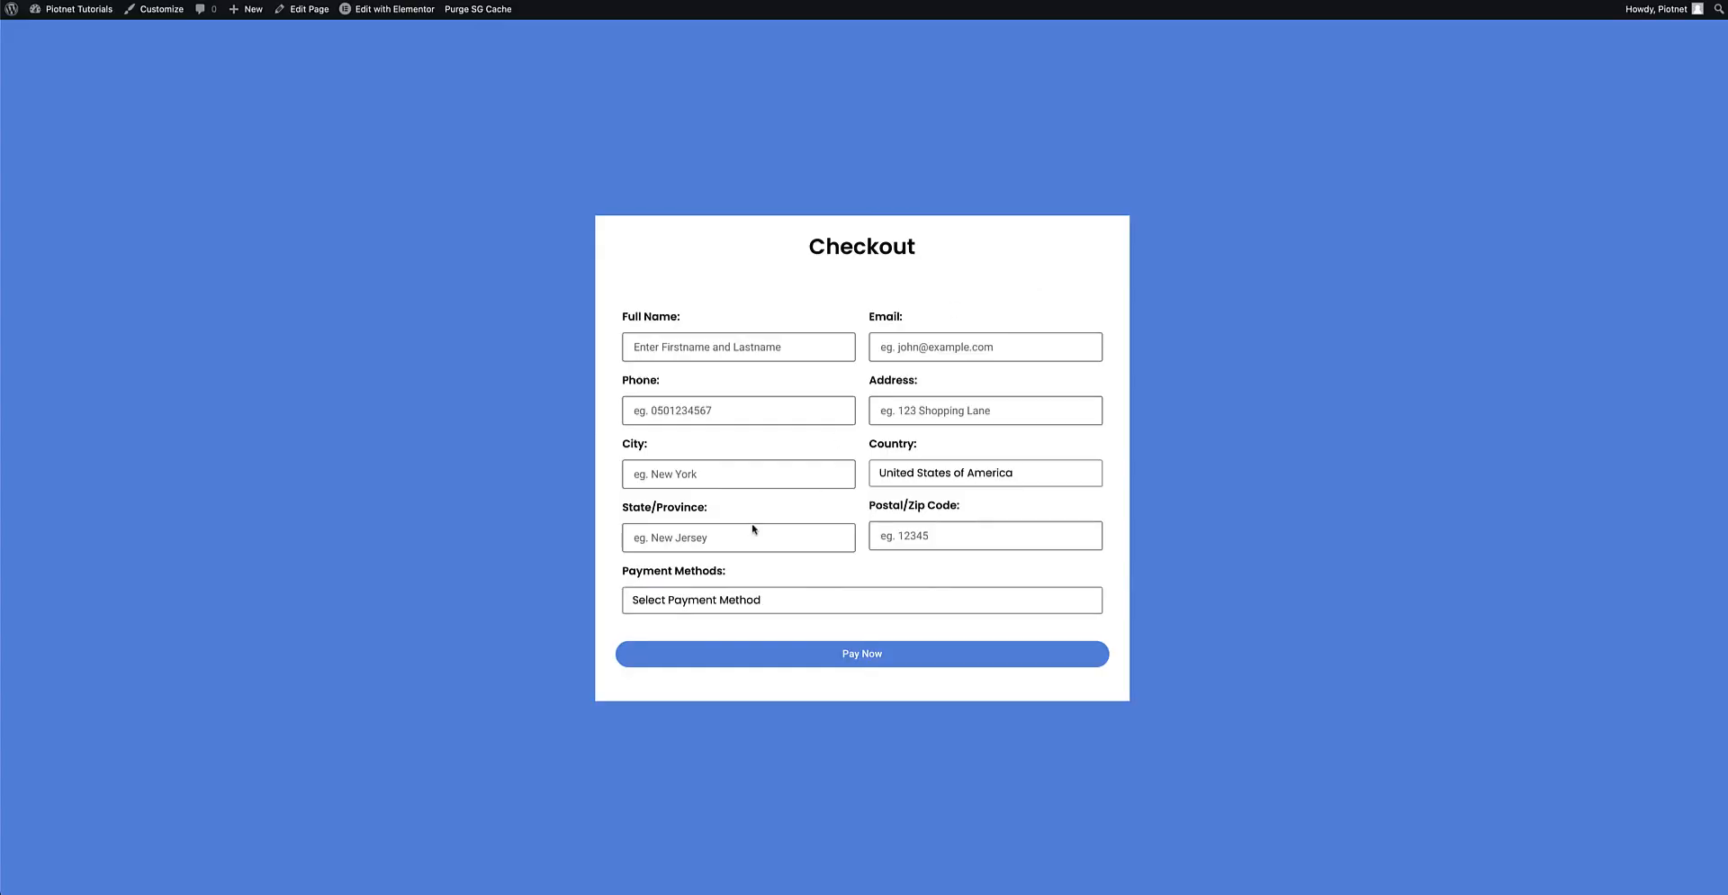
Pick Stripe, then PayPal, in the live form's Payment Methods dropdown.
left_click(701, 602)
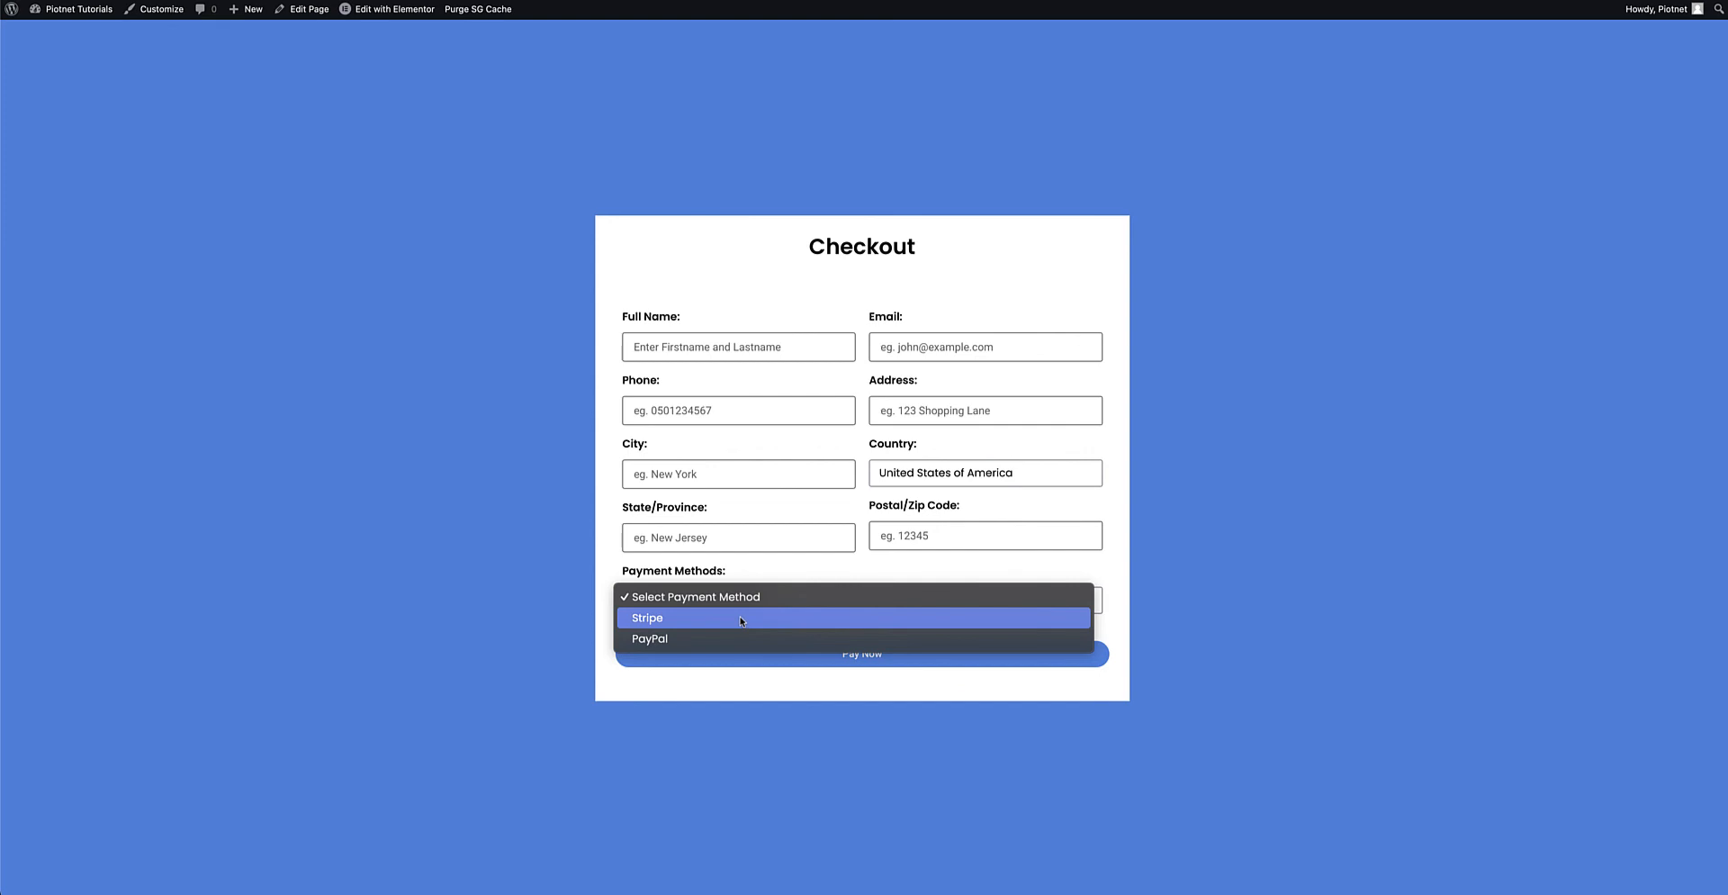
left_click(742, 618)
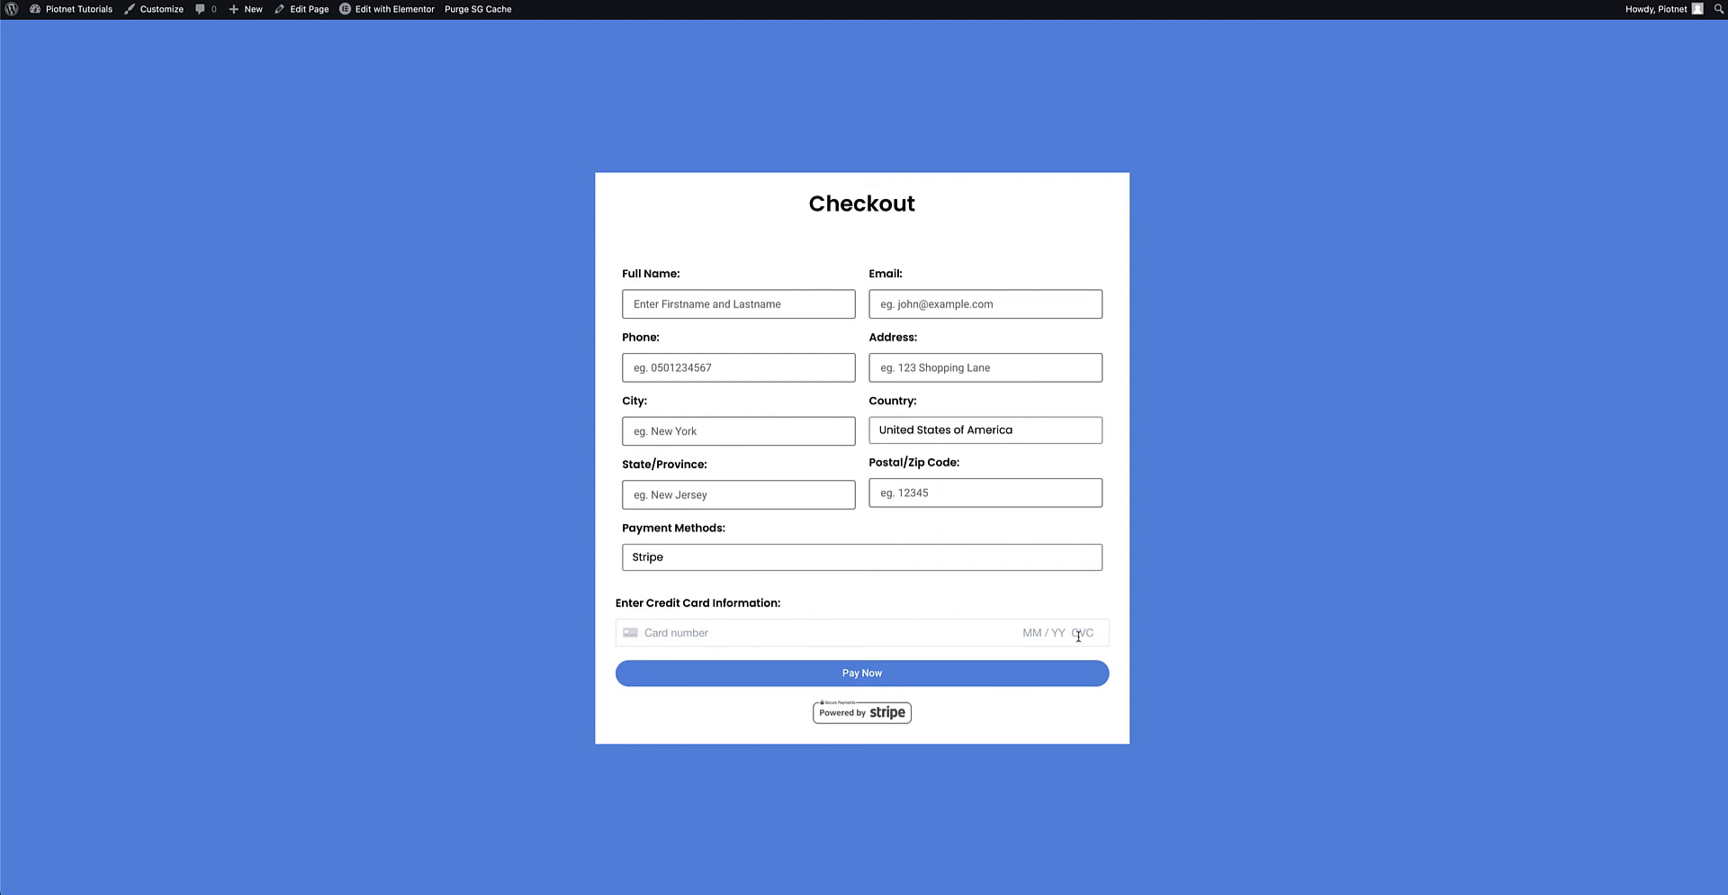
left_click(670, 560)
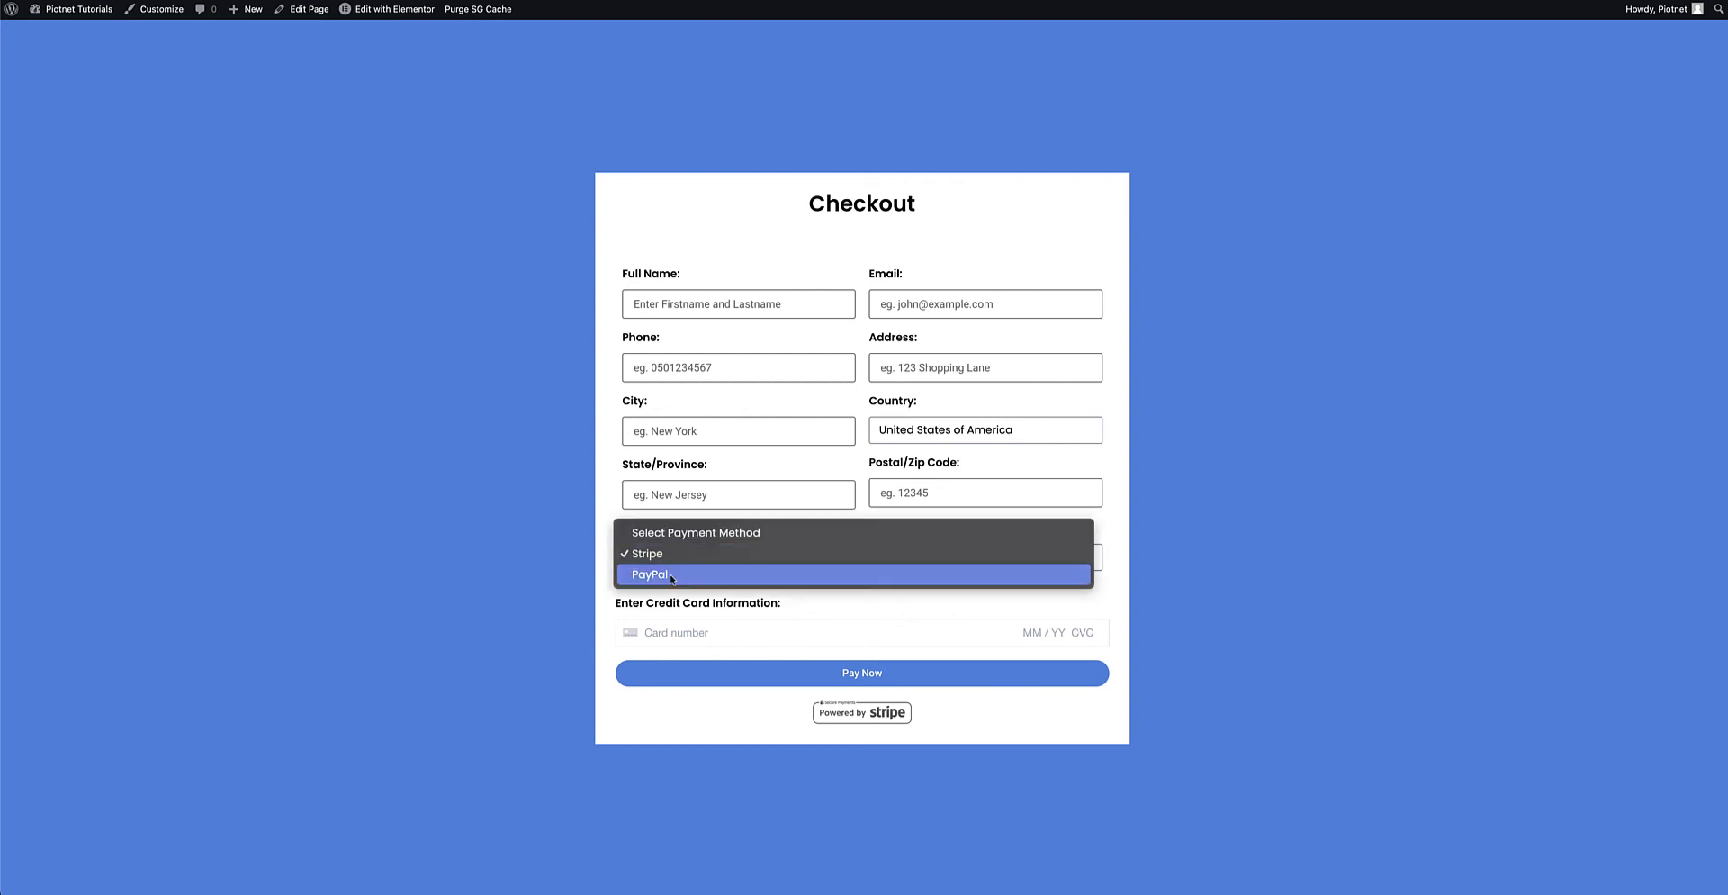
left_click(670, 576)
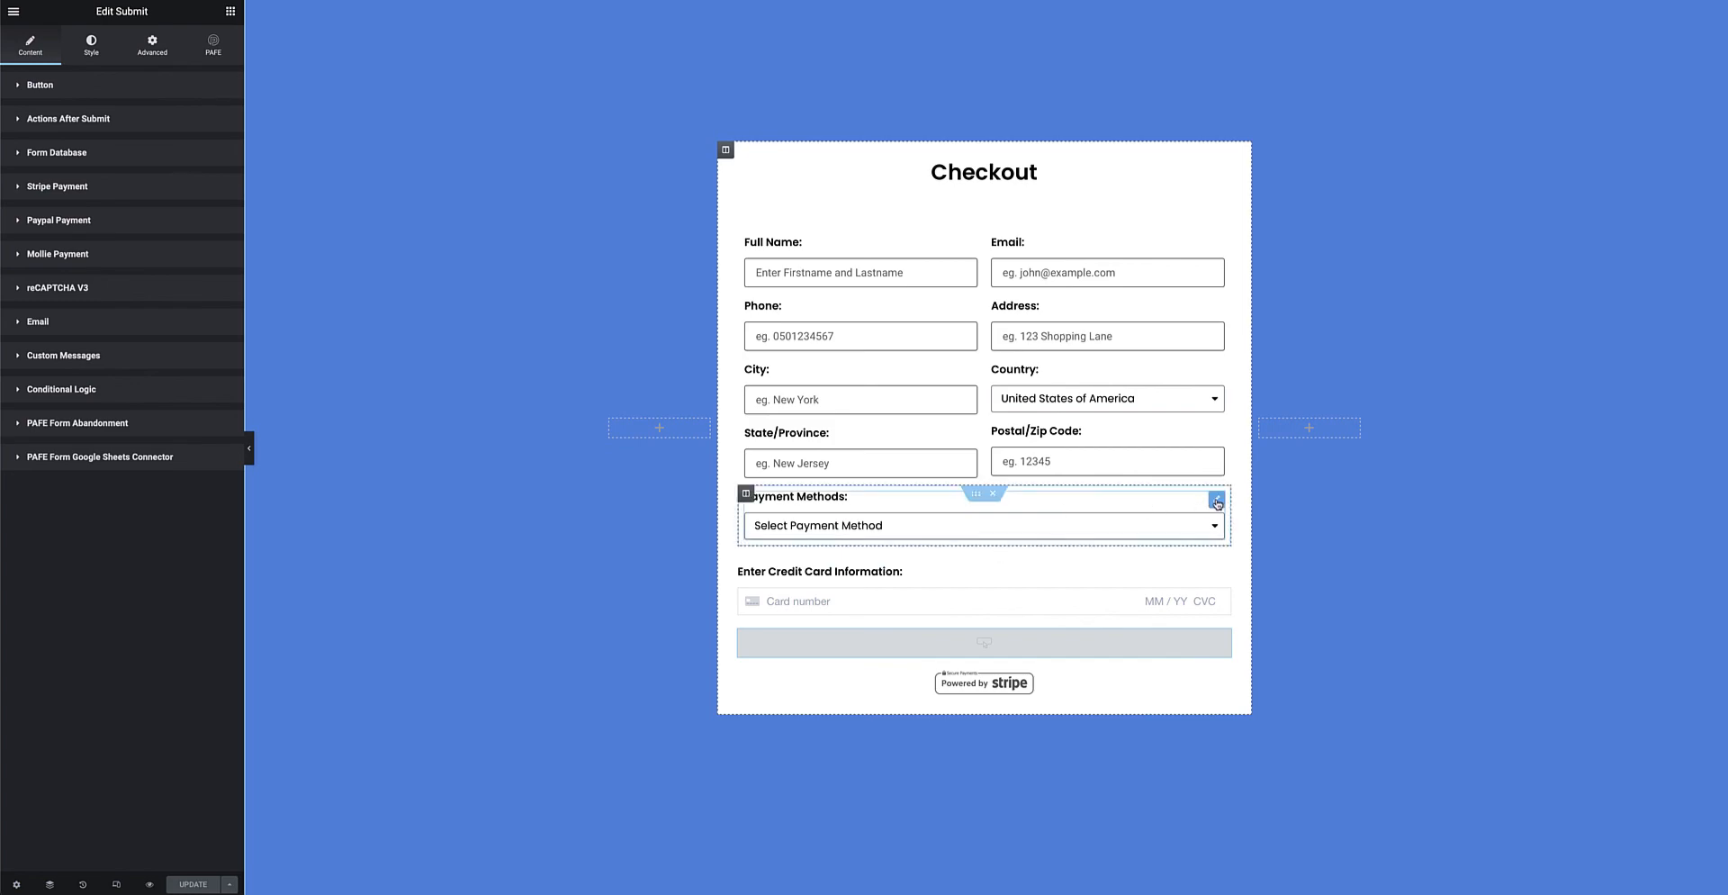
Inspect the Payment Methods field's Stripe and PayPal option lines, then open the credit card field's settings.
left_click(1216, 501)
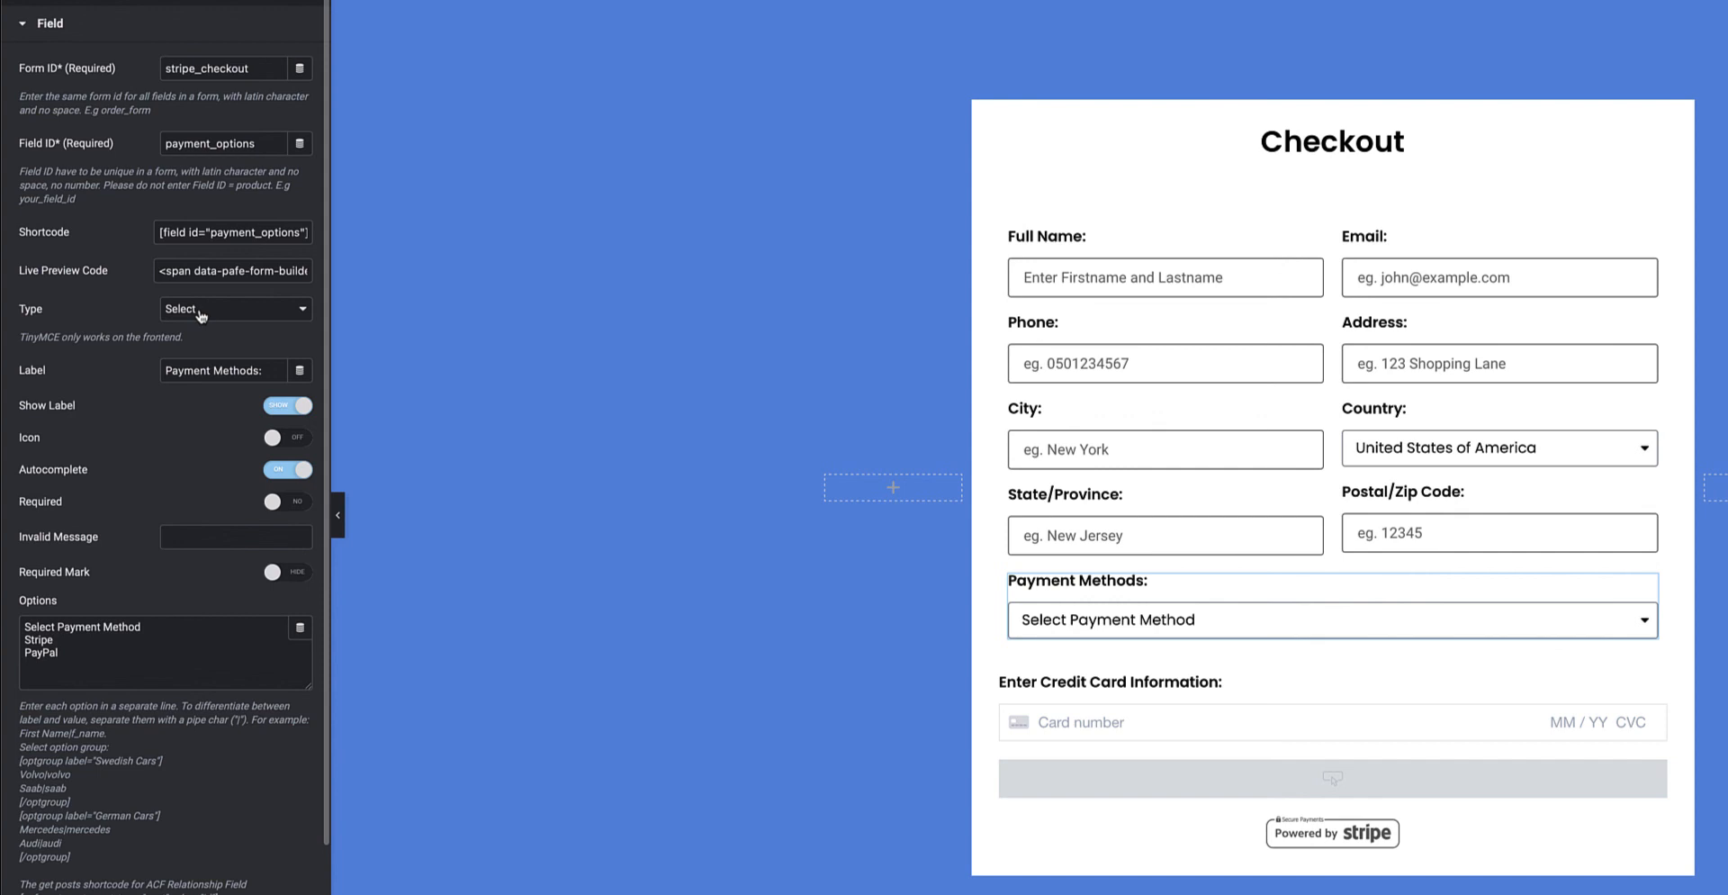
left_click_drag(60, 655, 21, 628)
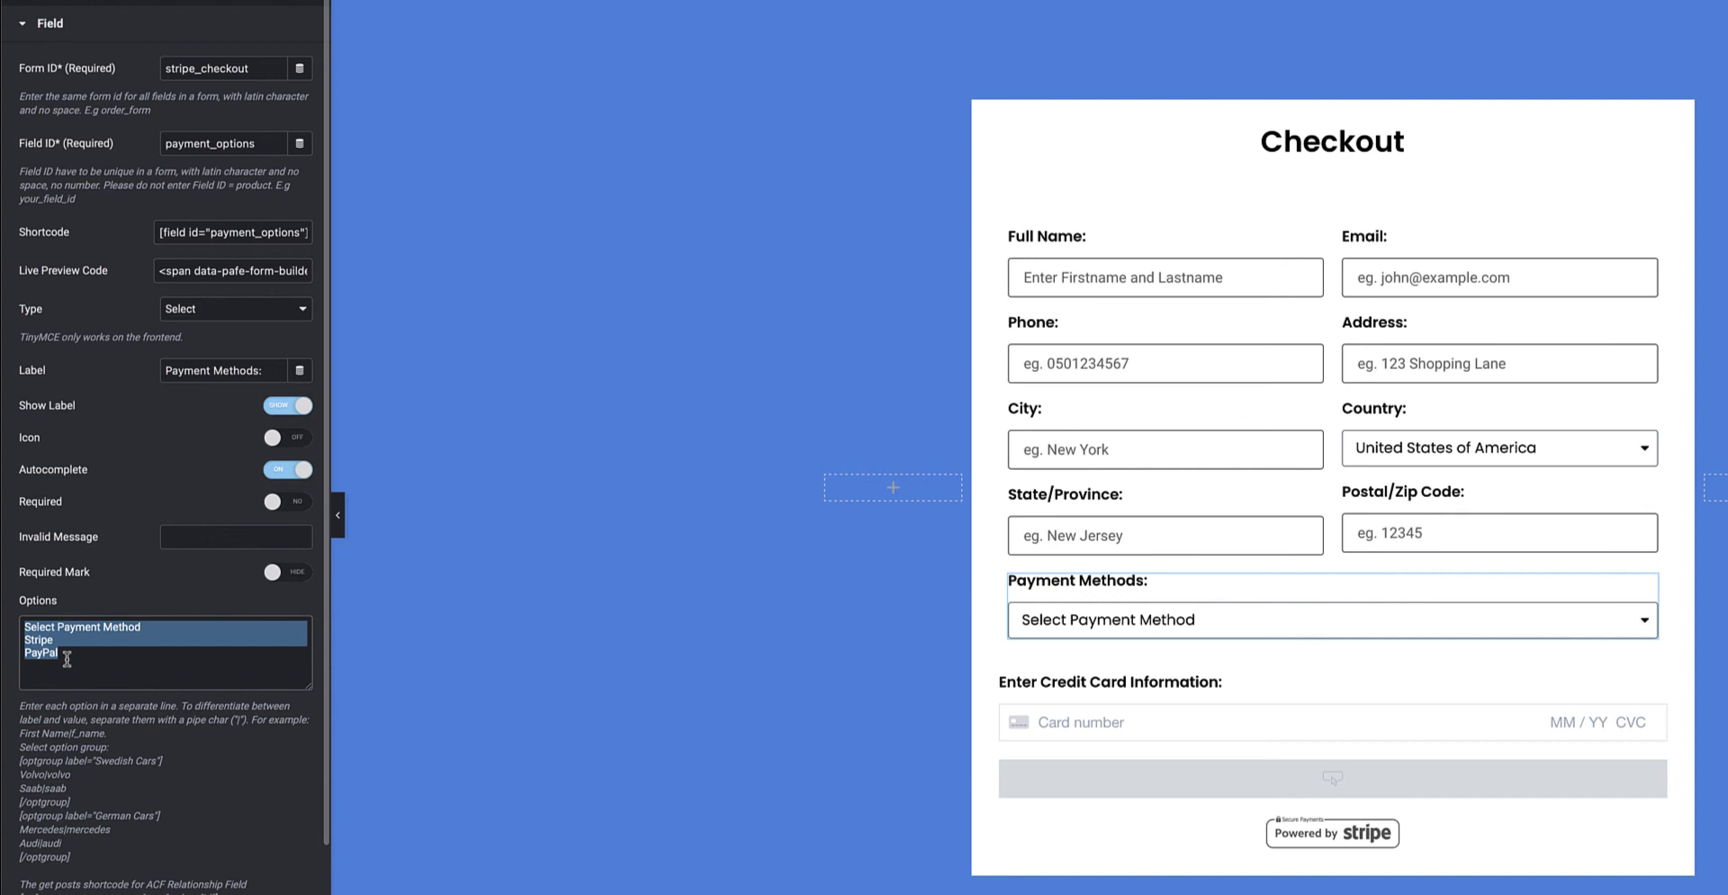
scroll(66, 659, "down", 2)
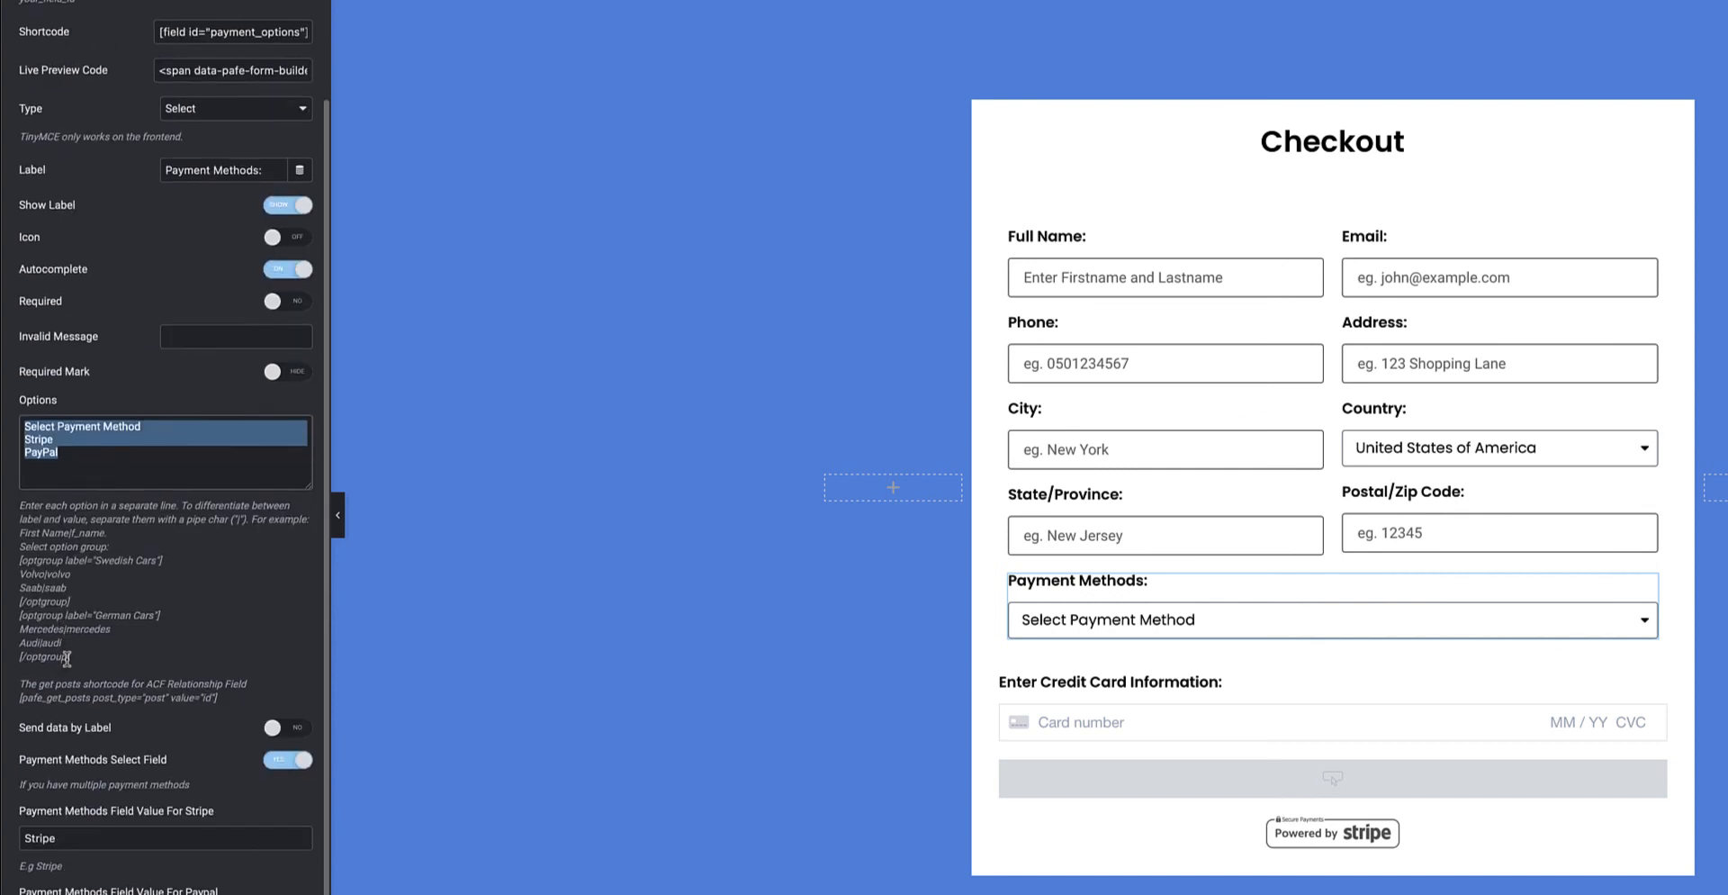
scroll(67, 657, "down", 1)
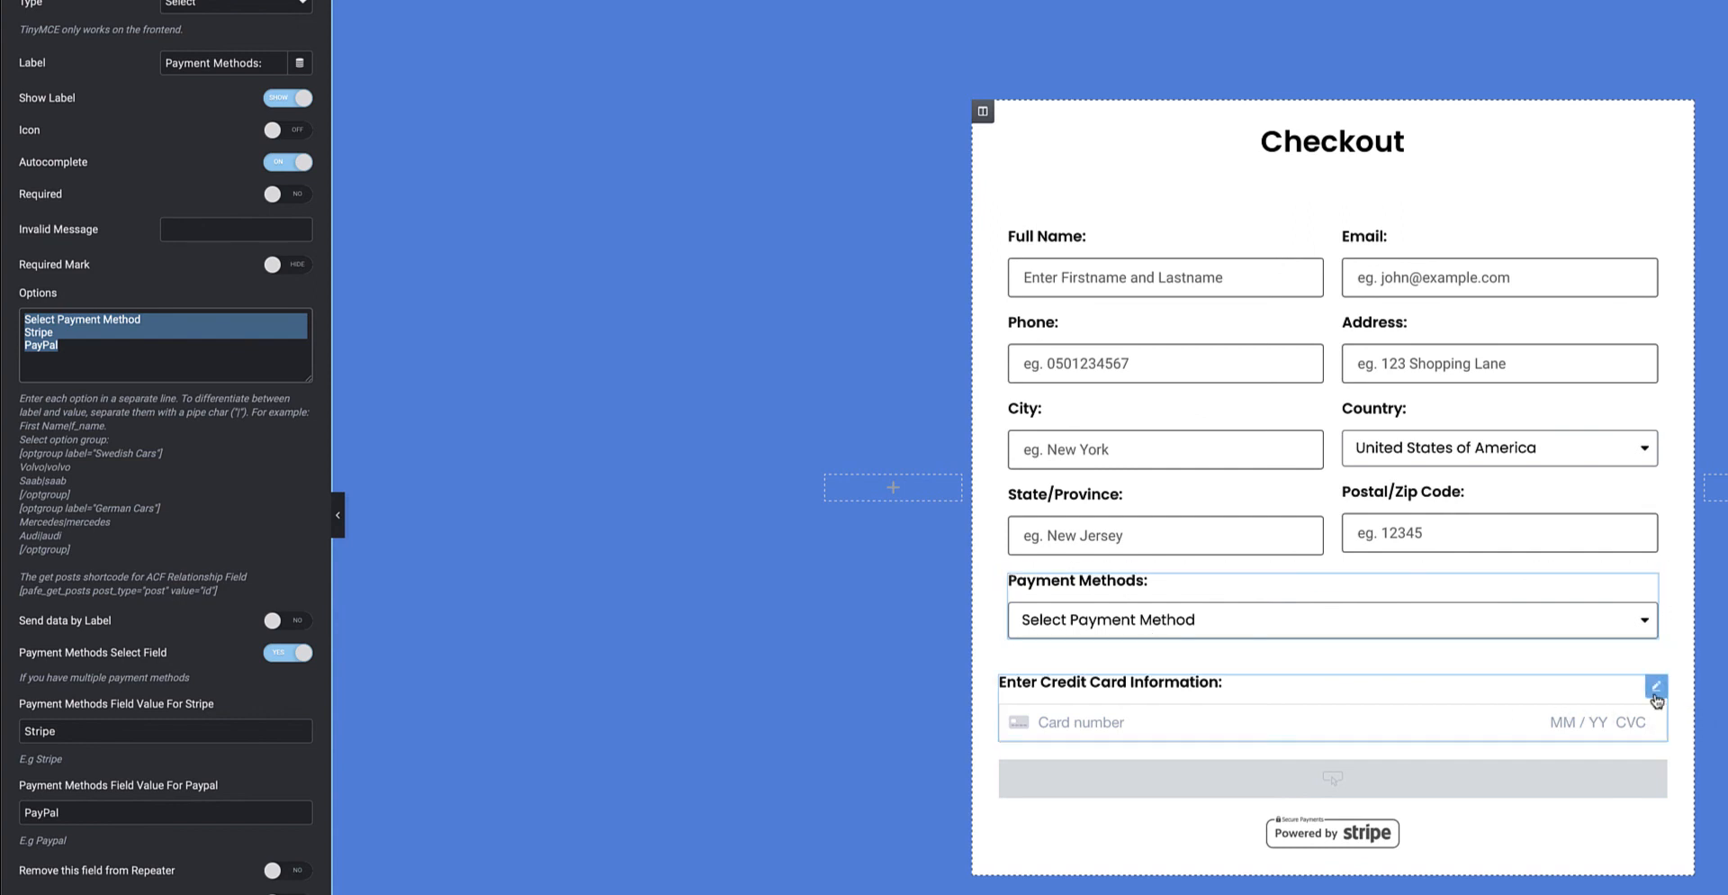
left_click(1656, 695)
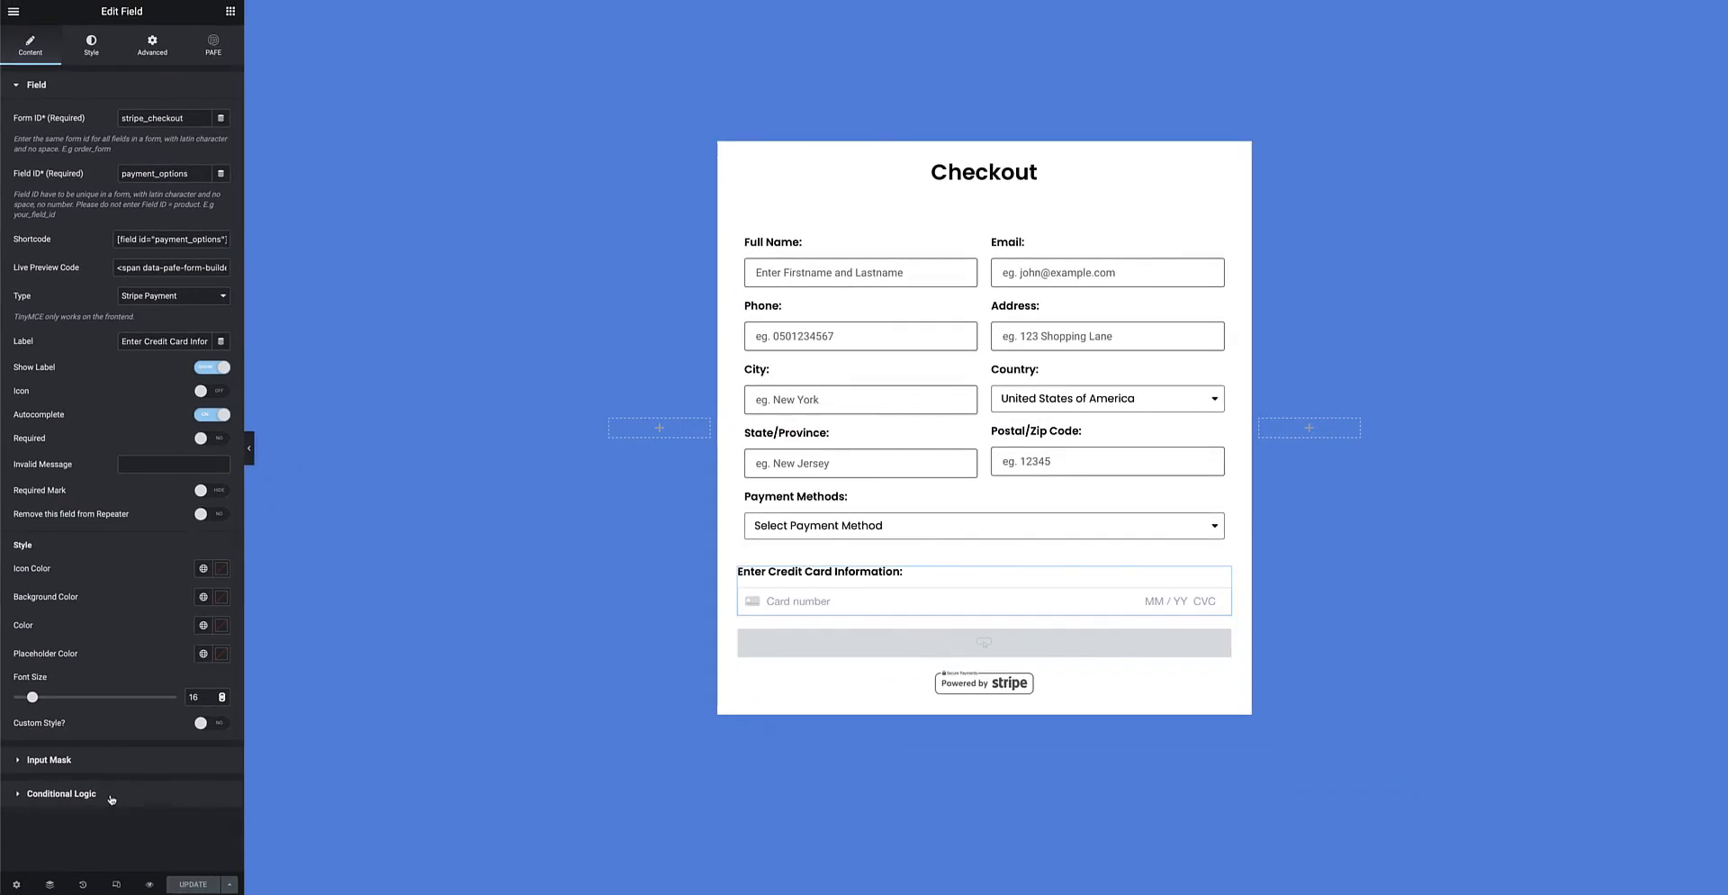
Check the card field's 'payment_options contains Stripe' condition, then open the Pay Now button's settings.
left_click(149, 894)
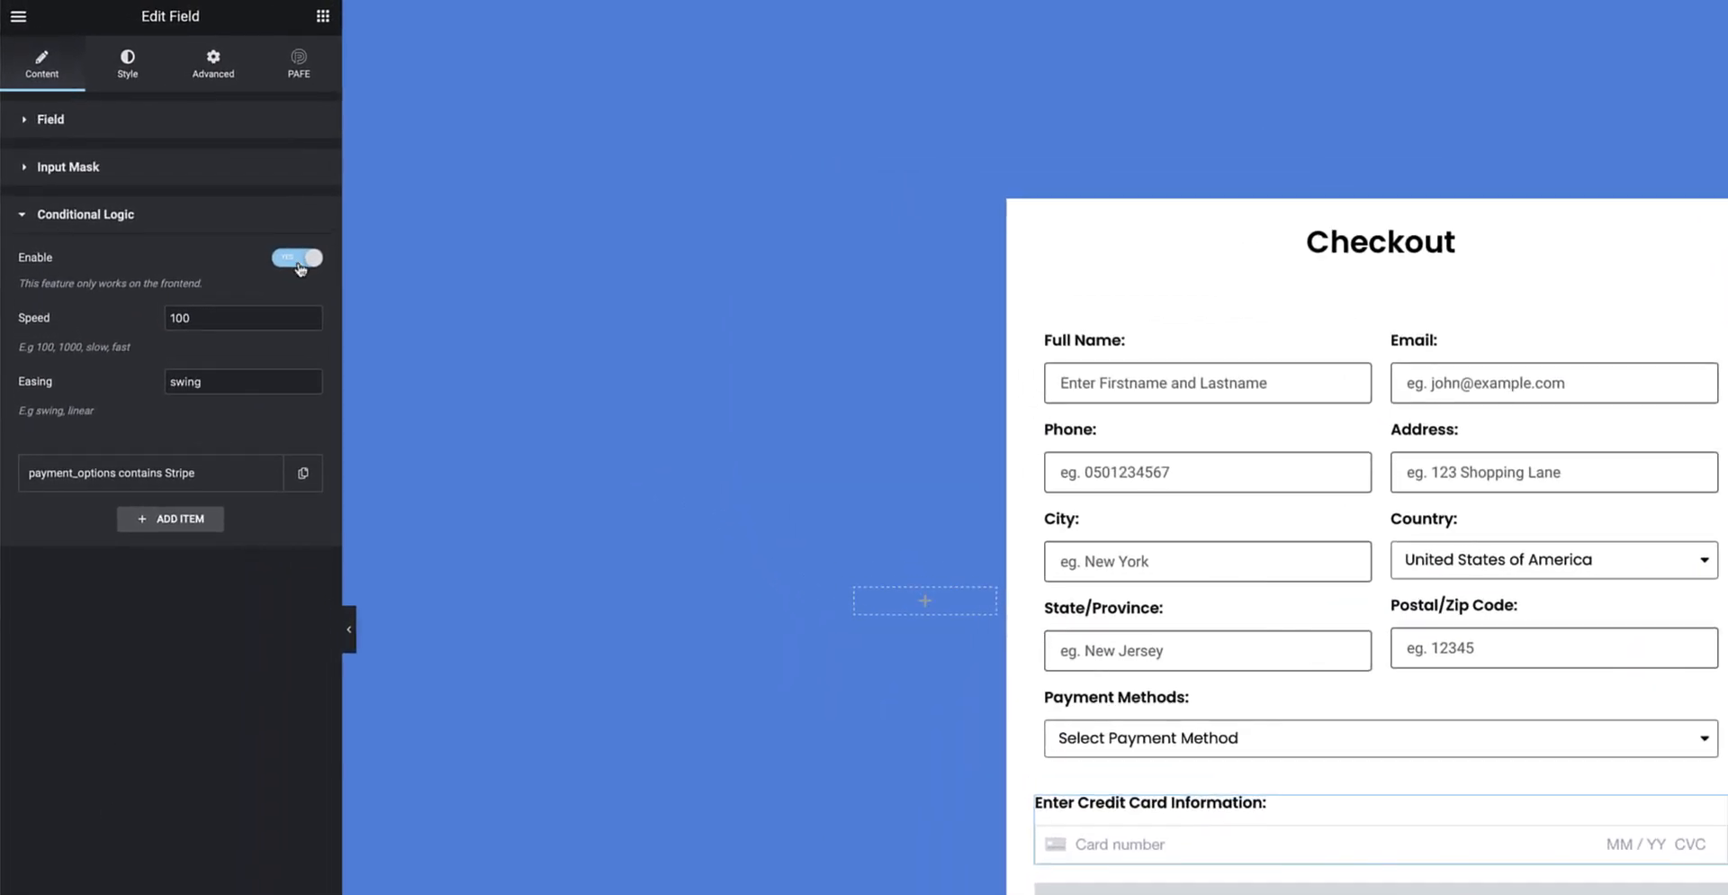
left_click(160, 477)
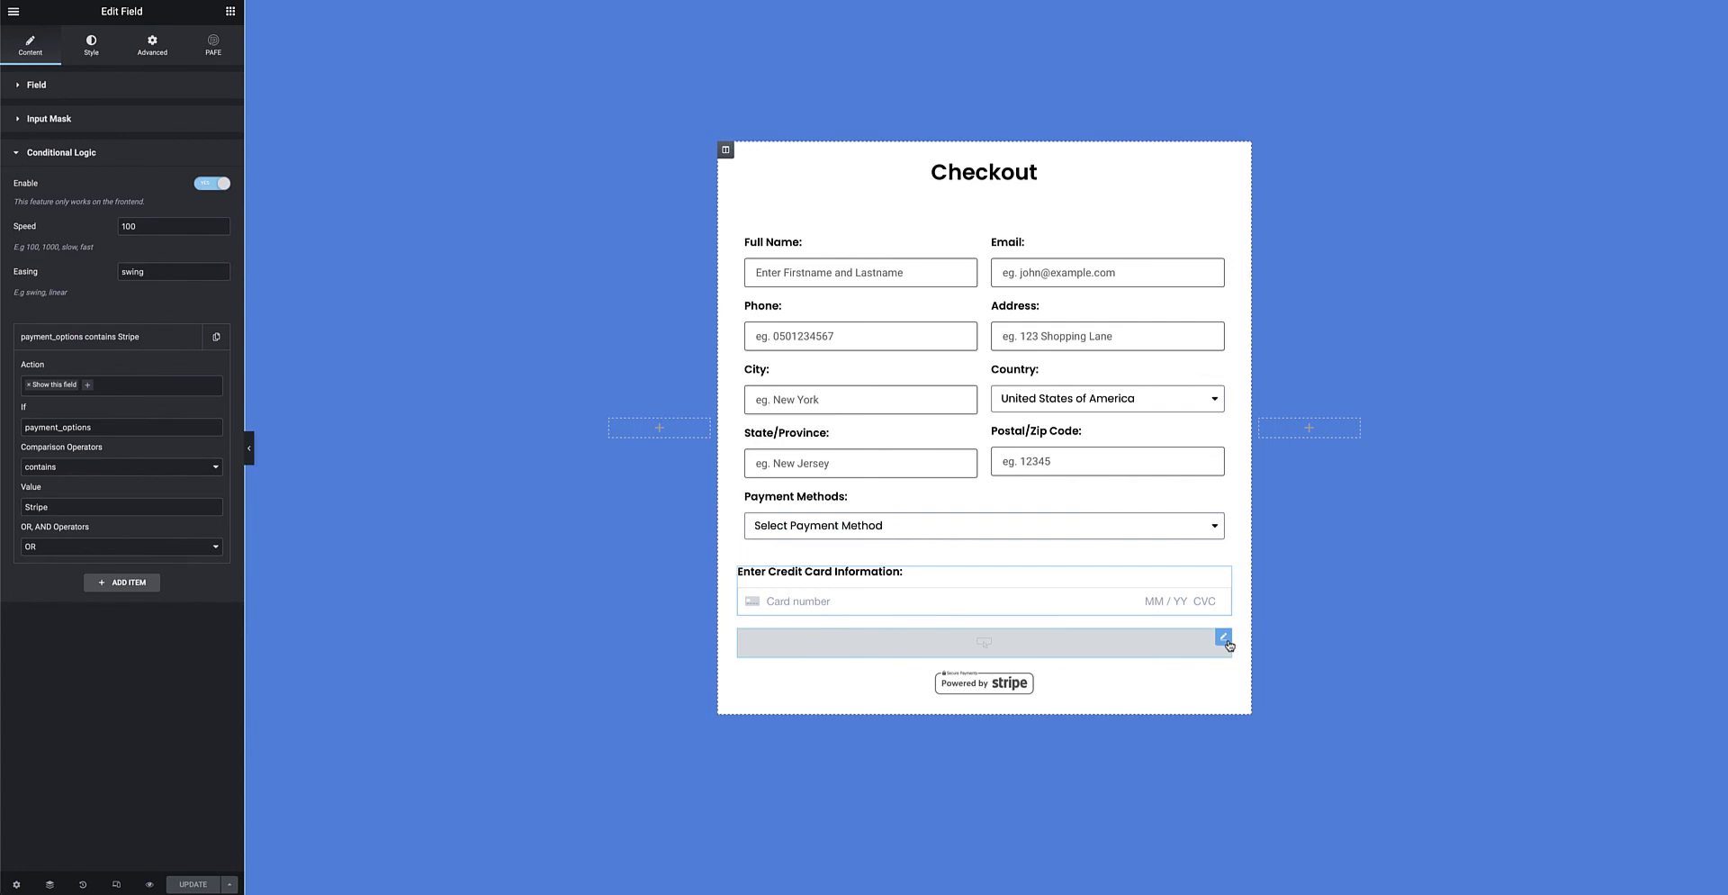
left_click(1227, 641)
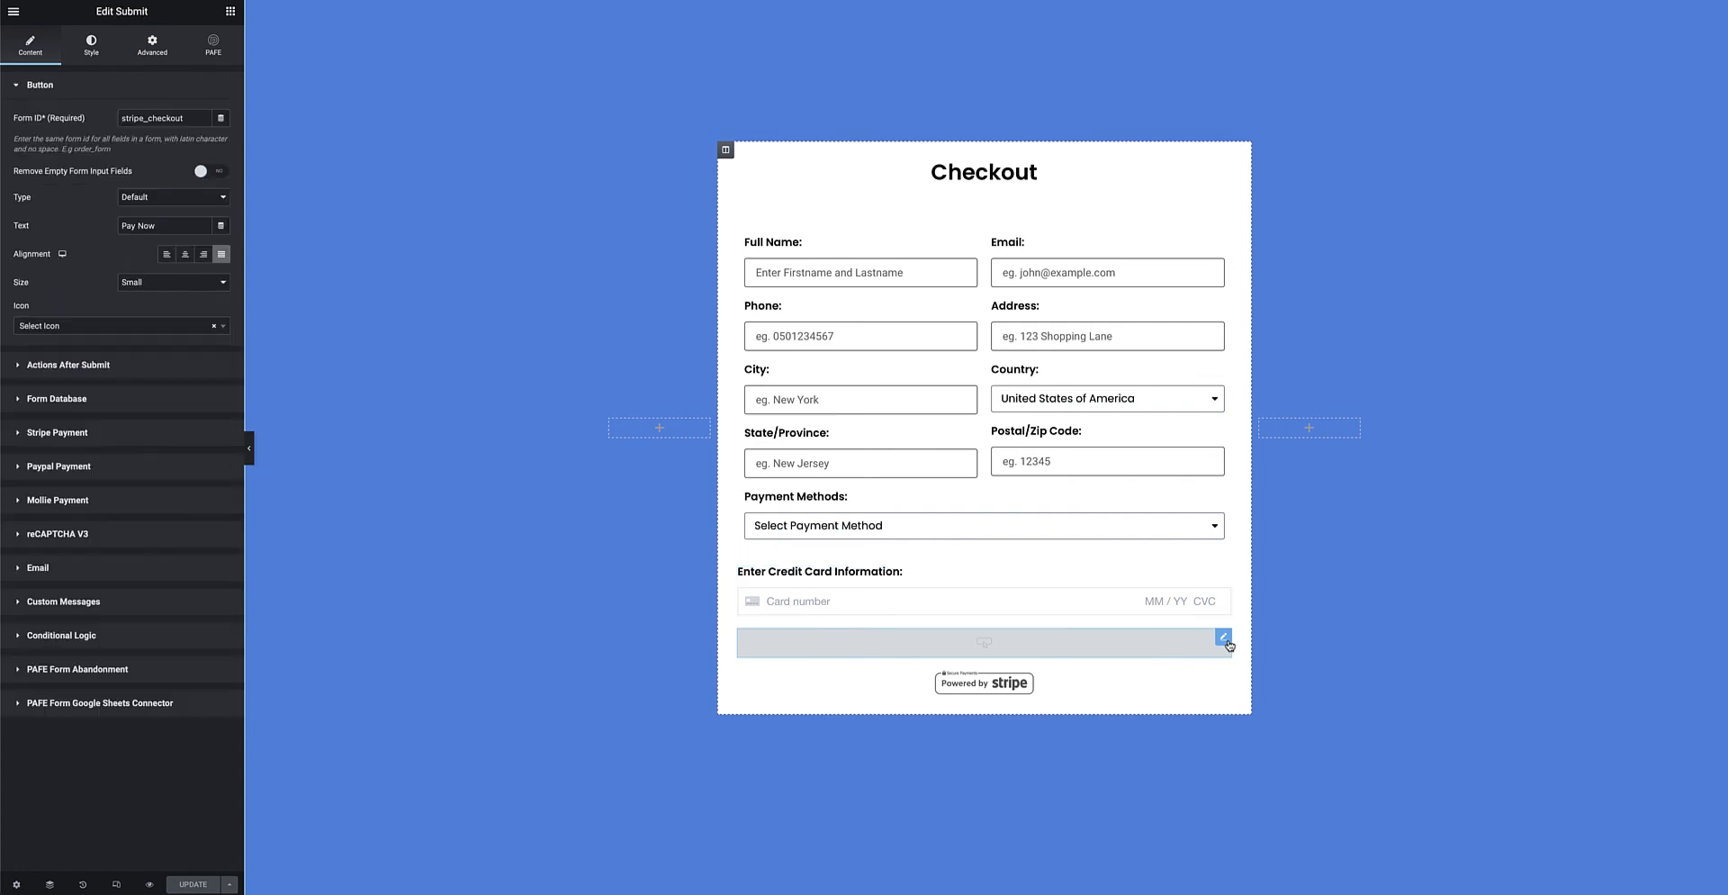
Look over the submit button's Stripe Payment section, then expand Paypal Payment (USD, amount 99).
left_click(105, 437)
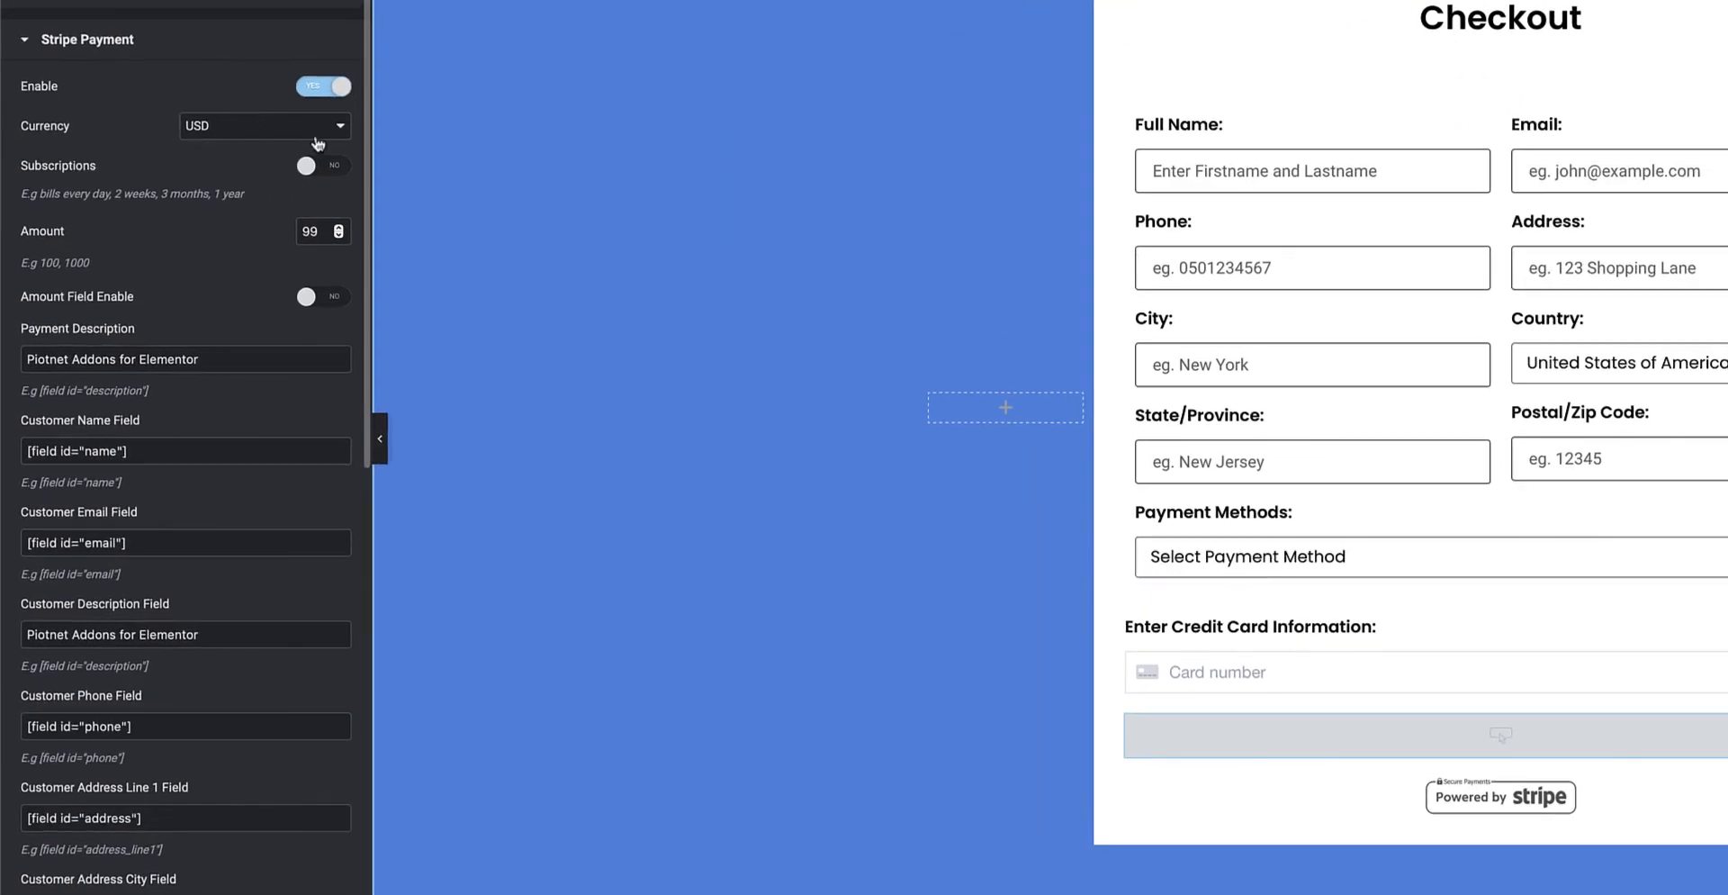
left_click(151, 47)
left_click(141, 93)
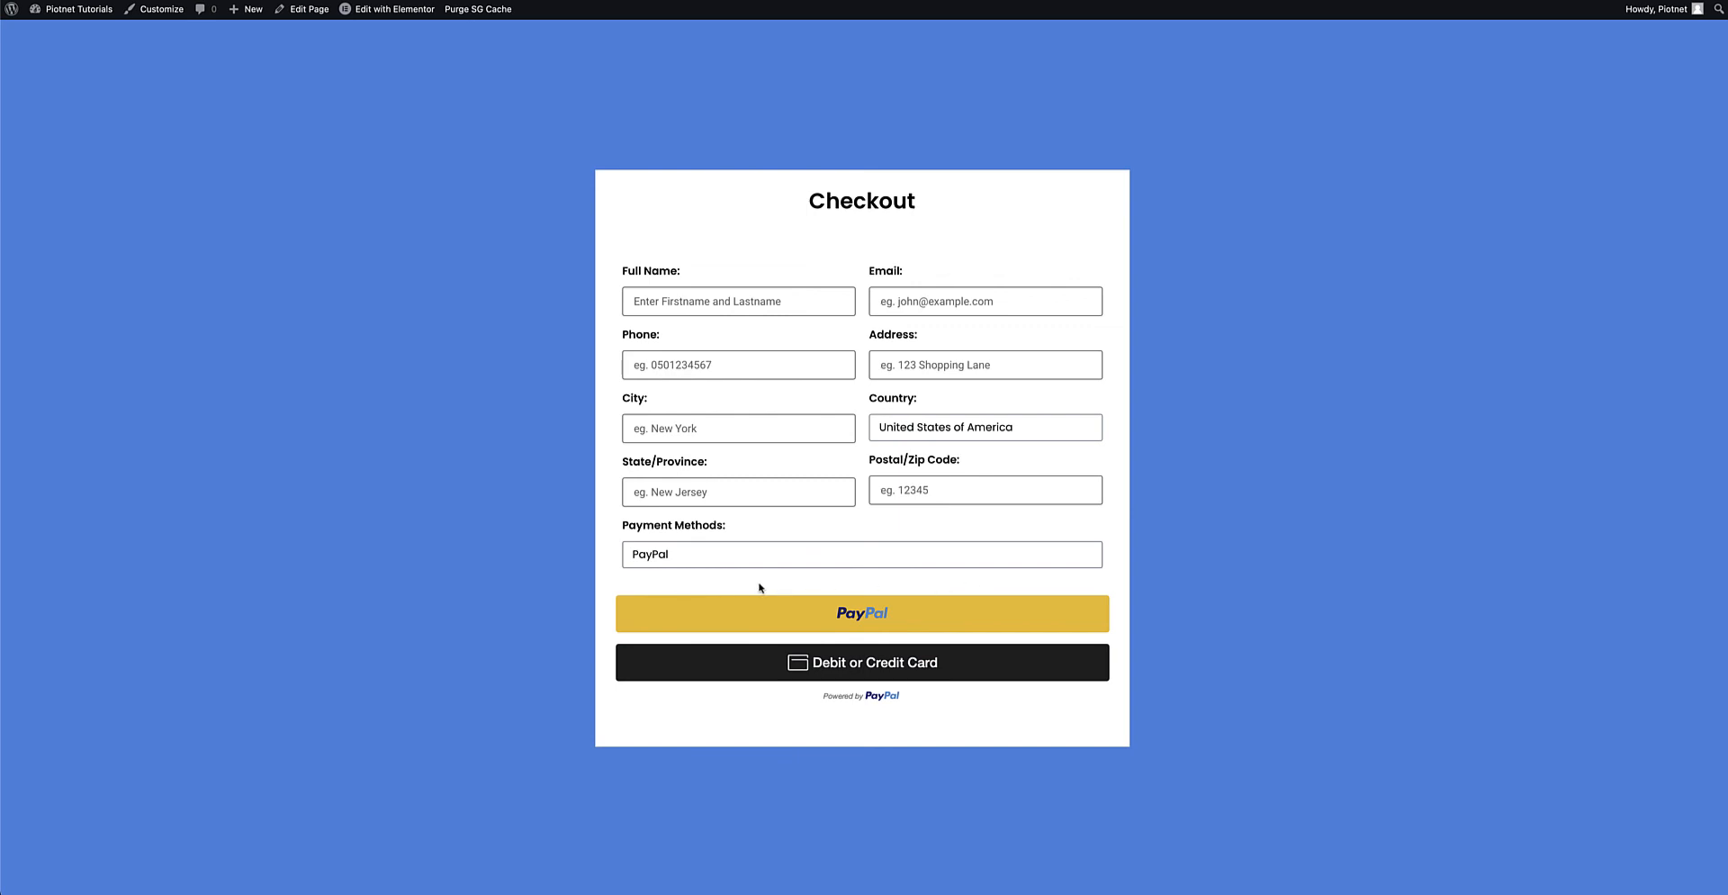
Choose Stripe in the live form's Payment Methods dropdown to bring back the Pay Now button.
left_click(681, 556)
left_click(662, 531)
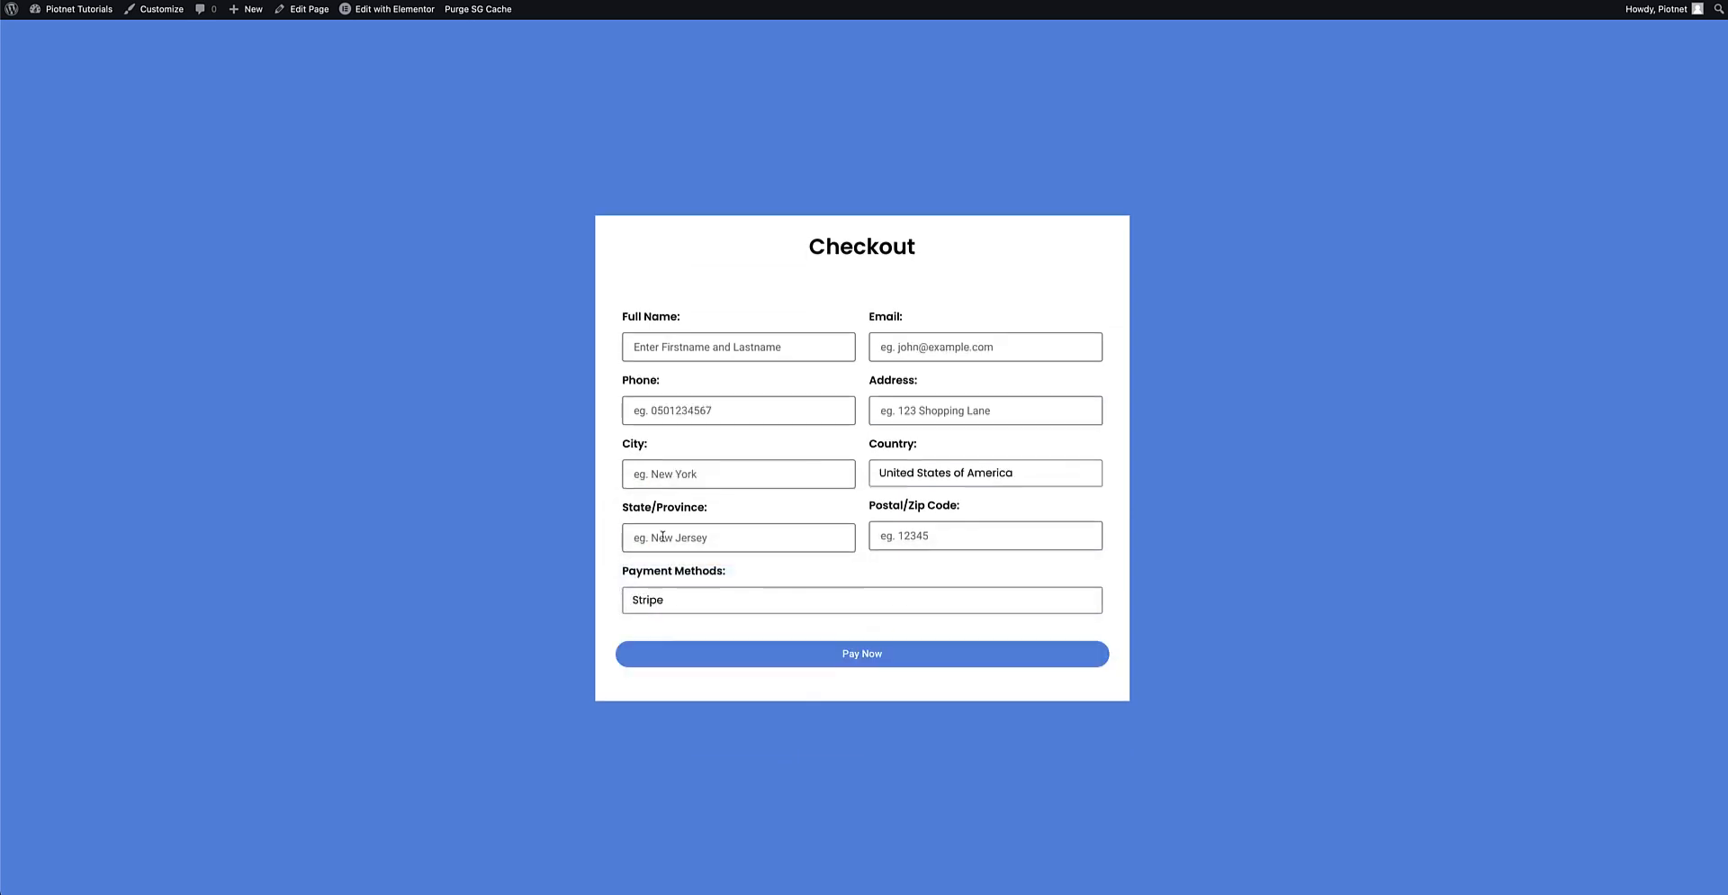